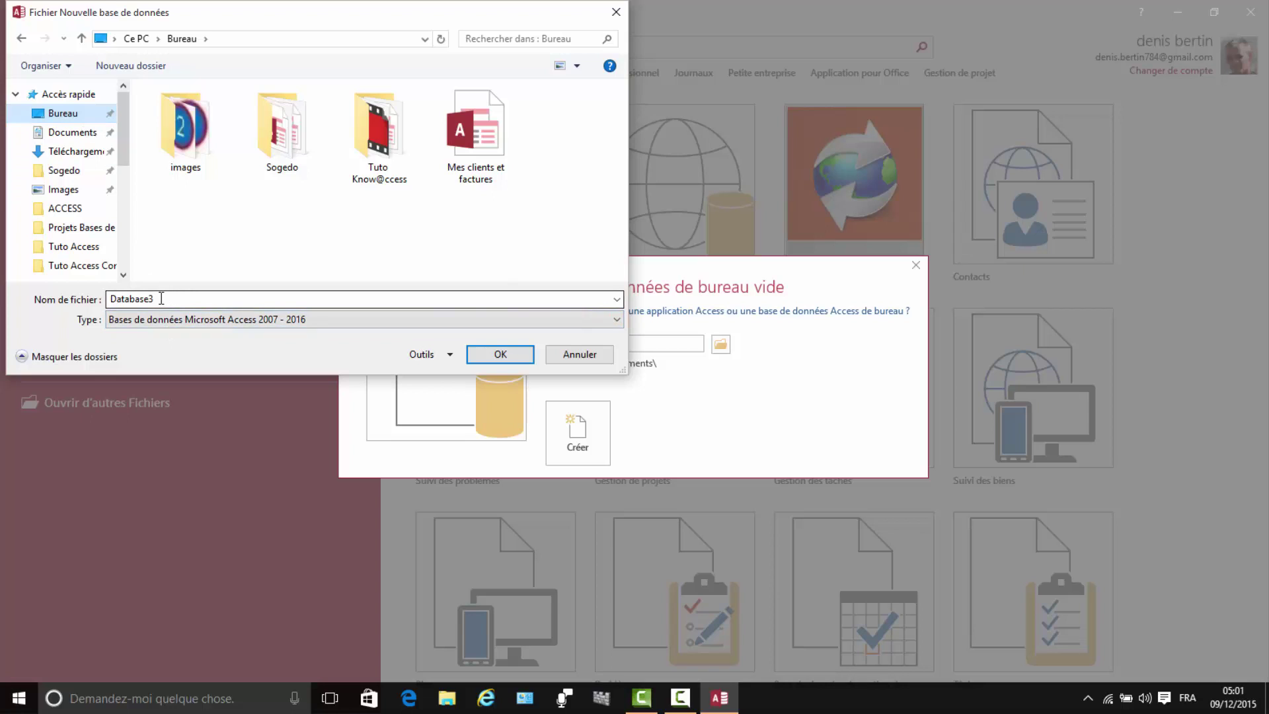
Step: Name the new blank database 'Tuto Know@ccess 1' and confirm the file name
double_click(158, 298)
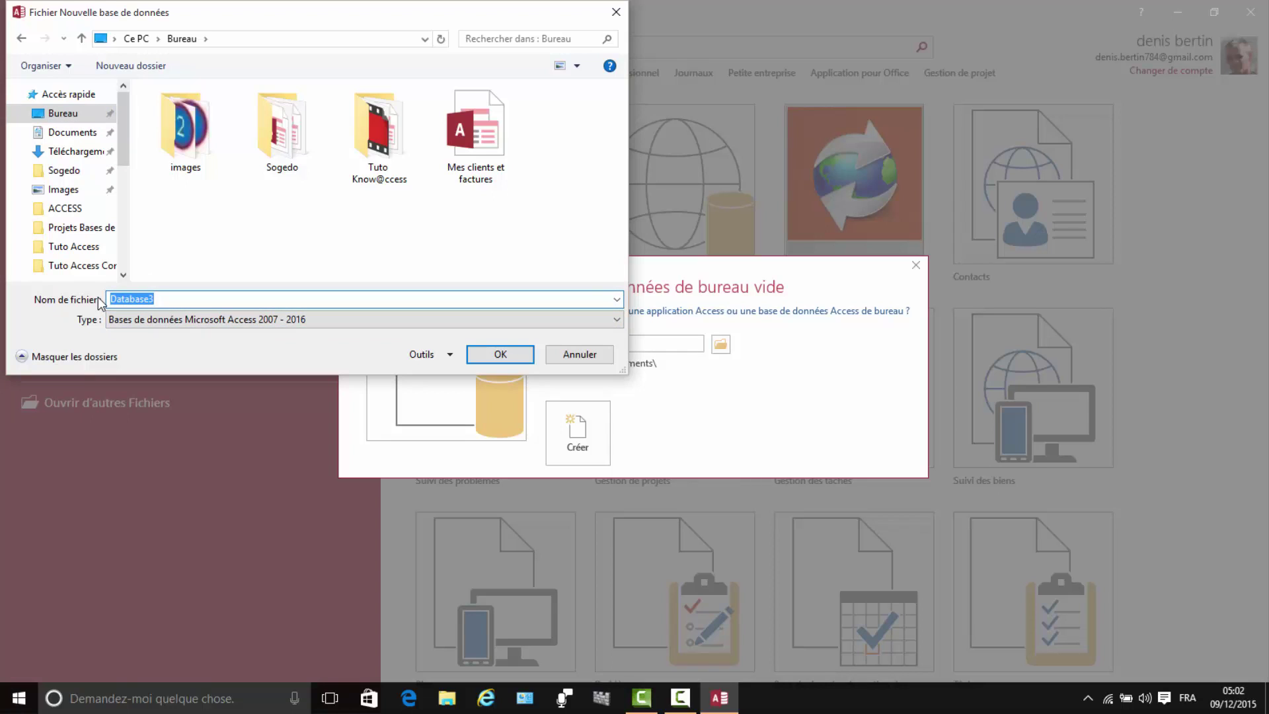
text(t)
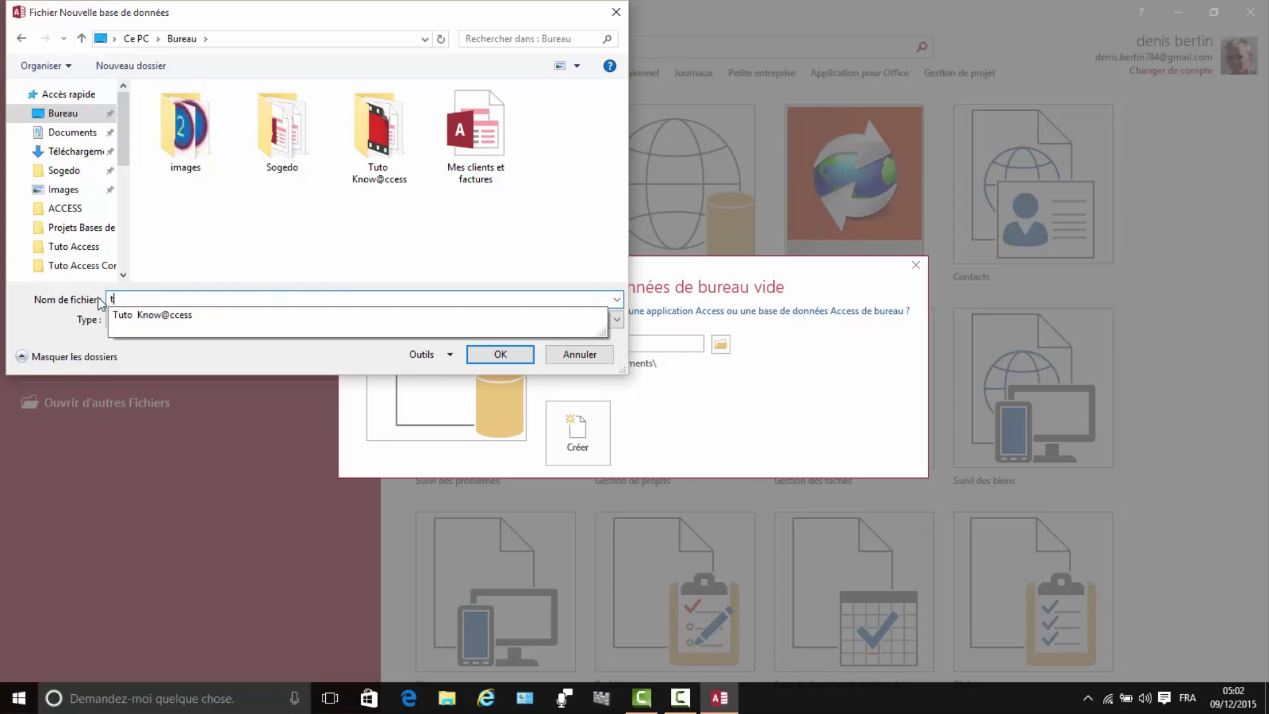
key(BackSpace)
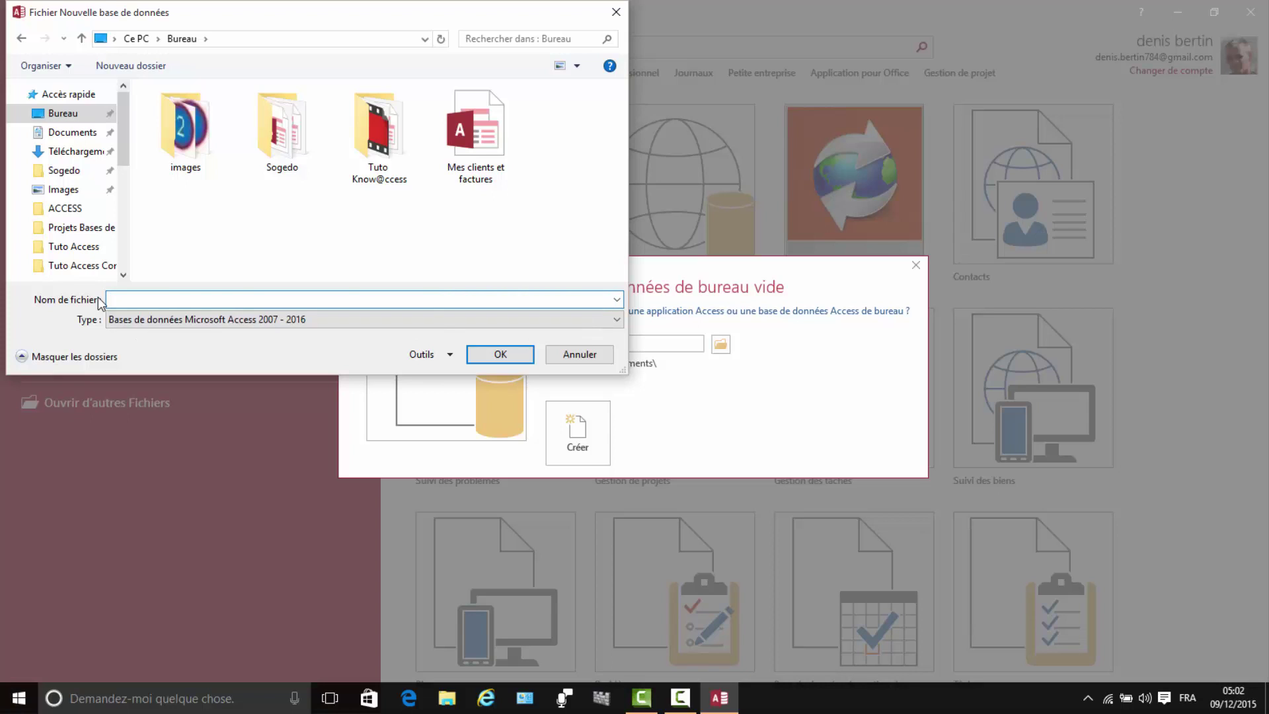
text(Tuto)
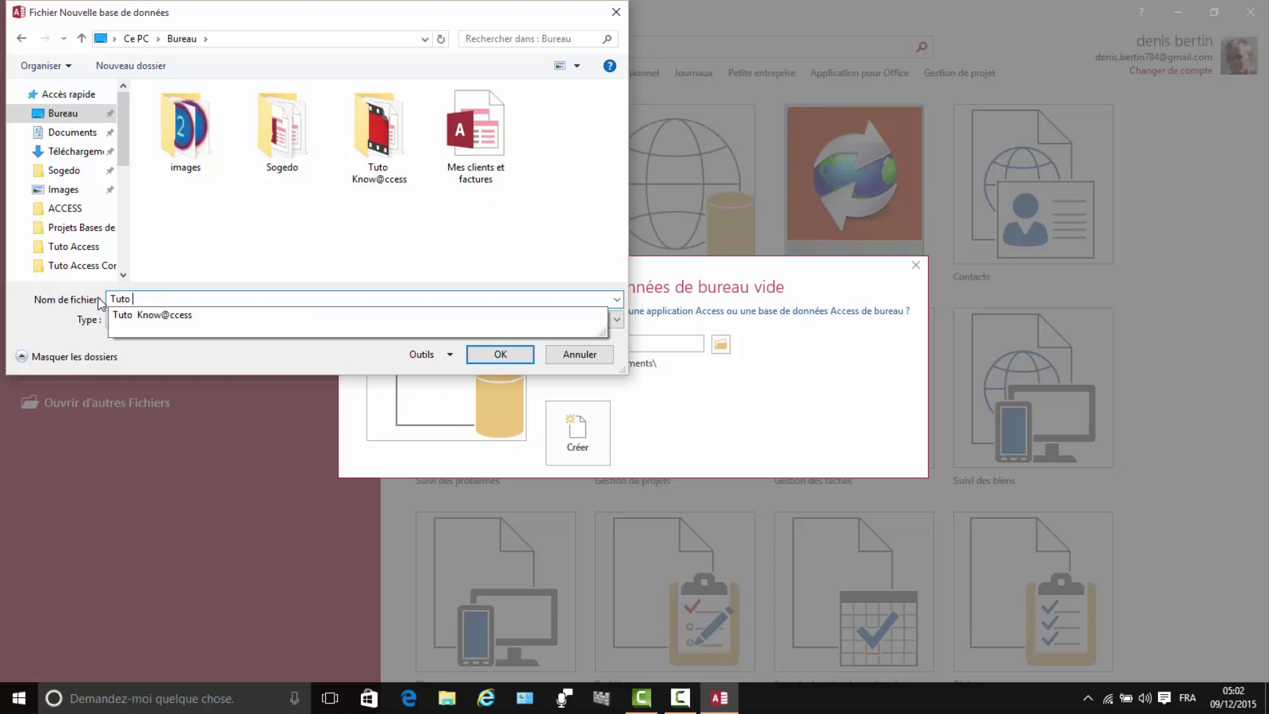
text( Kn)
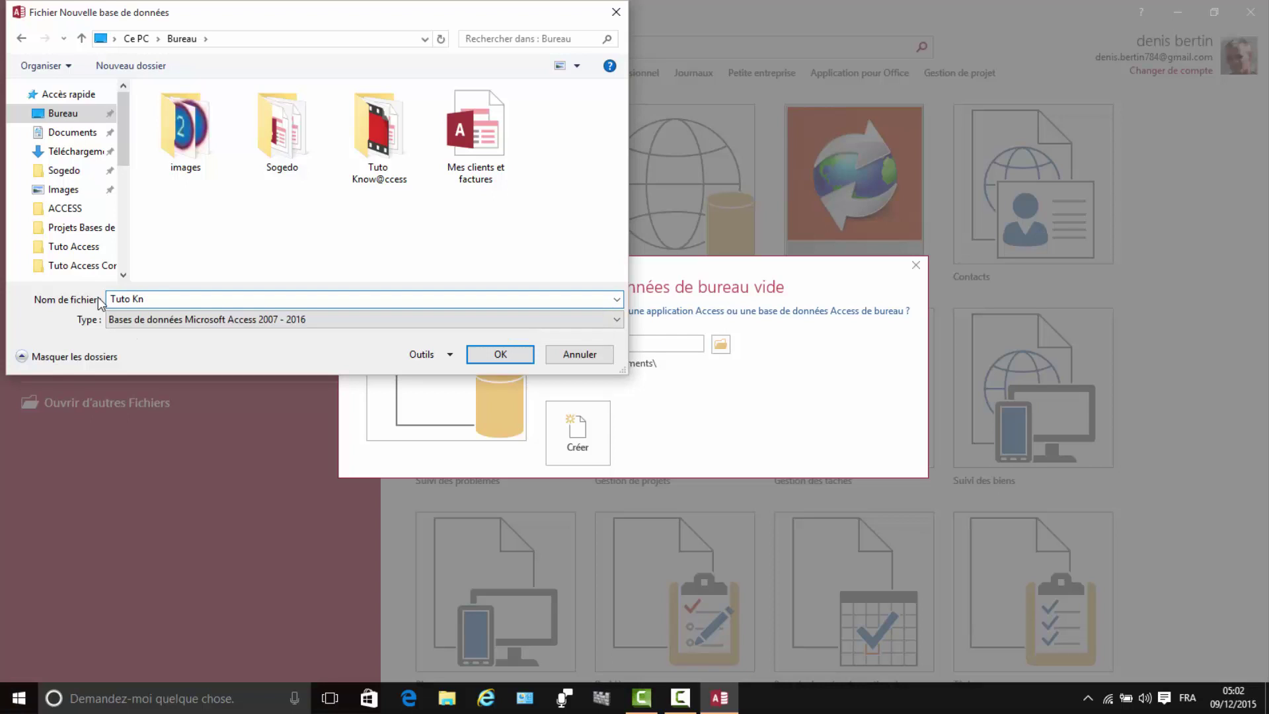
text(ow)
text(@ccess 1)
click(500, 355)
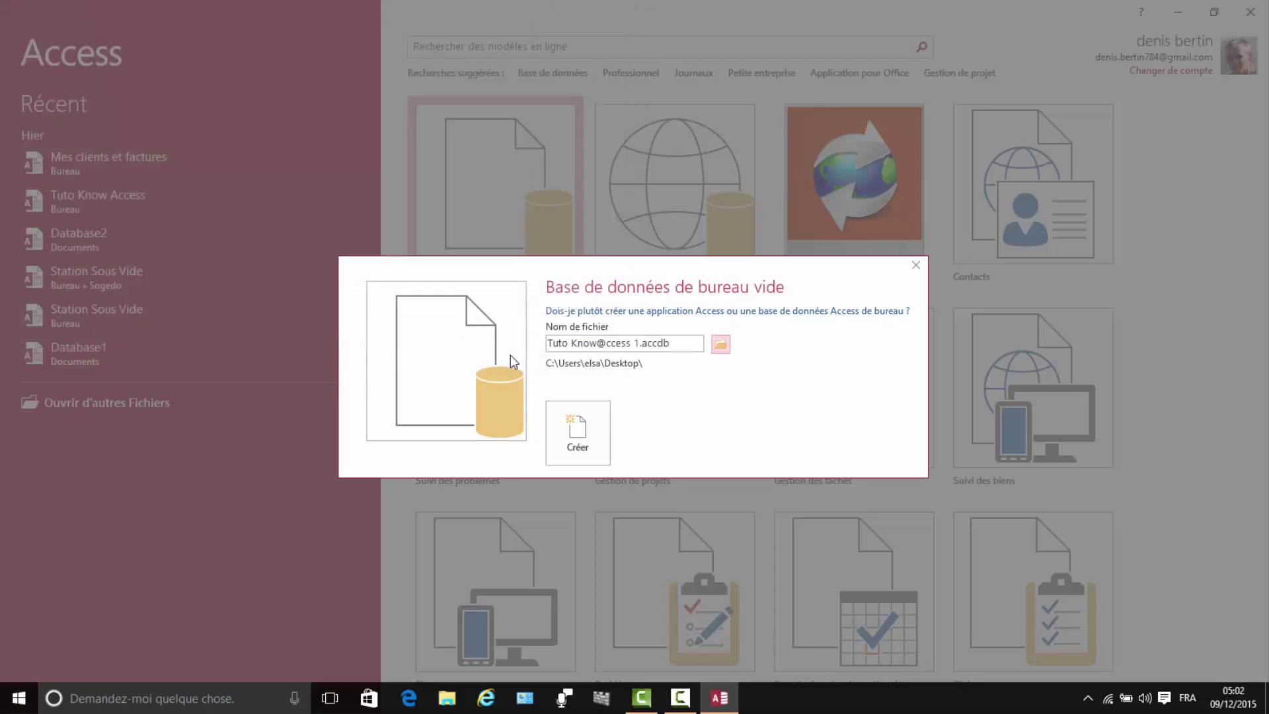
Step: Create the blank database, discard the default Table1, and start a new table in Design view
click(577, 428)
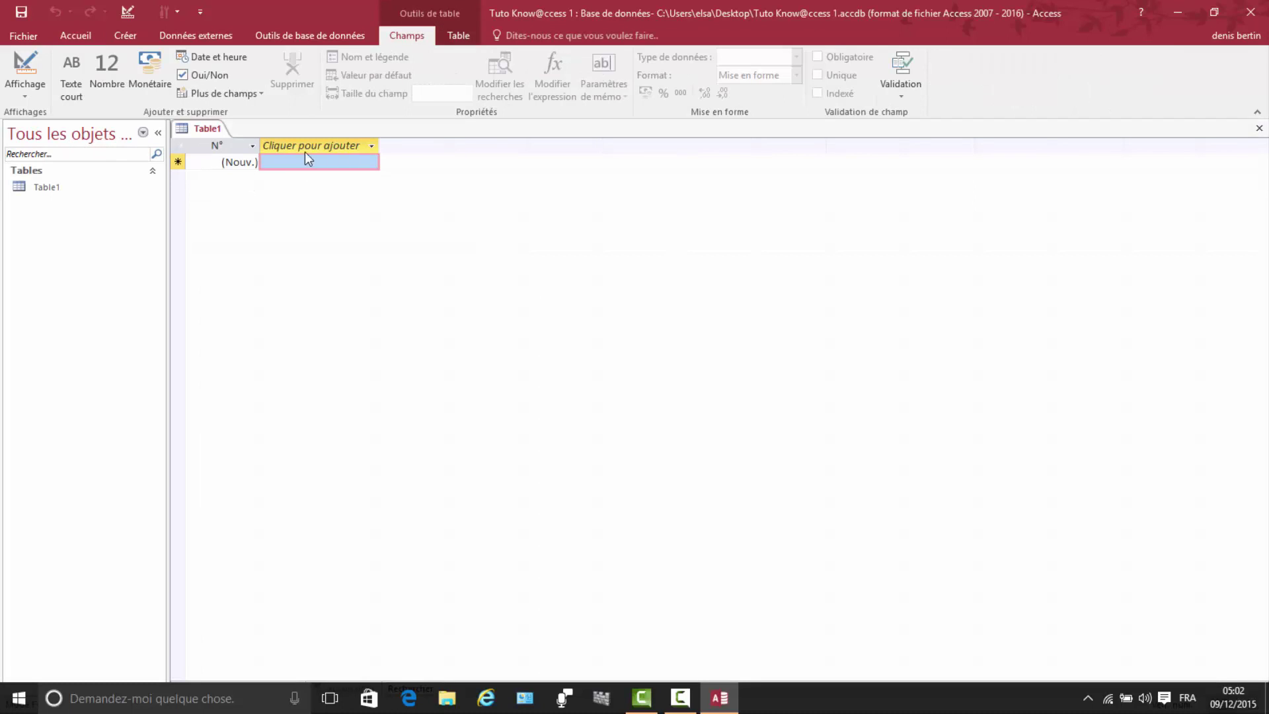
click(1259, 128)
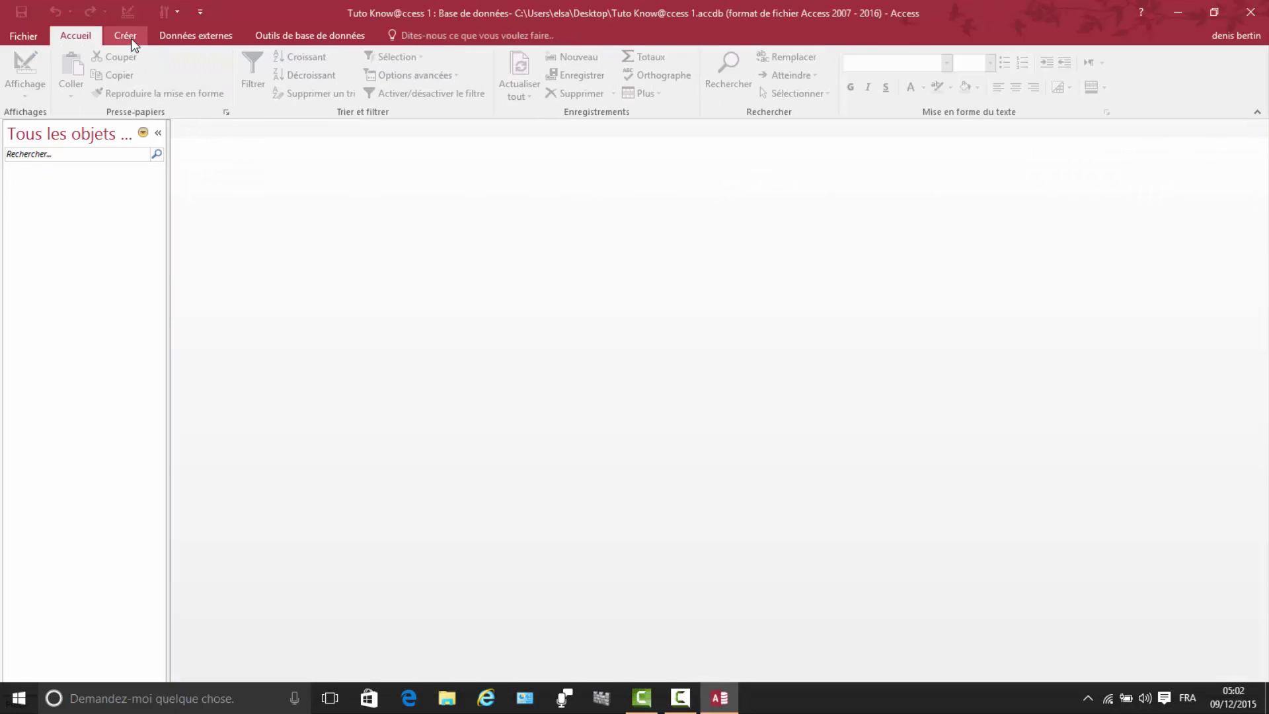
click(131, 37)
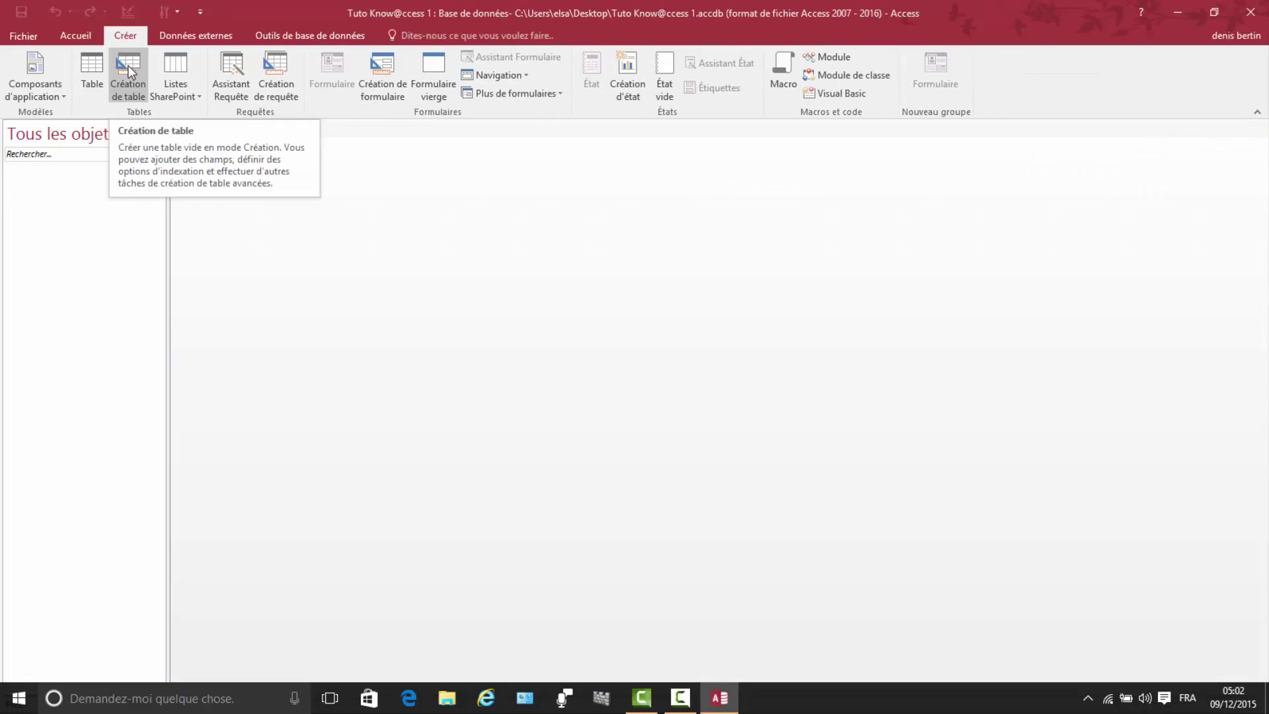
click(128, 68)
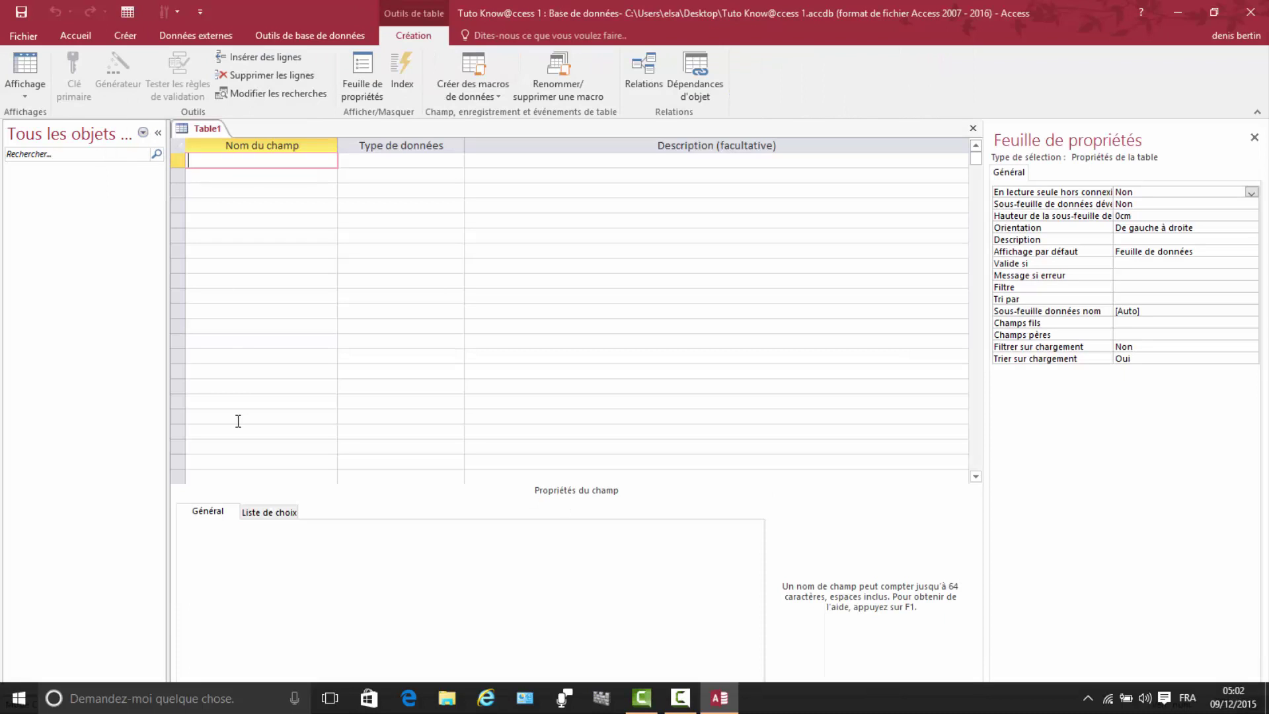
Step: Add an N° Client field with the NuméroAuto data type, then name the next field Civilité
text(N)
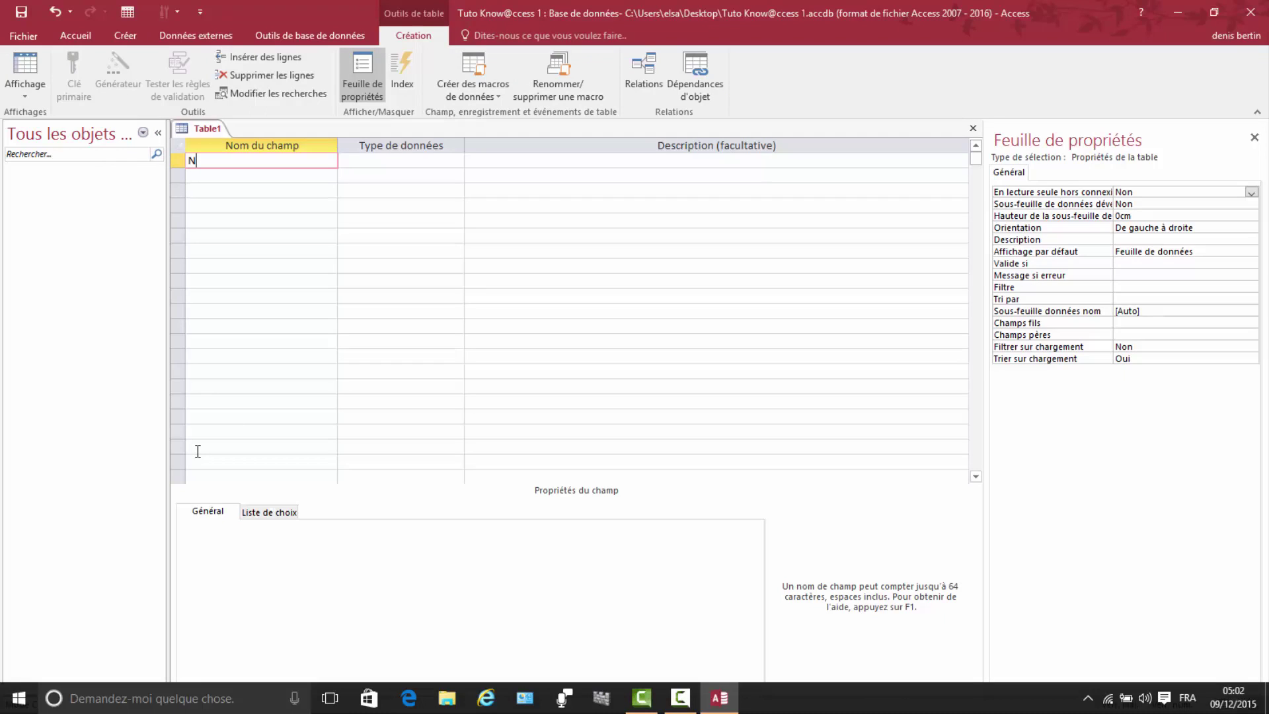
text(° Client)
click(433, 161)
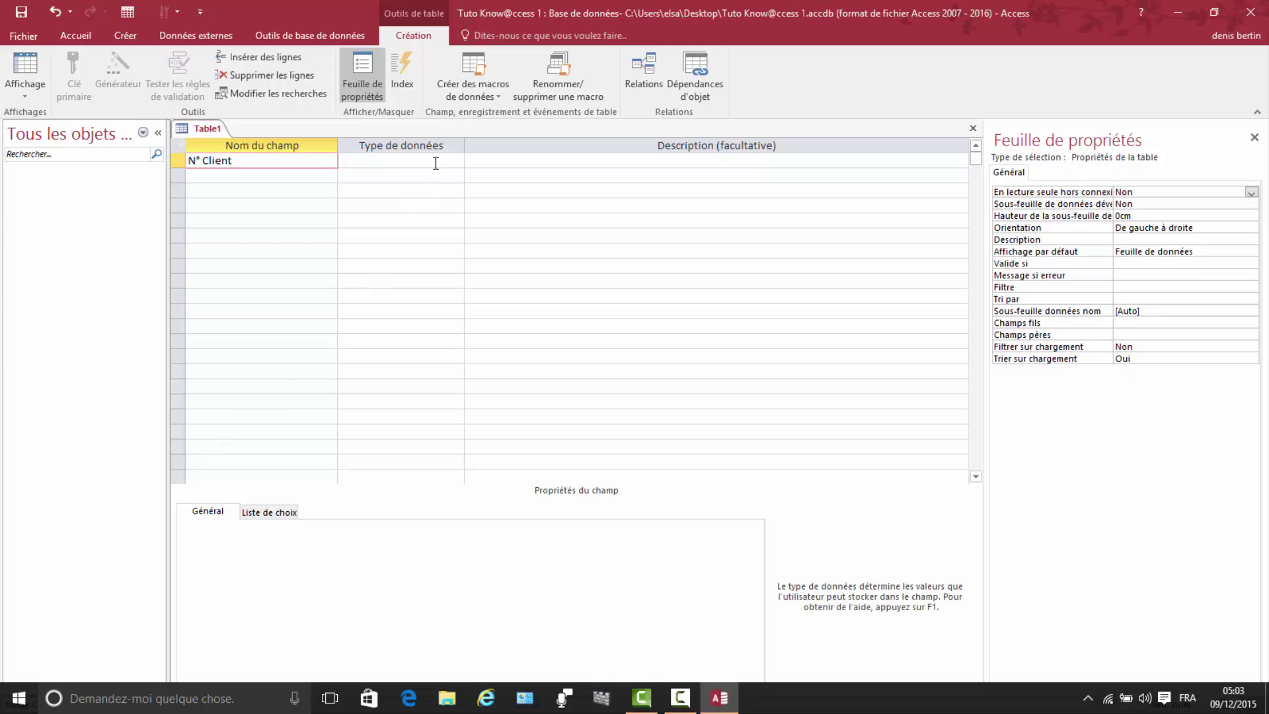
click(456, 161)
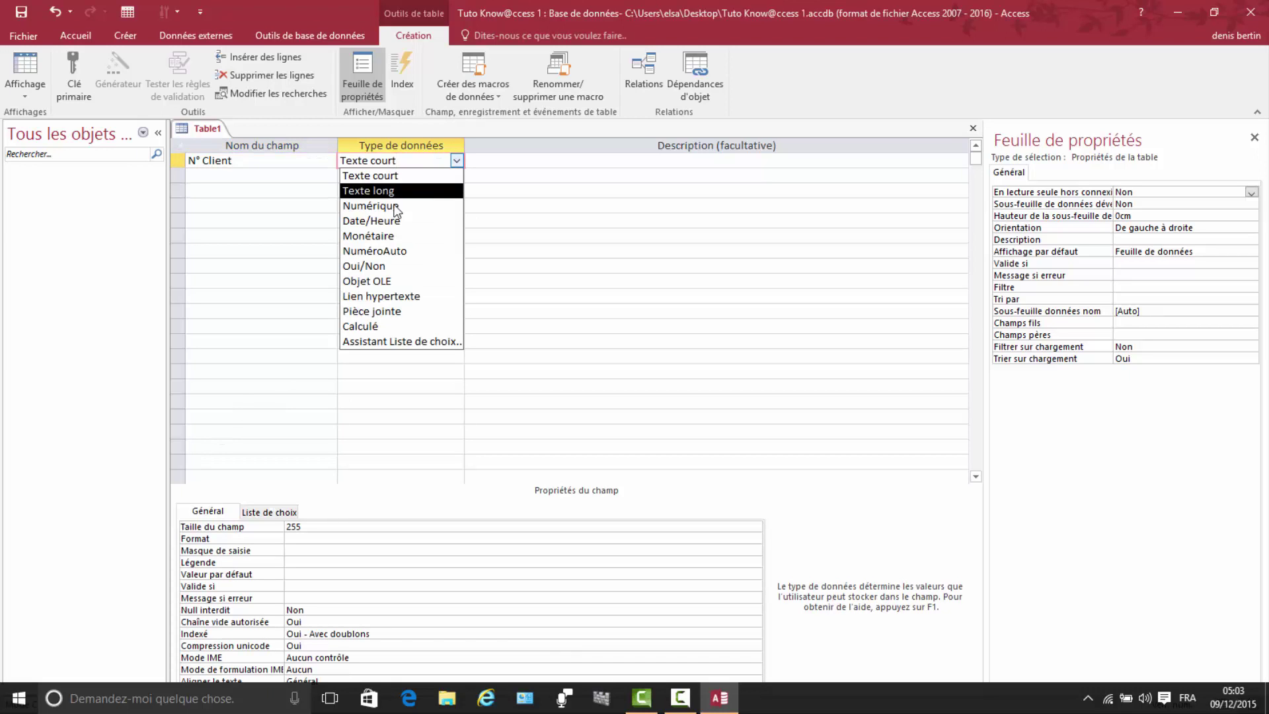
click(368, 252)
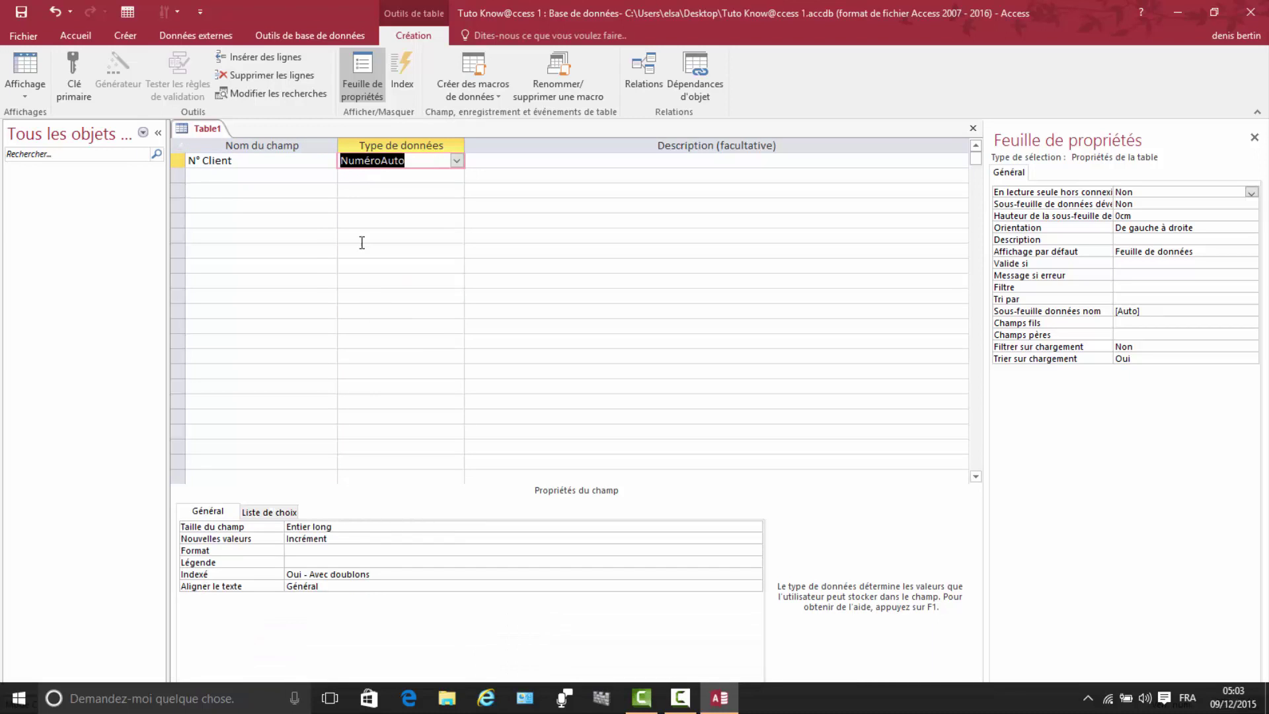
click(200, 174)
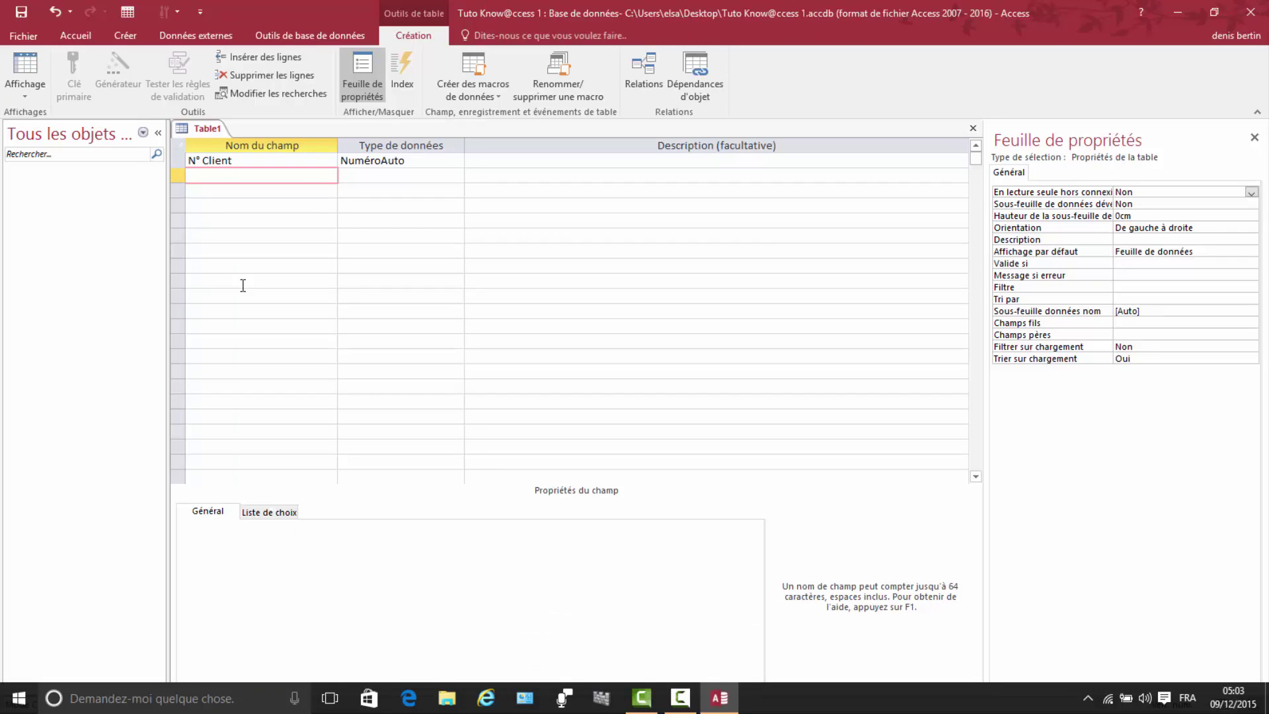
text(Civilité)
Step: Start the Lookup Wizard for Civilité, choosing to type the list values yourself
click(406, 174)
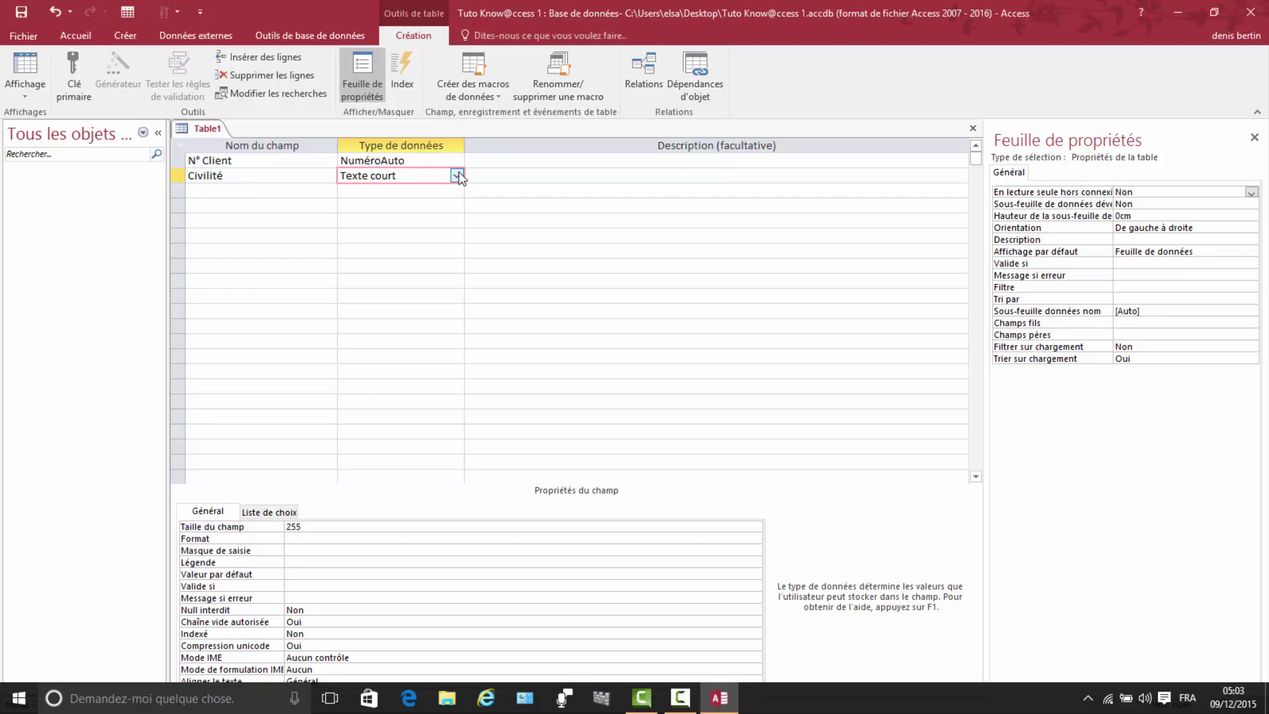
click(456, 176)
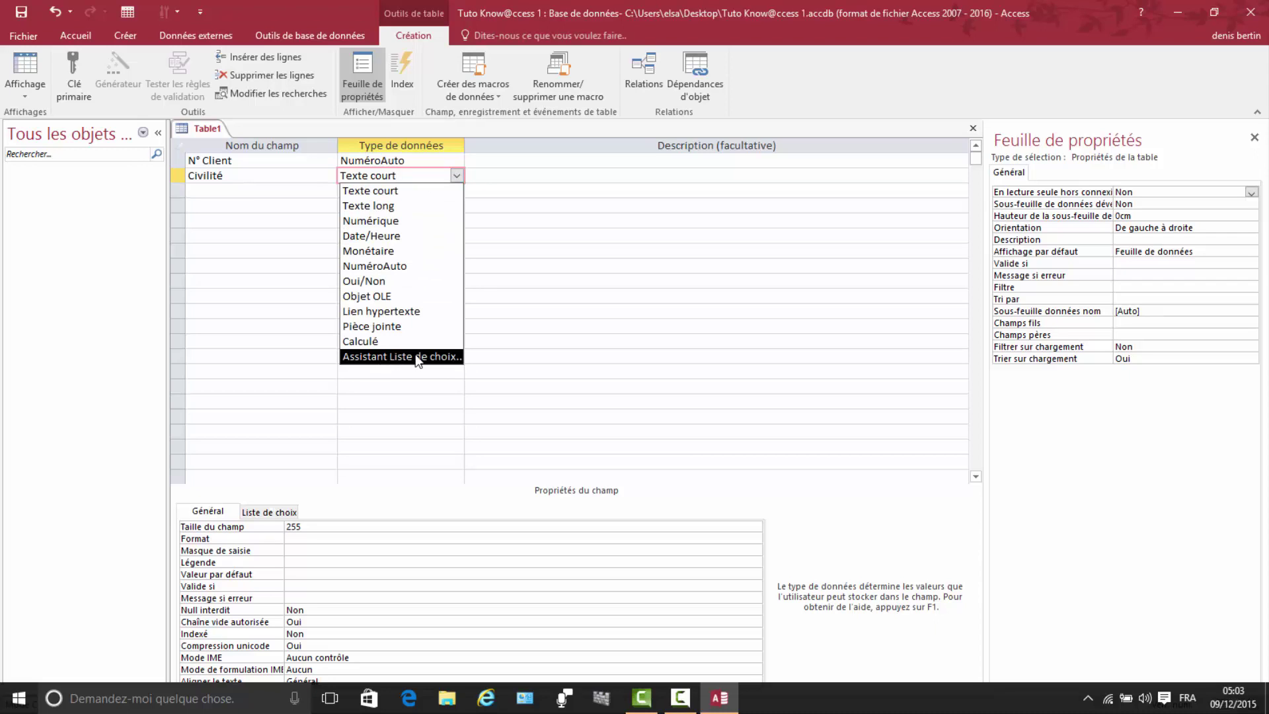
click(415, 356)
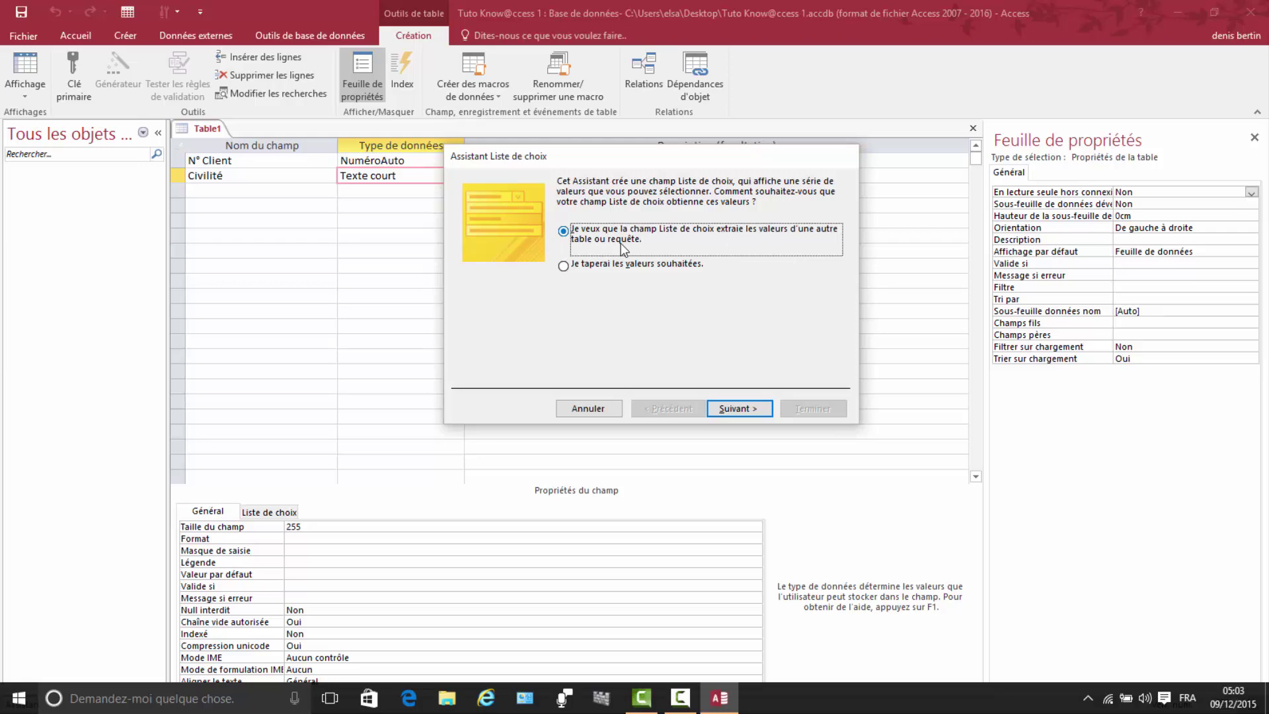
click(564, 266)
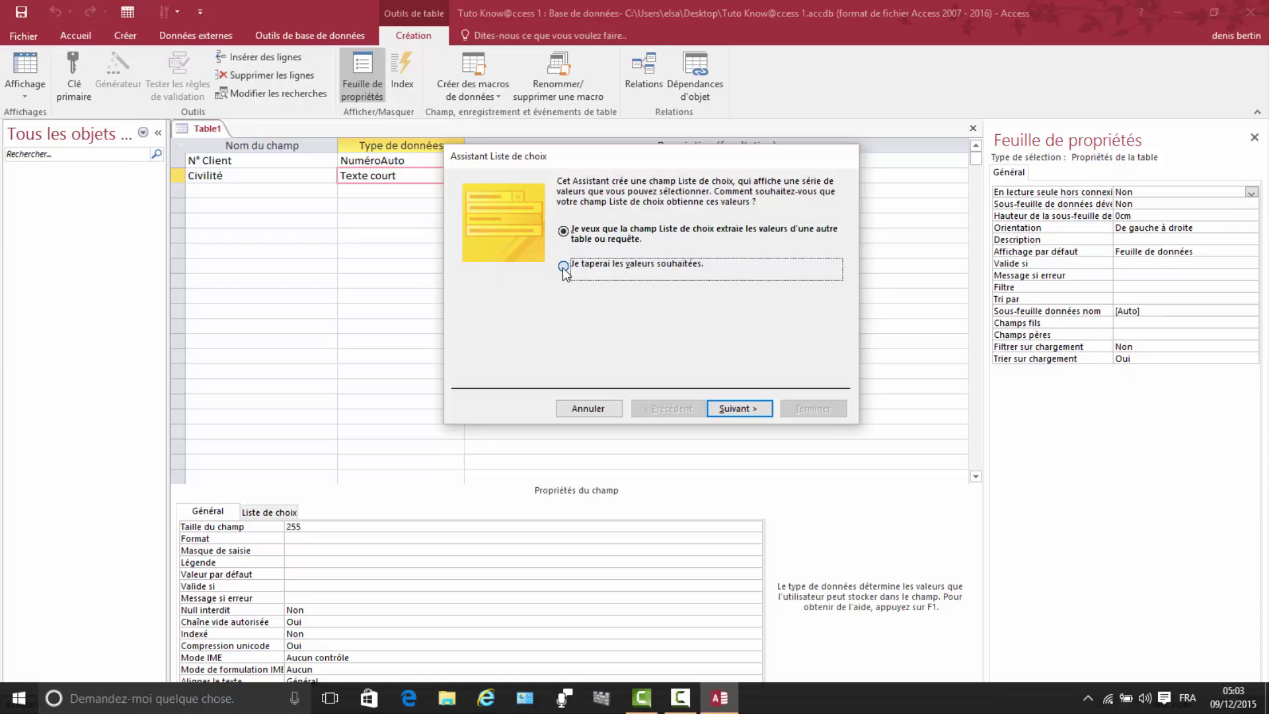
click(735, 409)
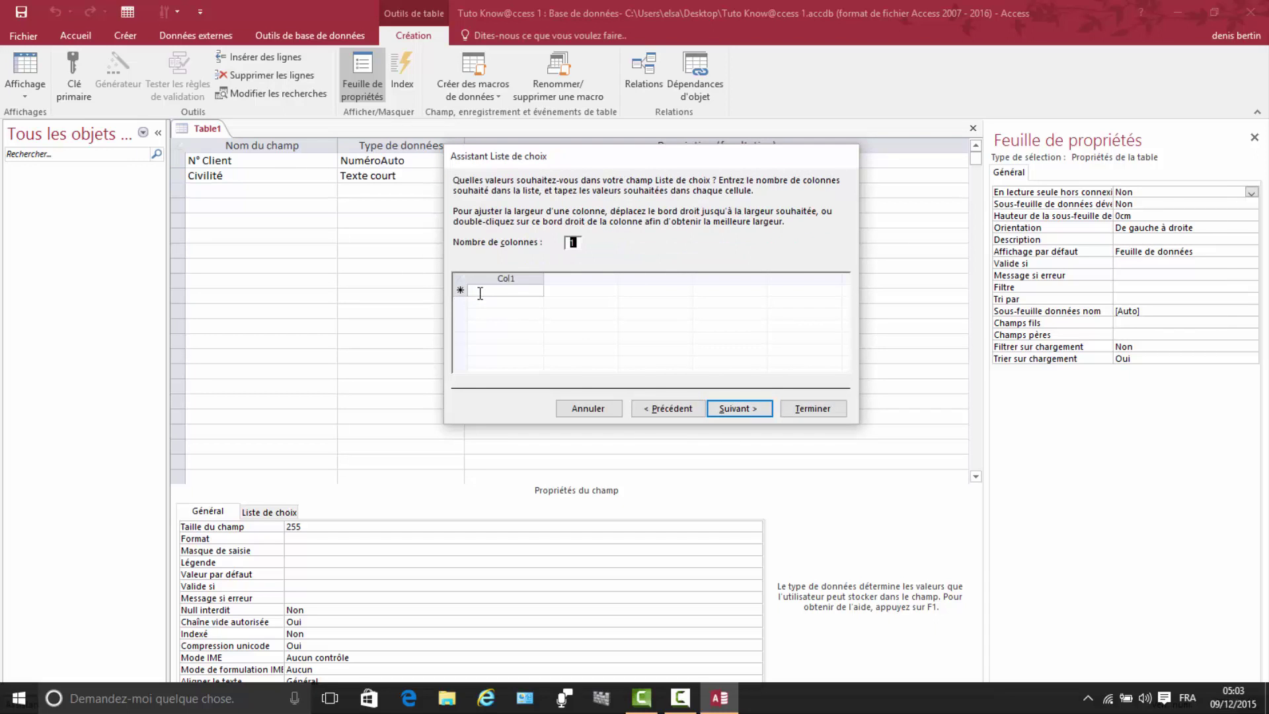
Step: Enter the choices M., Mme and Mlle, limit Civilité to the list, and finish the wizard
click(481, 292)
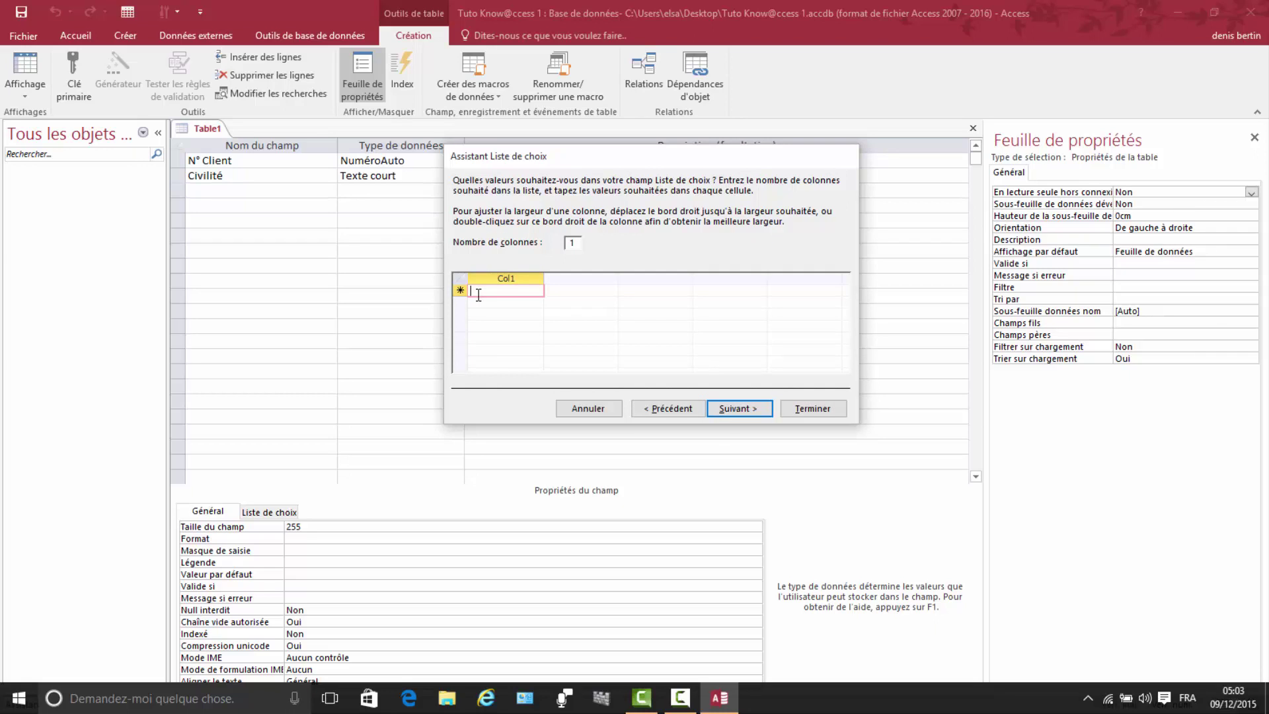
text(M)
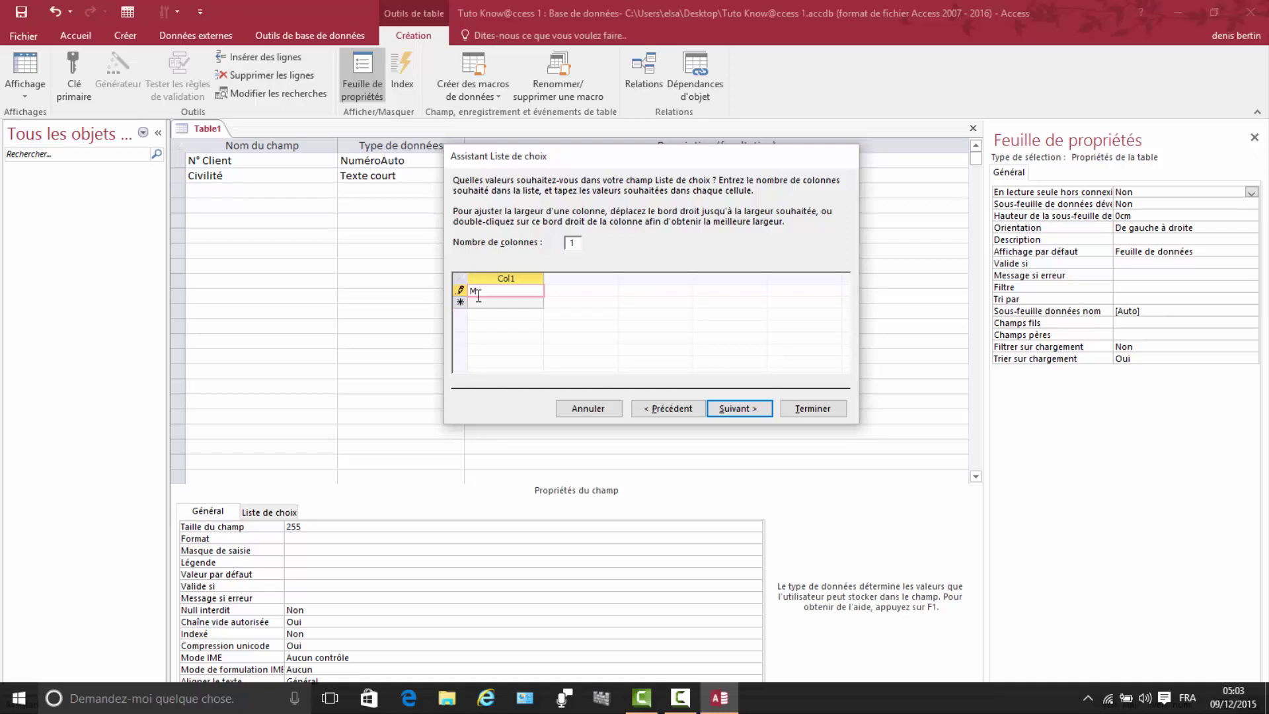
text(.)
click(489, 302)
text(Mme)
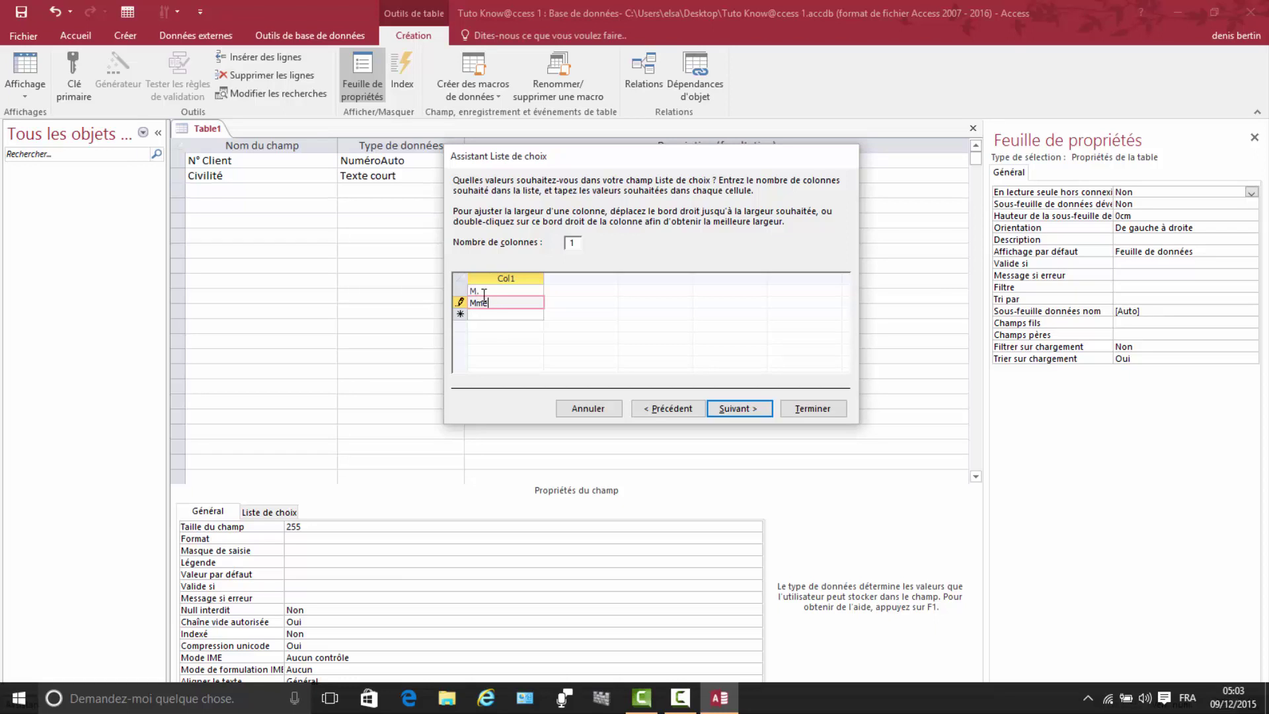
click(486, 315)
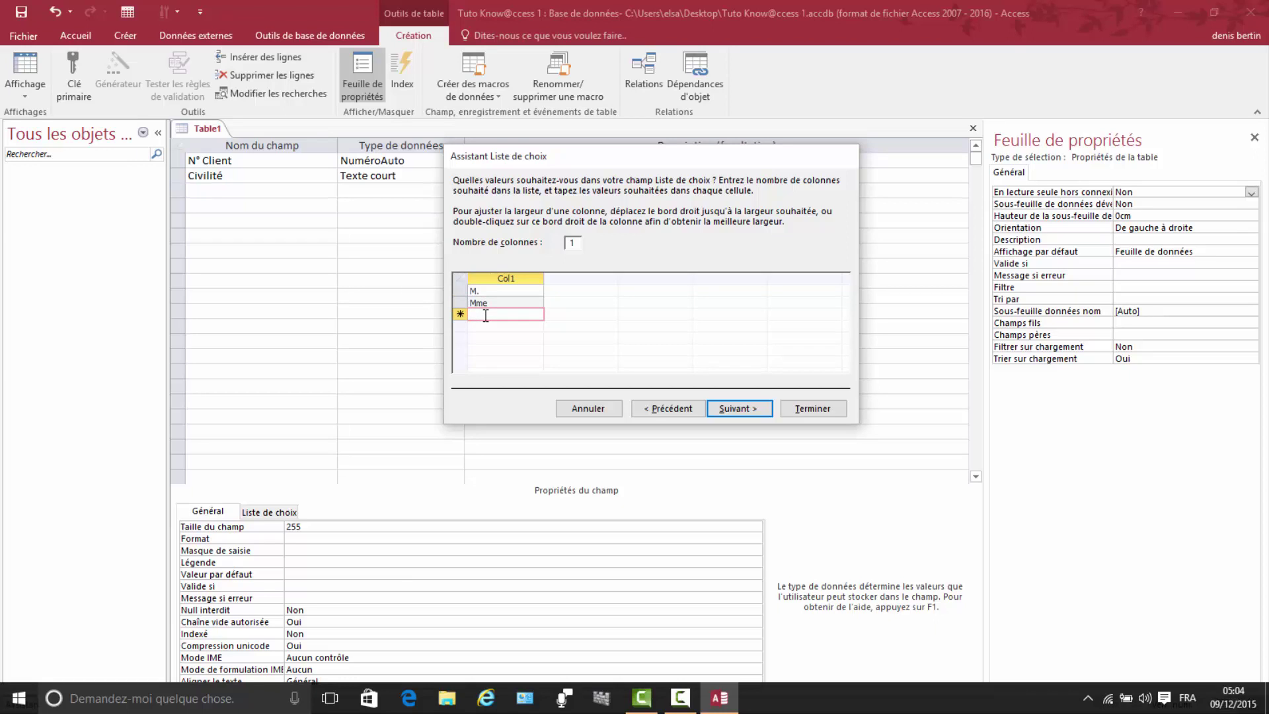
text(Mlle)
click(745, 406)
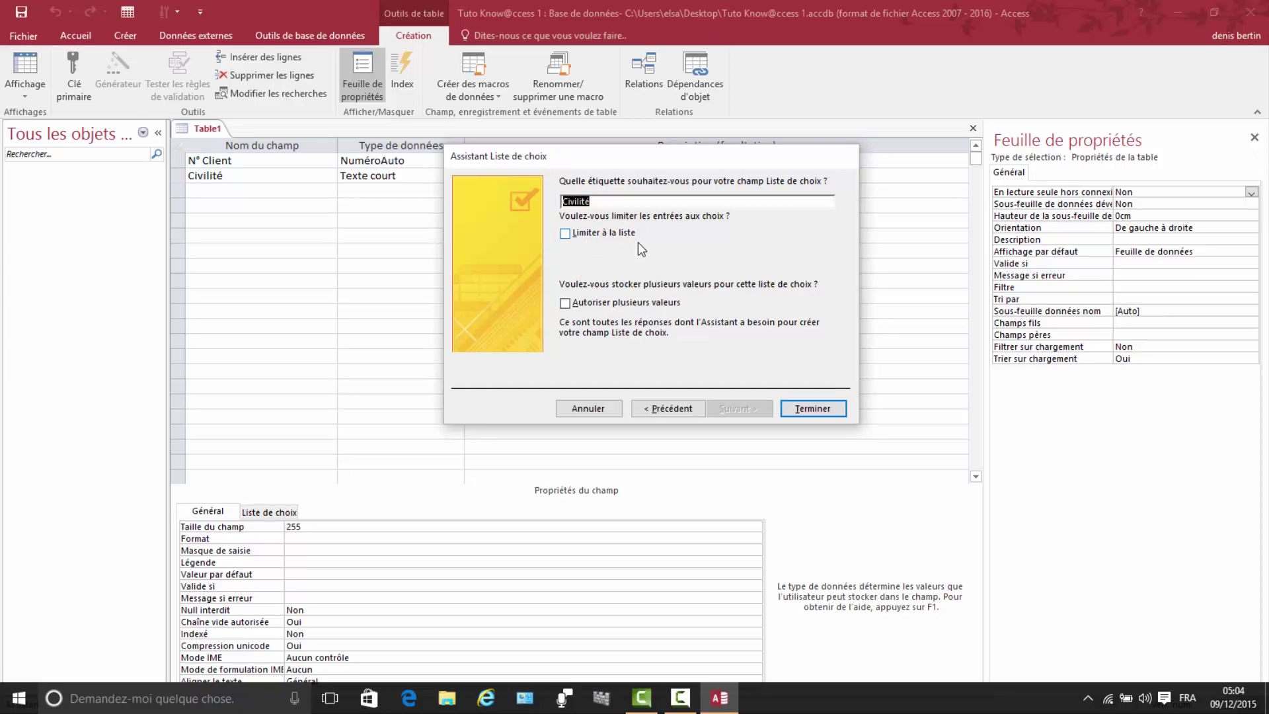
click(565, 233)
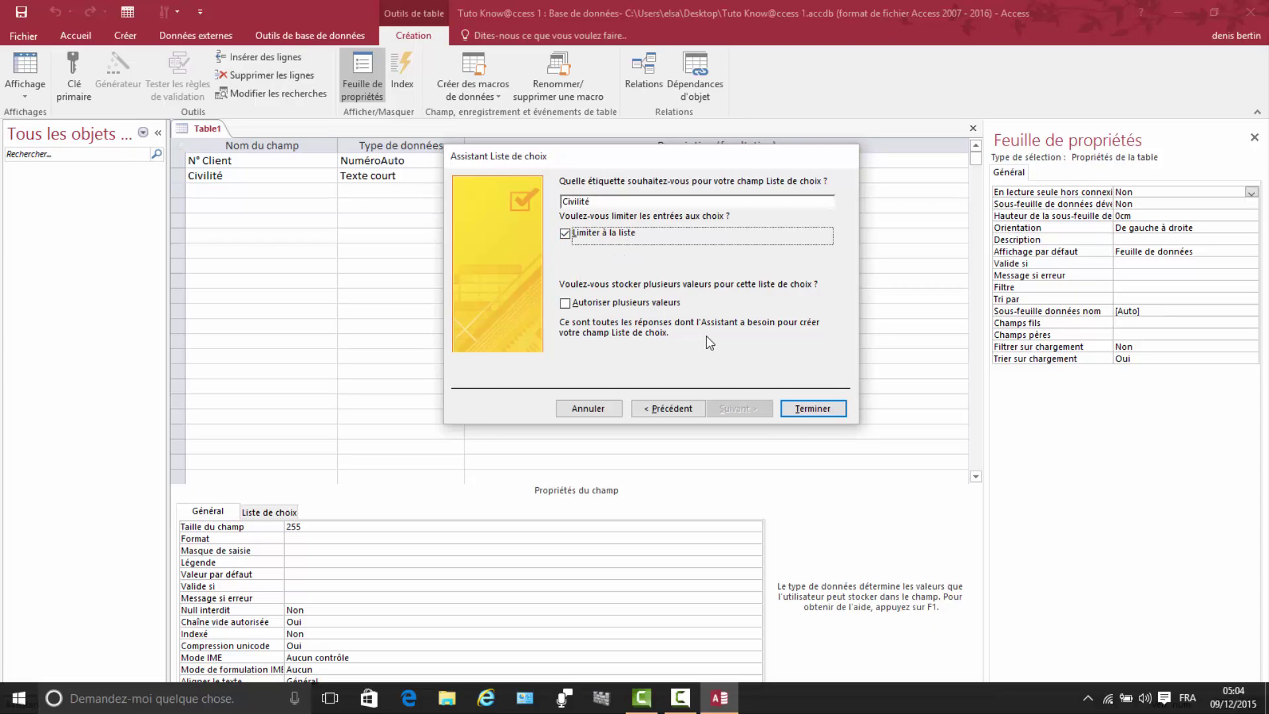
click(803, 410)
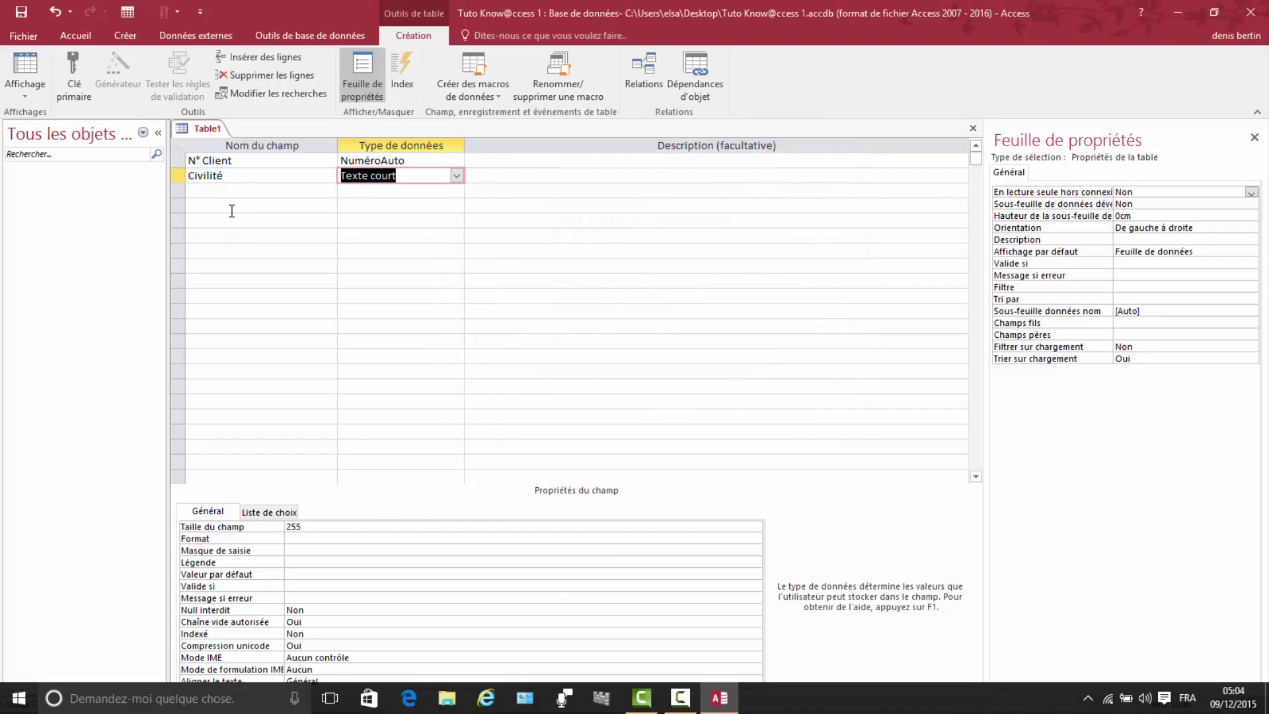
Step: Add Prénom and Nom as short-text fields, each with field size 30
click(217, 189)
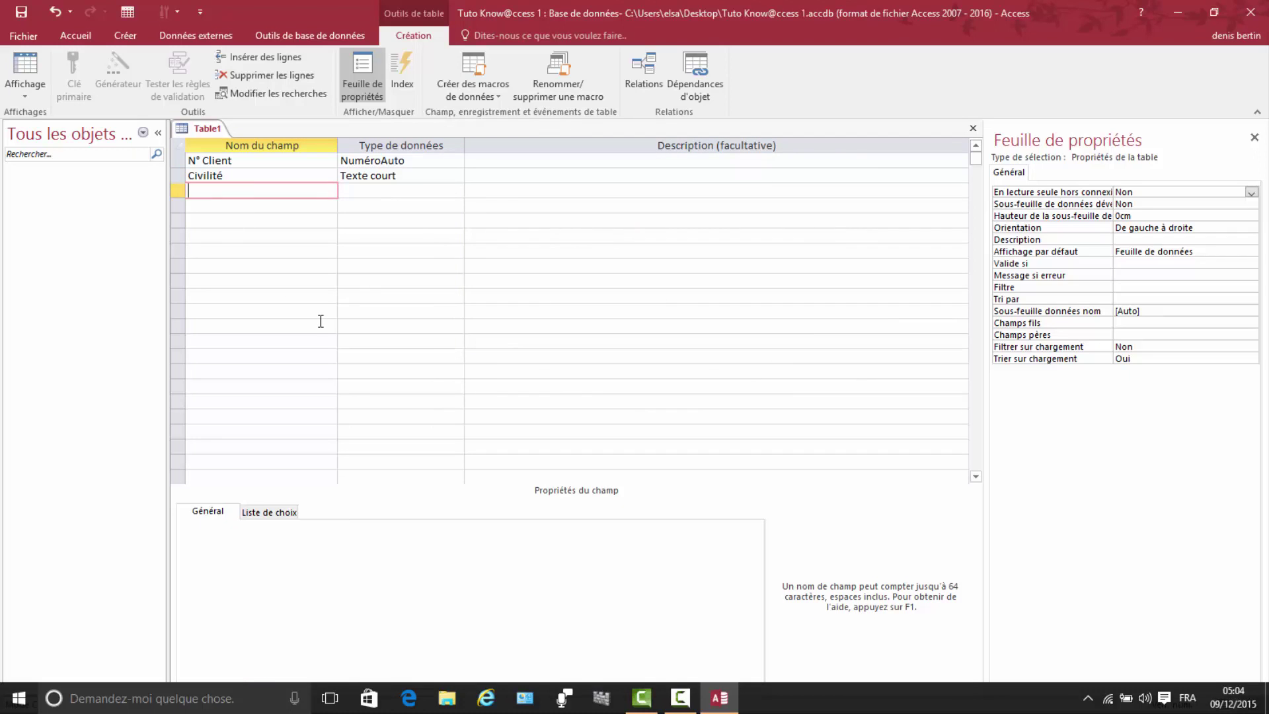
text(Prénom)
click(359, 192)
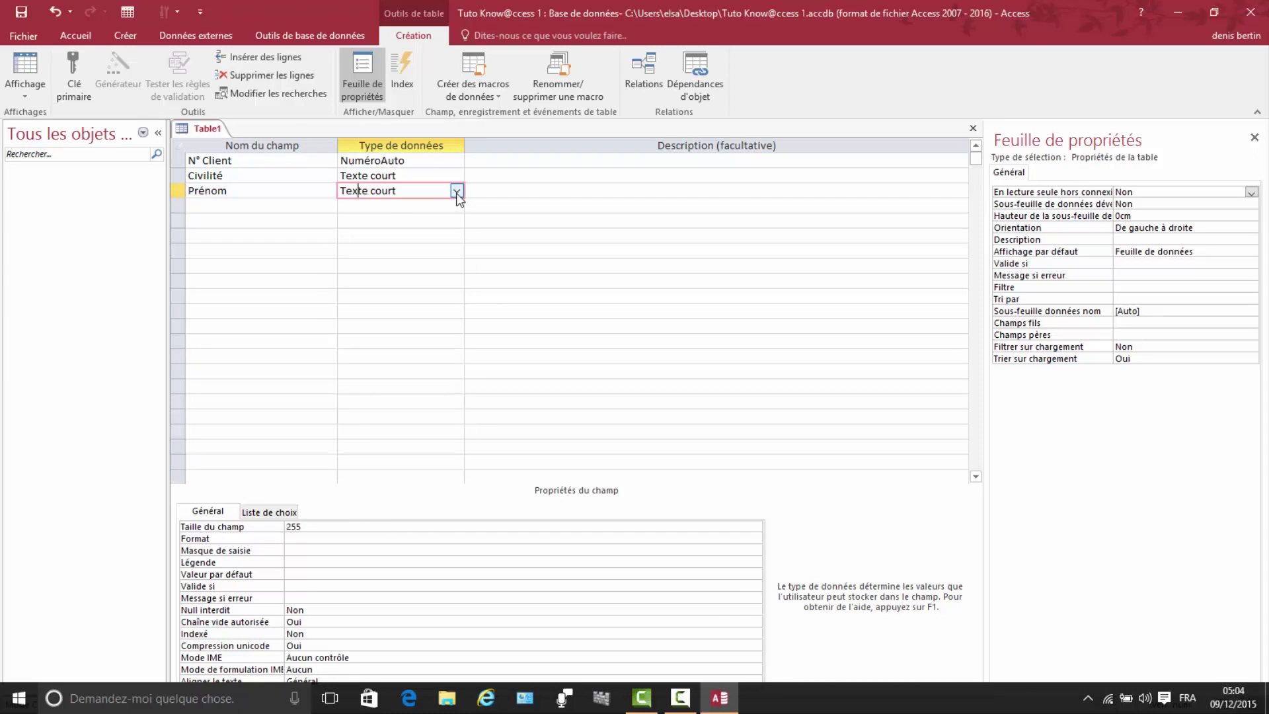
click(314, 525)
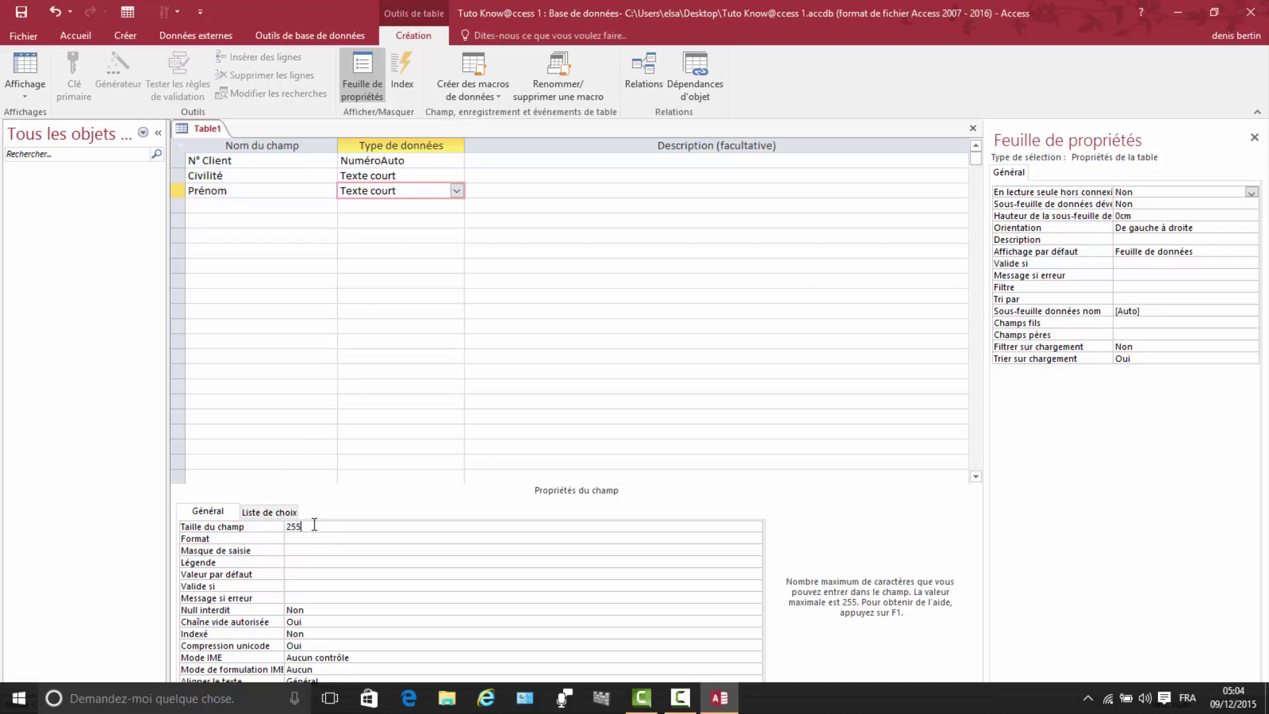
key(BackSpace)
key(BackSpace)
key(BackSpace)
text(30)
click(216, 205)
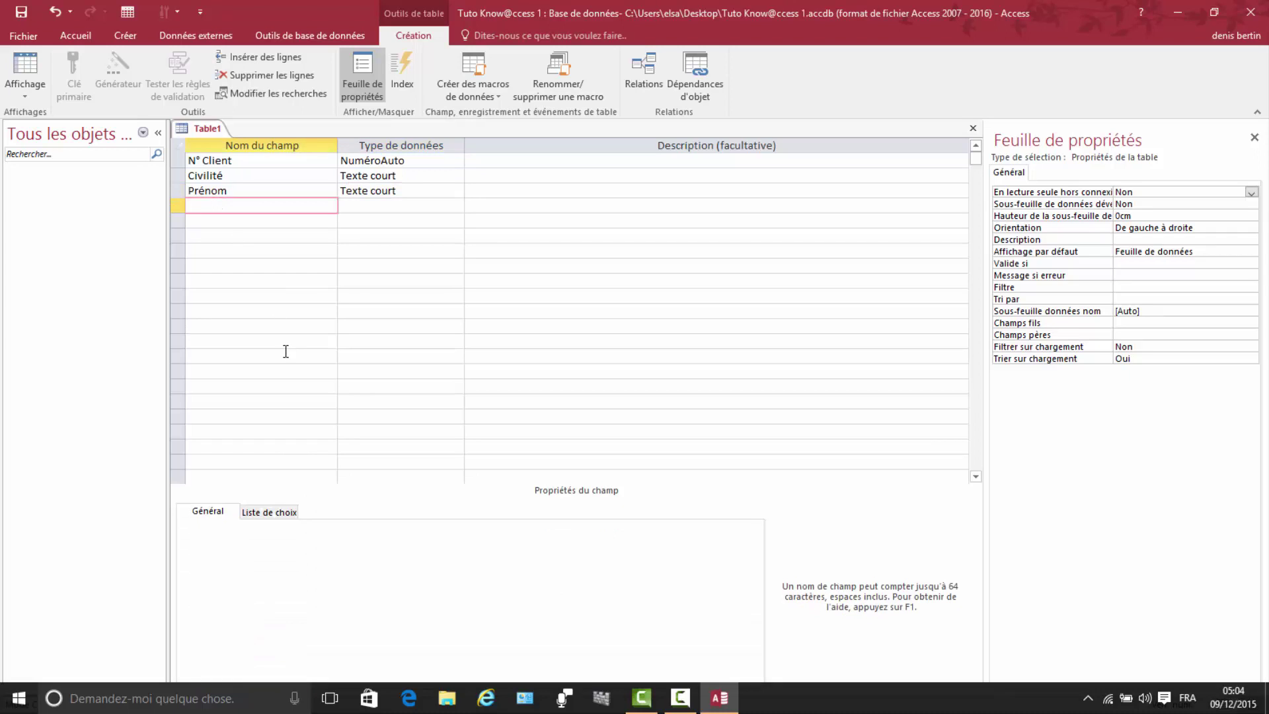
text(Nom)
click(404, 209)
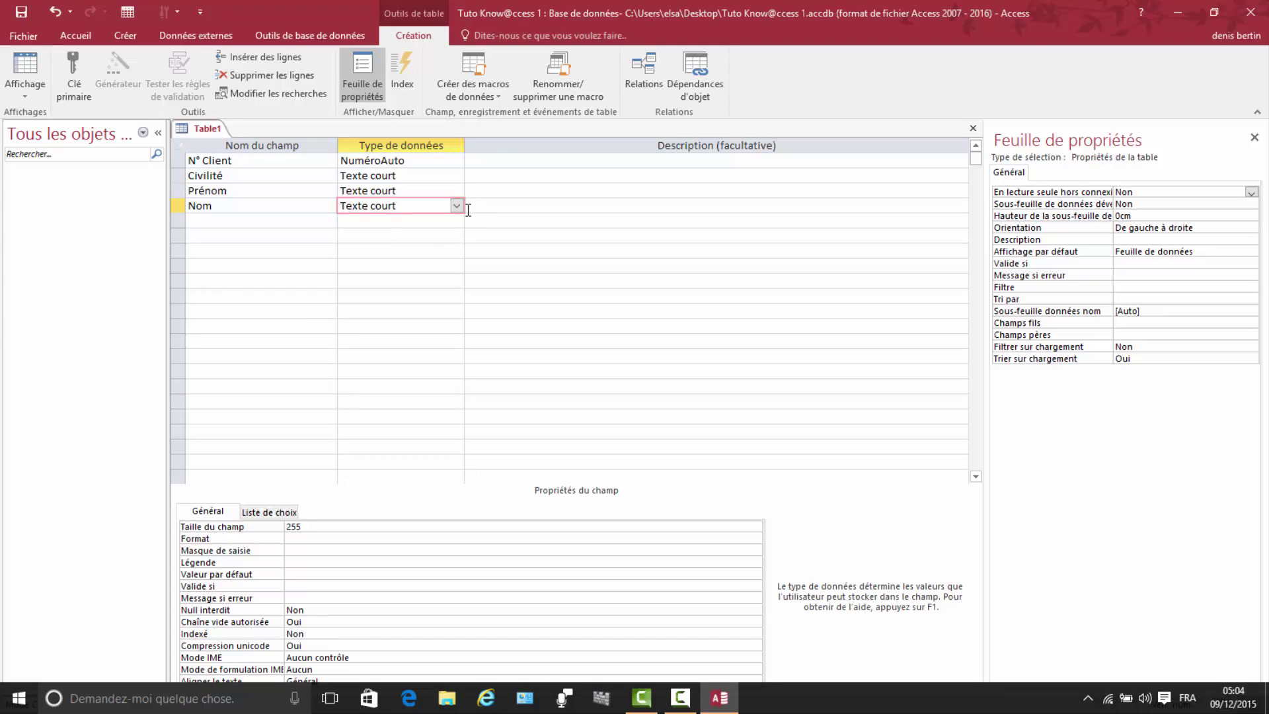
click(316, 525)
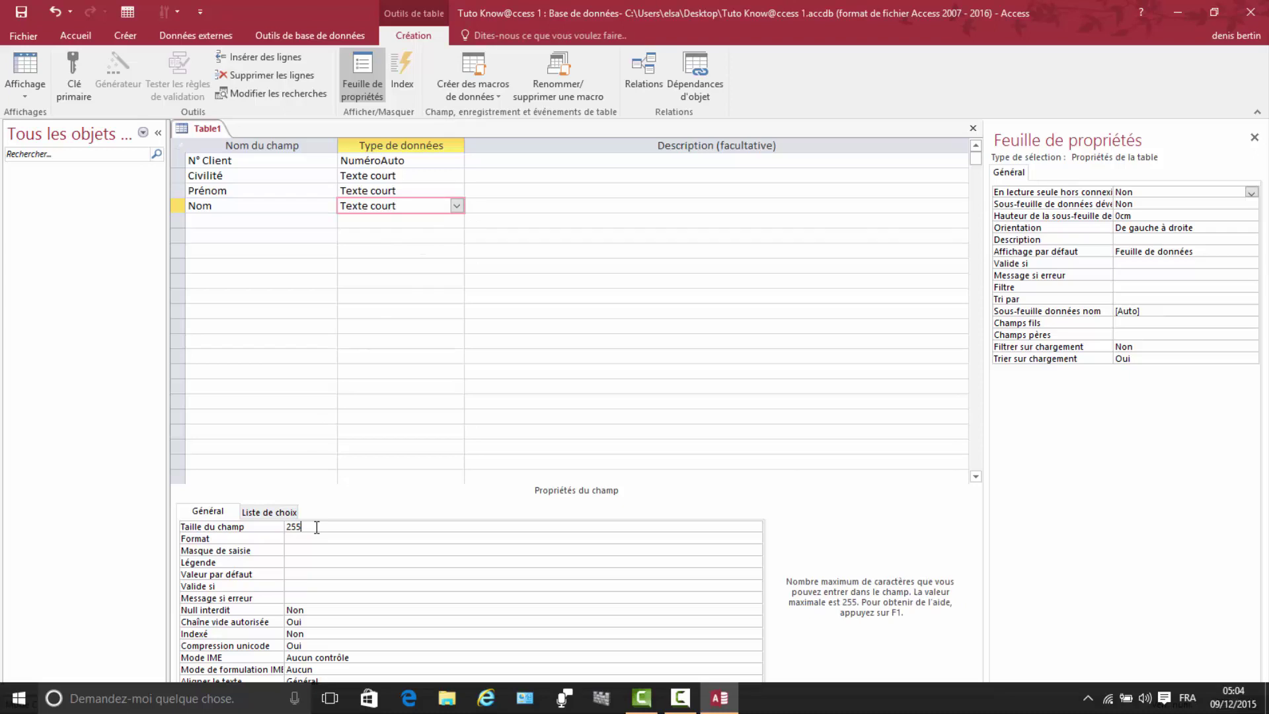
key(BackSpace)
key(BackSpace)
key(BackSpace)
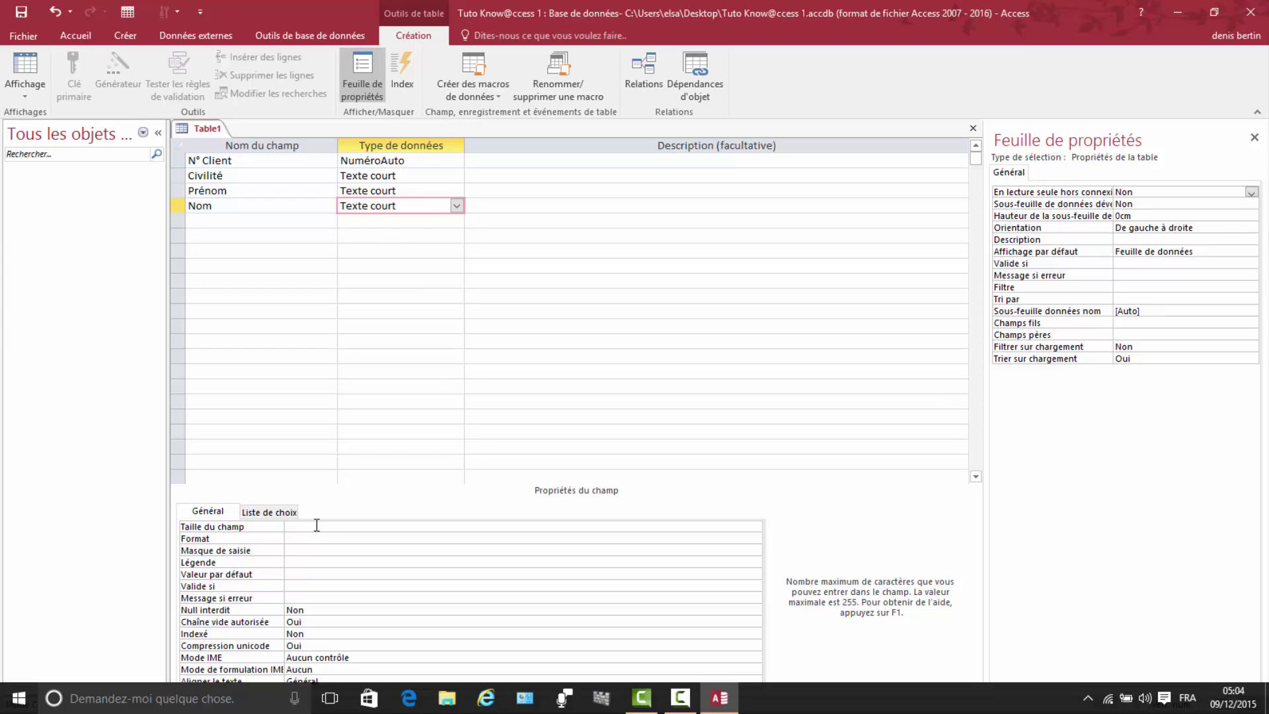
text(30)
Step: Add an Adresse short-text field, edit its field size, and name the next field Code Postal
click(206, 220)
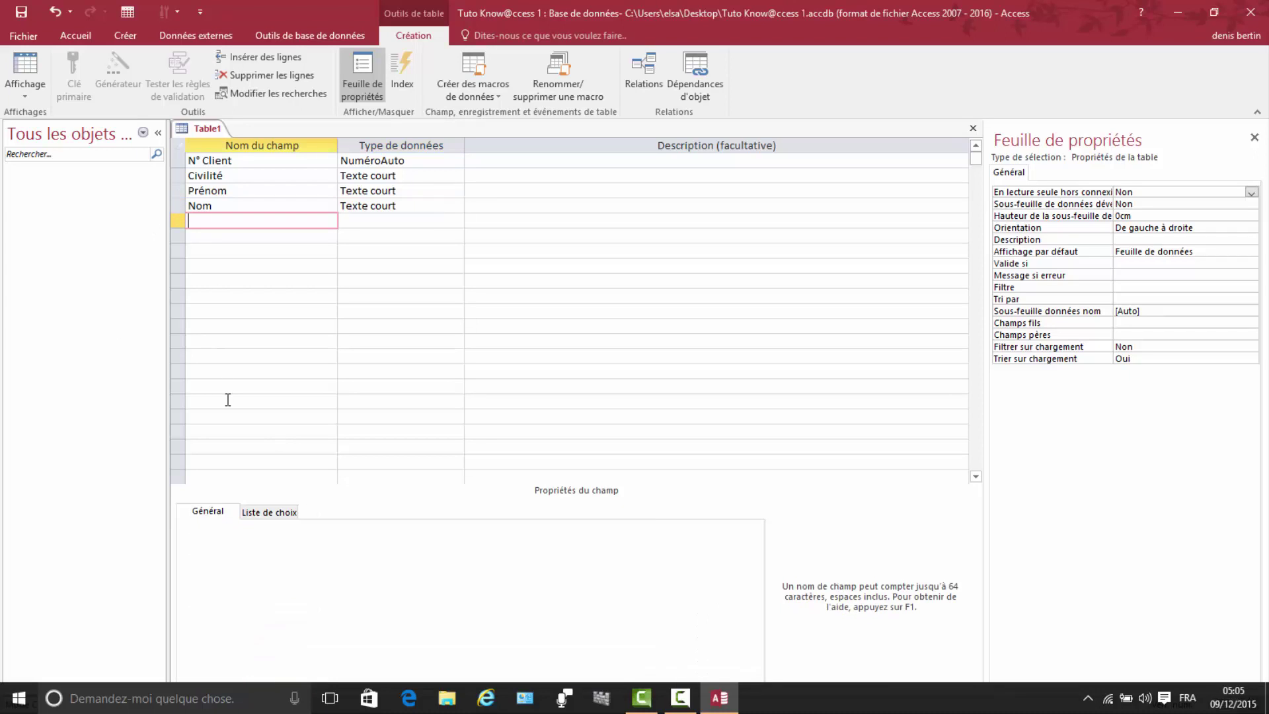
text(Adresse)
click(364, 220)
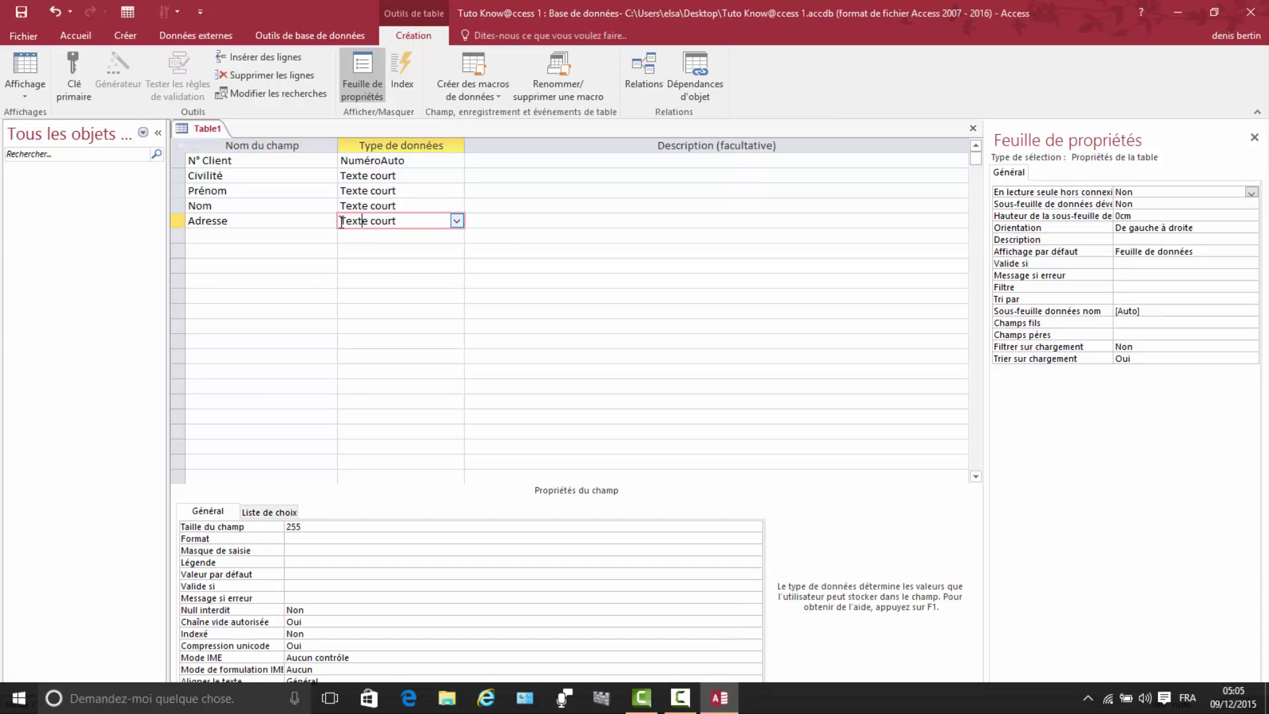
click(313, 527)
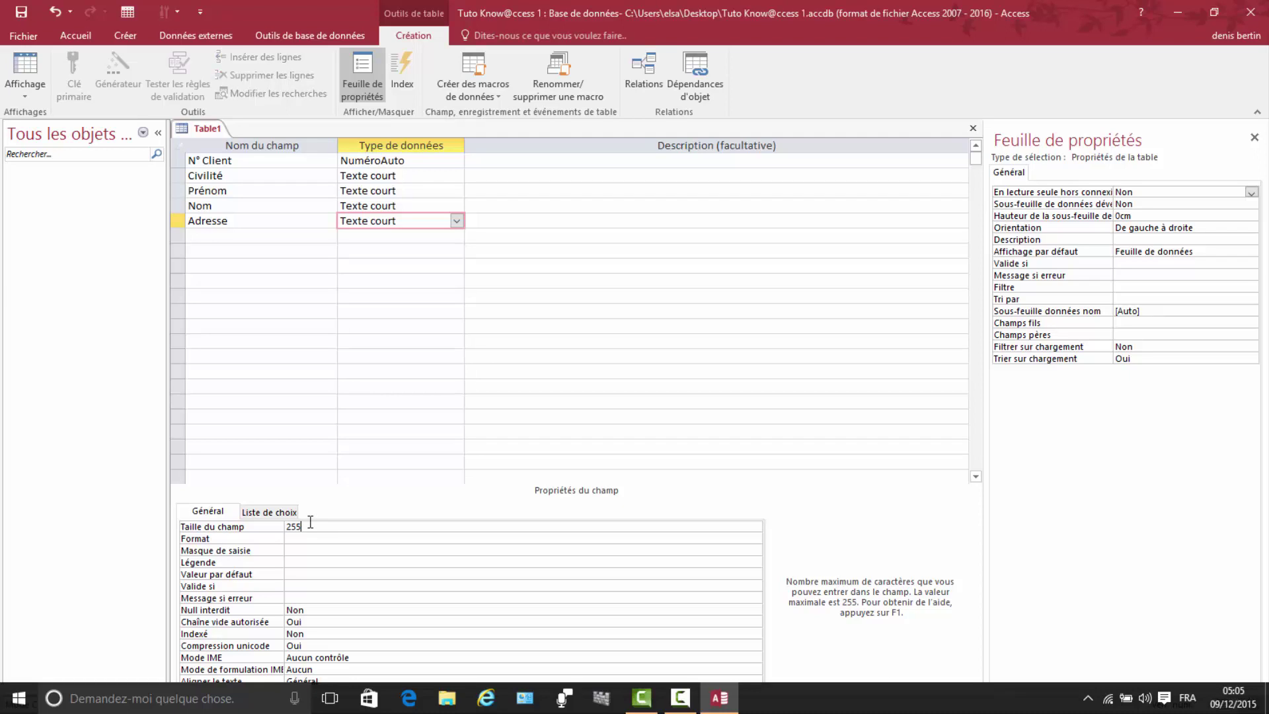
key(BackSpace)
key(BackSpace)
text(1)
click(205, 236)
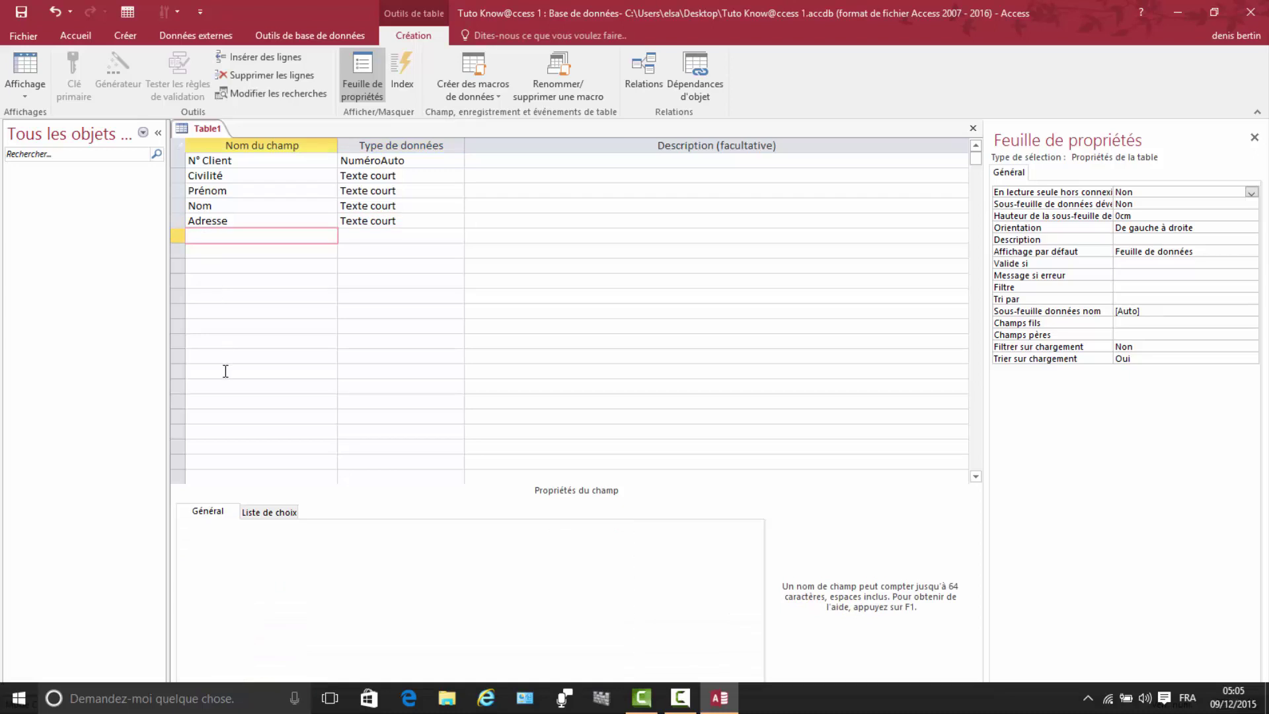
text(Code Postal)
Step: Make Code Postal a short-text field with field size 5
click(357, 242)
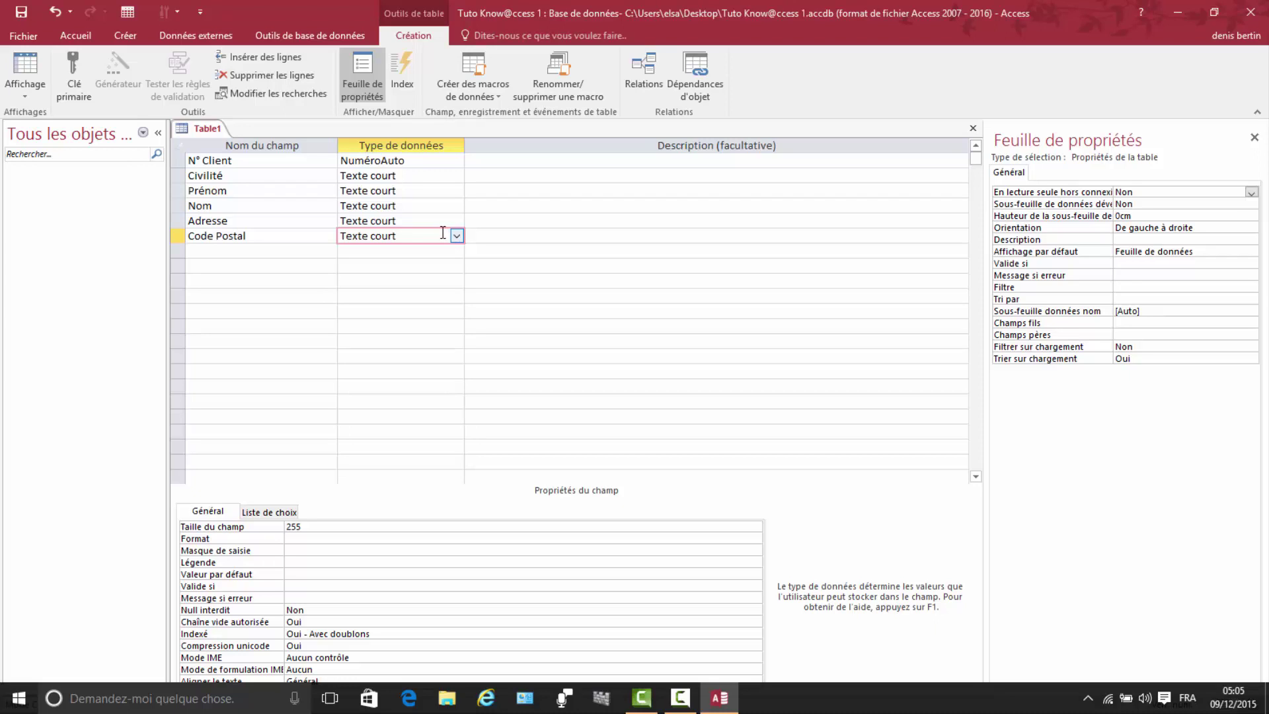
click(304, 526)
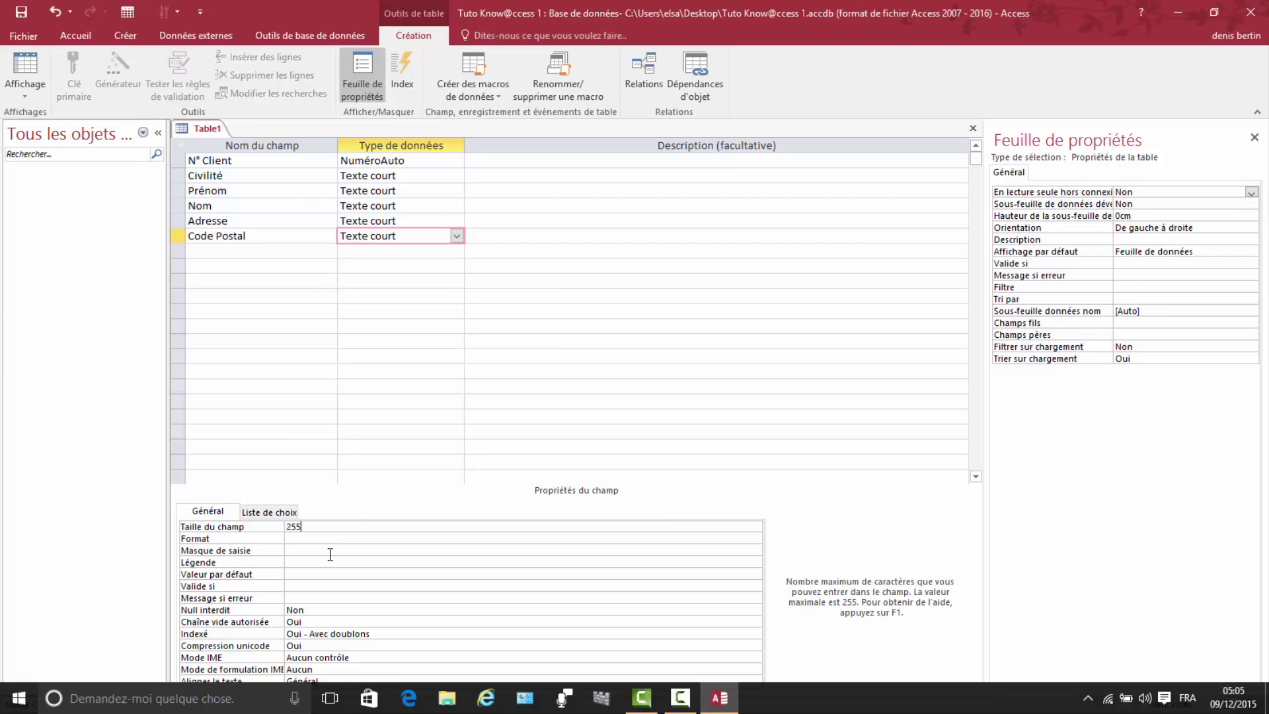
key(BackSpace)
key(BackSpace)
key(BackSpace)
text(5)
Step: Save the table as Clients with a primary key when starting Code Postal's input mask wizard
click(293, 551)
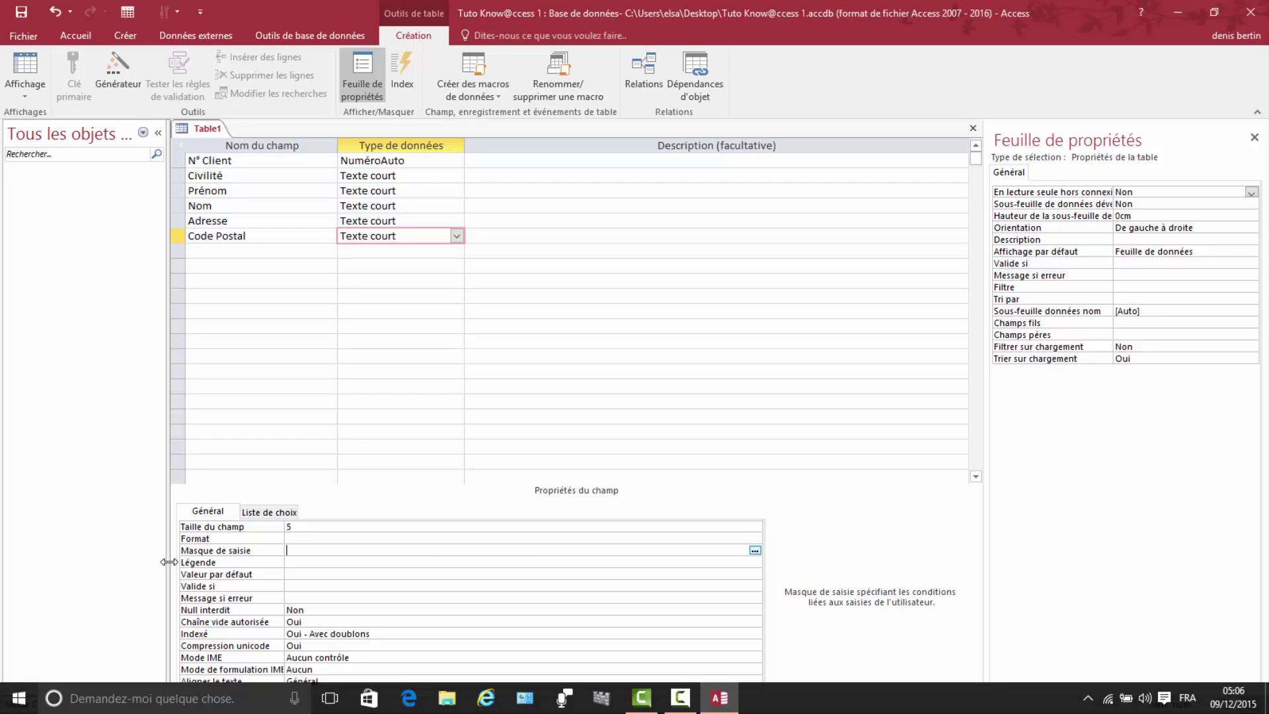
click(755, 550)
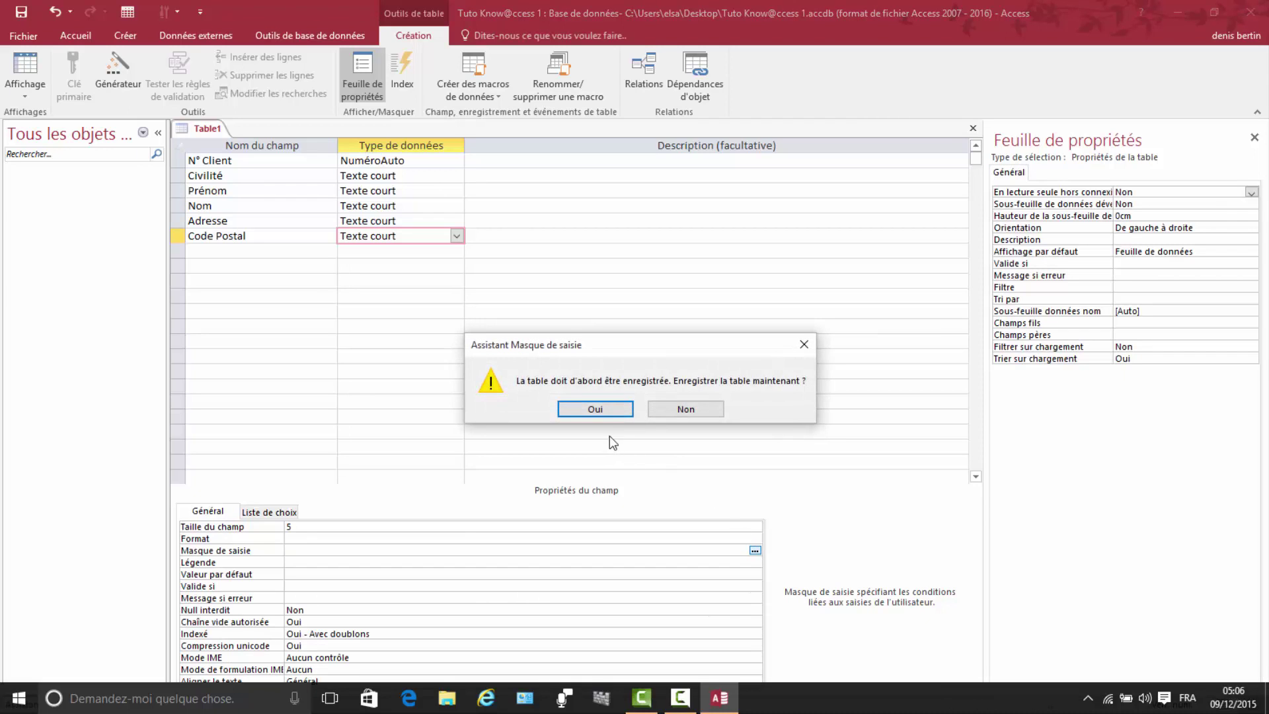
click(601, 408)
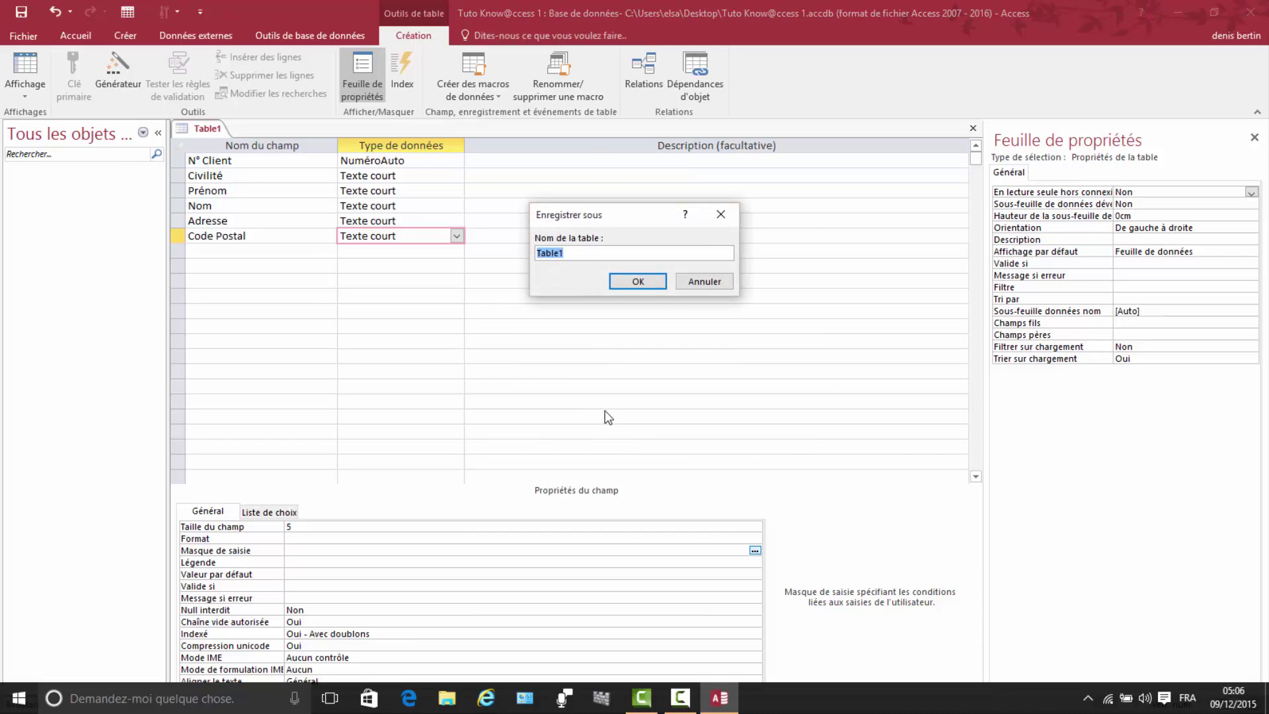
text(Clients)
click(631, 283)
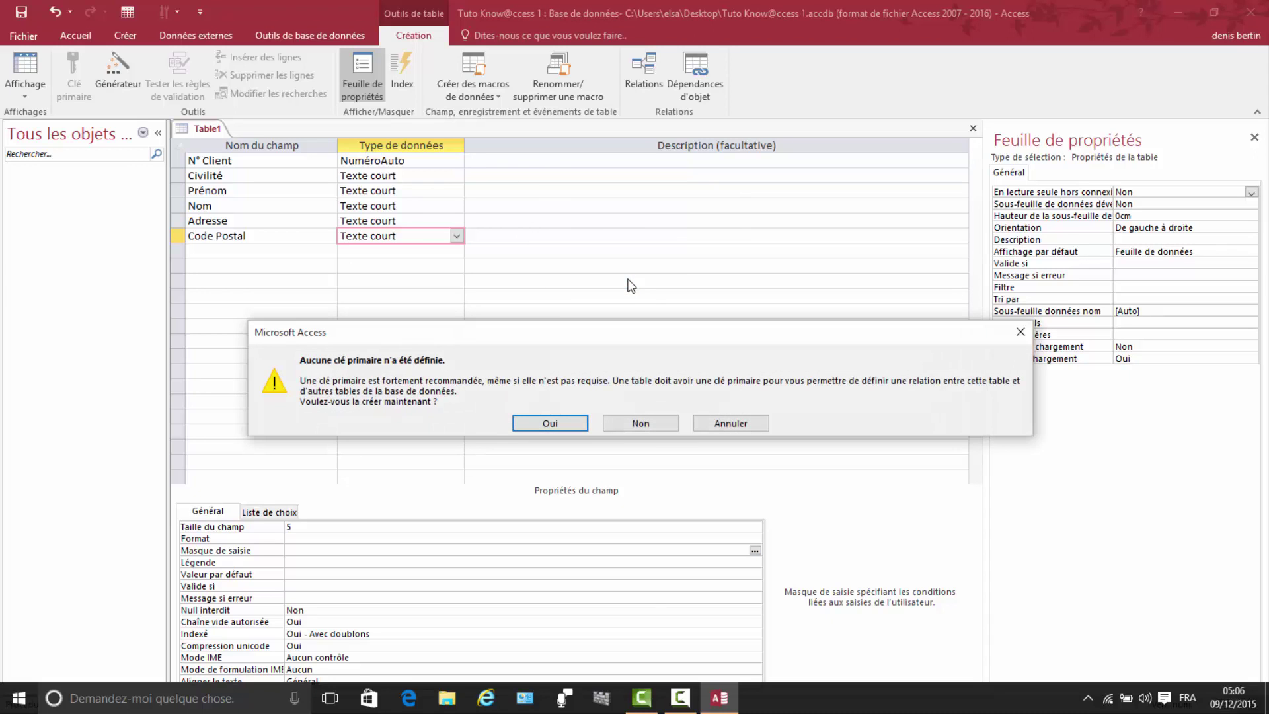
click(550, 423)
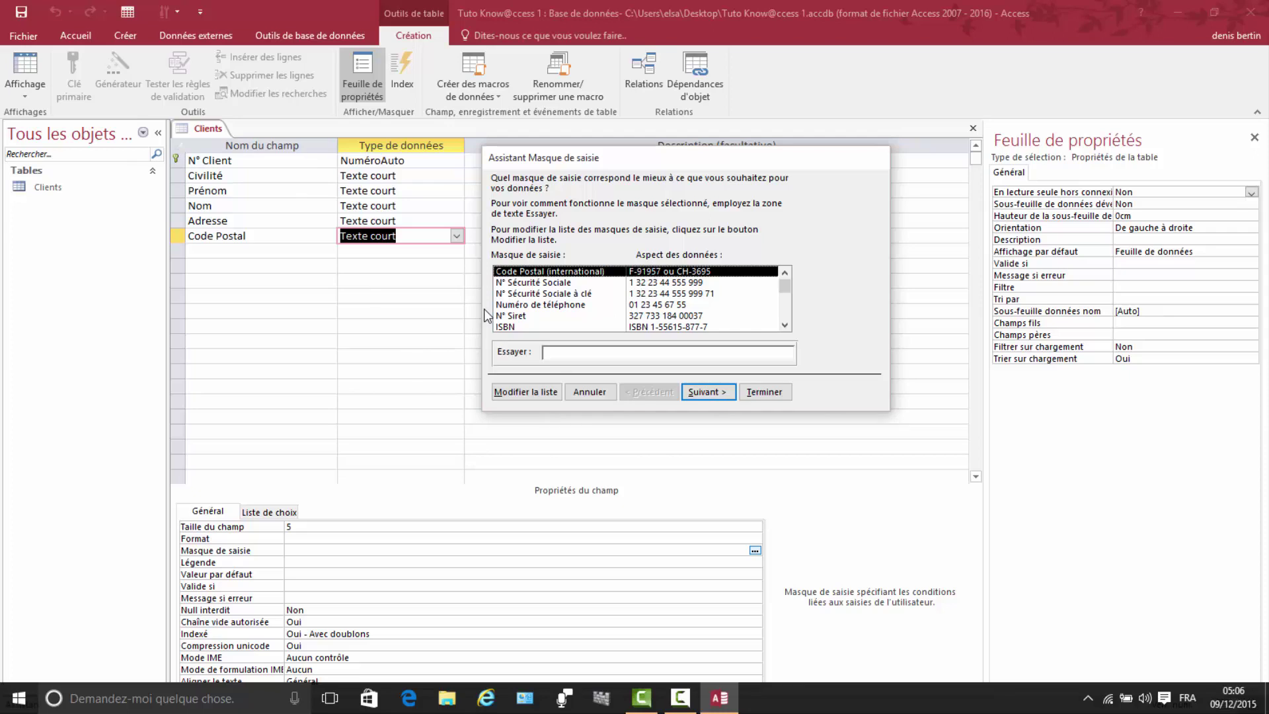
Step: Apply the Code Postal (France) mask 00000, storing data without symbols, to Code Postal
click(785, 326)
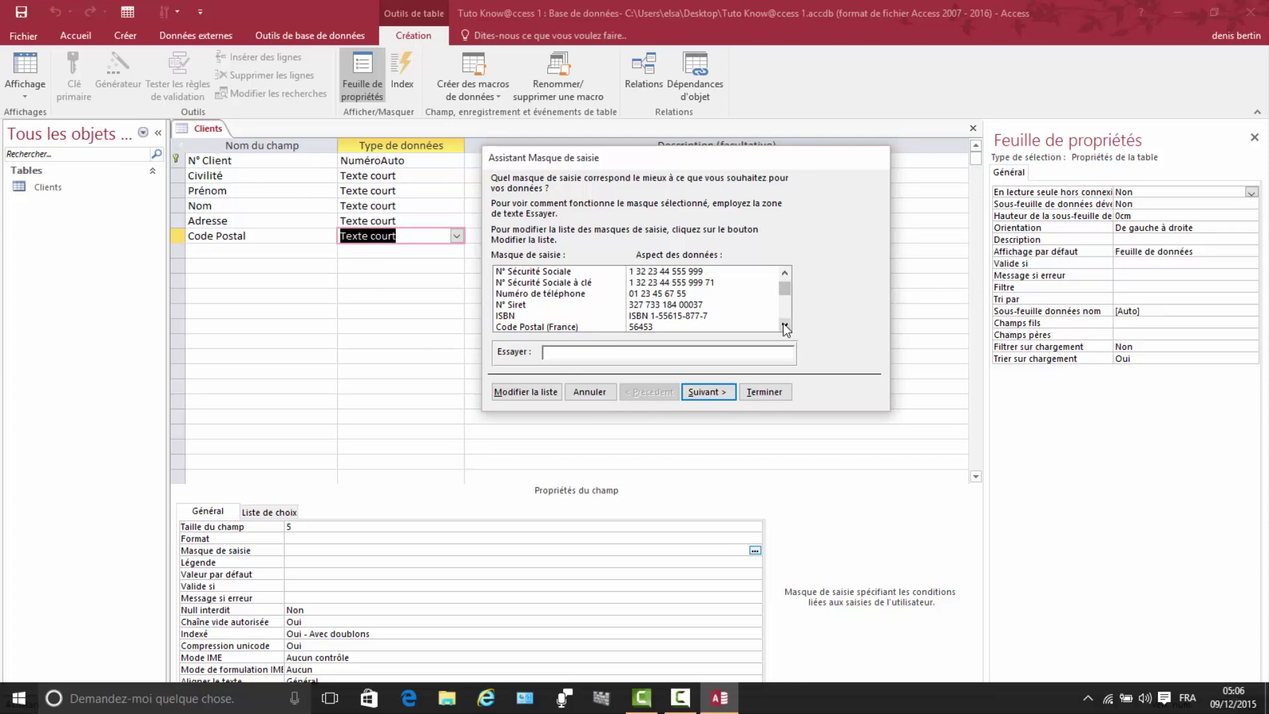
click(785, 325)
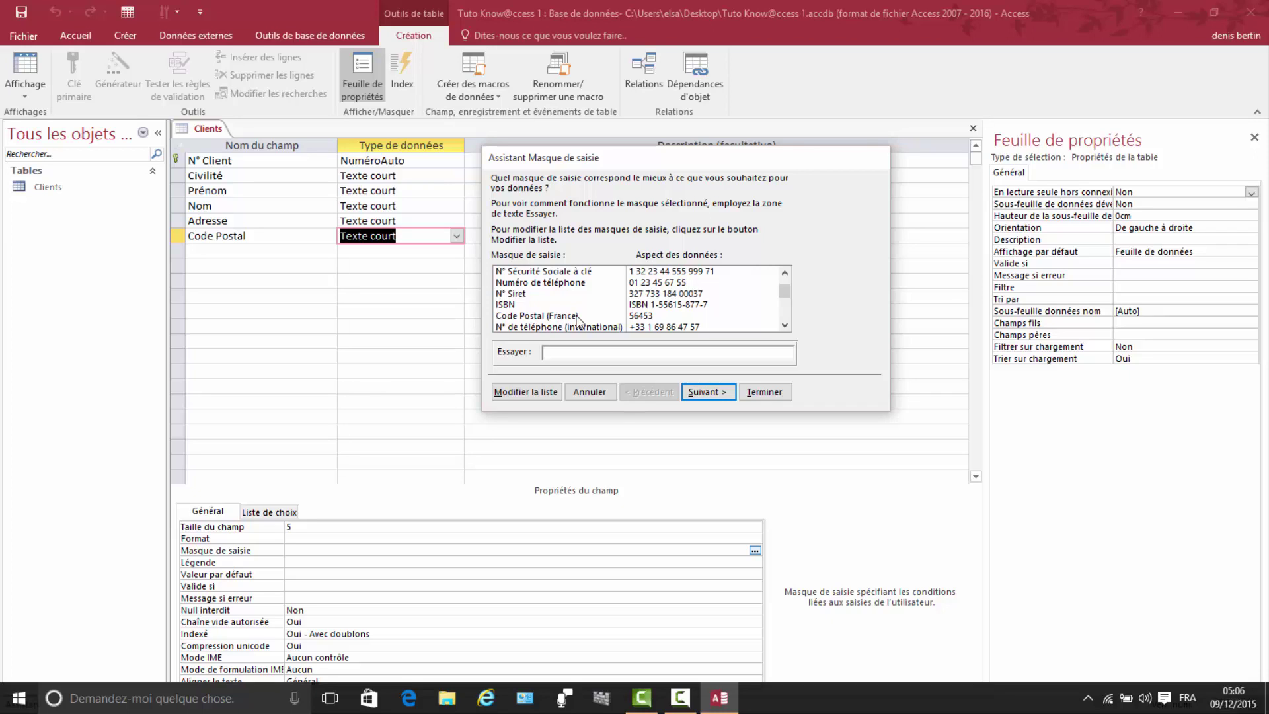
click(642, 318)
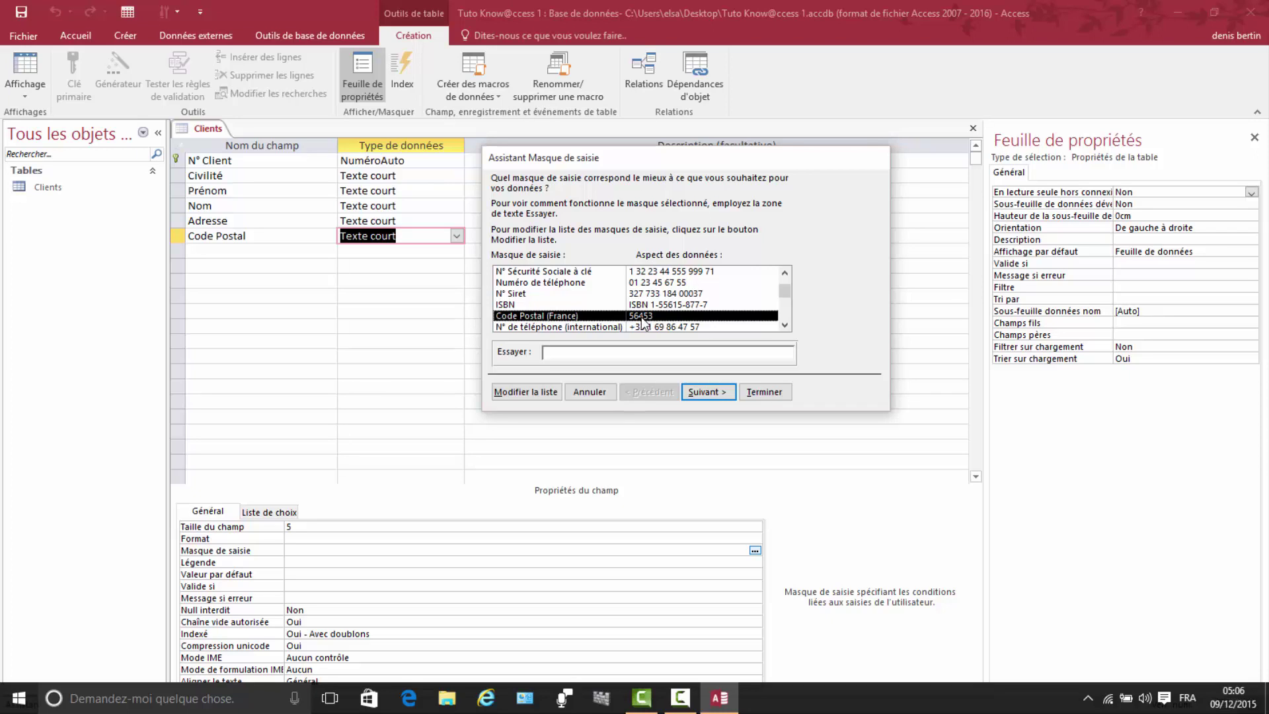
click(710, 386)
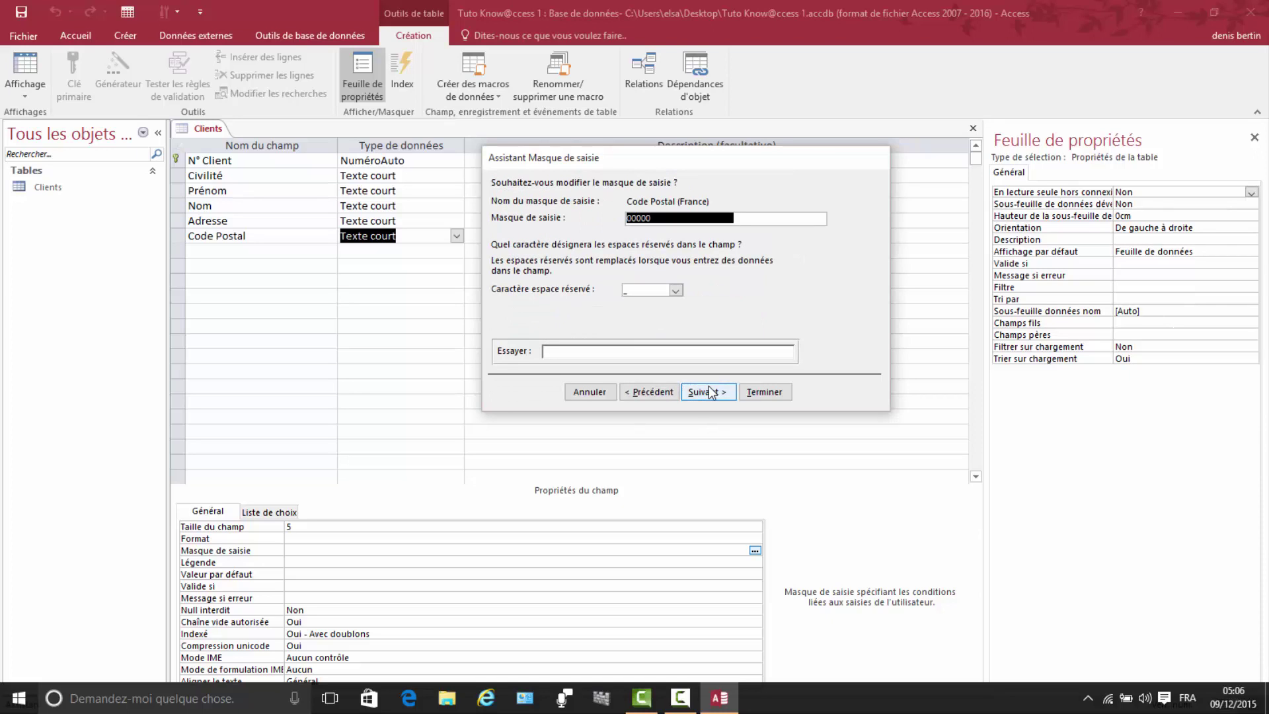
click(708, 391)
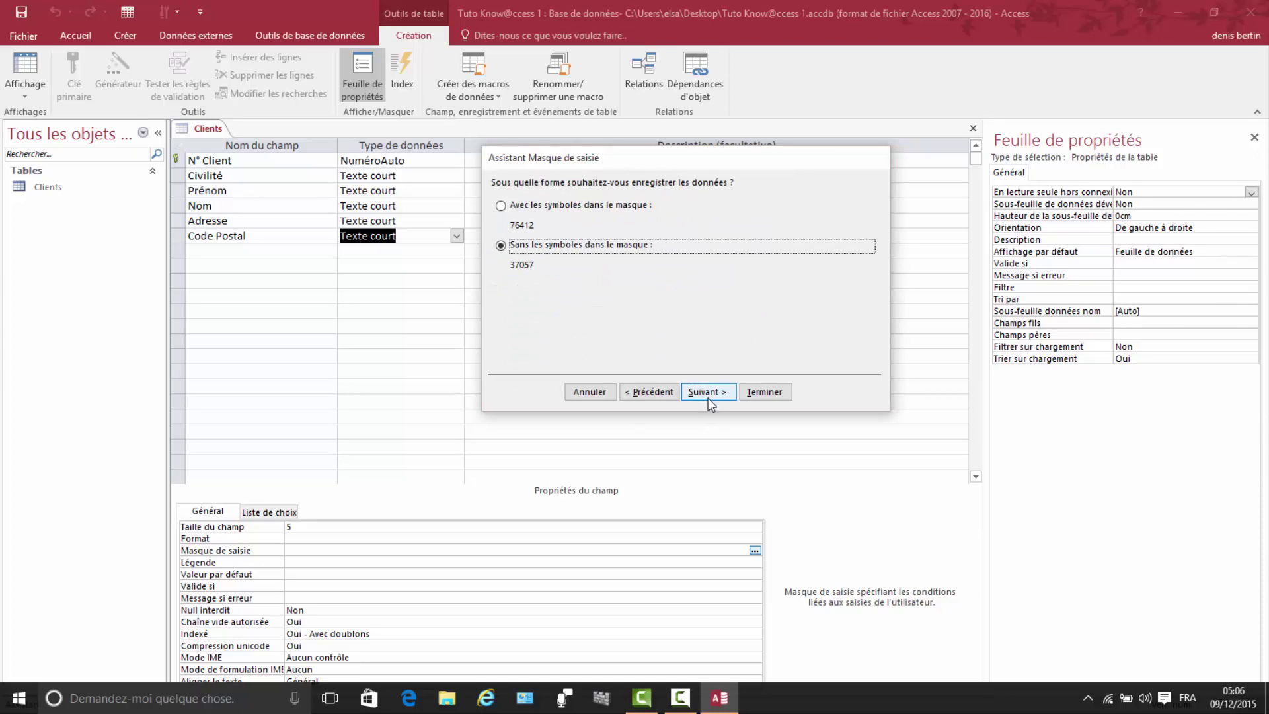
click(708, 395)
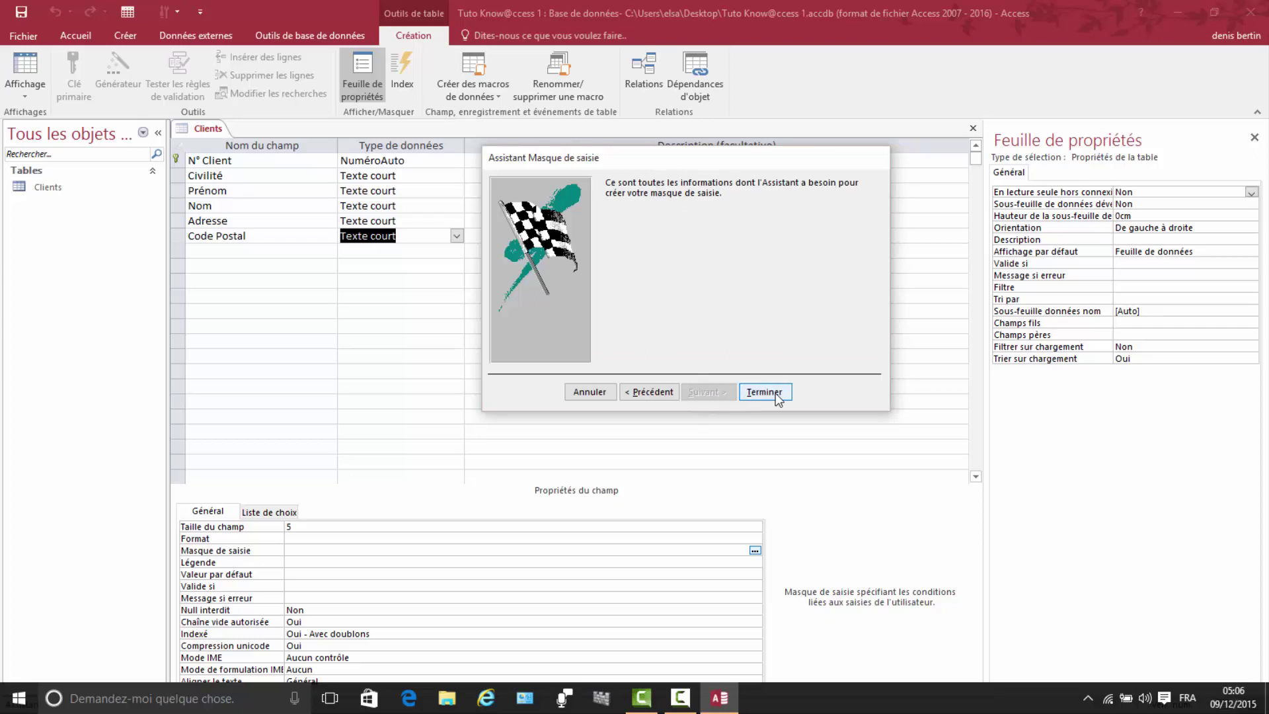
click(765, 392)
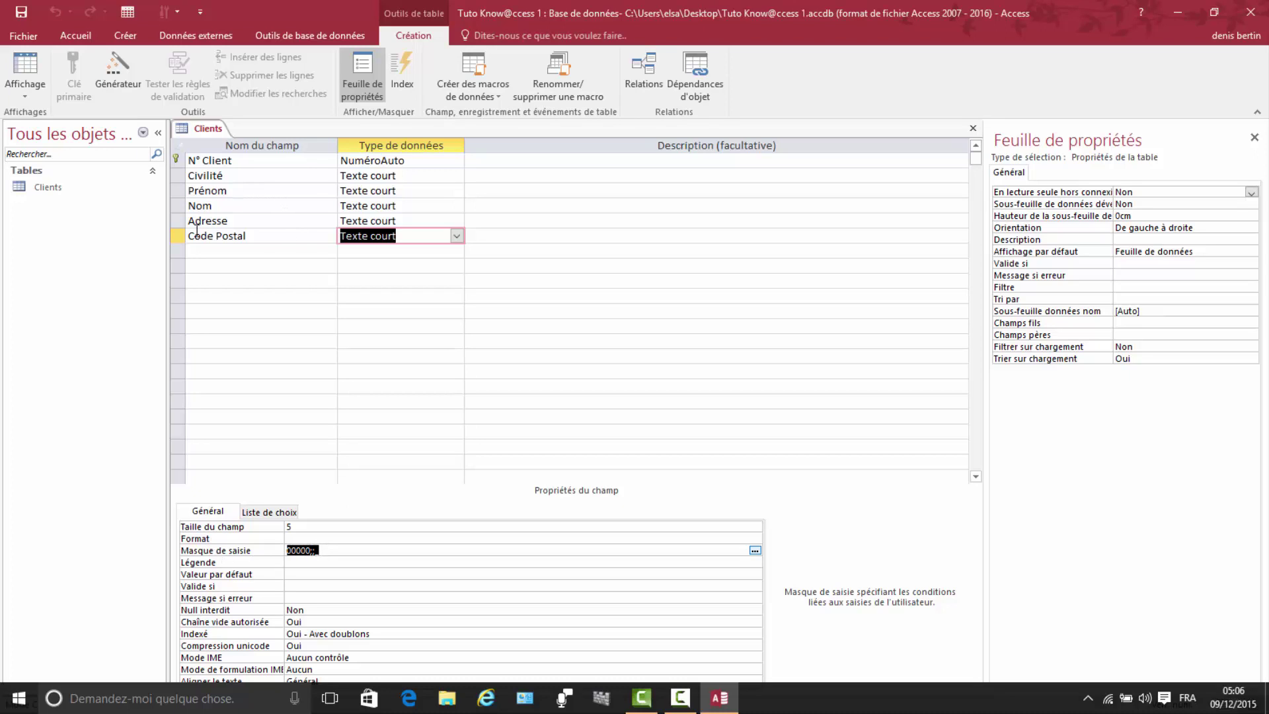
click(192, 251)
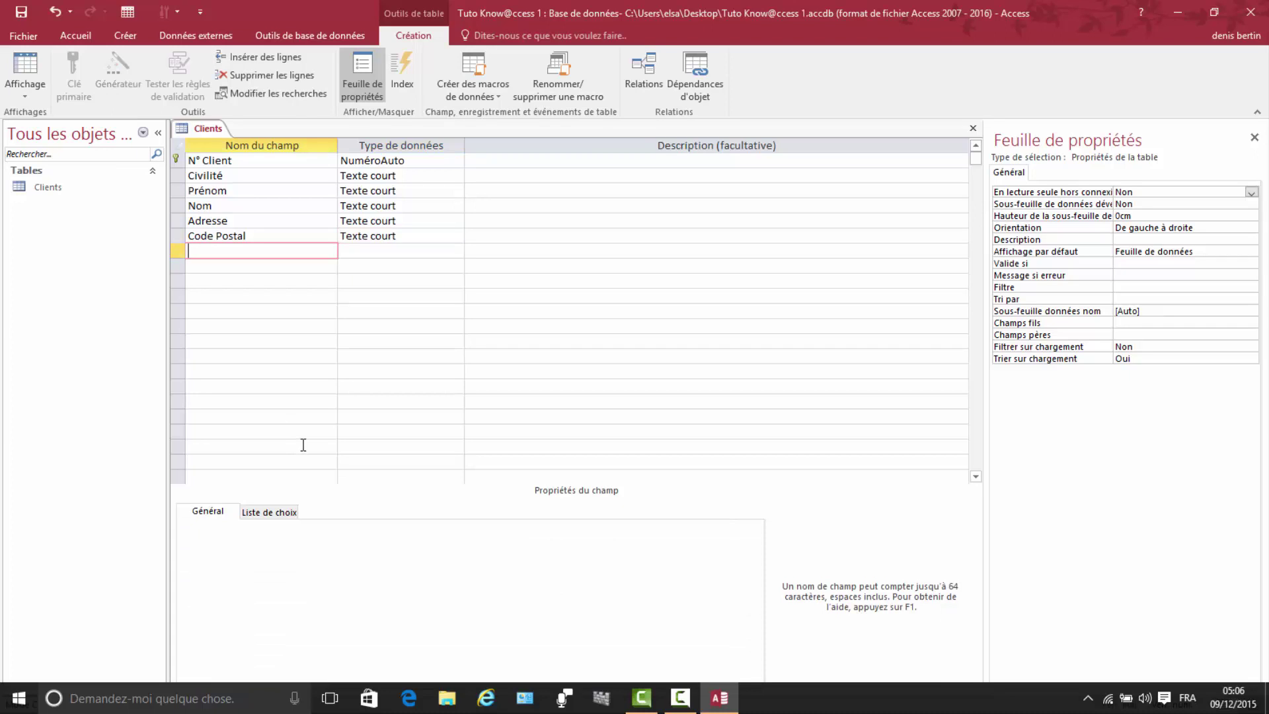
Step: Add Ville as a short-text field of size 30, then name the next field Téléphone
text(Ville)
click(367, 252)
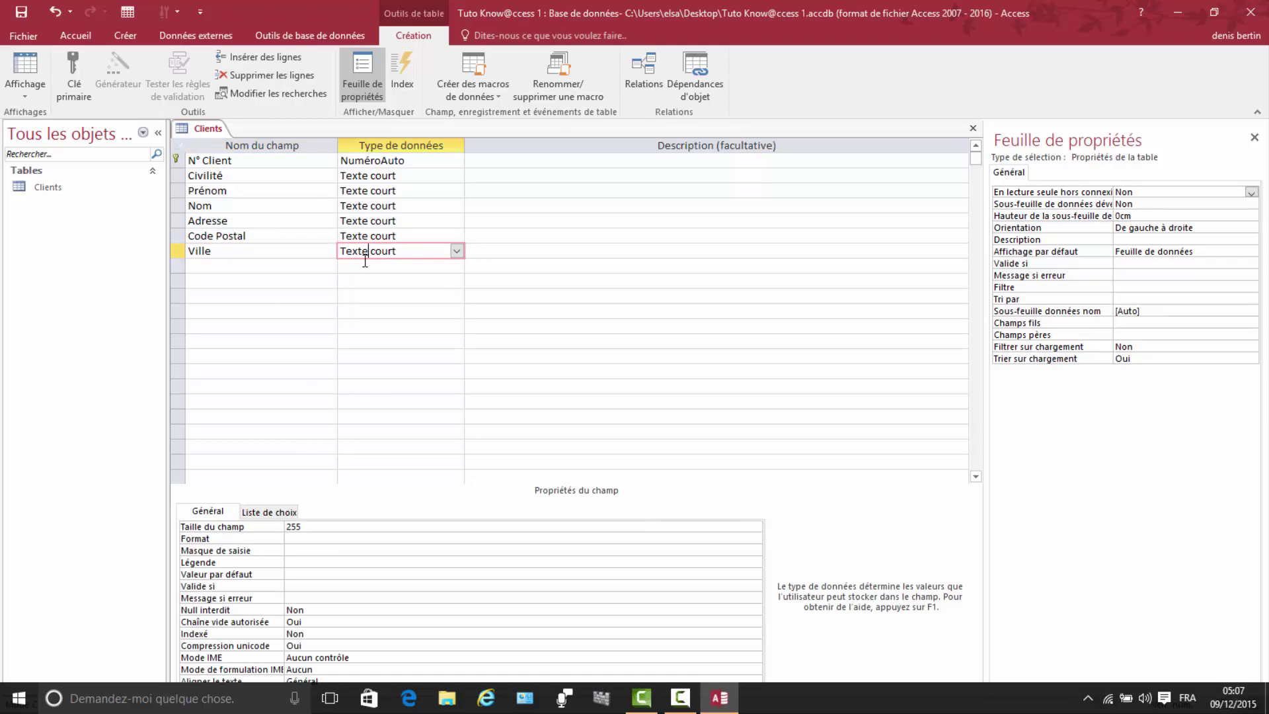
click(307, 526)
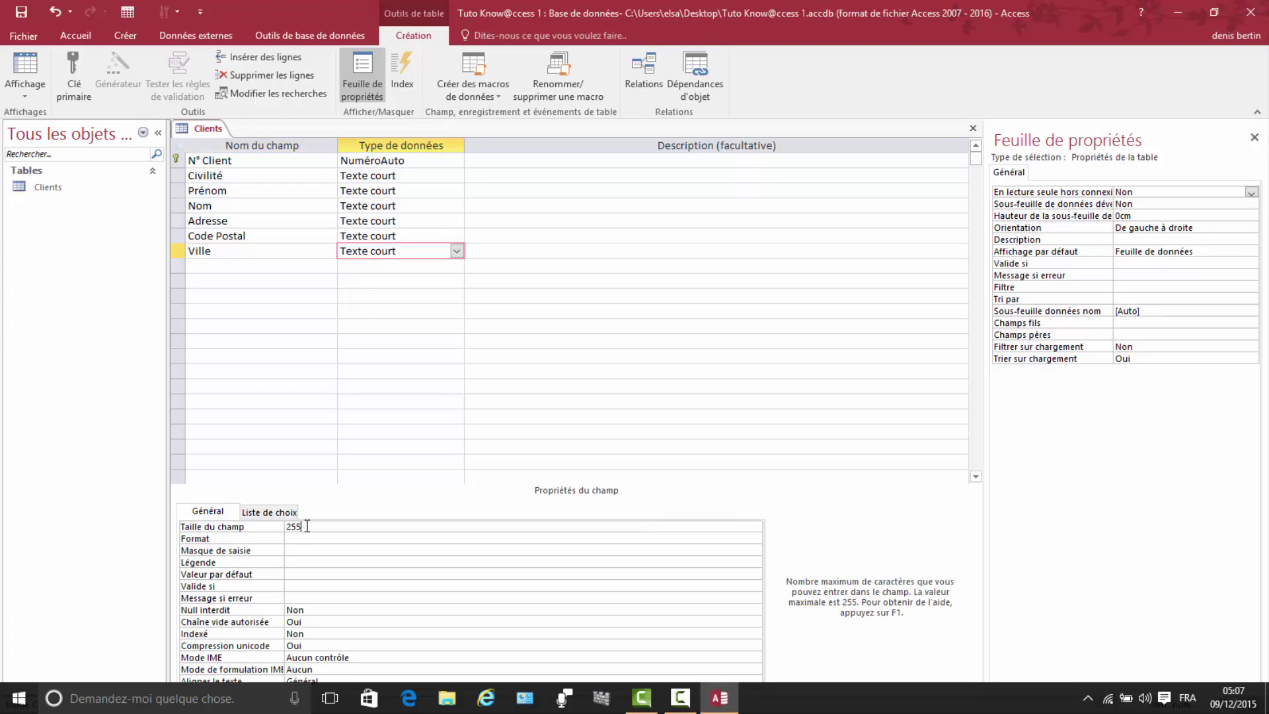
key(BackSpace)
key(BackSpace)
key(BackSpace)
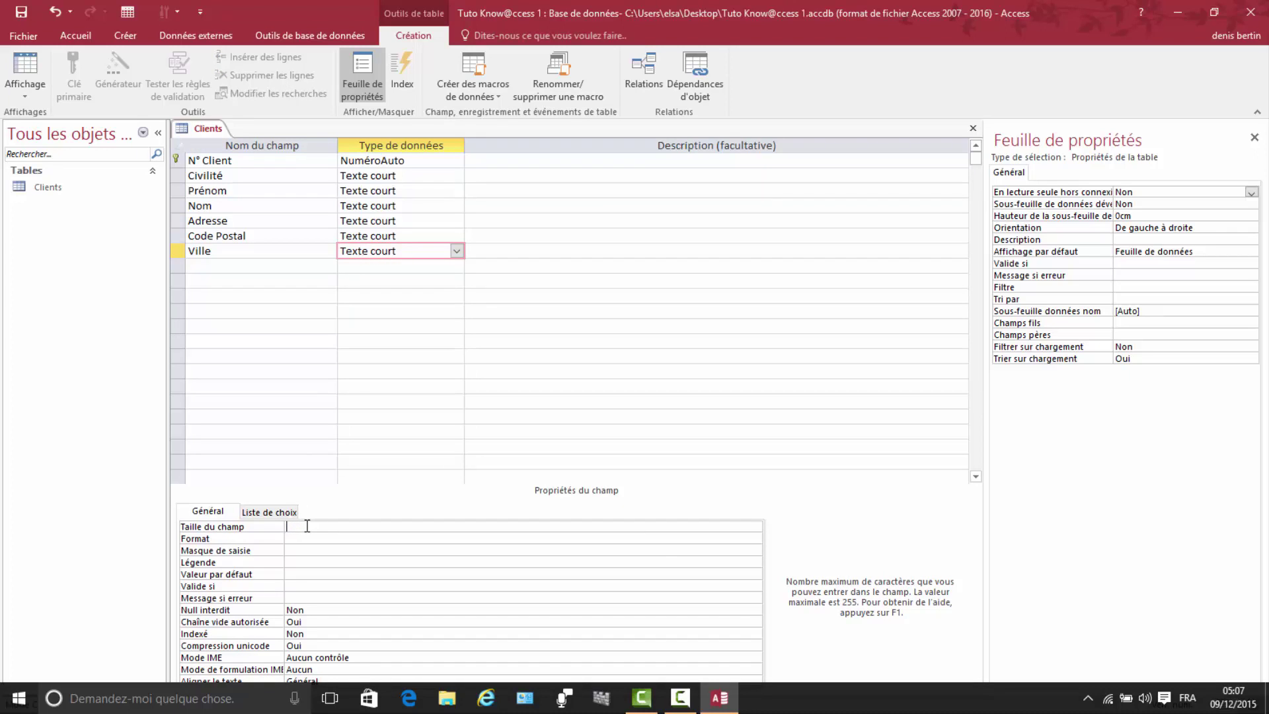
text(30)
click(216, 267)
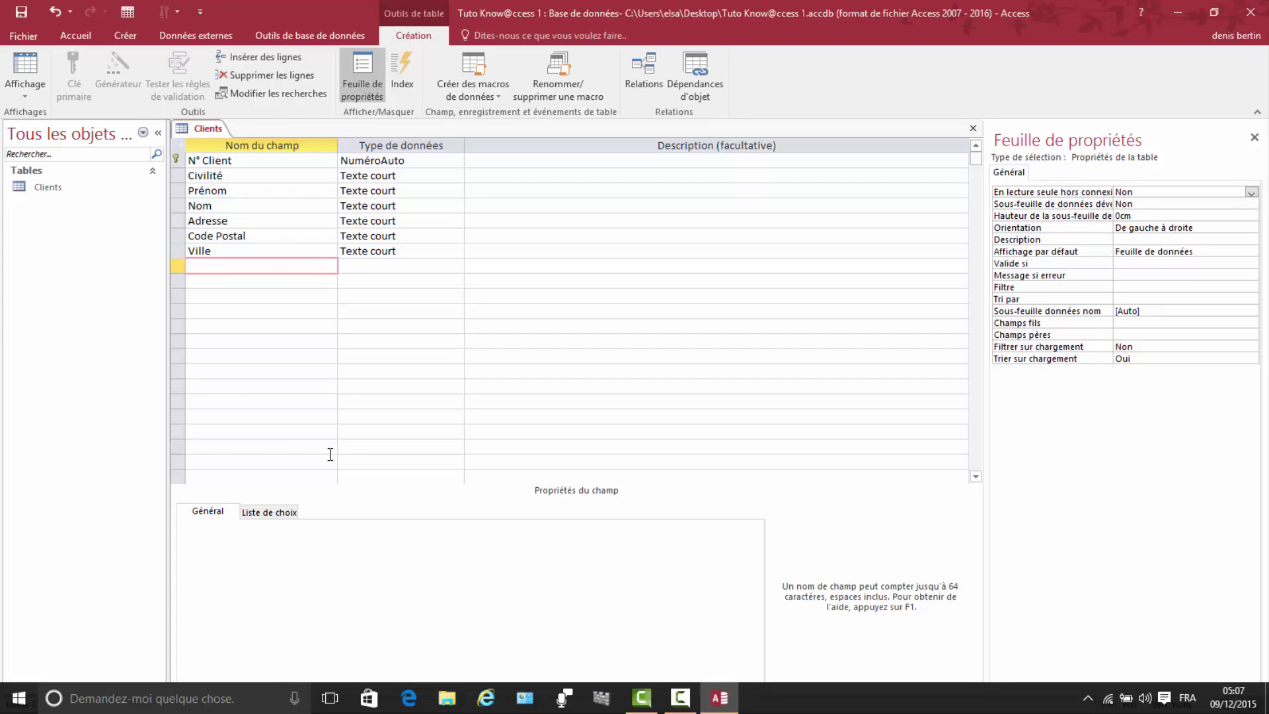
text(Téléphone)
Step: Make Téléphone a Numérique field and remove its default value of 0
click(370, 266)
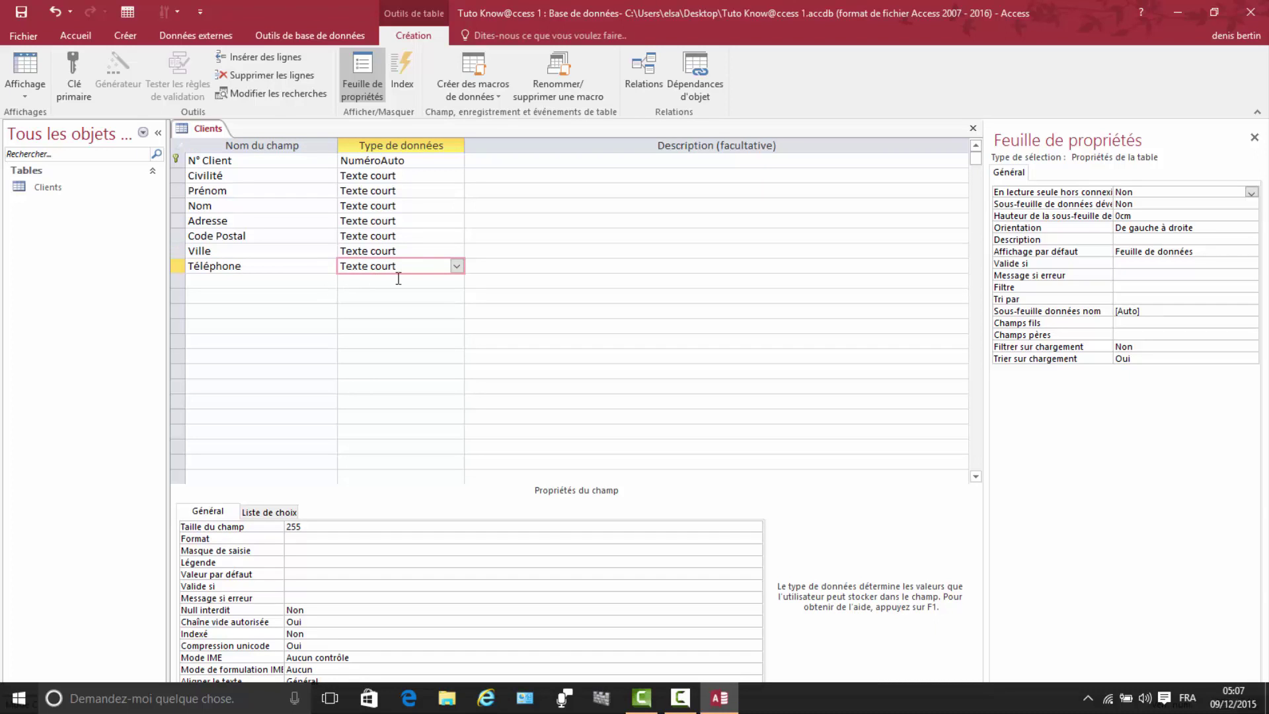
click(457, 266)
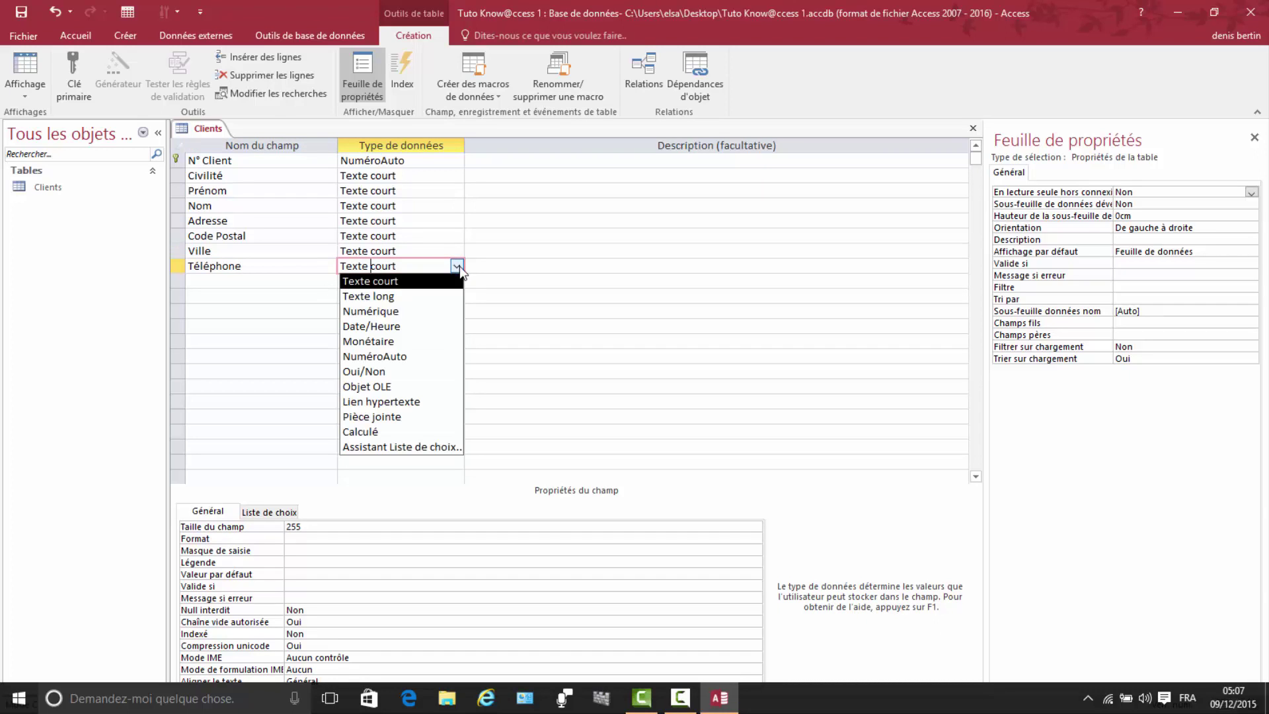
click(379, 306)
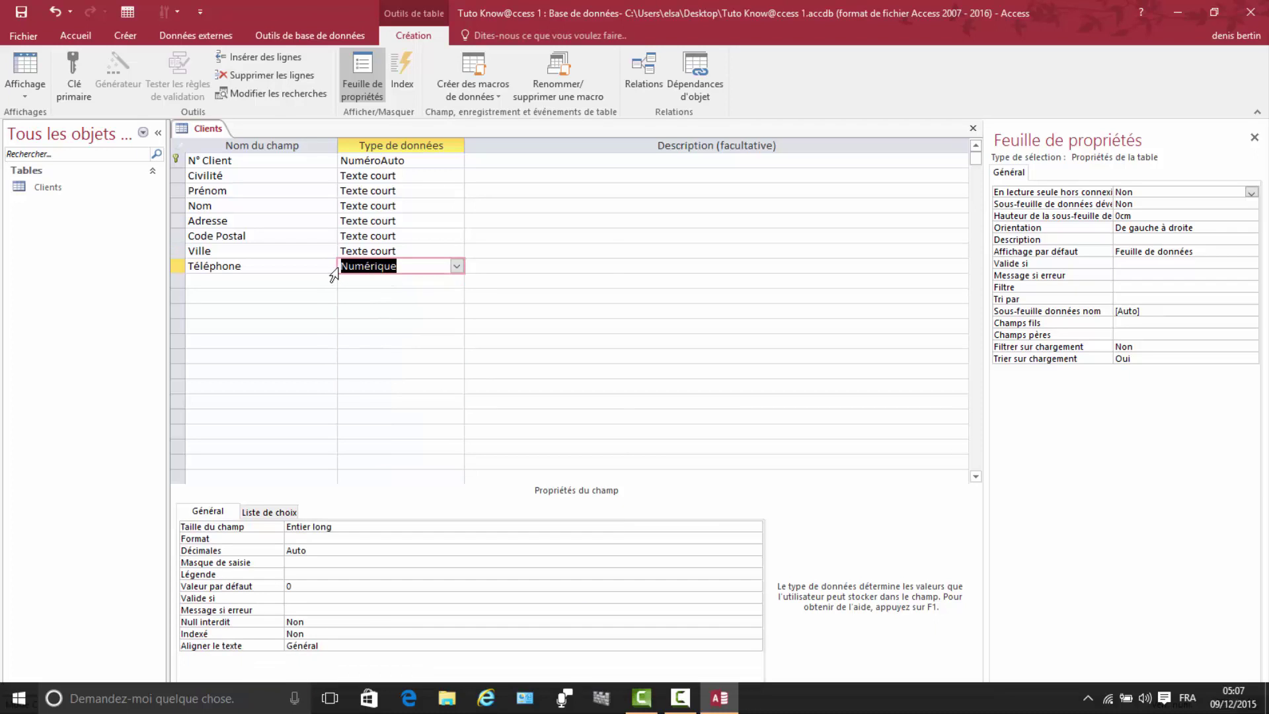
click(304, 584)
key(BackSpace)
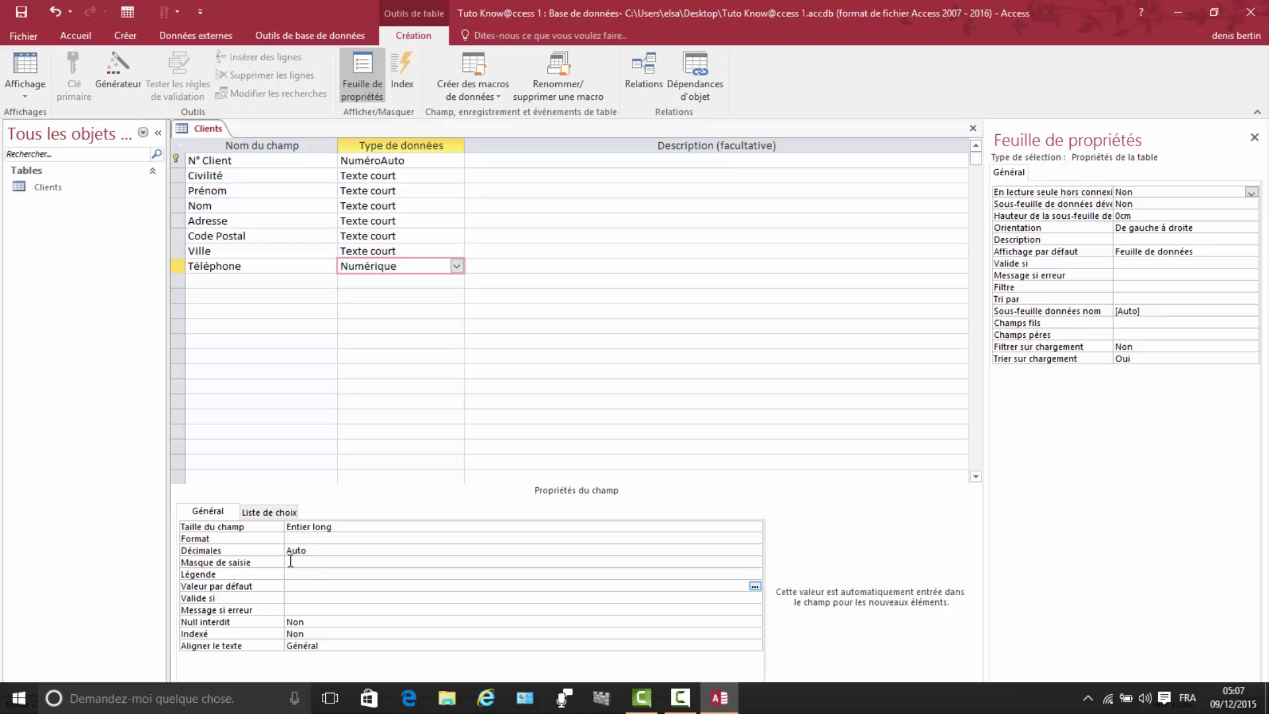
Step: Try the input mask wizard on Téléphone, saving the table and dismissing the numeric-field warning
click(290, 561)
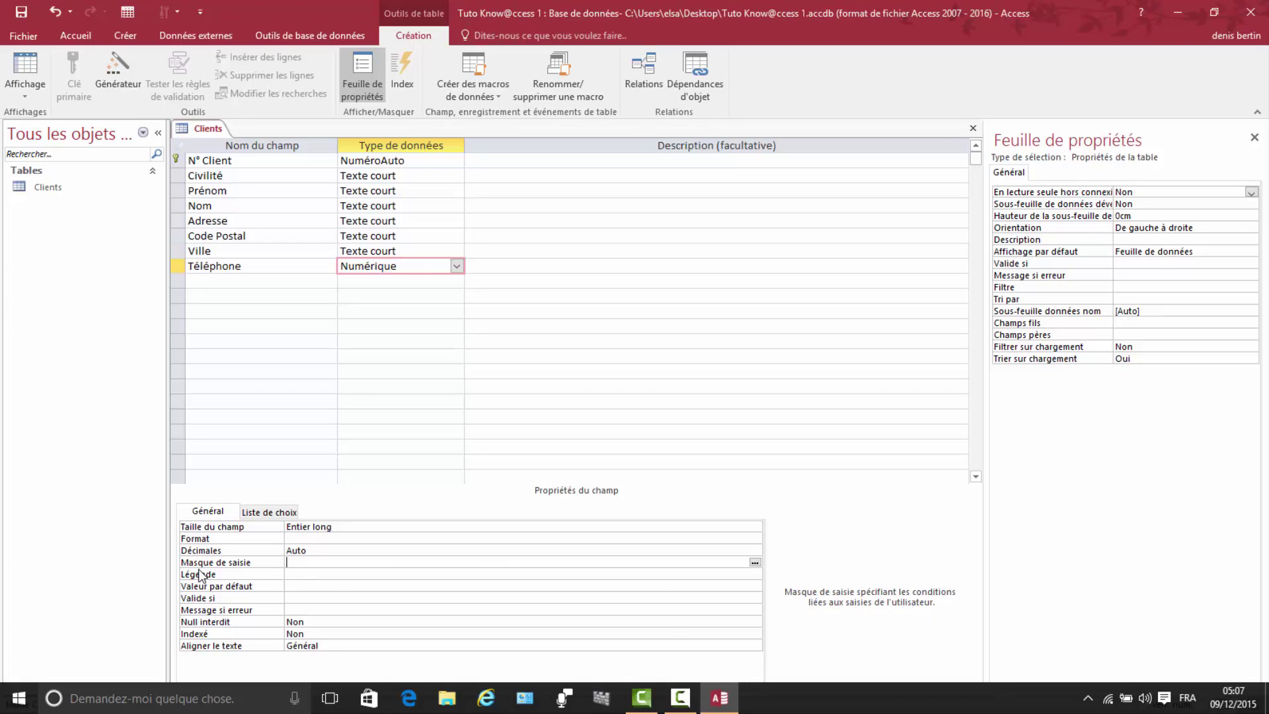
click(754, 563)
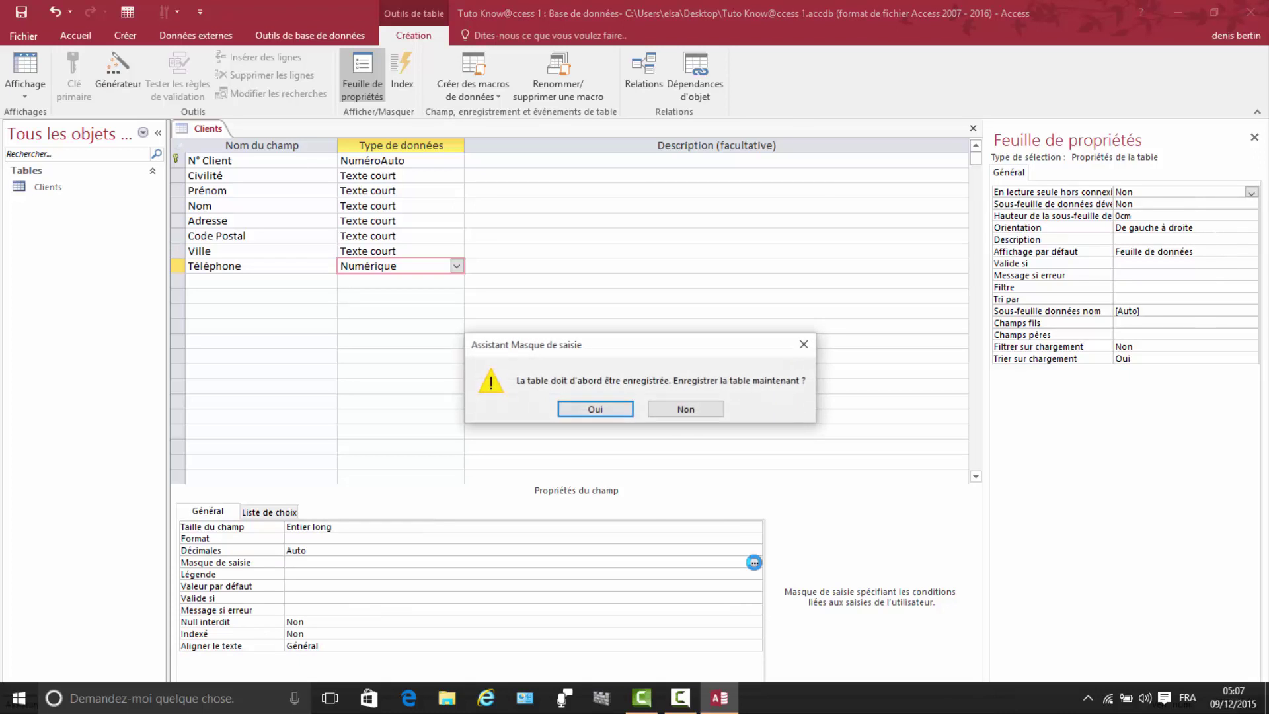
click(586, 411)
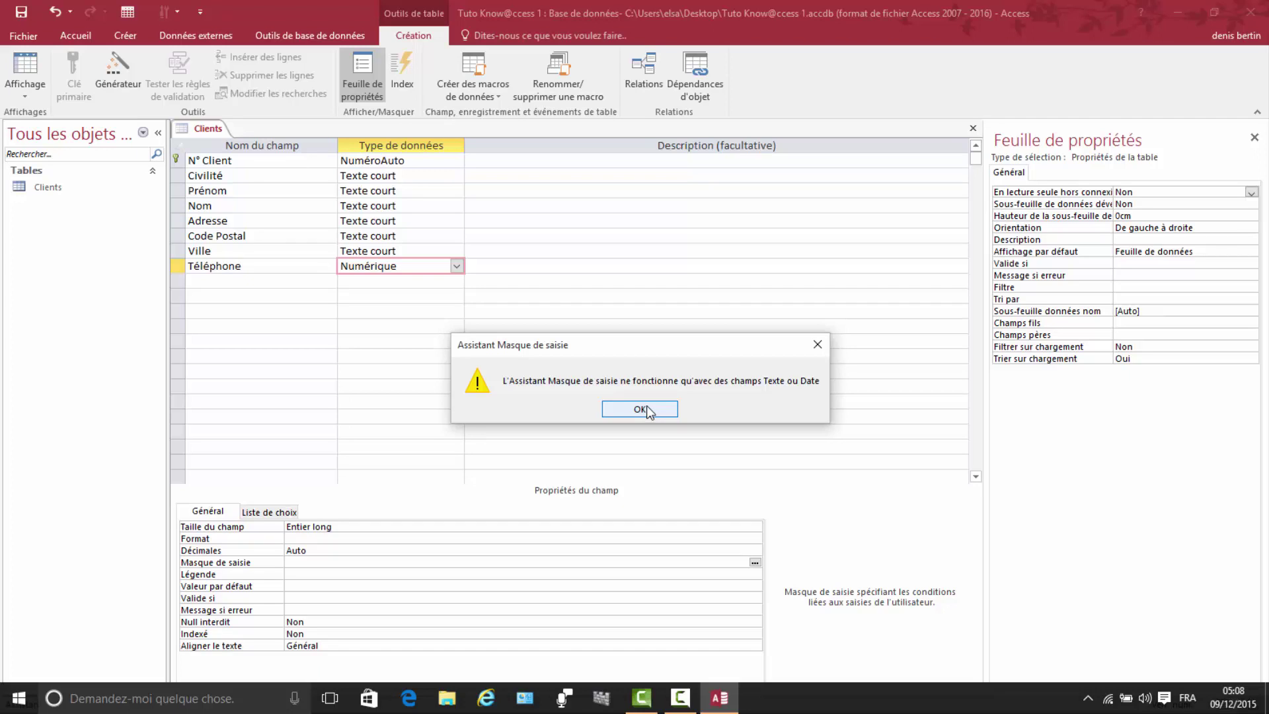
click(640, 409)
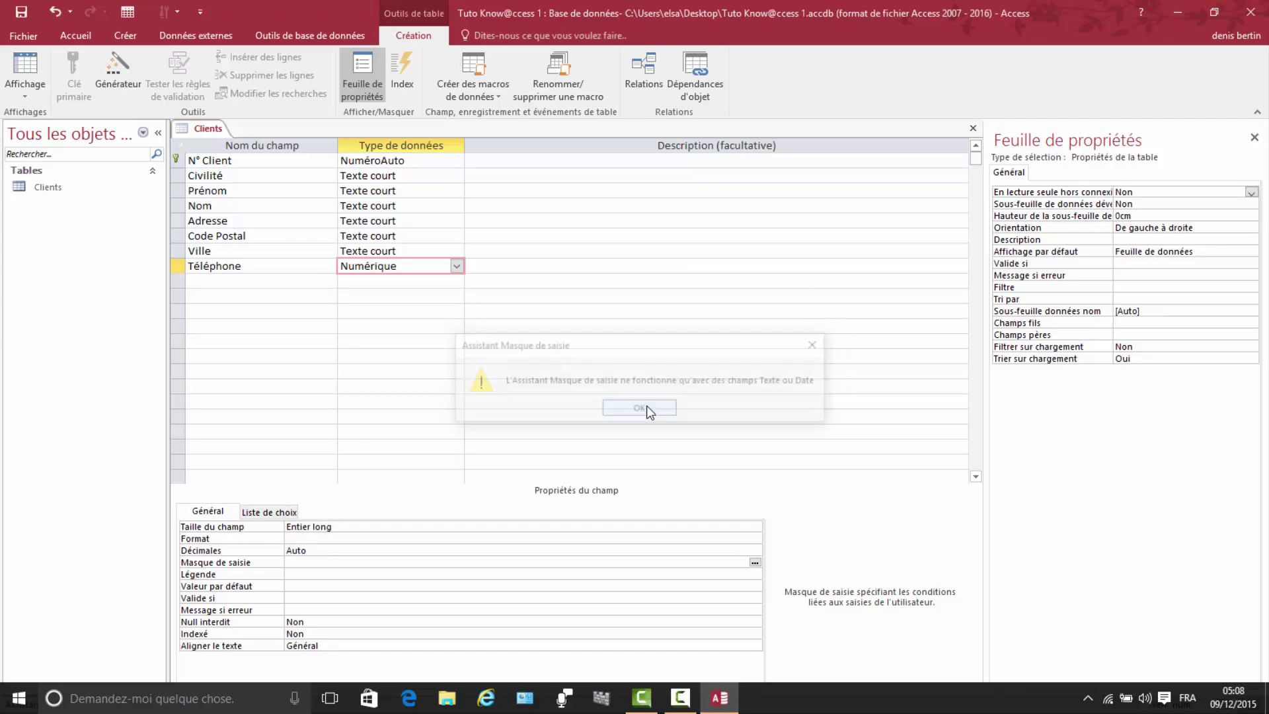
Step: Change Téléphone back to Texte court with field size 10
click(456, 266)
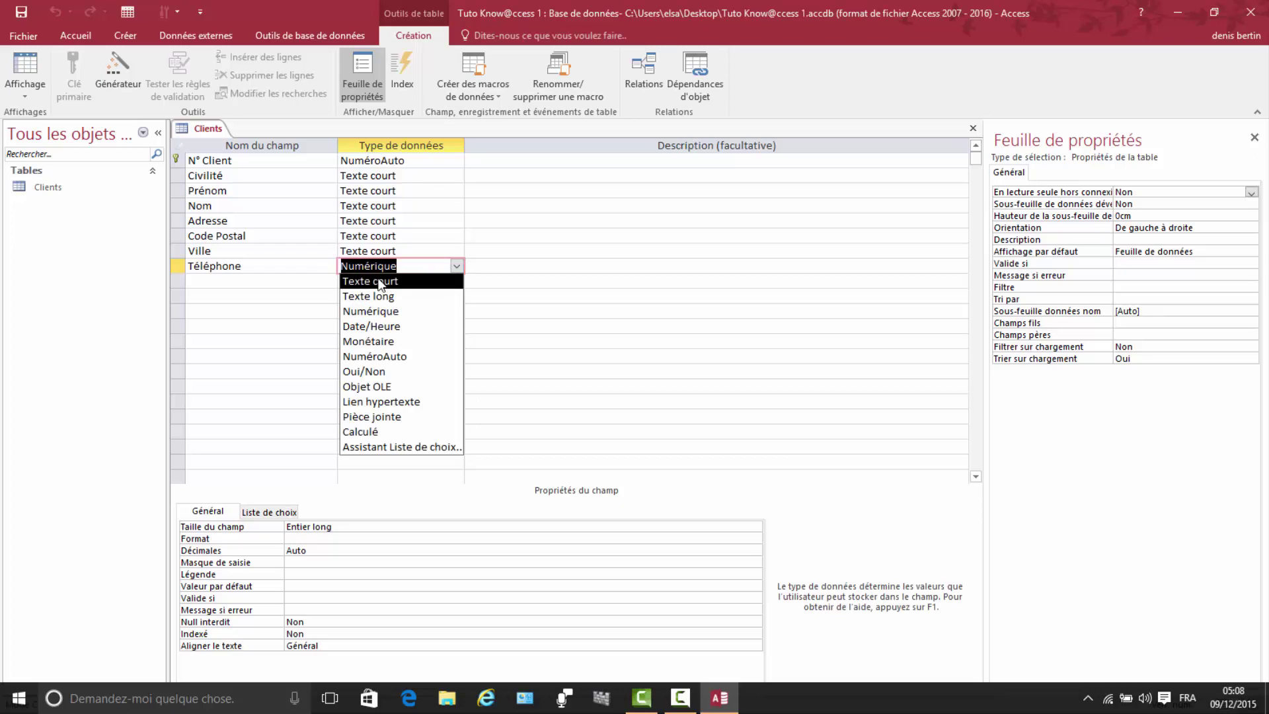
click(372, 285)
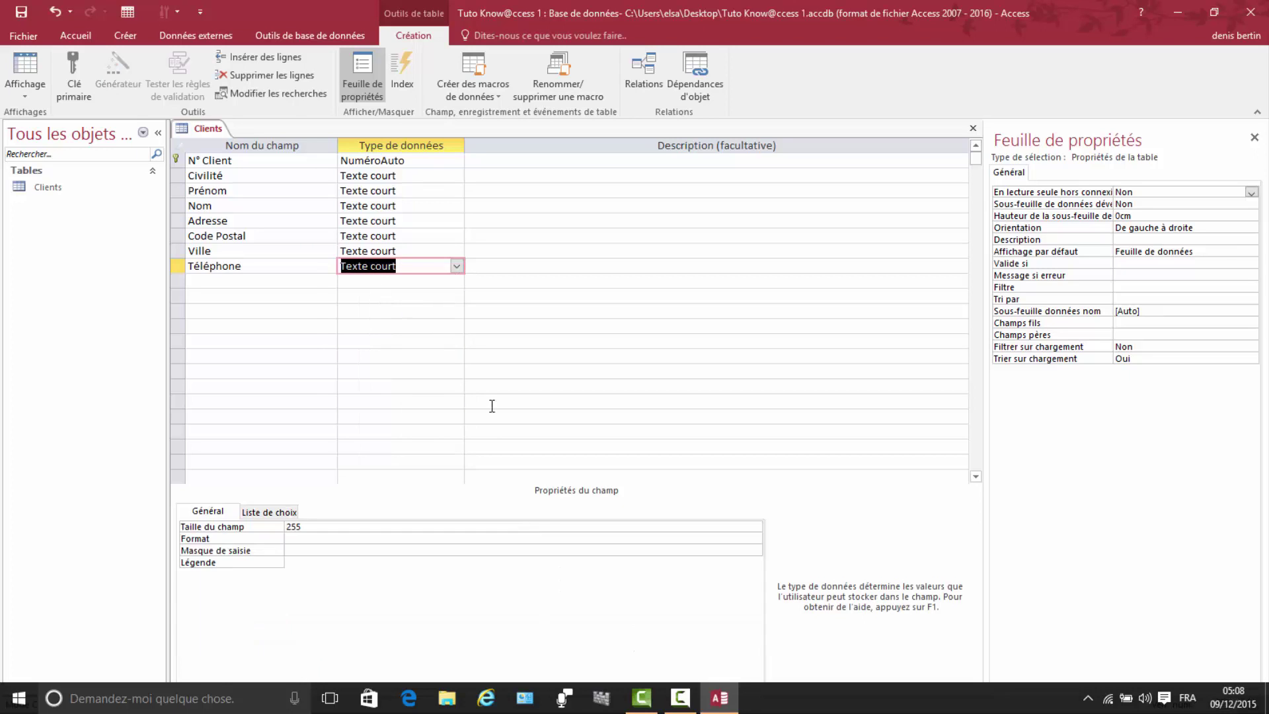
click(309, 529)
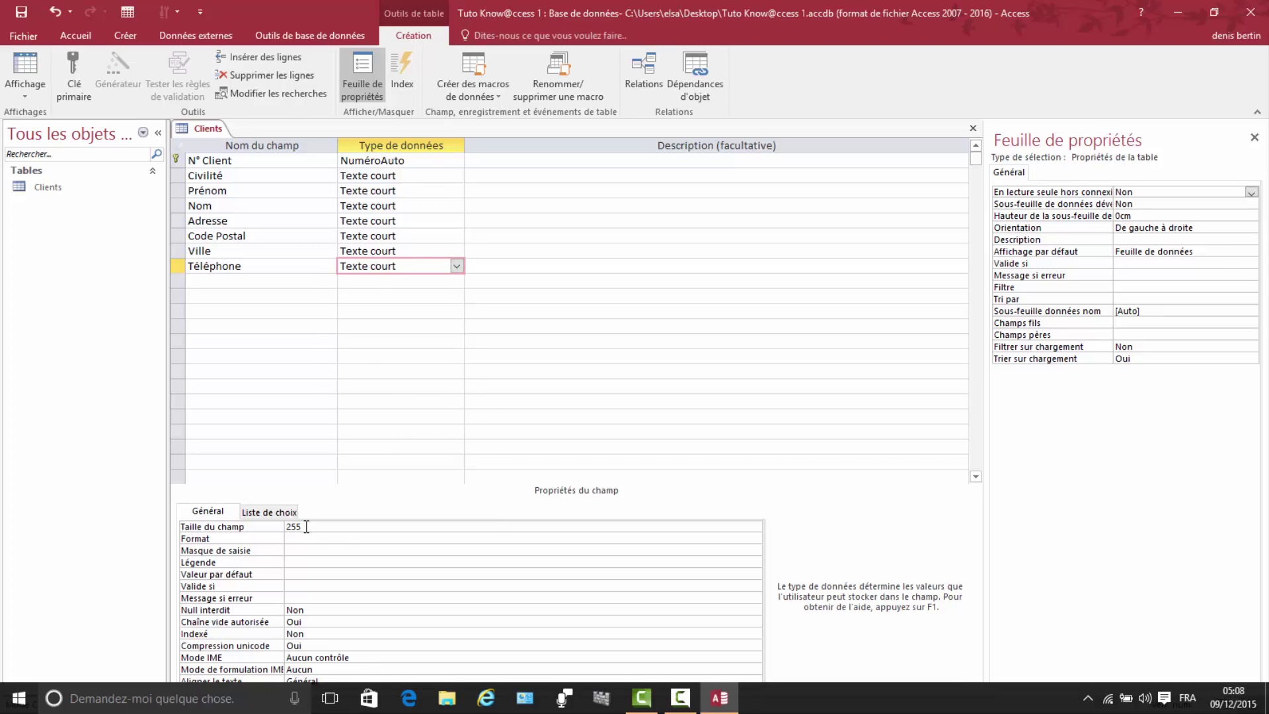
click(254, 527)
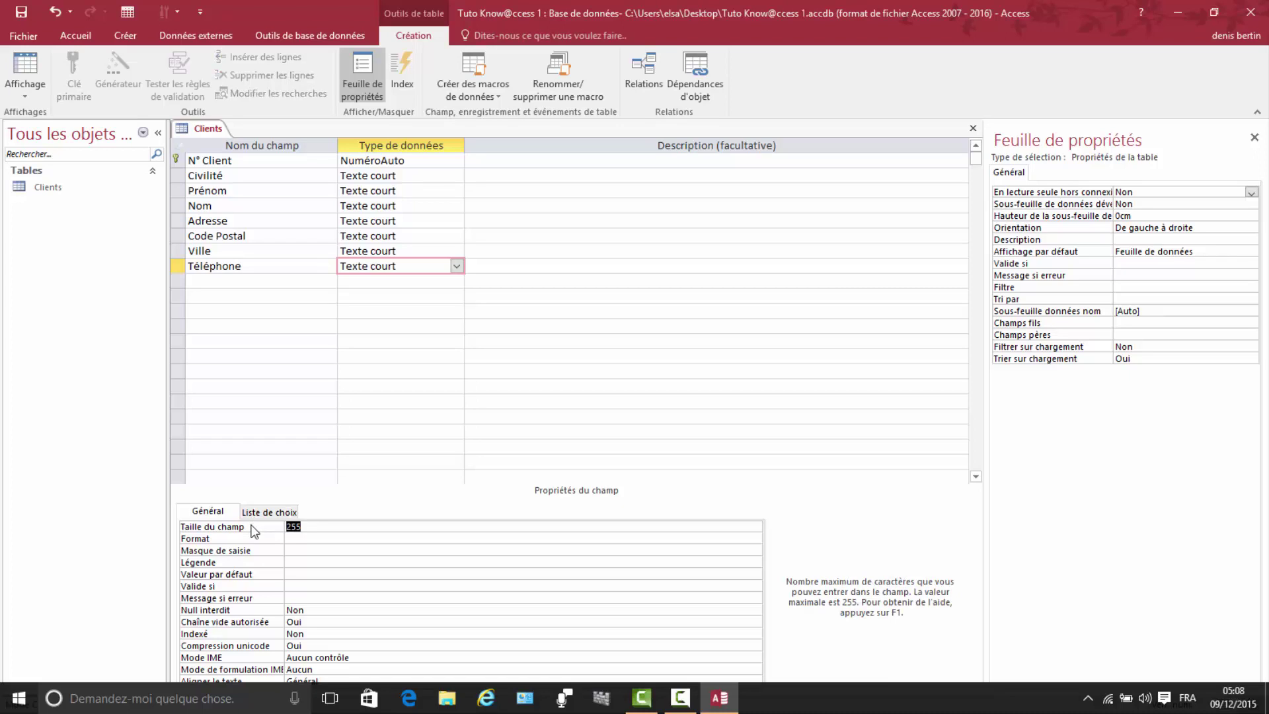
text(10)
Step: Give Téléphone the Numéro de téléphone input mask with default placeholder, saving the table first
click(702, 551)
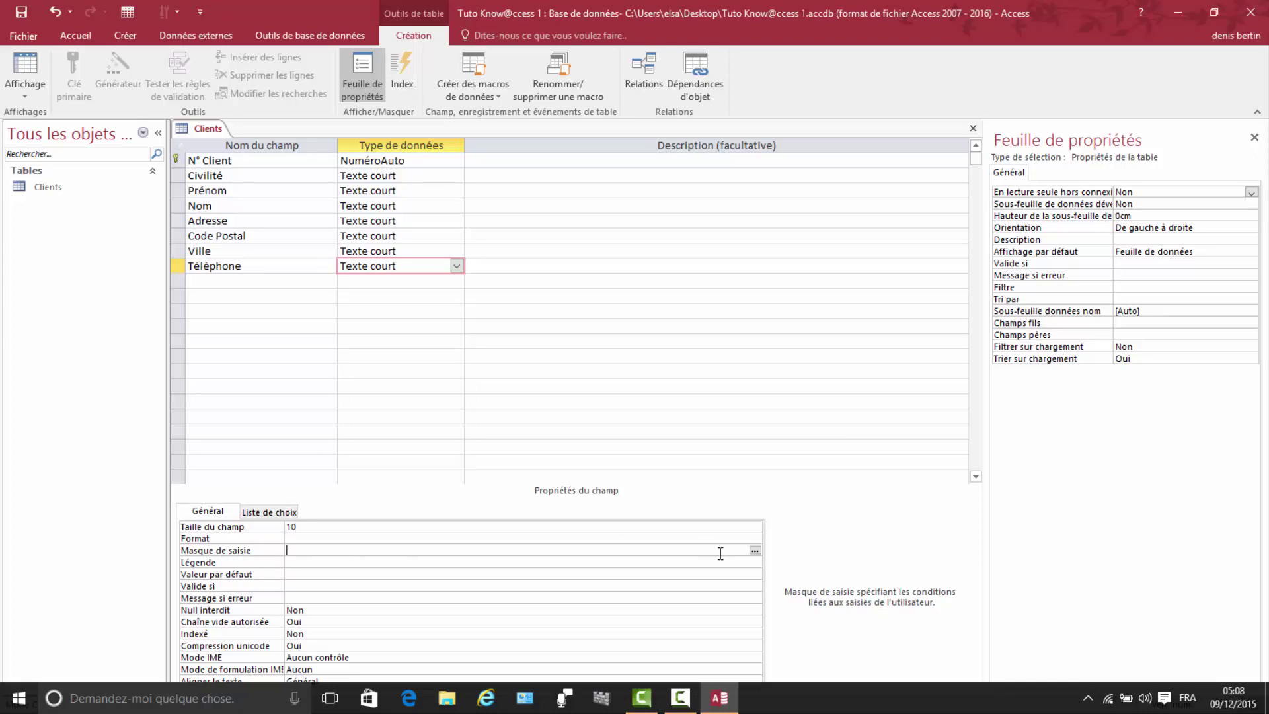
click(755, 550)
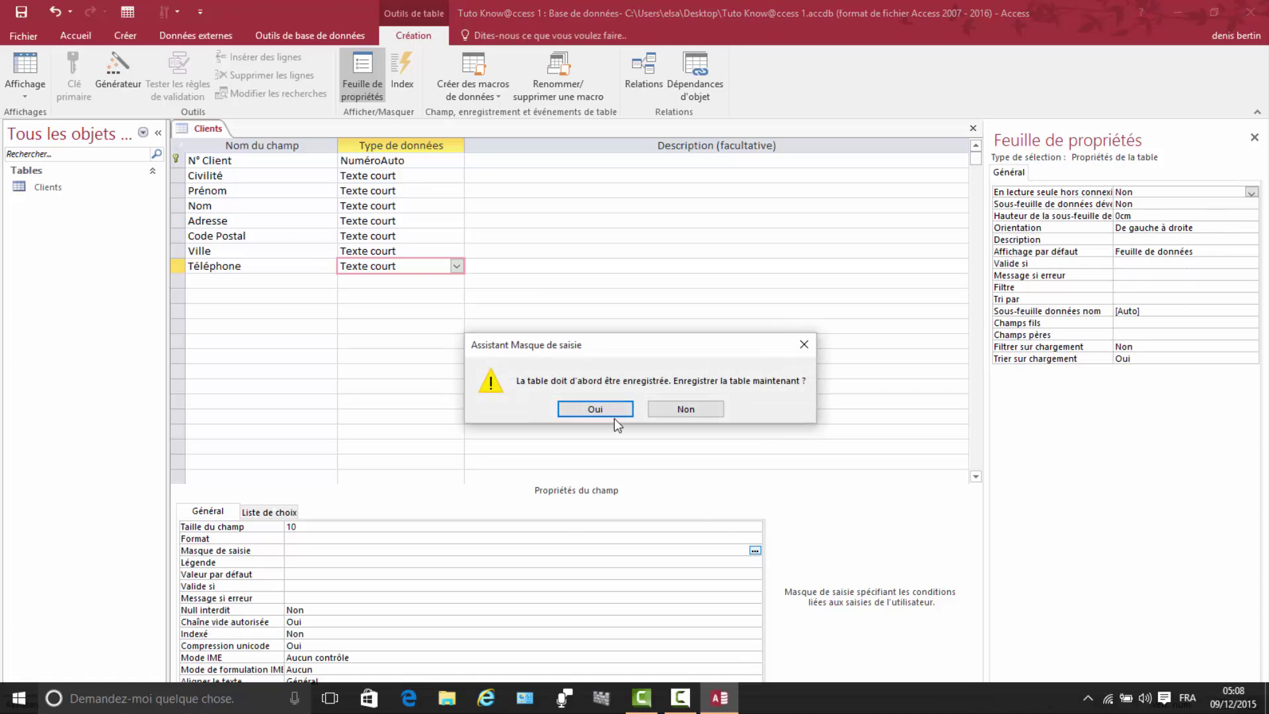
click(585, 410)
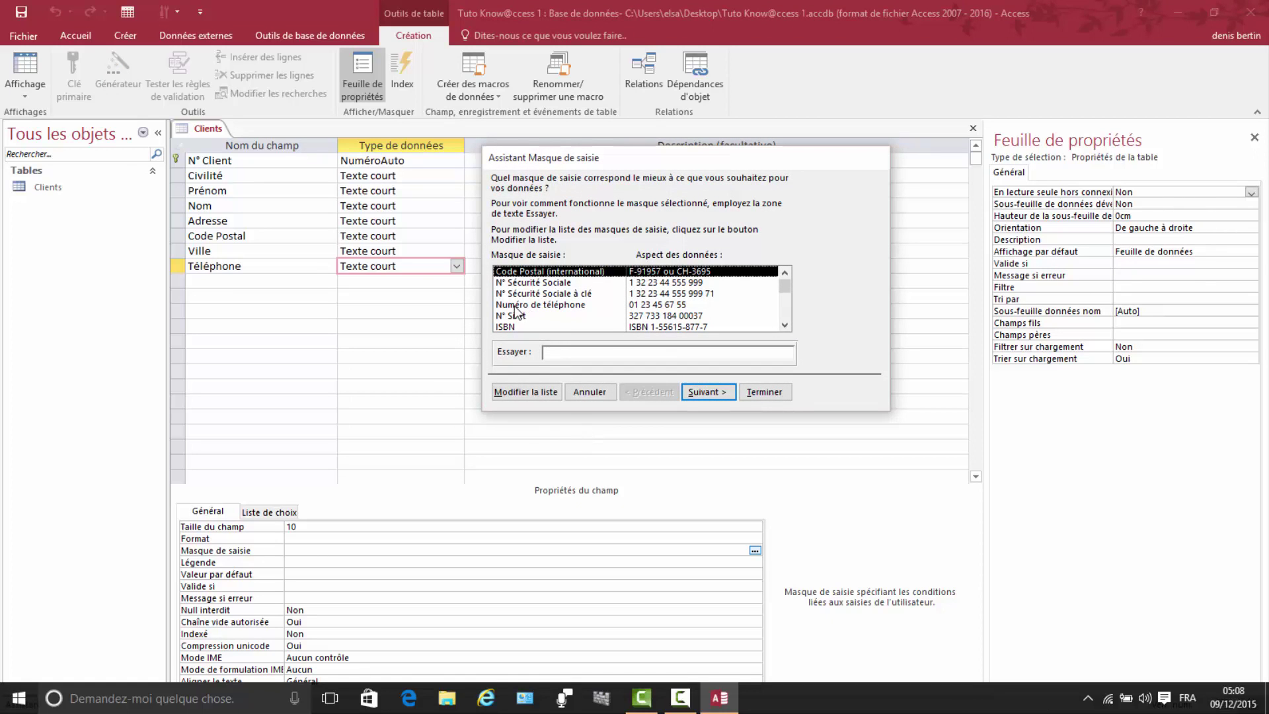
click(638, 306)
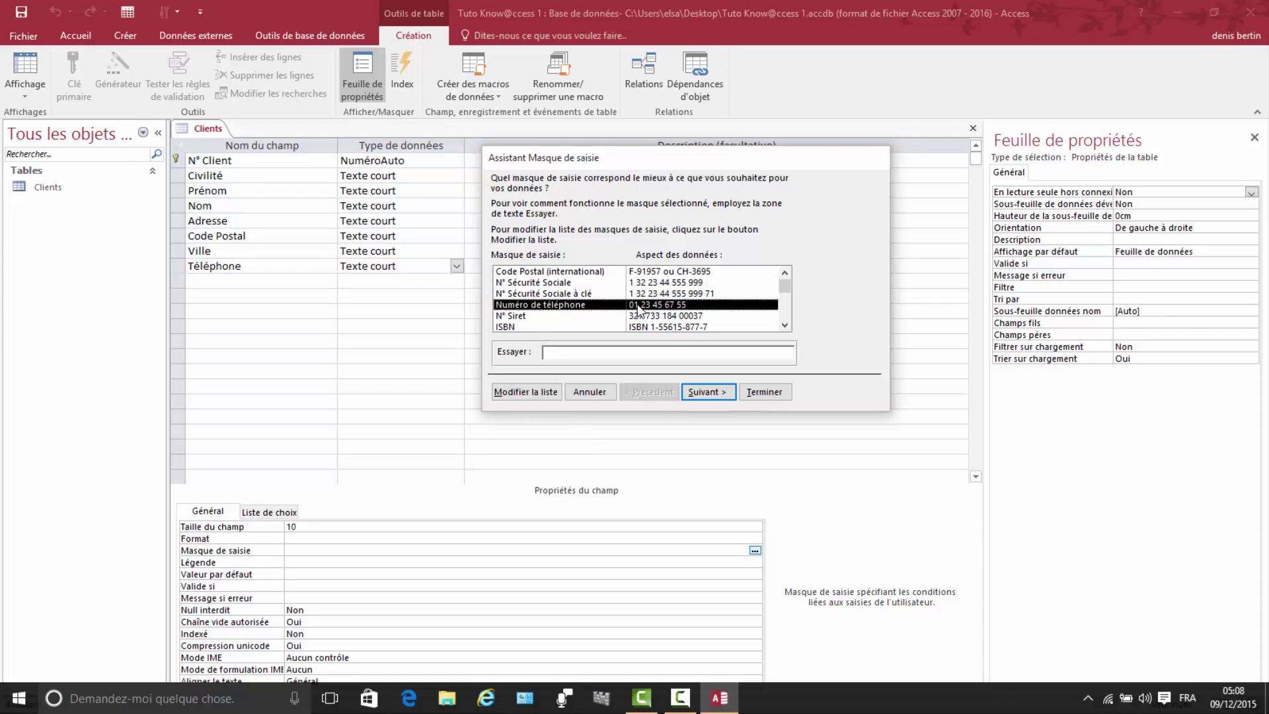
click(718, 395)
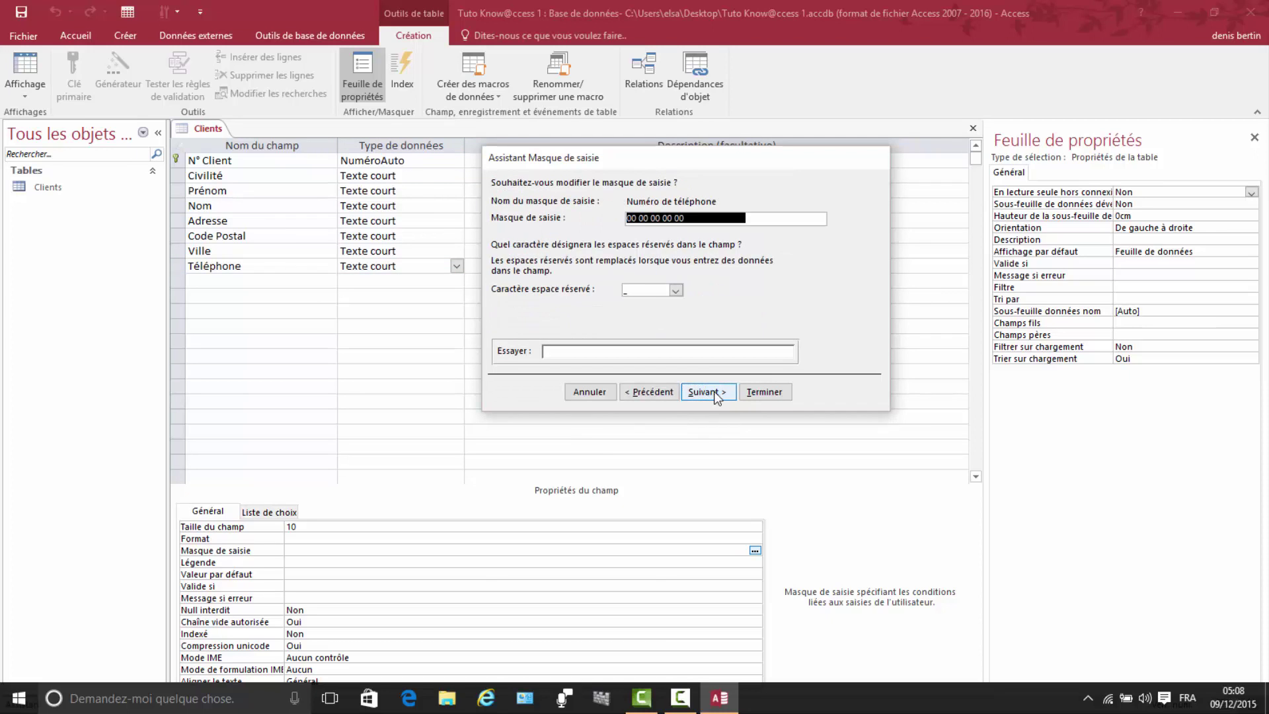
click(714, 393)
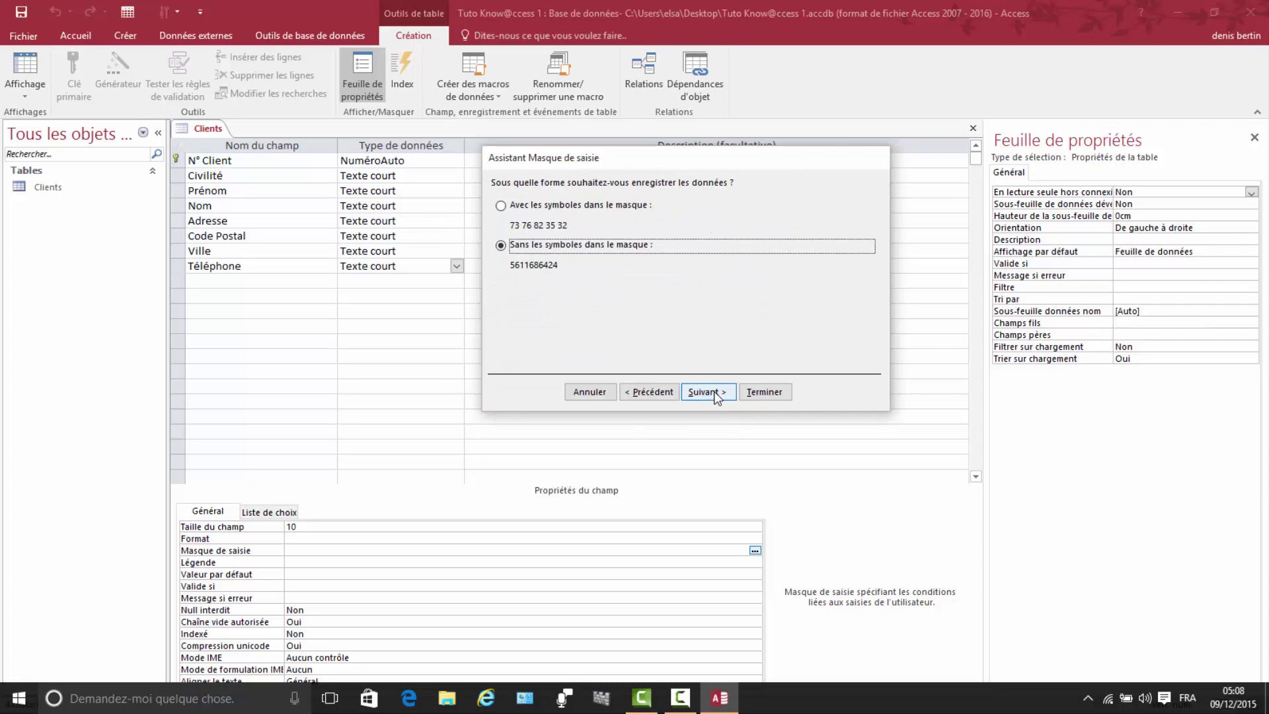
click(724, 393)
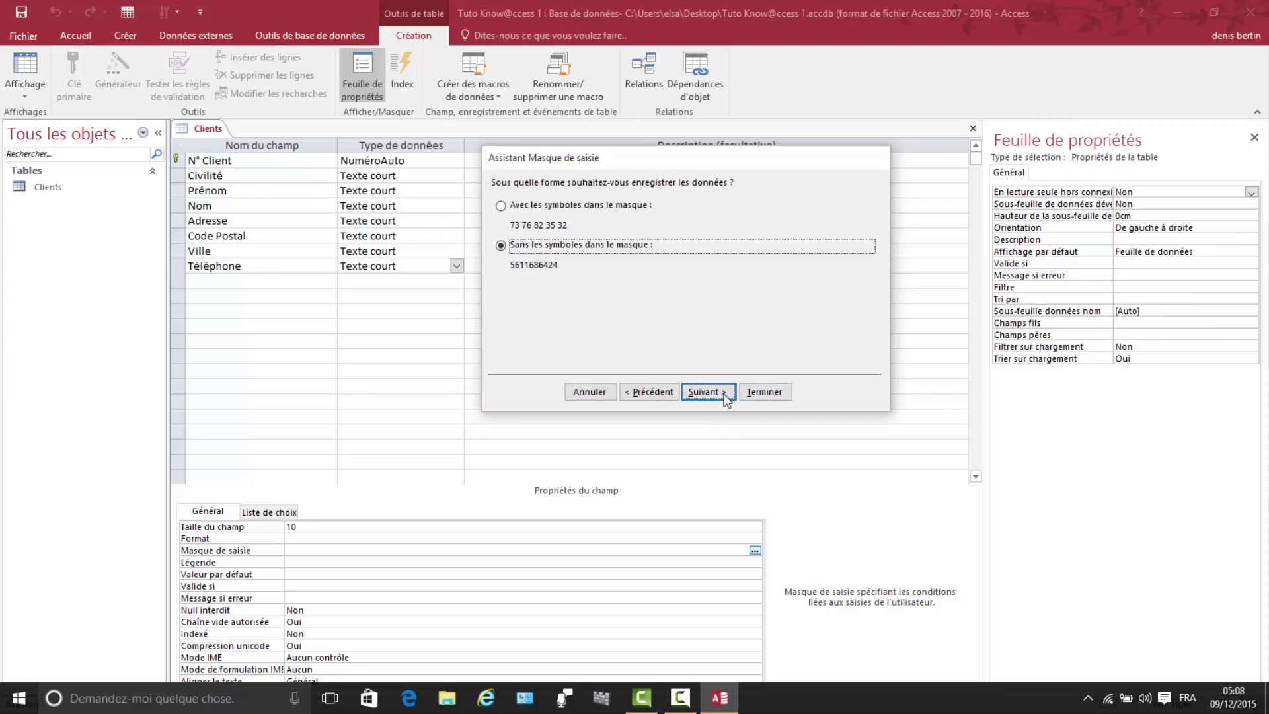
click(763, 391)
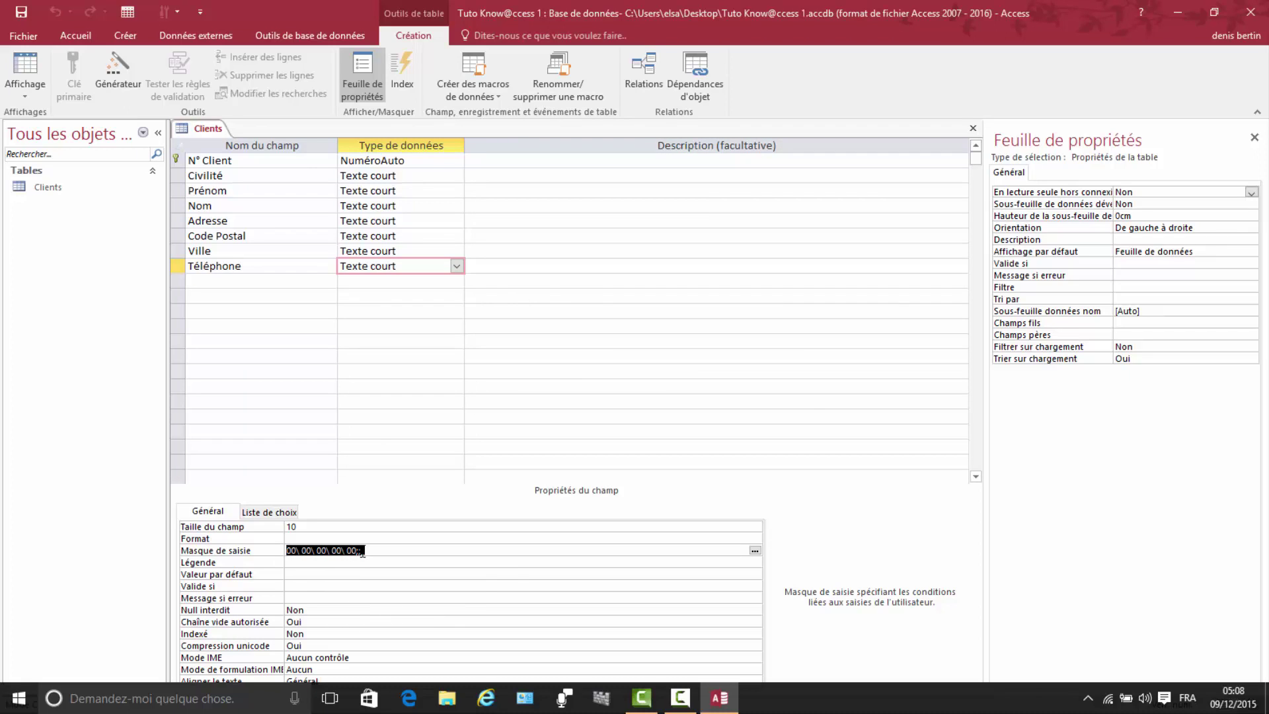
click(208, 283)
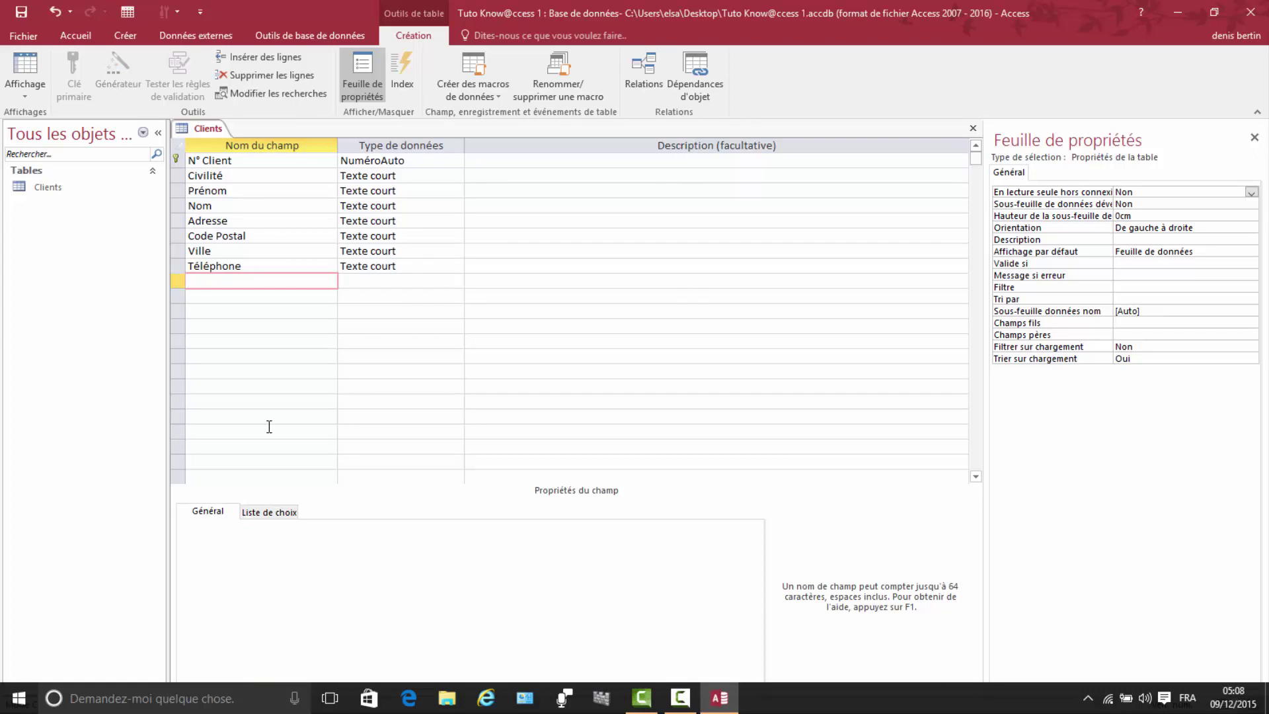
Step: Add Mail as a short-text field of size 30, then name the next field Date de démarrage
text(Mail)
click(355, 282)
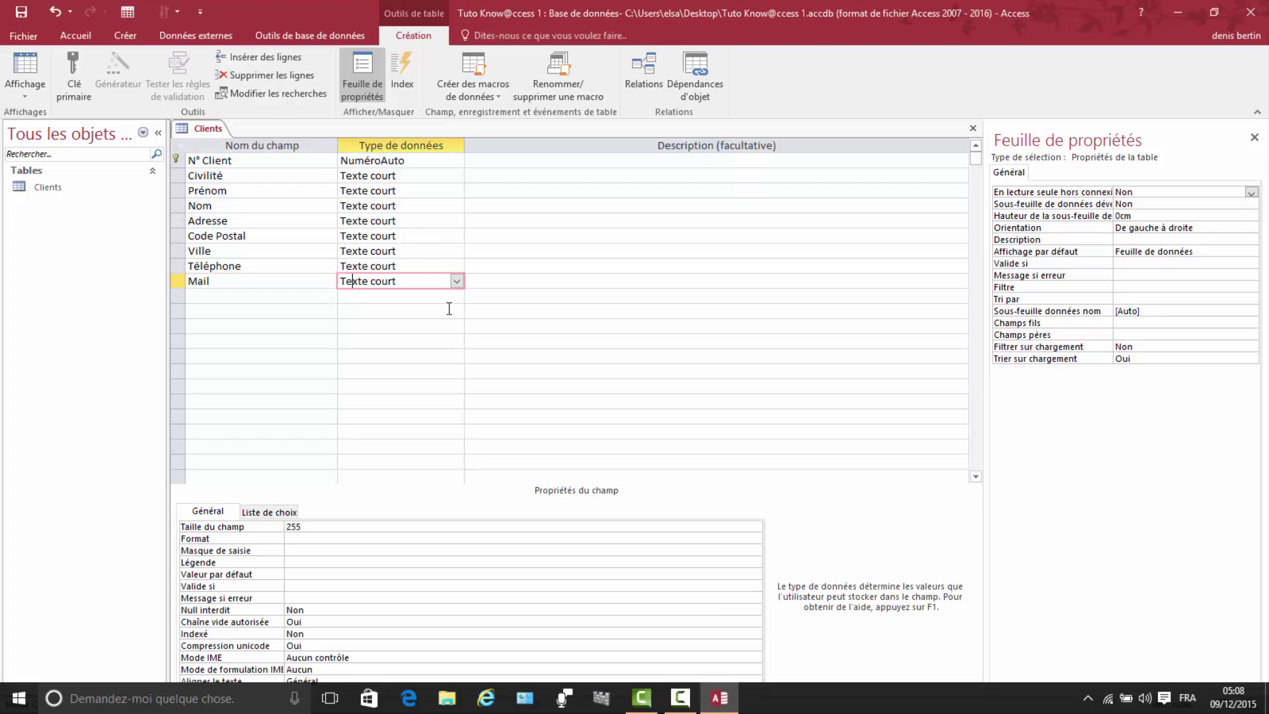
drag(303, 528, 276, 527)
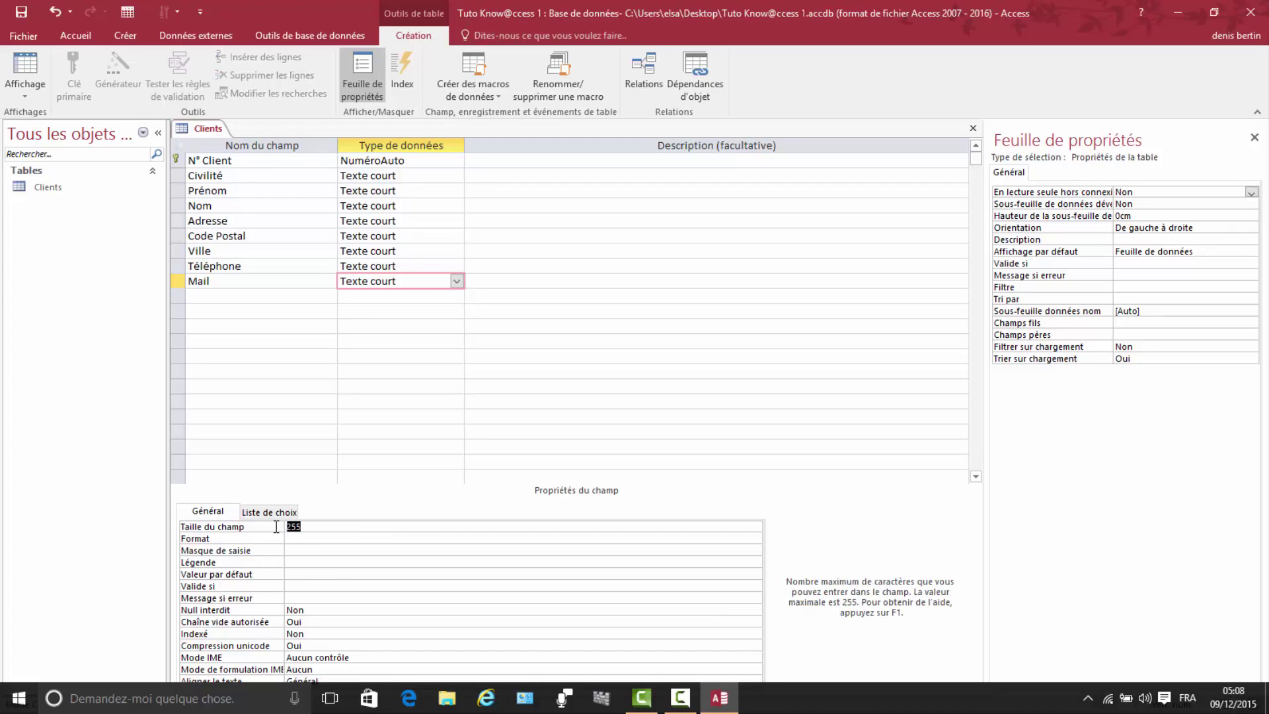
text(30)
click(202, 295)
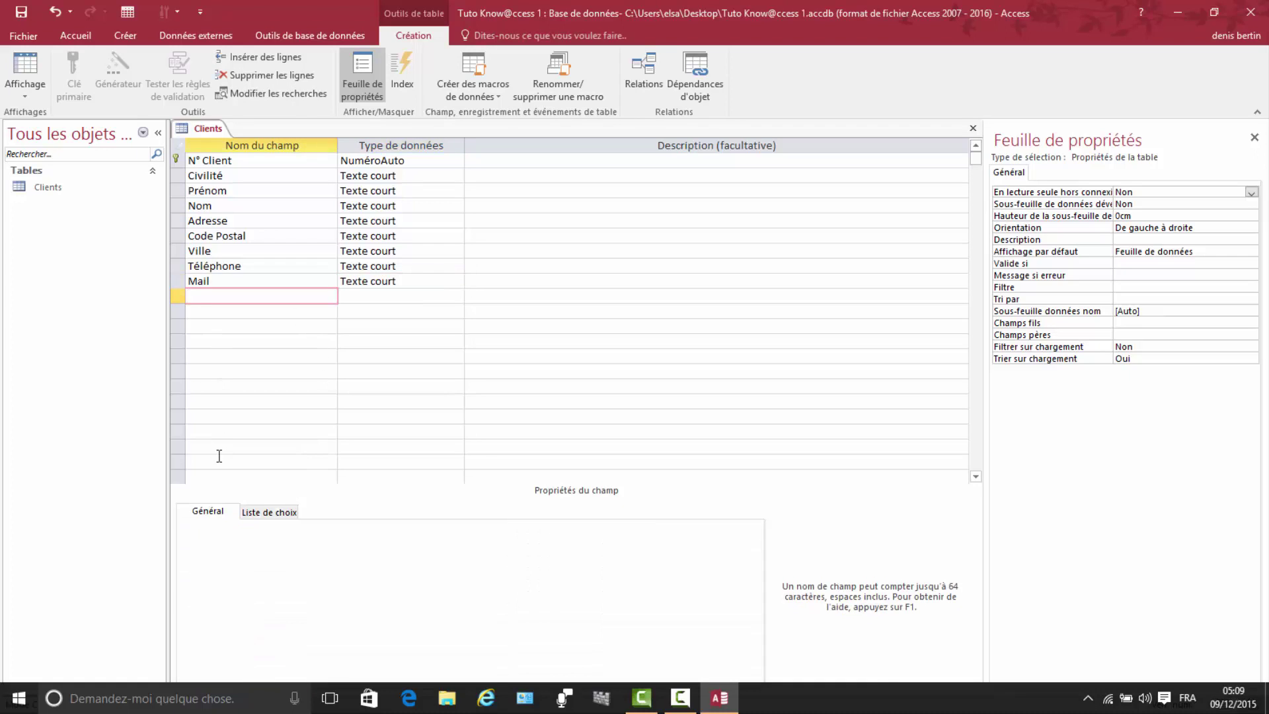
text(Date de démarrage)
Step: Change Date de démarrage's data type to Date/Heure and launch its input mask wizard
click(365, 299)
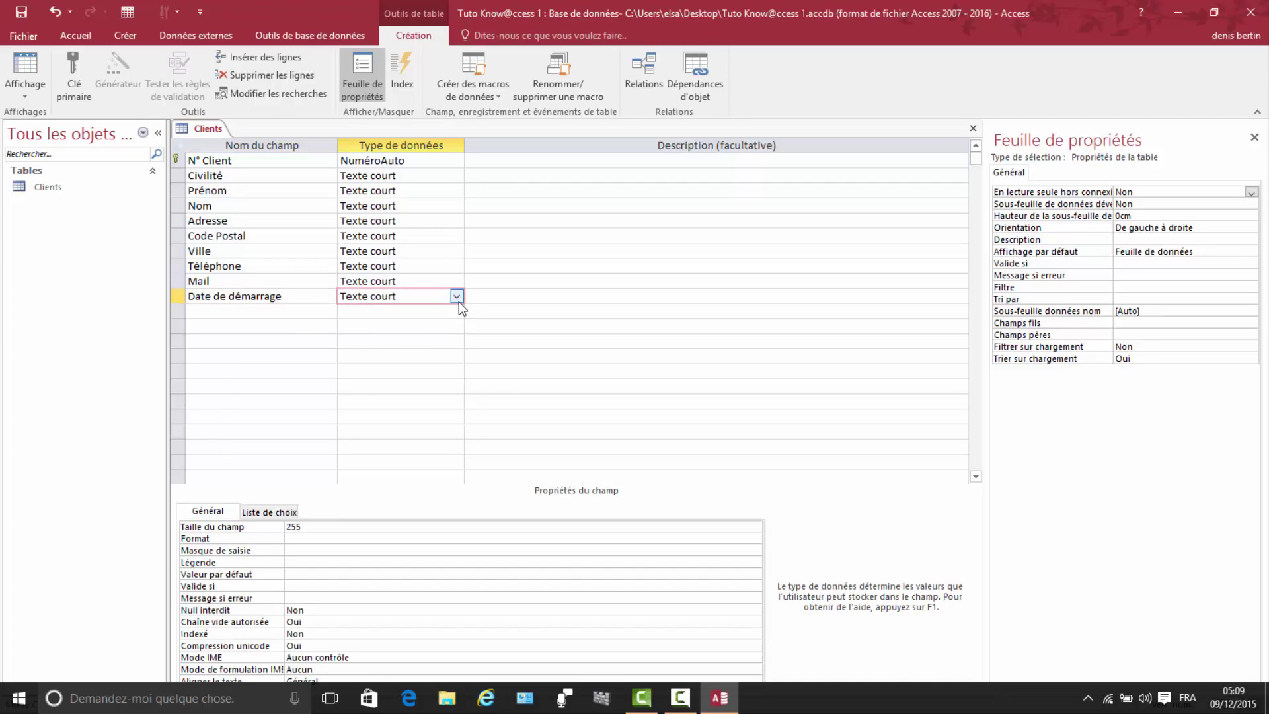
click(457, 297)
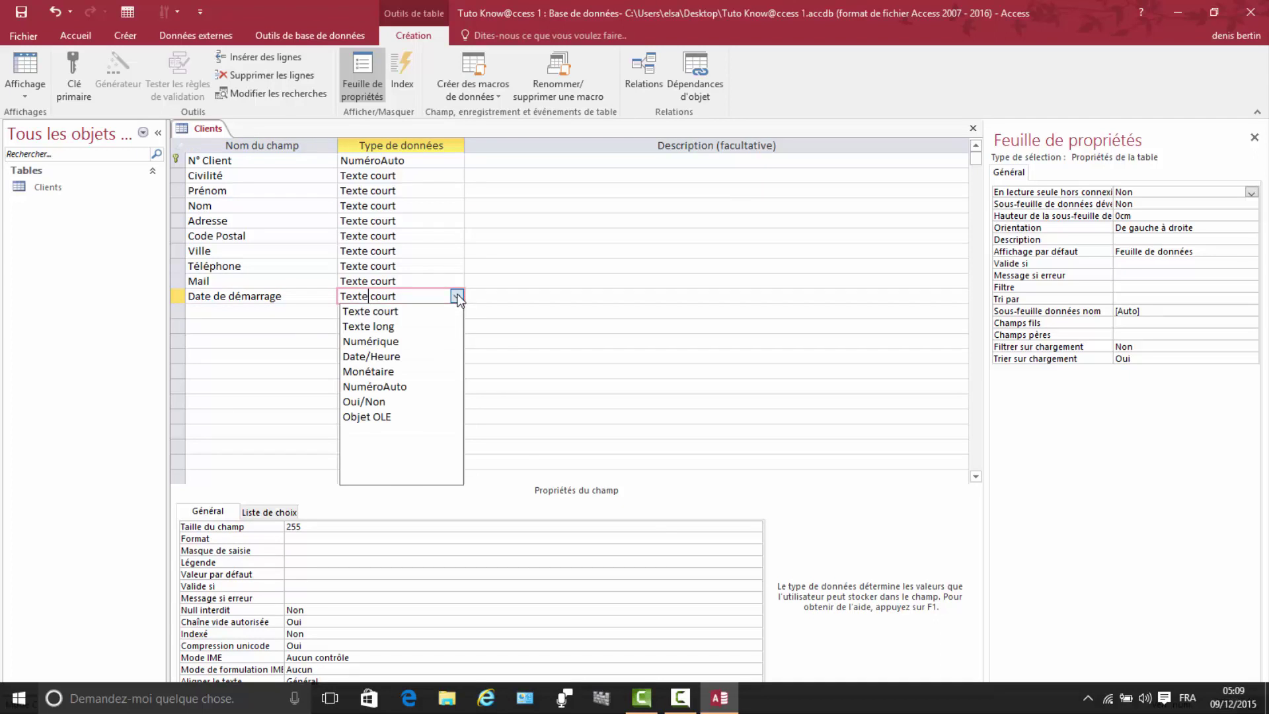
click(358, 357)
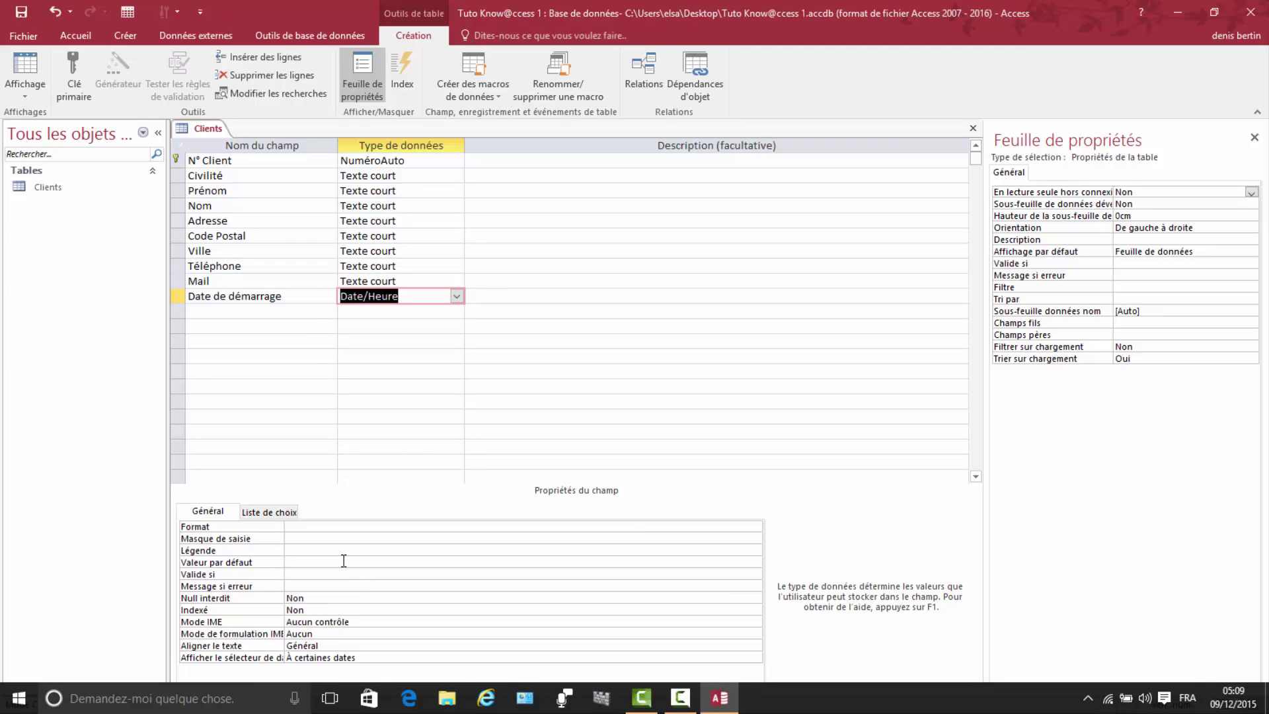
click(297, 538)
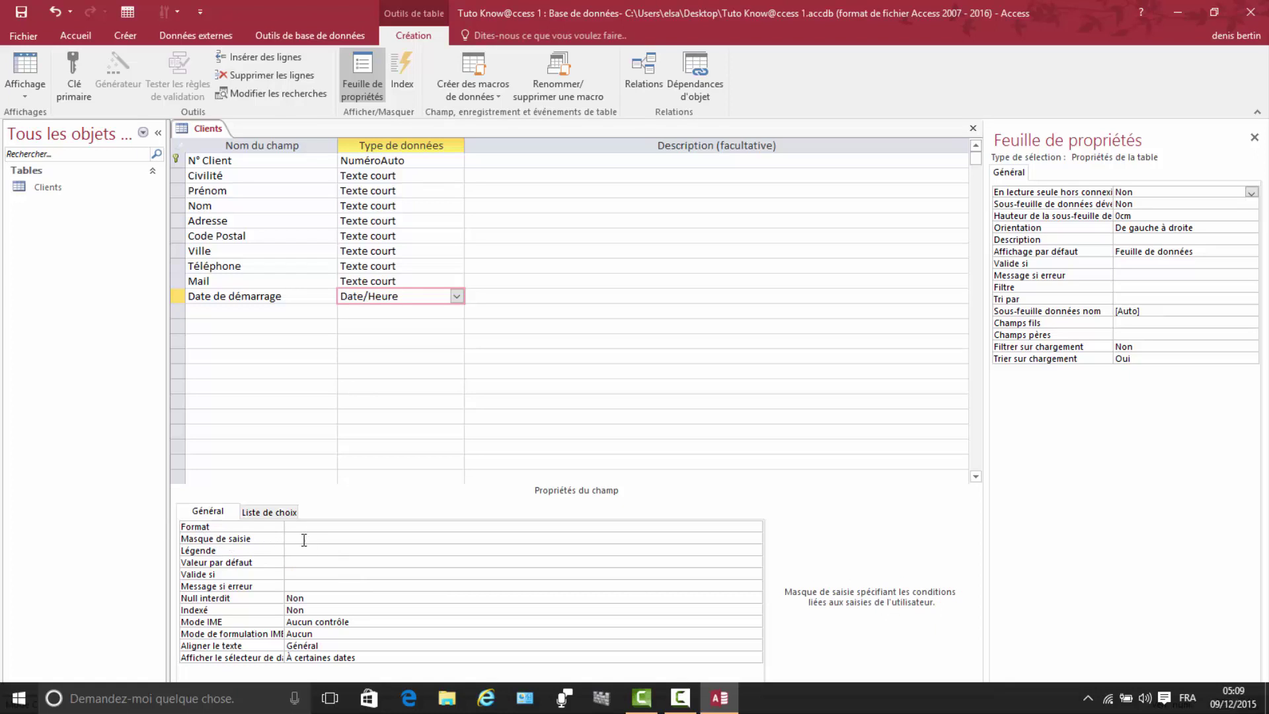
click(755, 538)
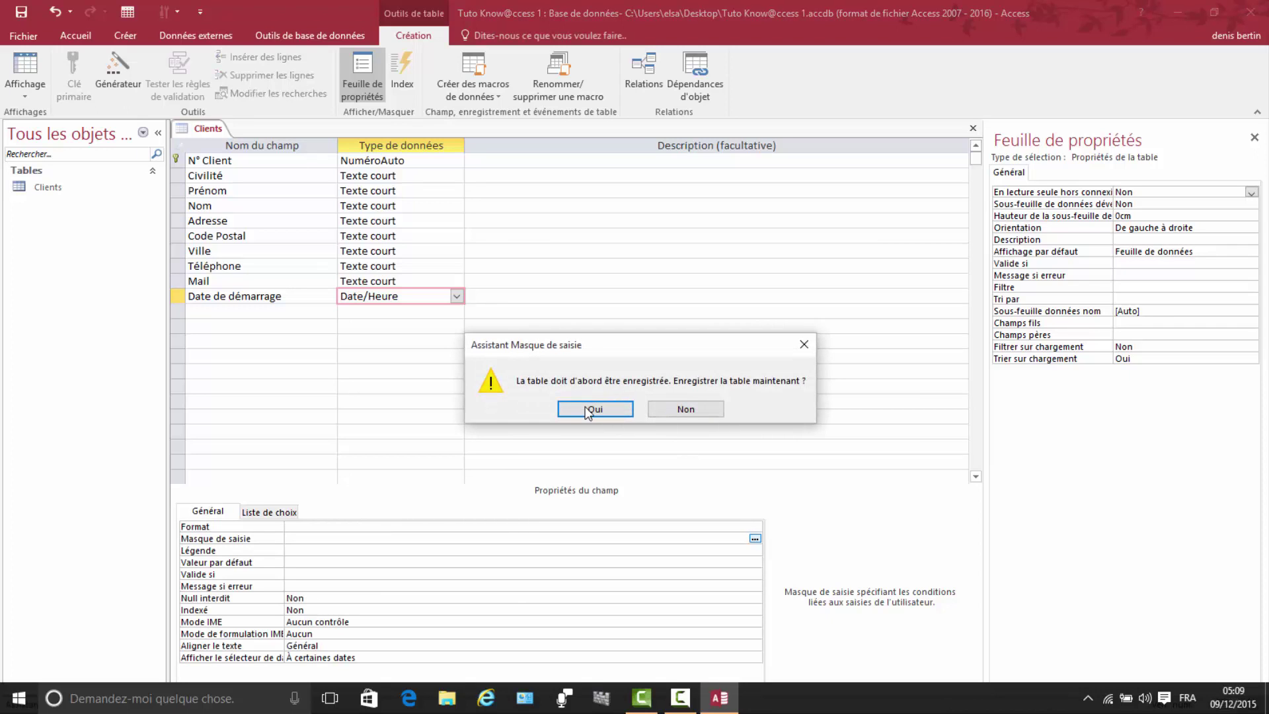
Step: Save the table and apply the Date, abrégé mask 00/00/0000;0;_ to Date de démarrage
click(586, 409)
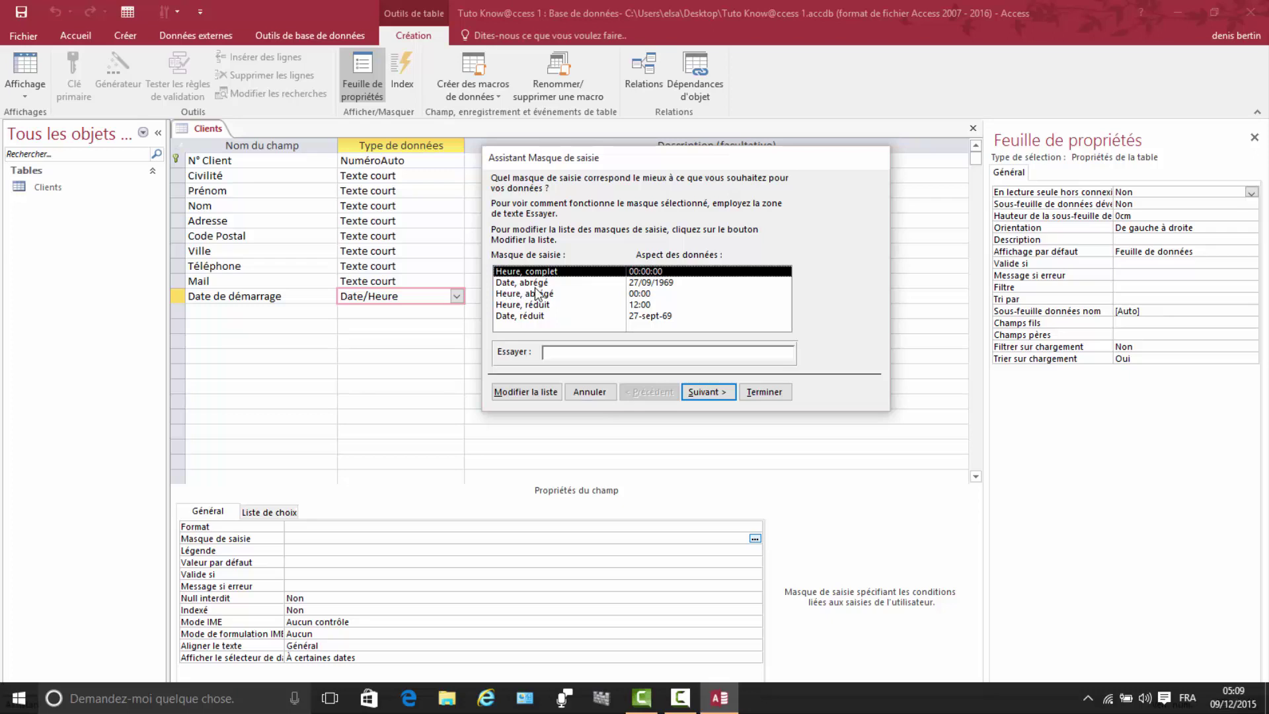
click(669, 284)
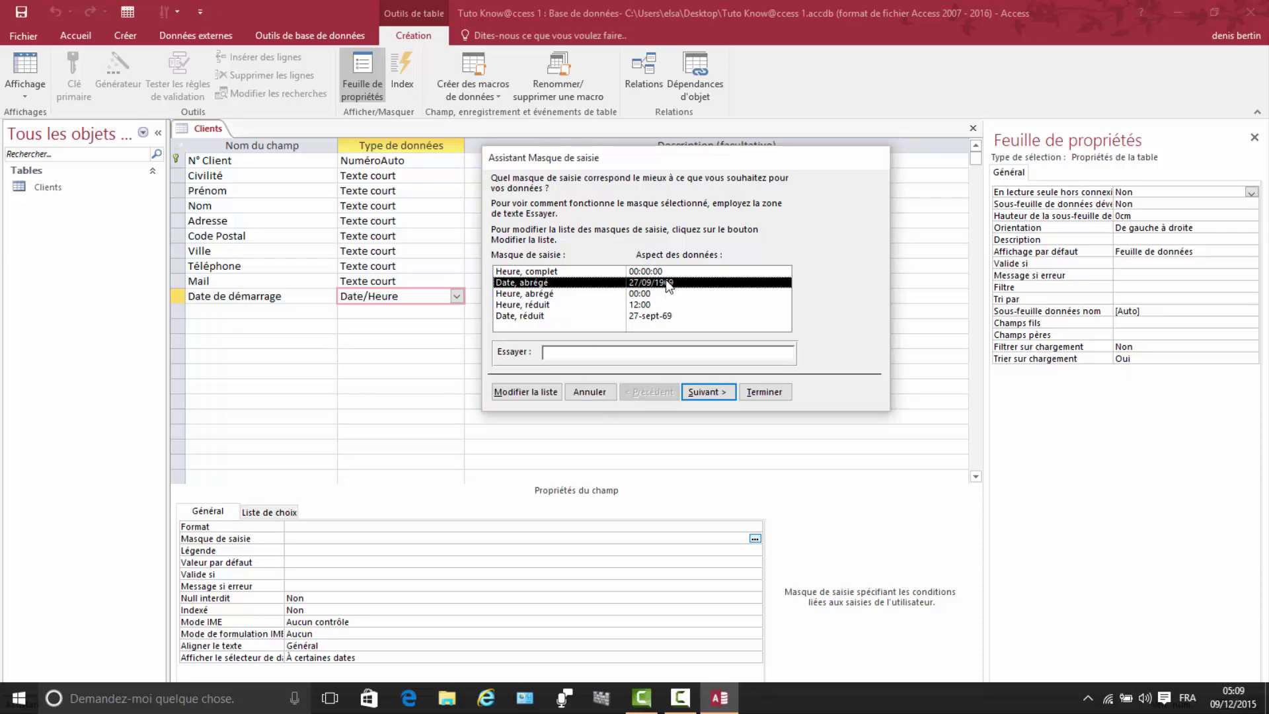
click(709, 392)
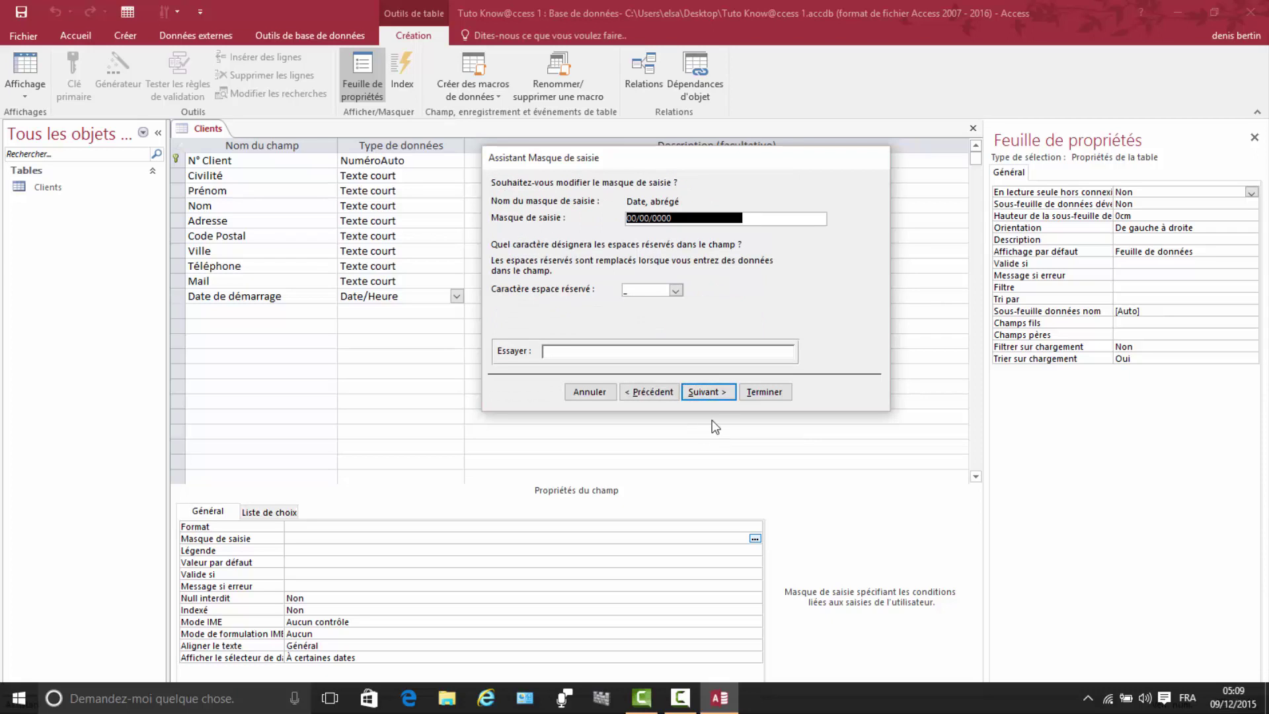
click(715, 392)
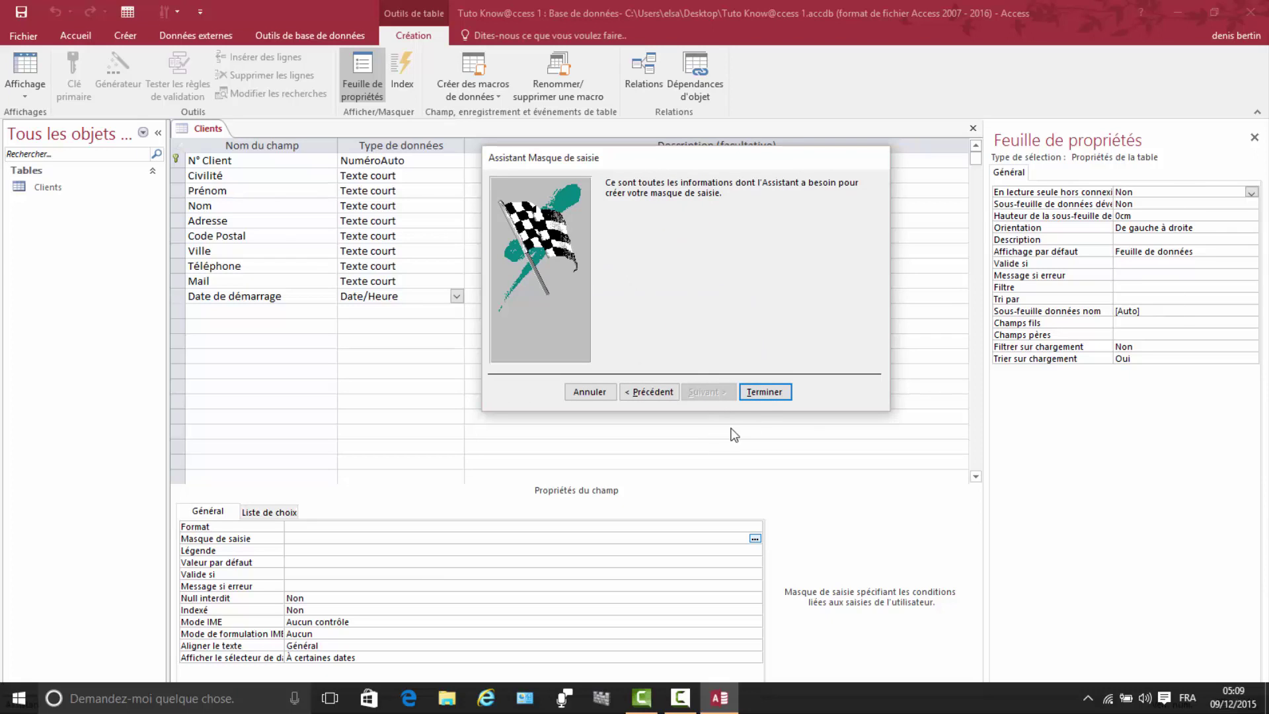
click(765, 392)
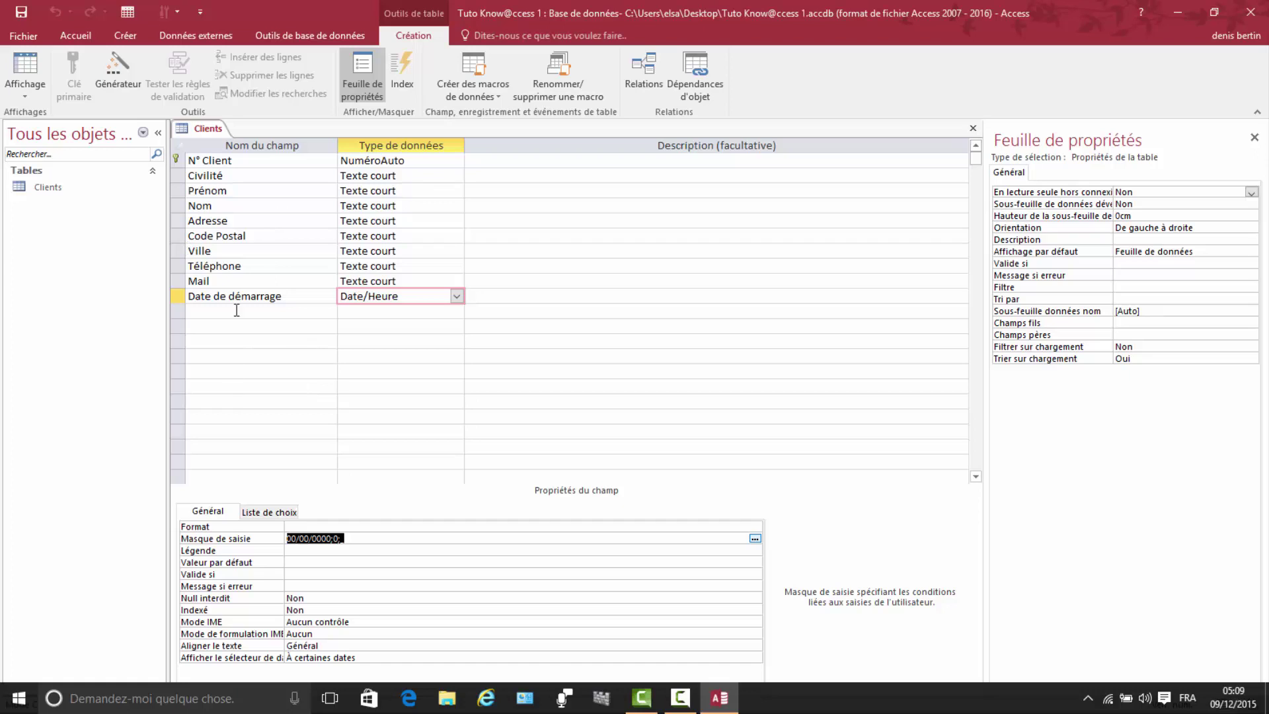
Step: Save the Clients table design and switch it to Datasheet view
right_click(211, 129)
click(254, 131)
right_click(209, 131)
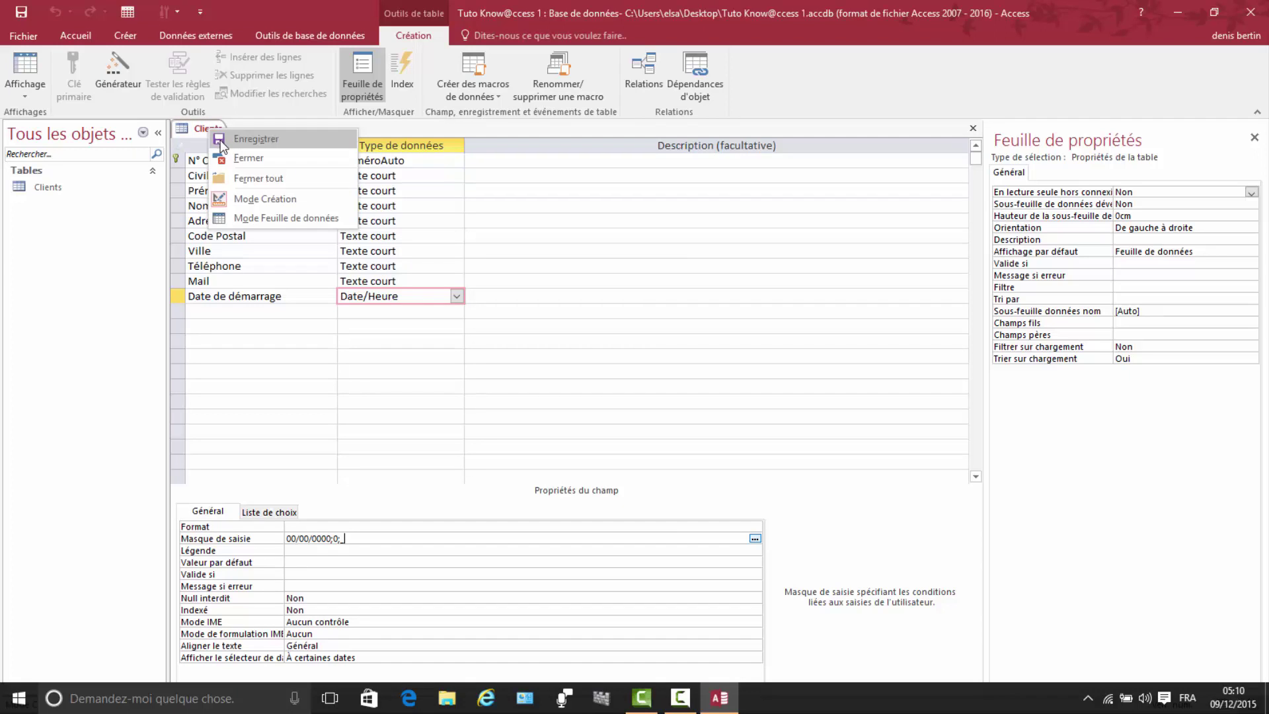
click(270, 216)
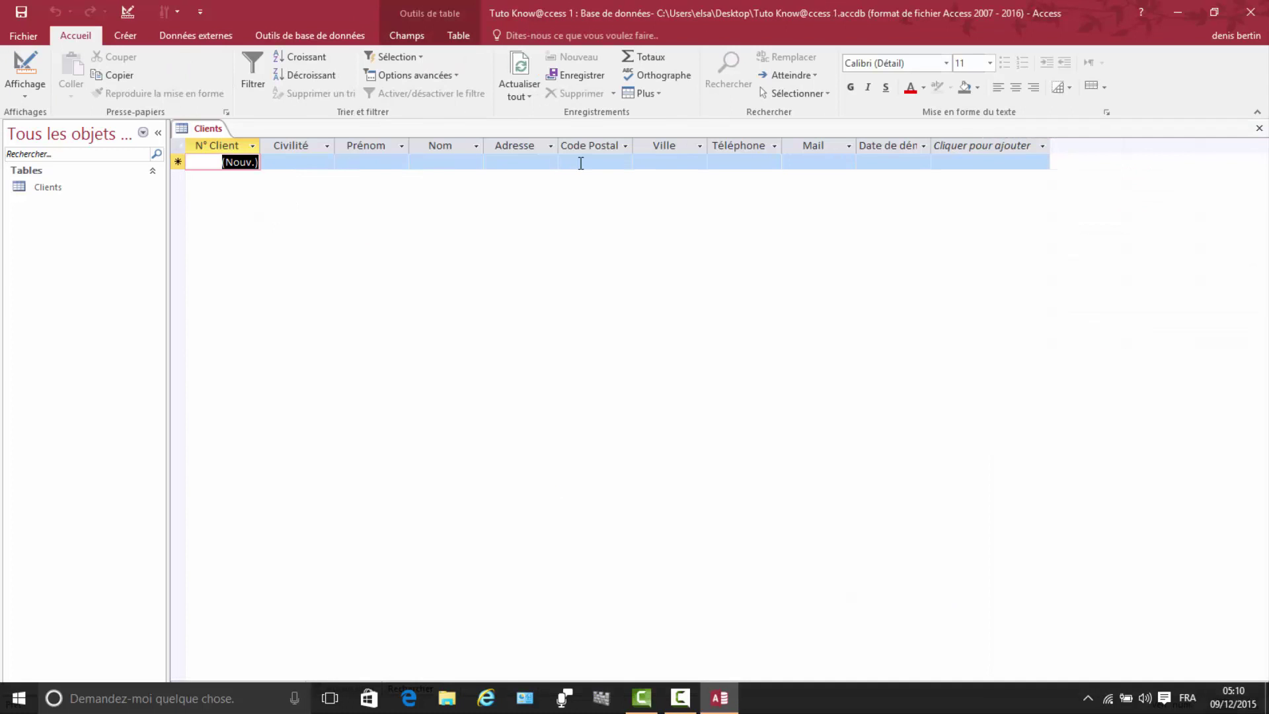
Step: Start record 1 with Civilité M., the client's first name, last name and street address
click(297, 164)
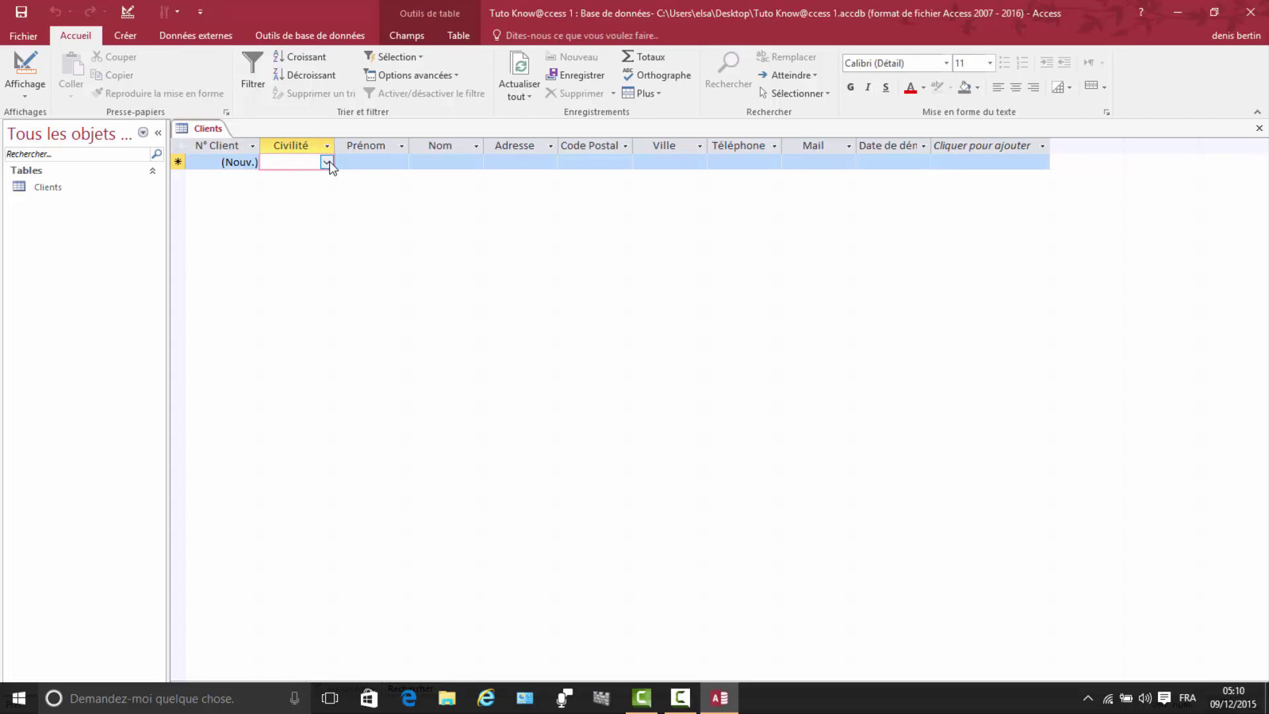
click(328, 163)
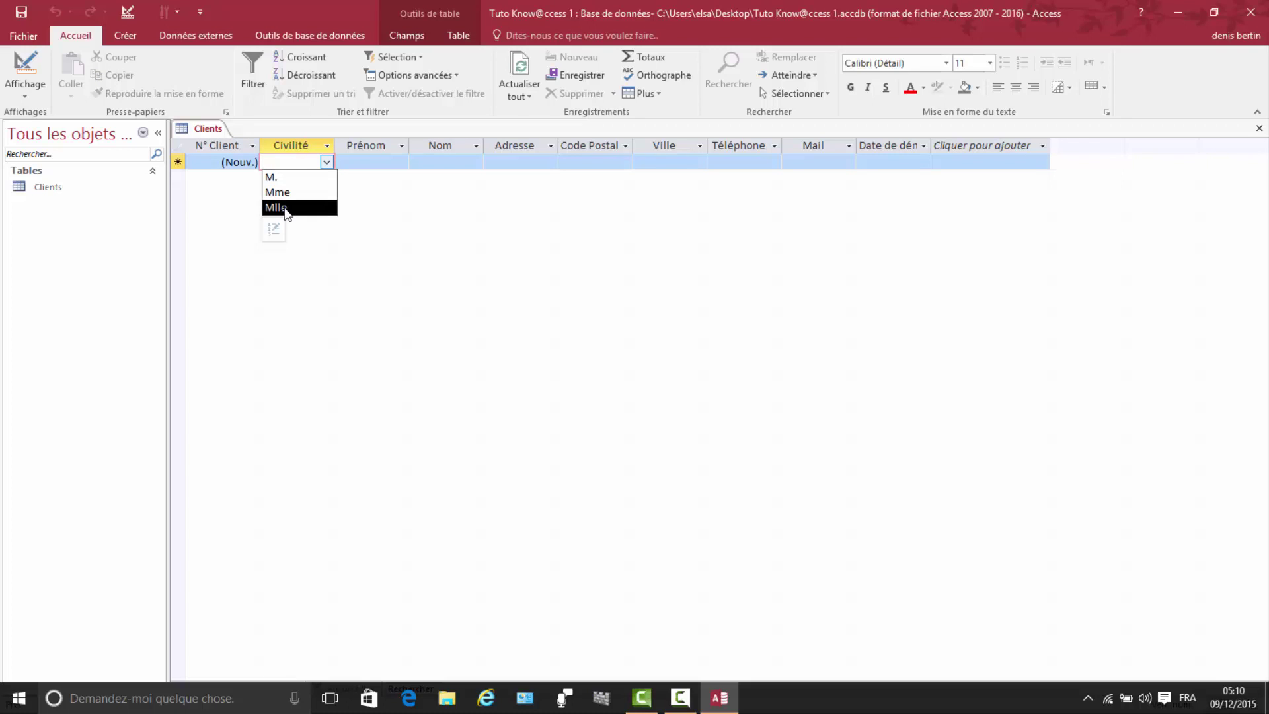
click(273, 177)
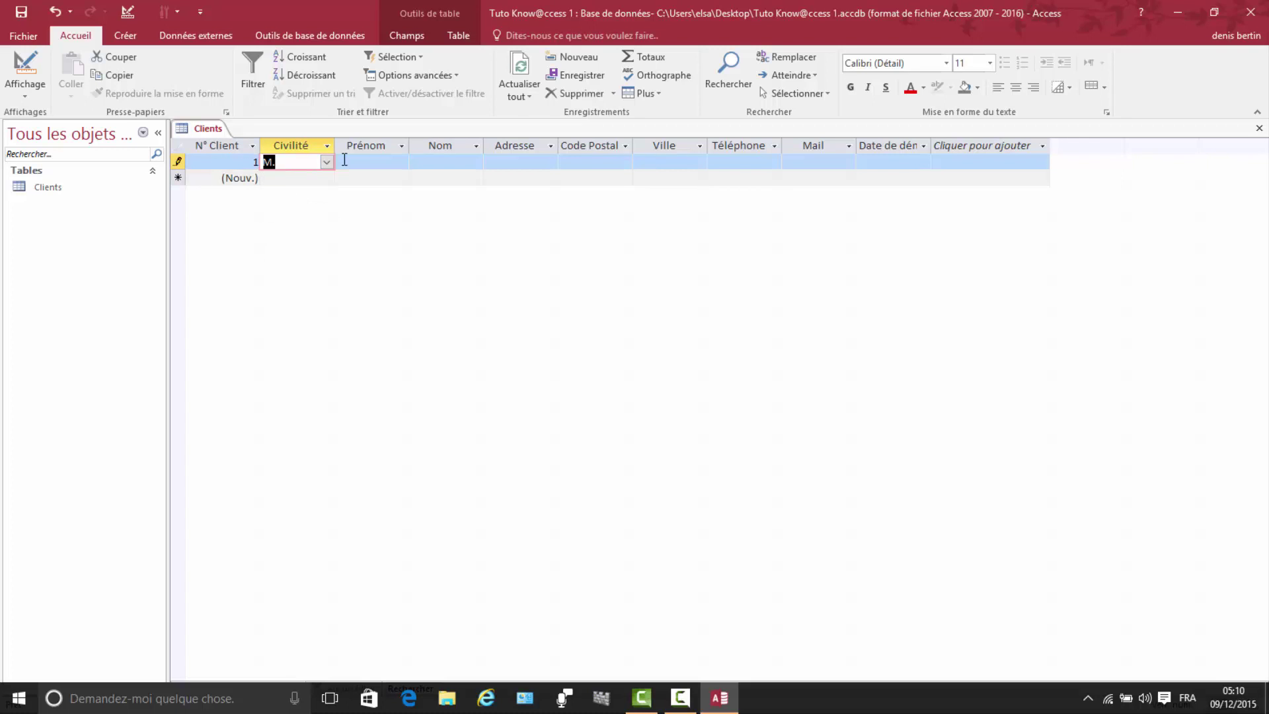
click(355, 161)
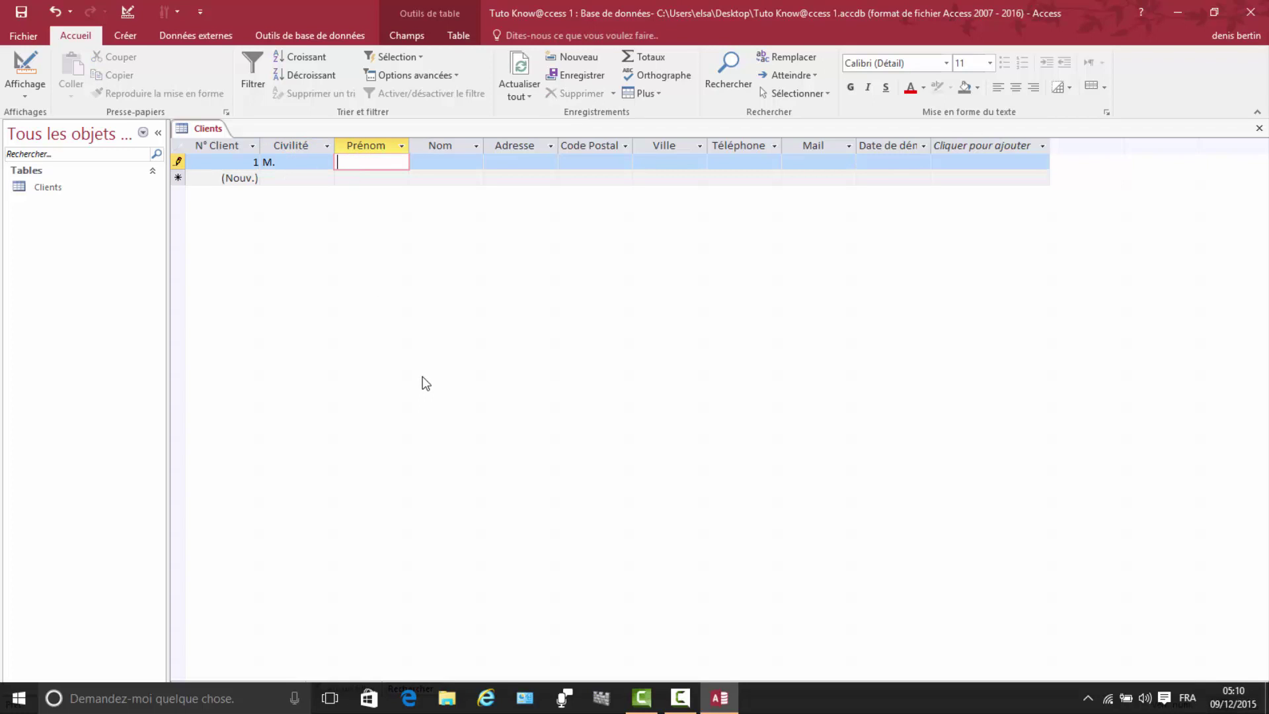
text(Jean)
click(448, 161)
text(D)
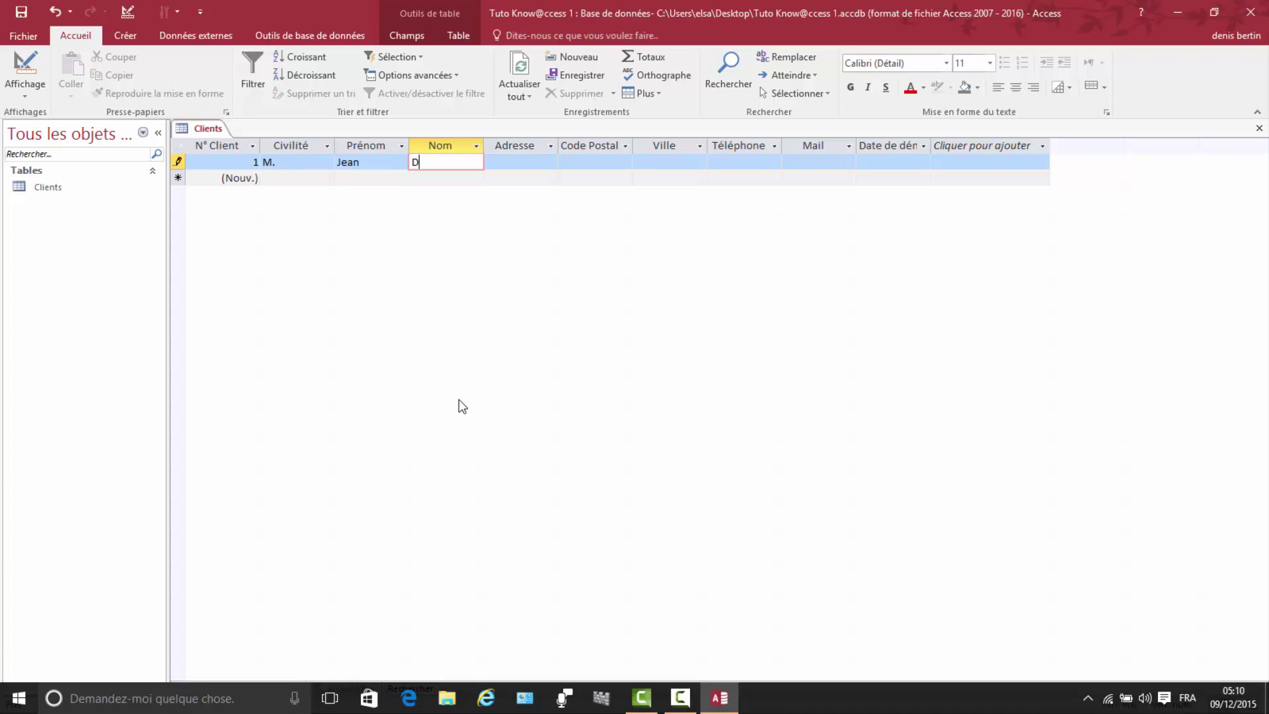
text(upond)
click(502, 164)
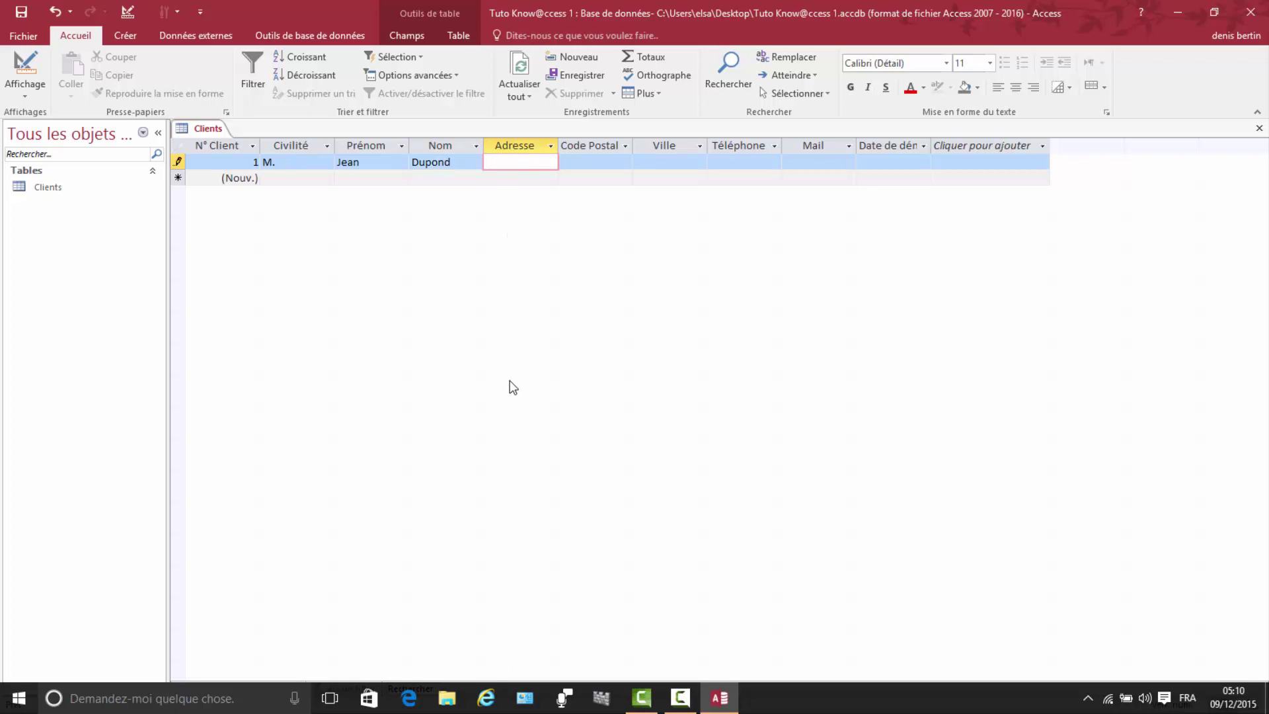
Step: Widen the Adresse column, then enter the first client's postal code, corrected city and phone number
double_click(560, 142)
double_click(560, 141)
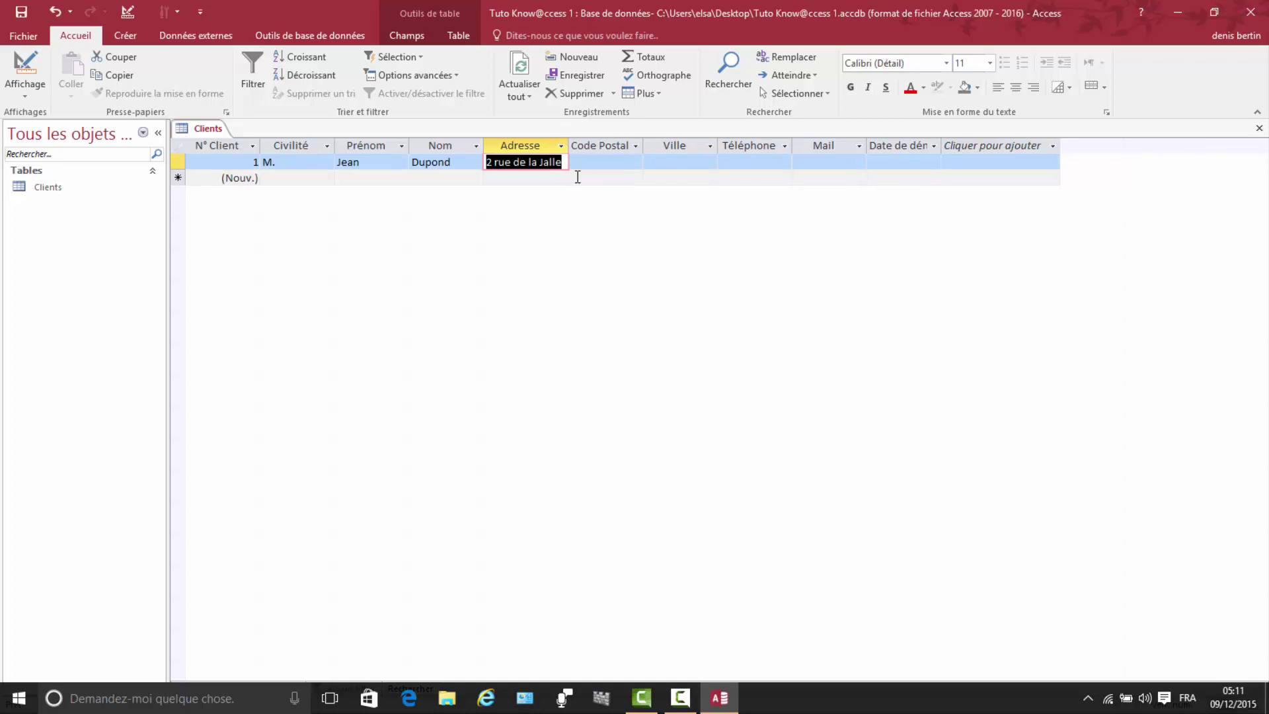
click(576, 162)
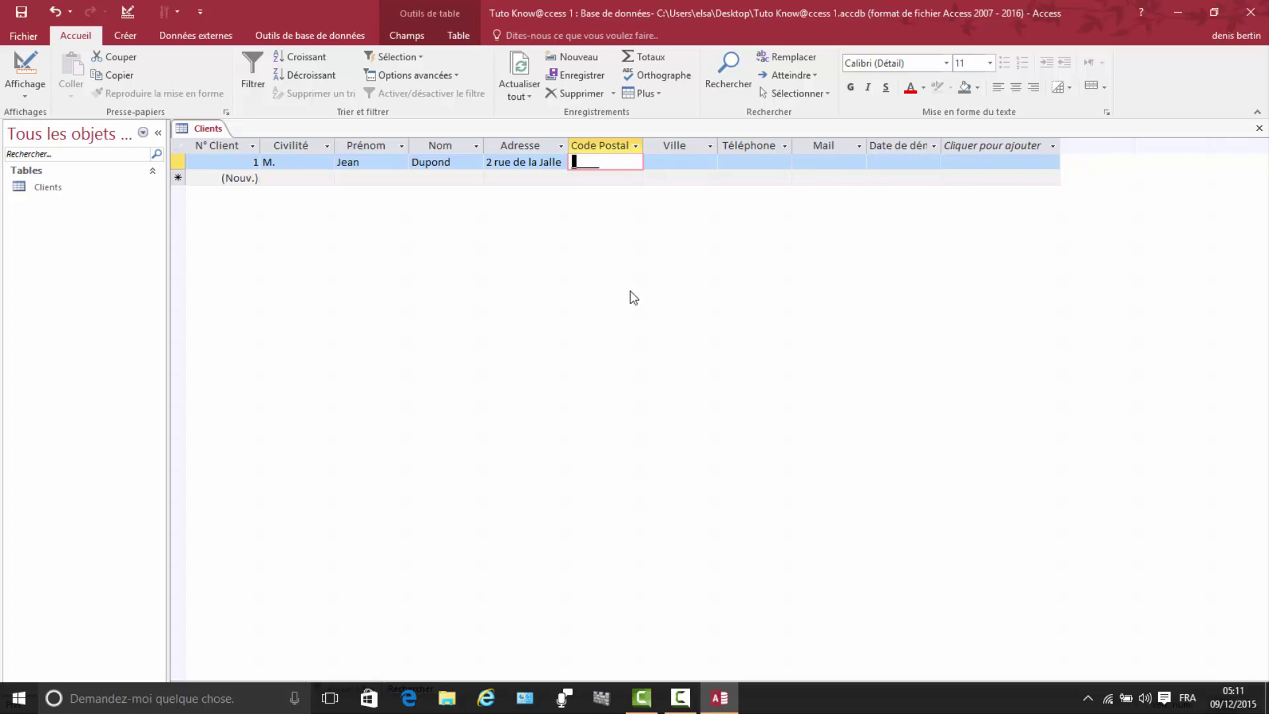
text(75000)
click(681, 163)
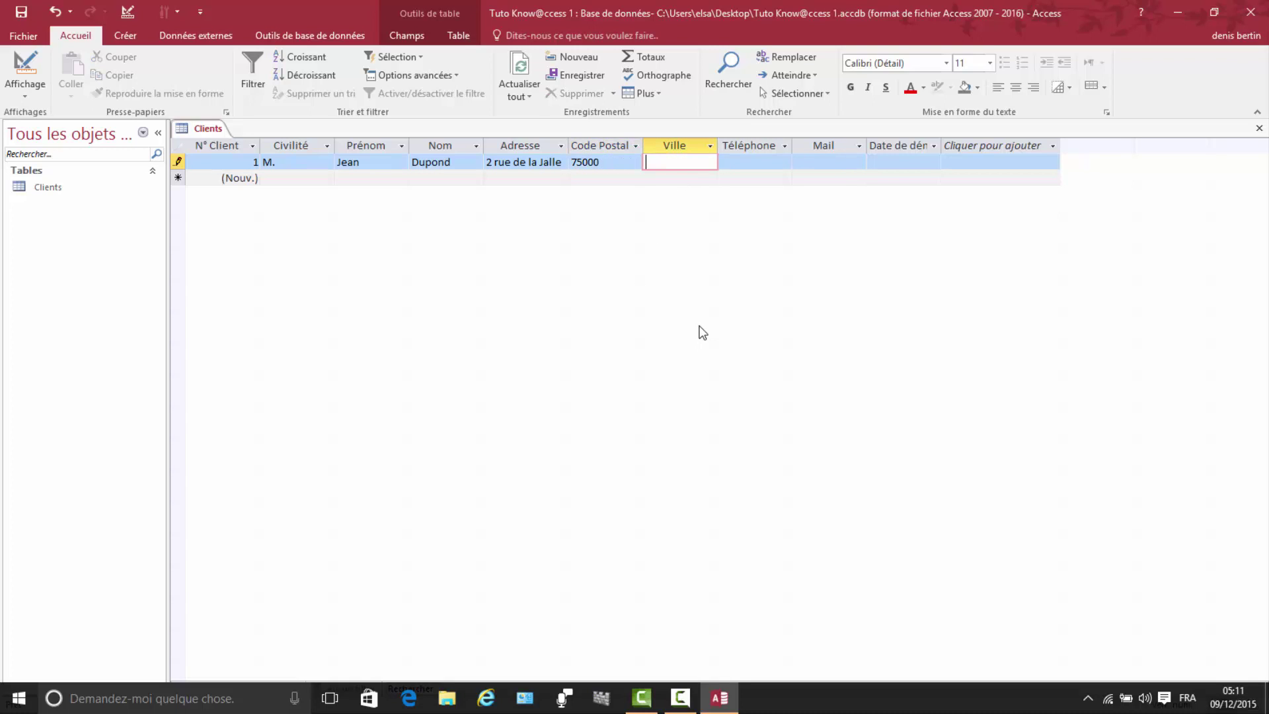
text(Pa)
text(ris)
click(650, 162)
text(a)
click(726, 162)
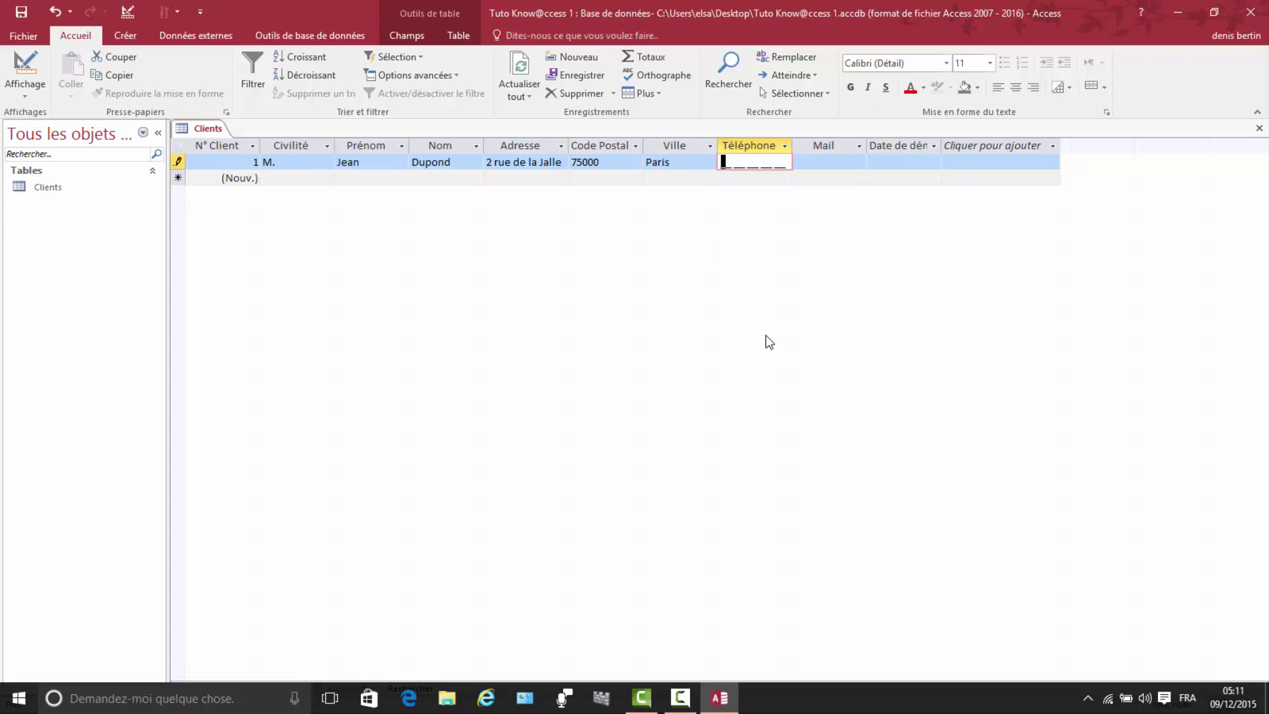
Step: Enter the client's e-mail, fixing the comma and capital, and start date 09/12/2015
click(801, 165)
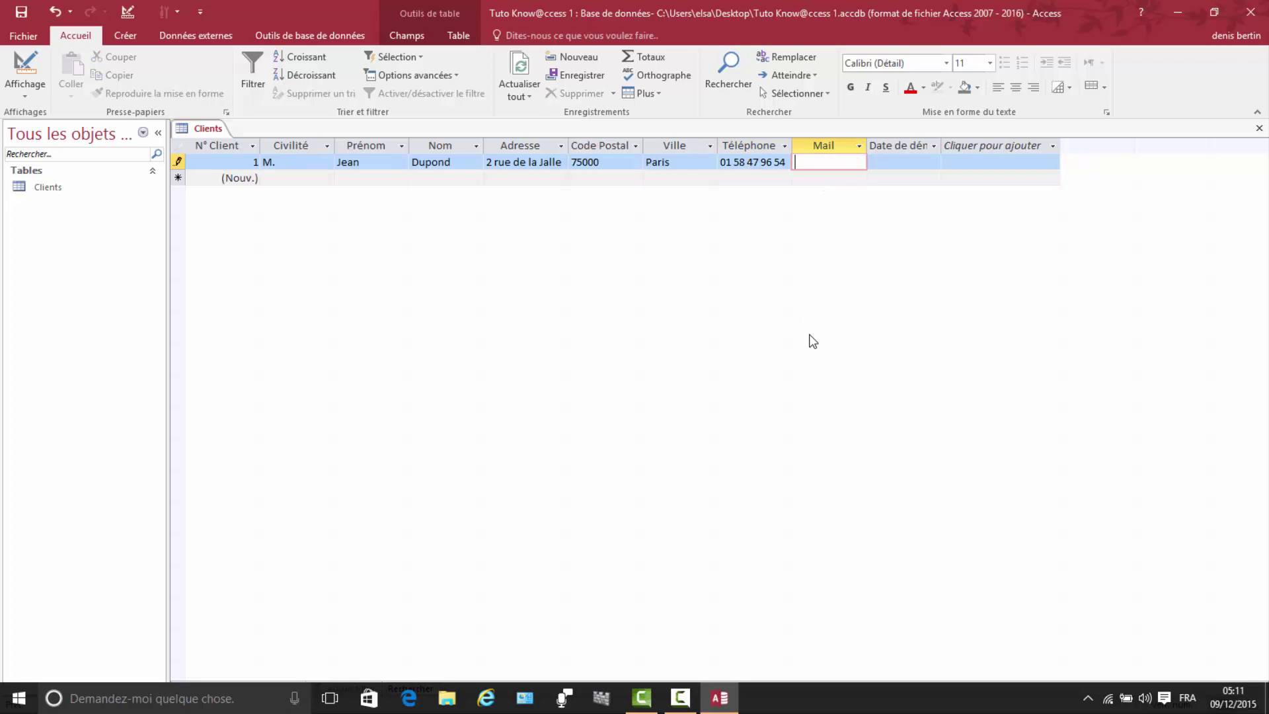
double_click(867, 146)
click(896, 163)
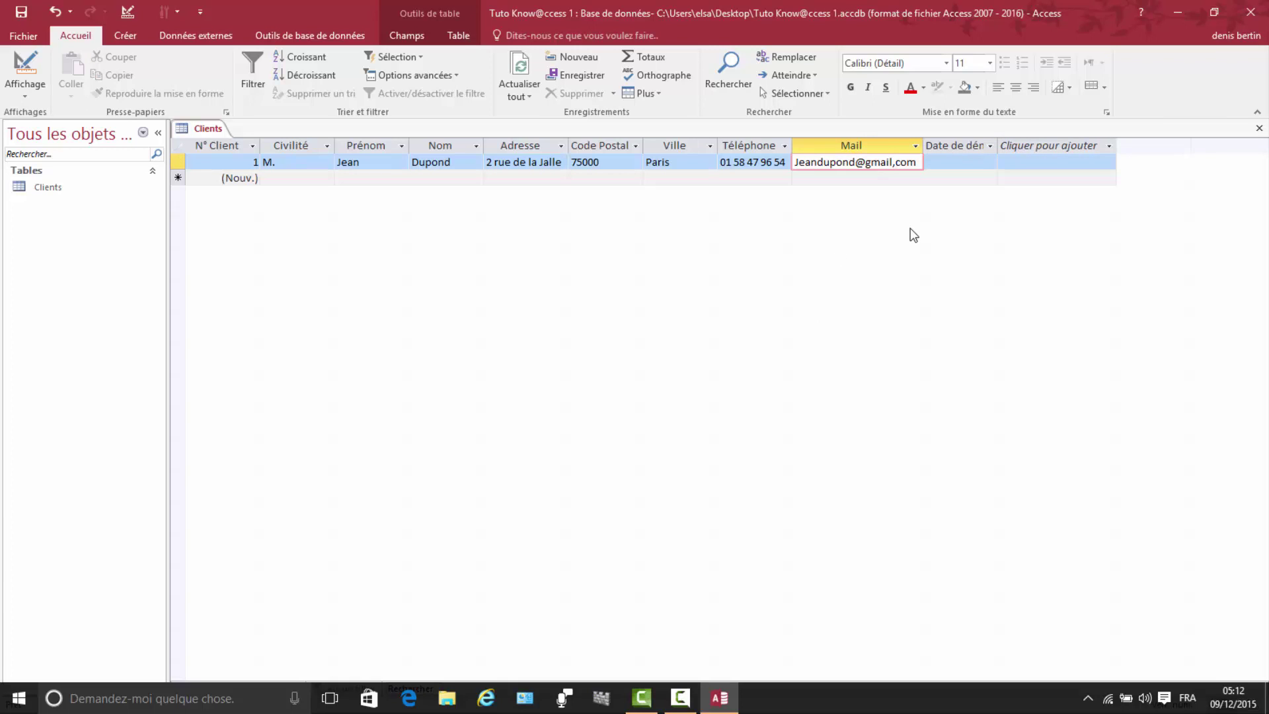
key(BackSpace)
text(.)
click(797, 162)
key(BackSpace)
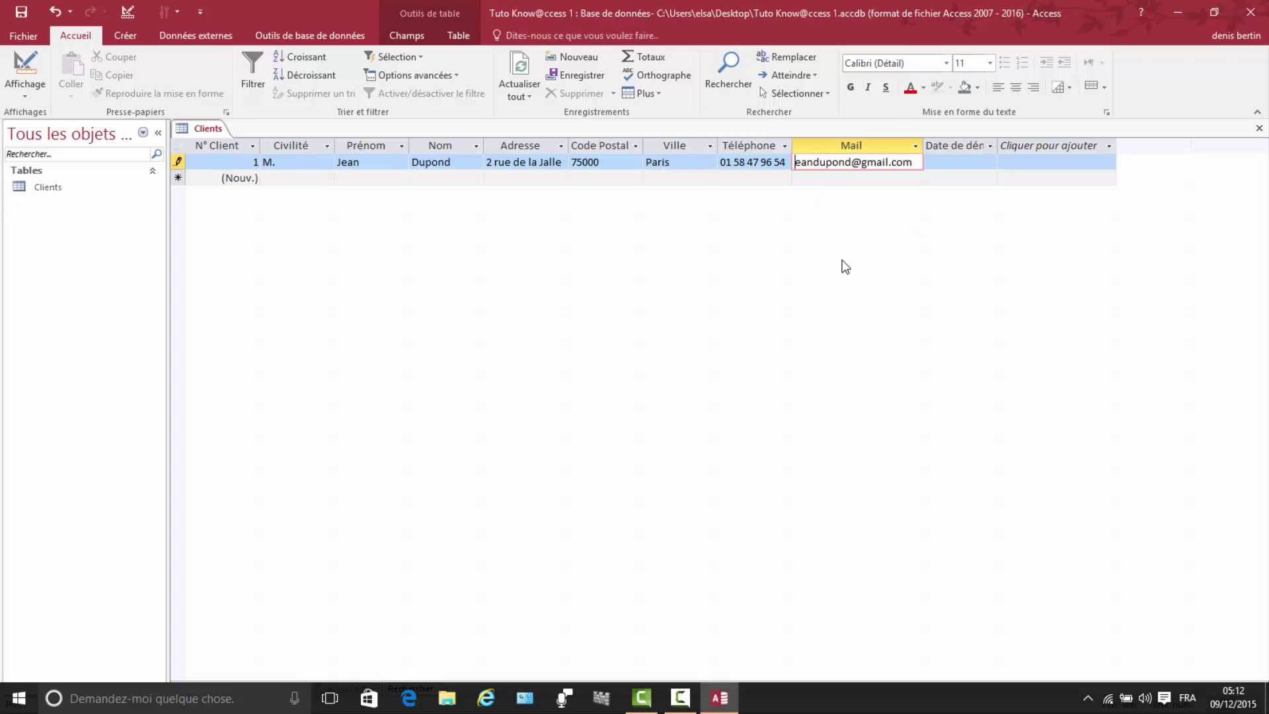
text(j)
click(928, 161)
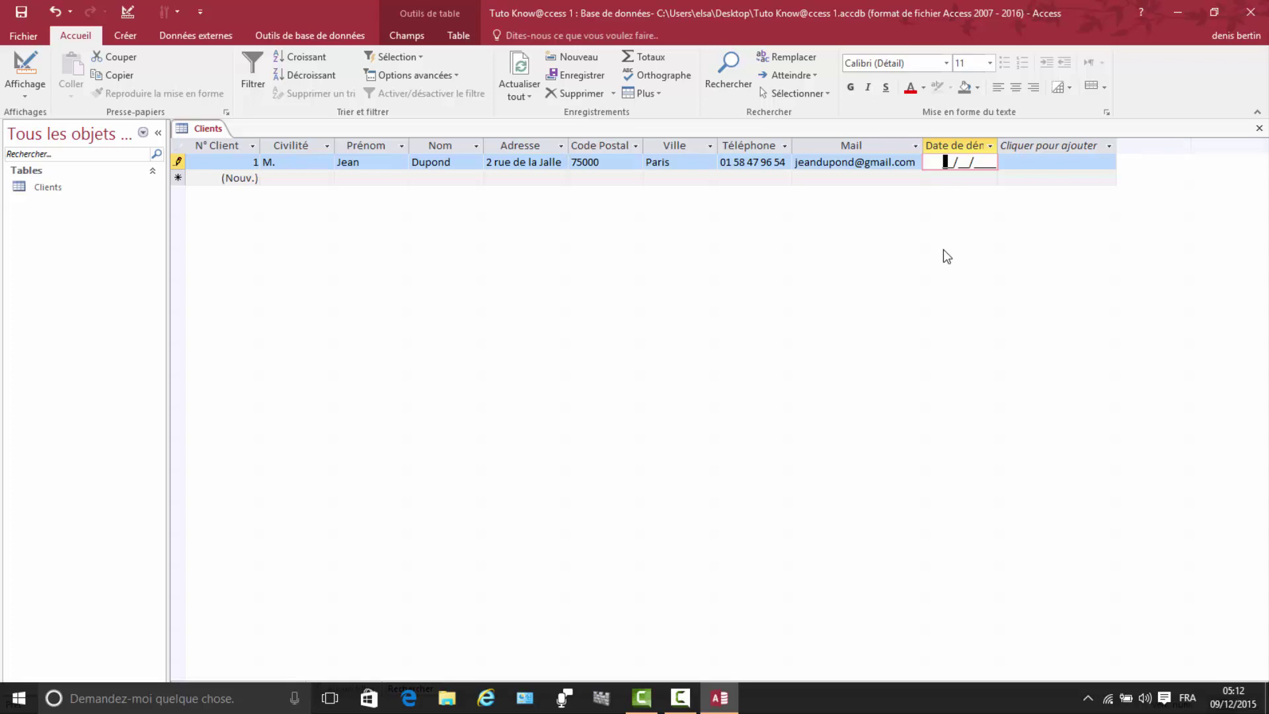
text(09/12/2015)
Step: Narrow the Nom column and auto-fit Civilité, Ville, Code Postal and Date de démarrage widths
drag(487, 142, 460, 143)
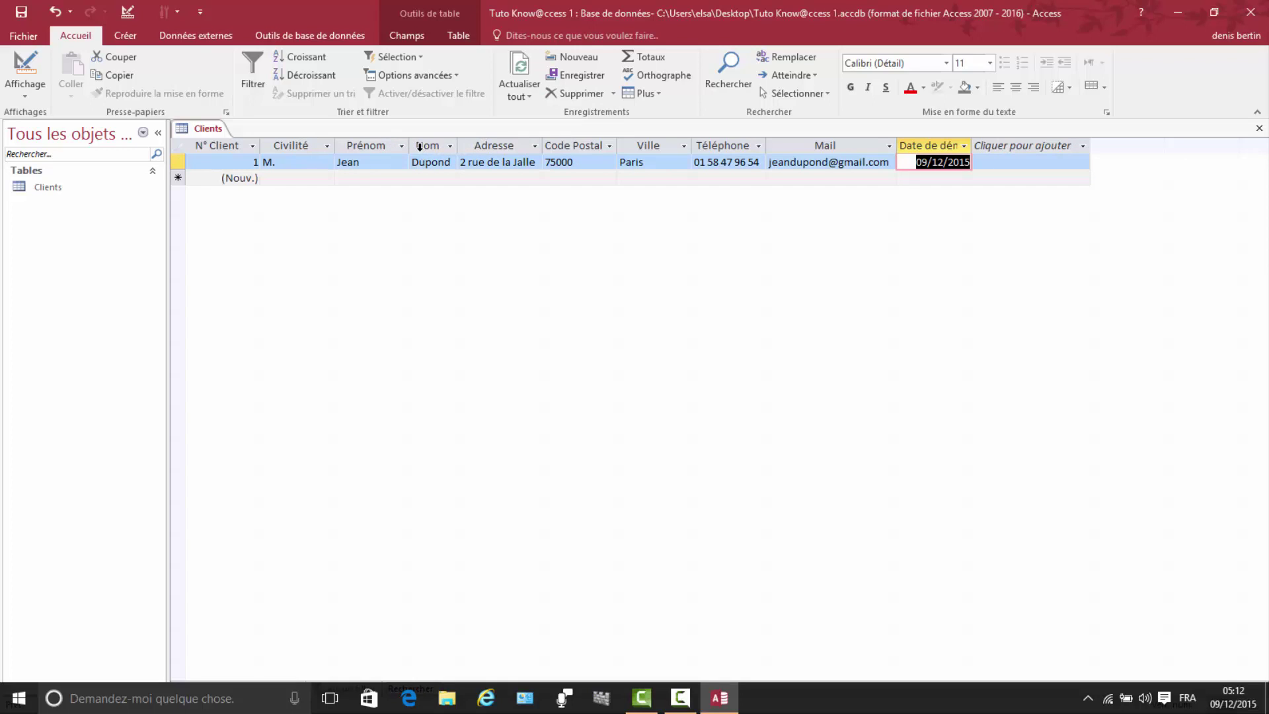
drag(410, 144, 397, 145)
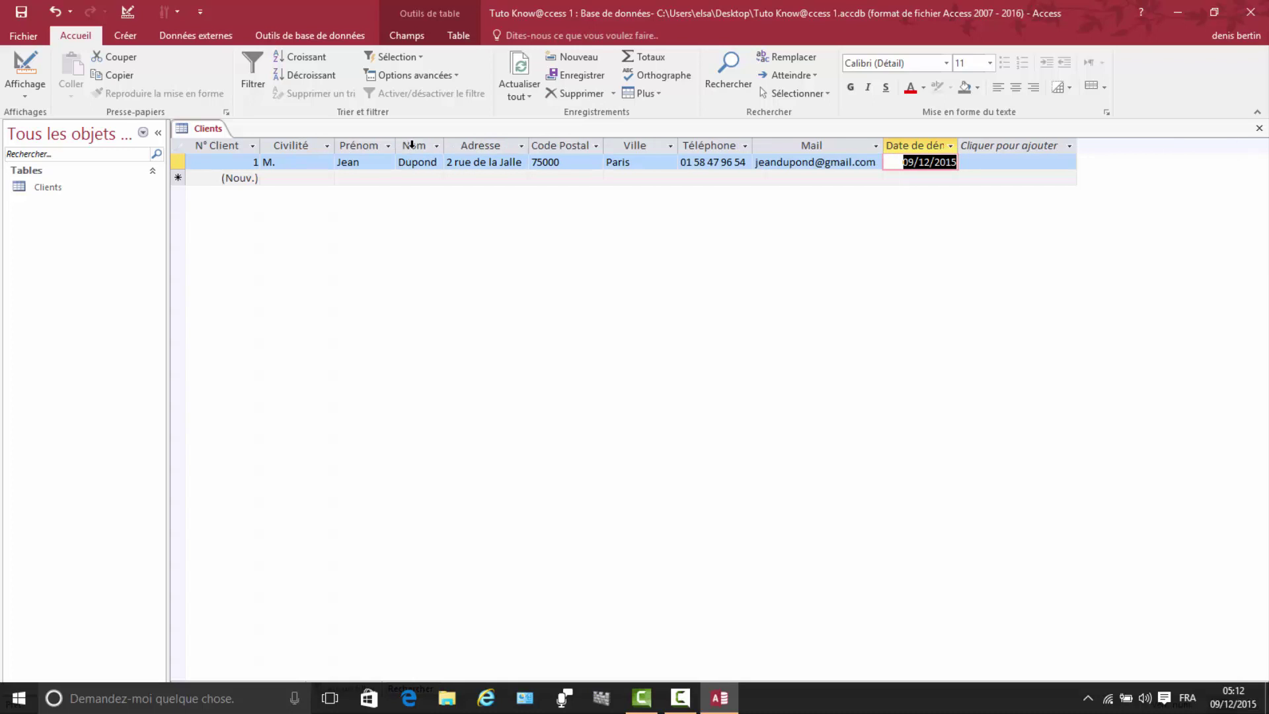
double_click(340, 146)
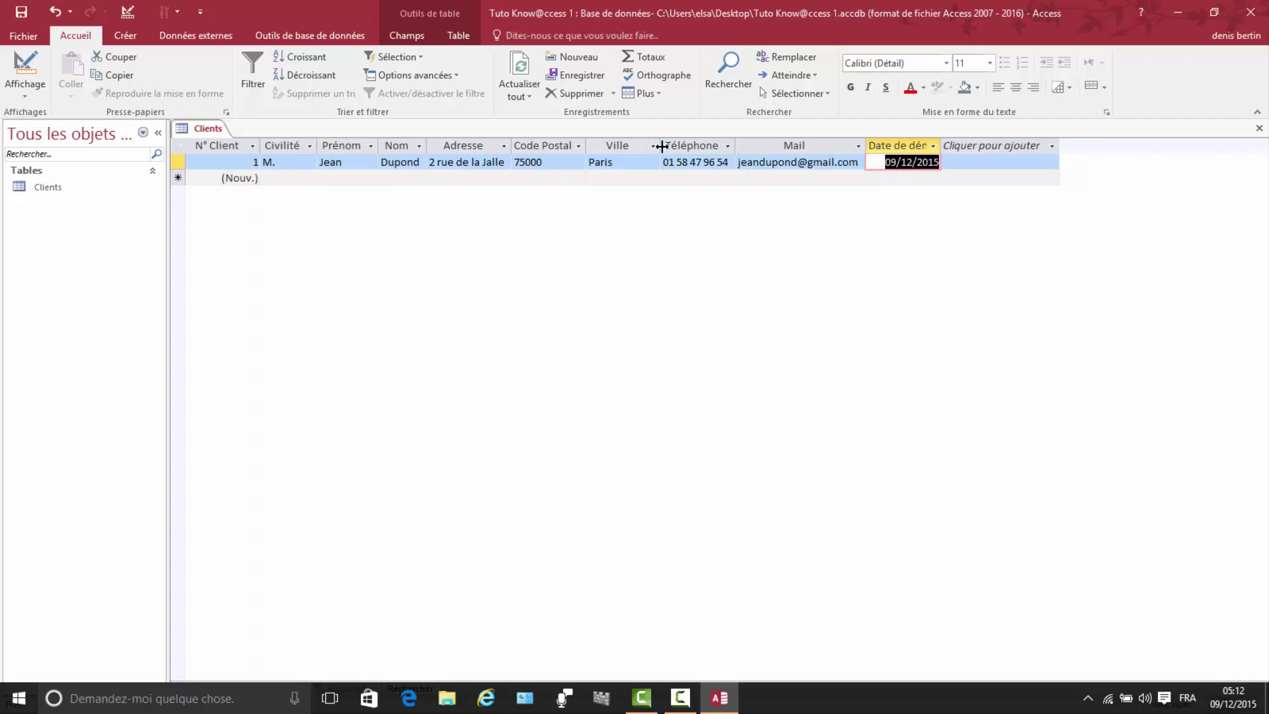
double_click(663, 145)
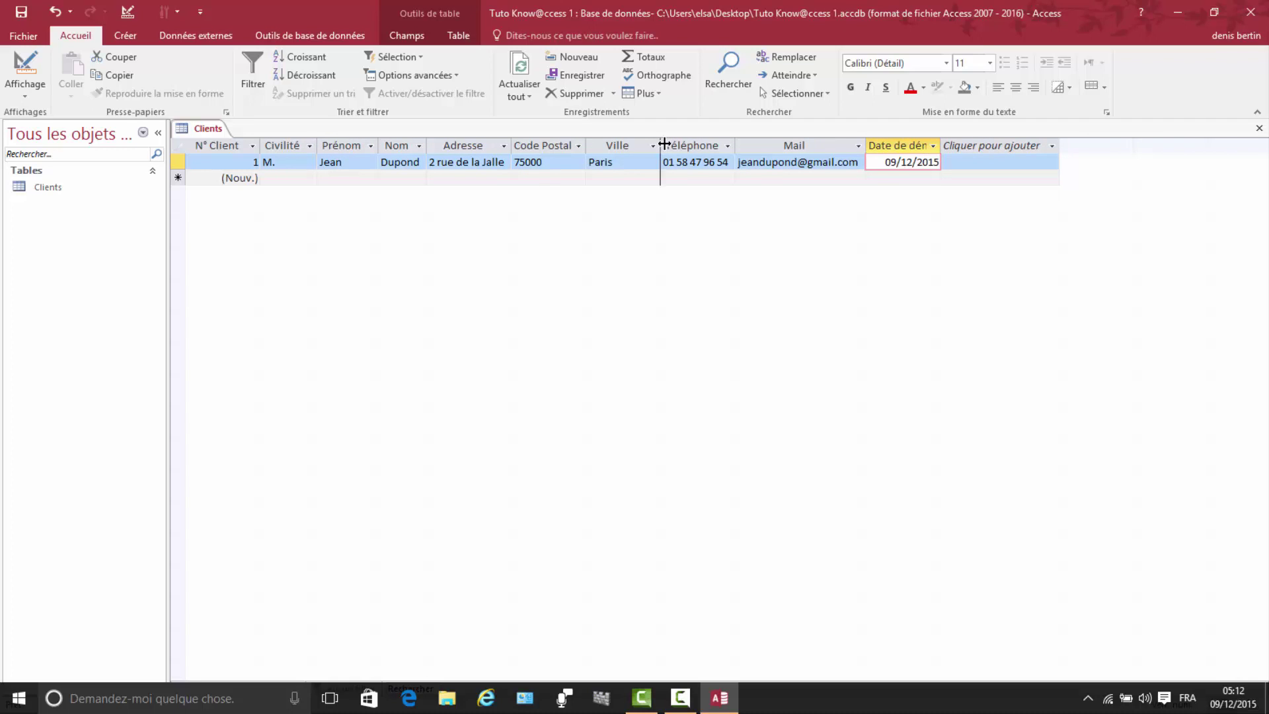
double_click(587, 143)
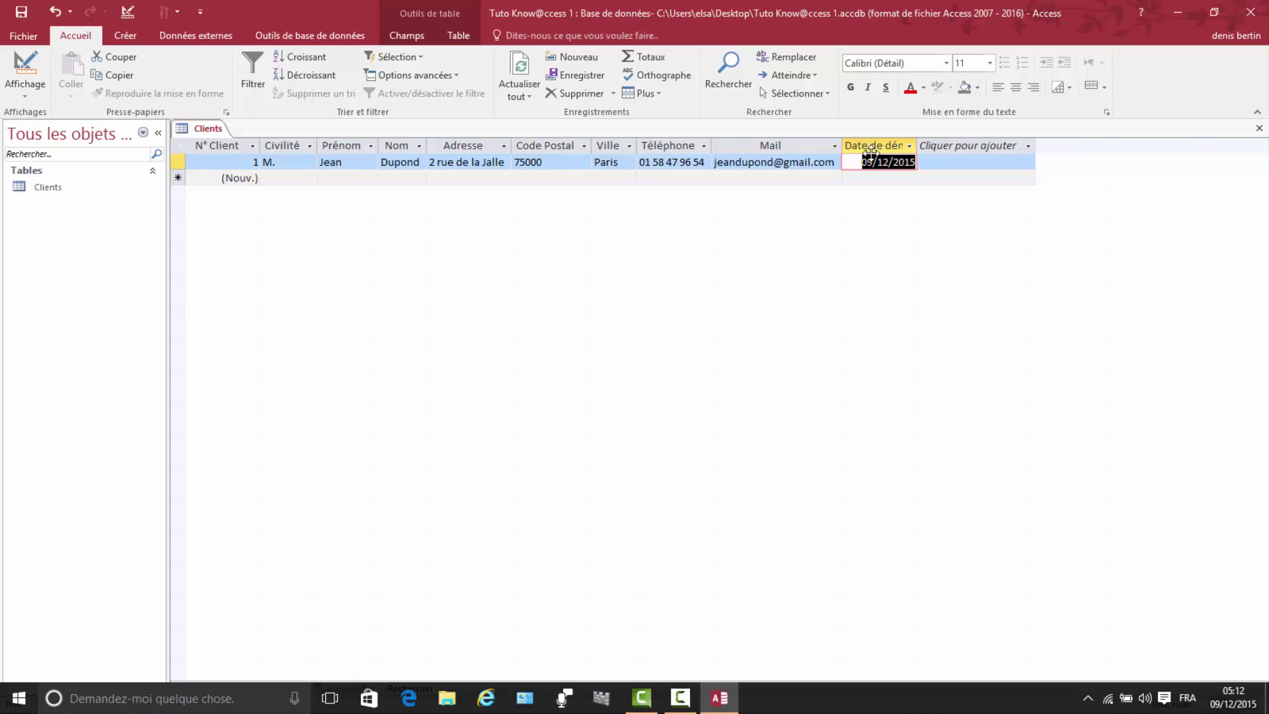
double_click(917, 142)
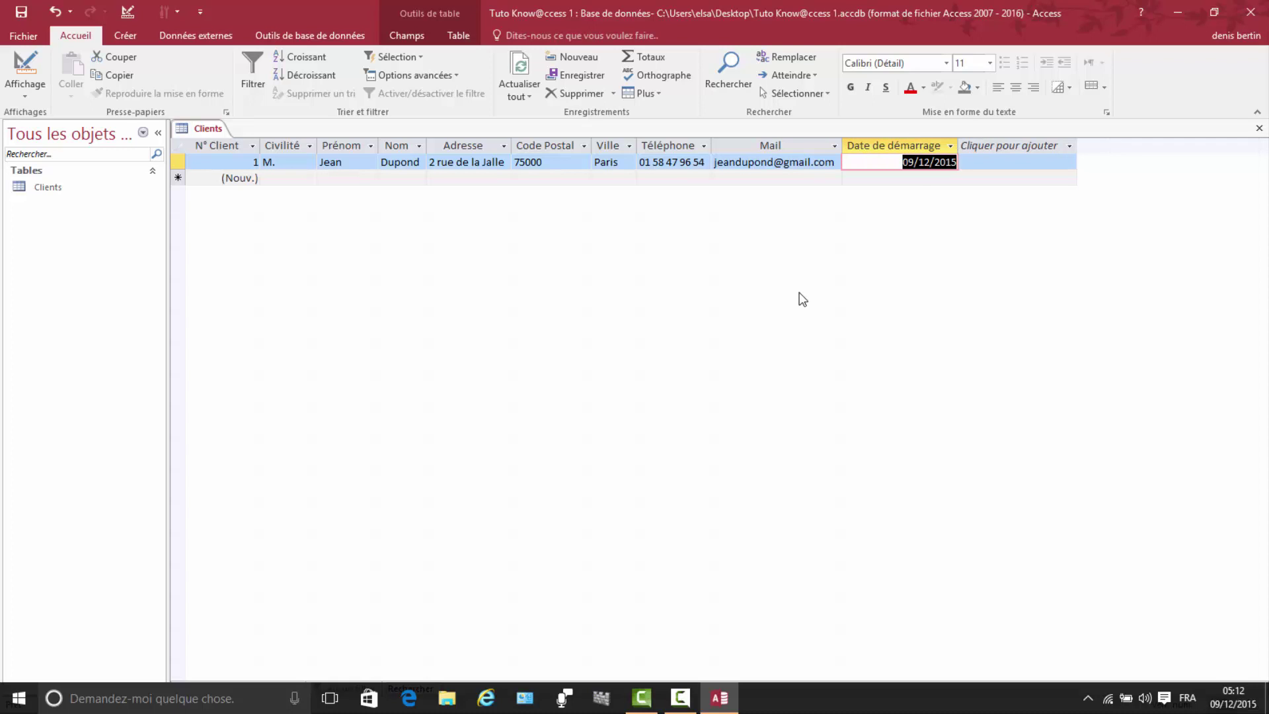
Step: Enter Civilité Mme plus the second client's first name, last name and street address
click(271, 179)
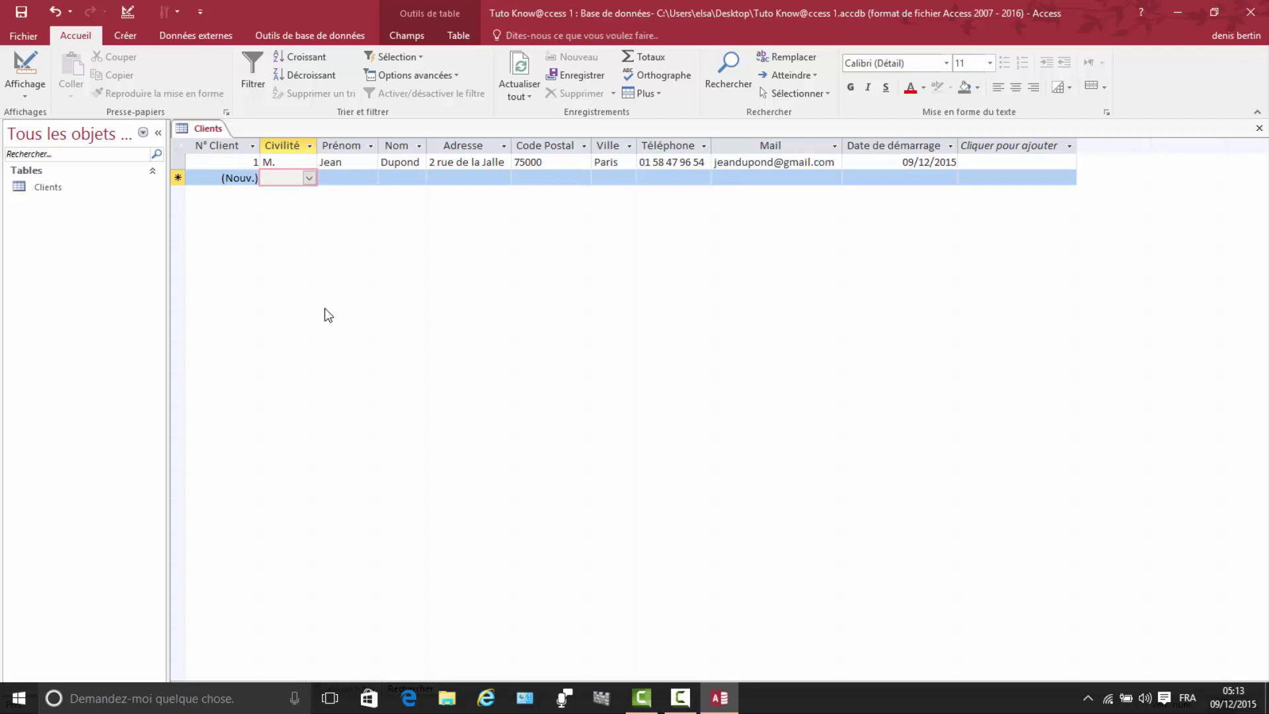
click(309, 178)
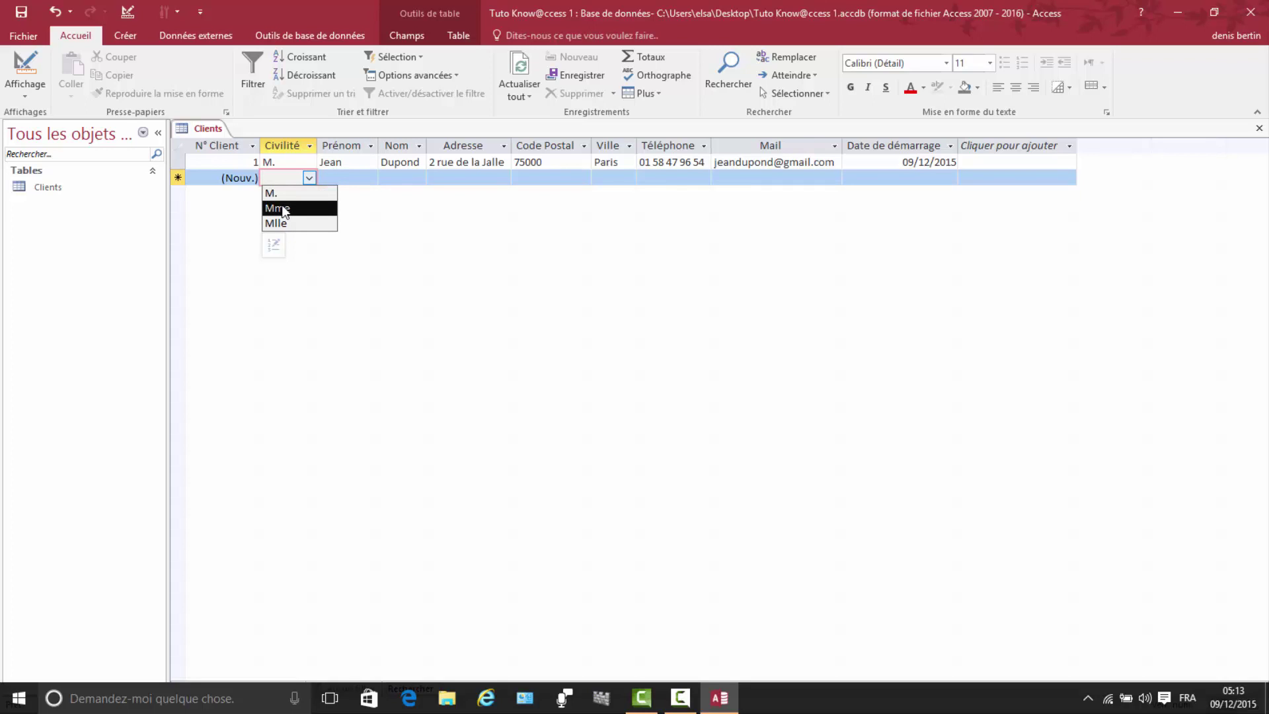
click(282, 209)
click(331, 179)
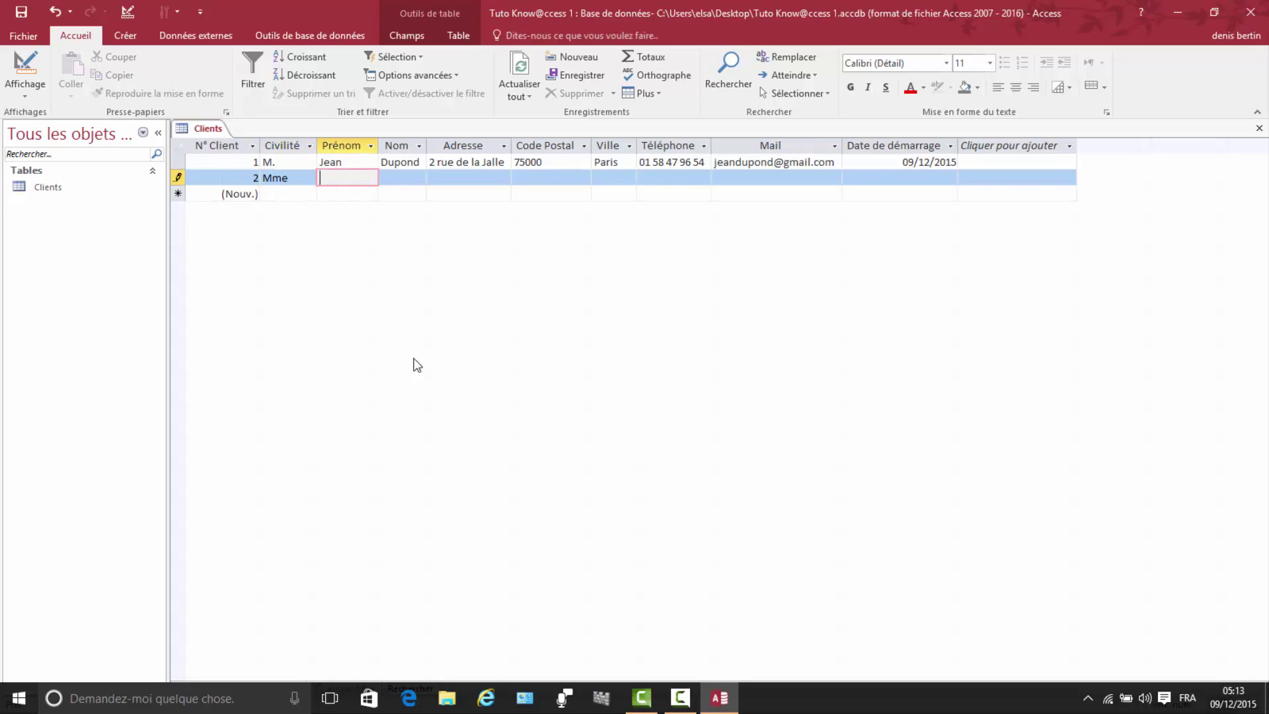
click(390, 188)
click(392, 178)
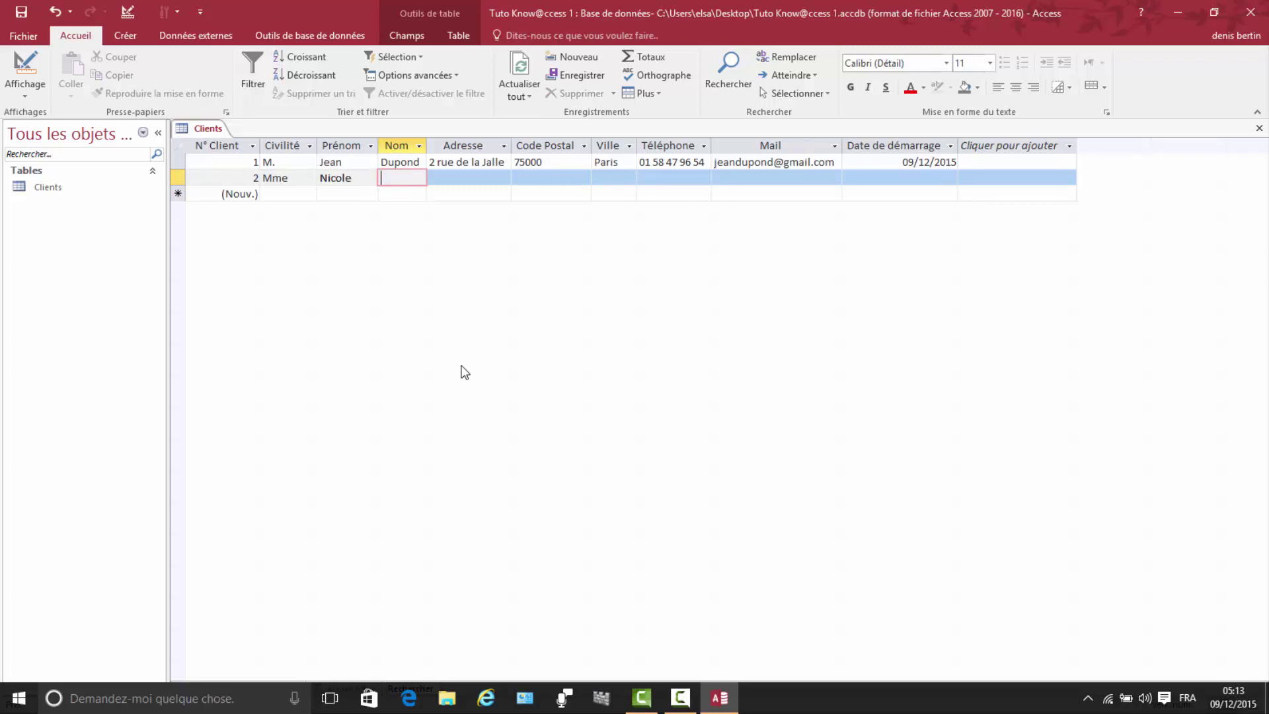
click(433, 176)
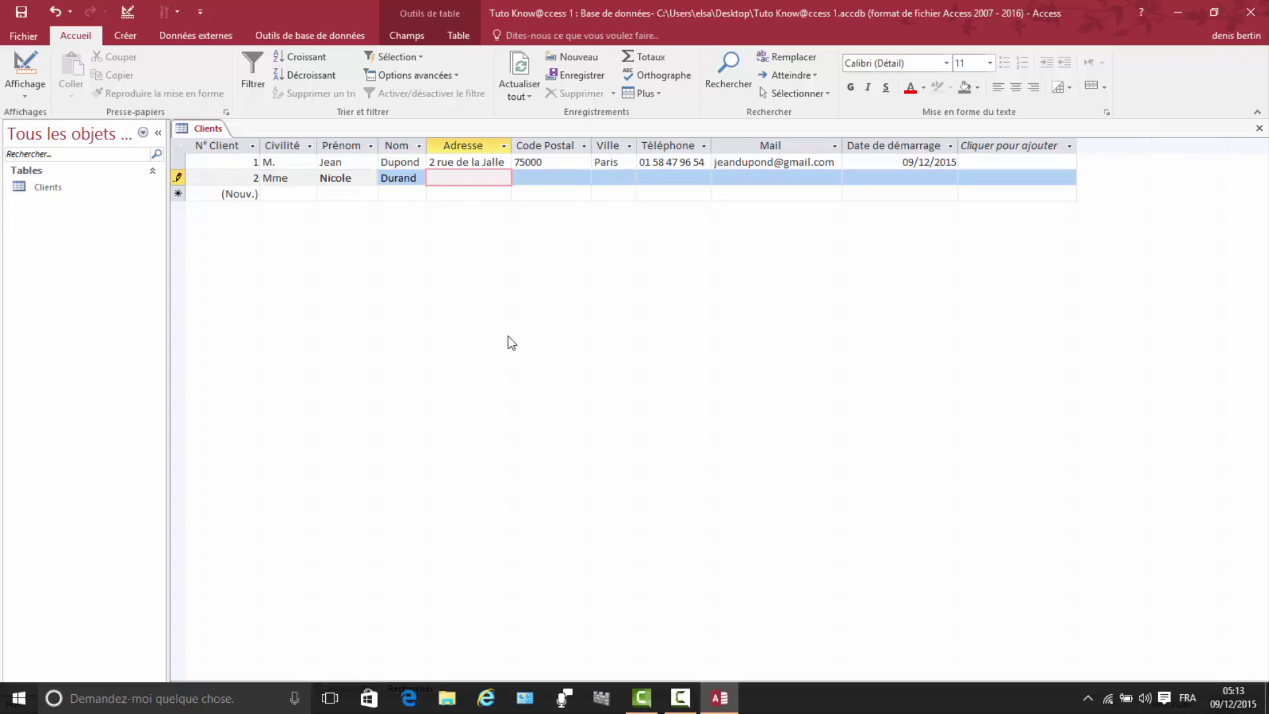
Step: Enter the second client's postal code and city, correcting a typo in the city name
click(523, 179)
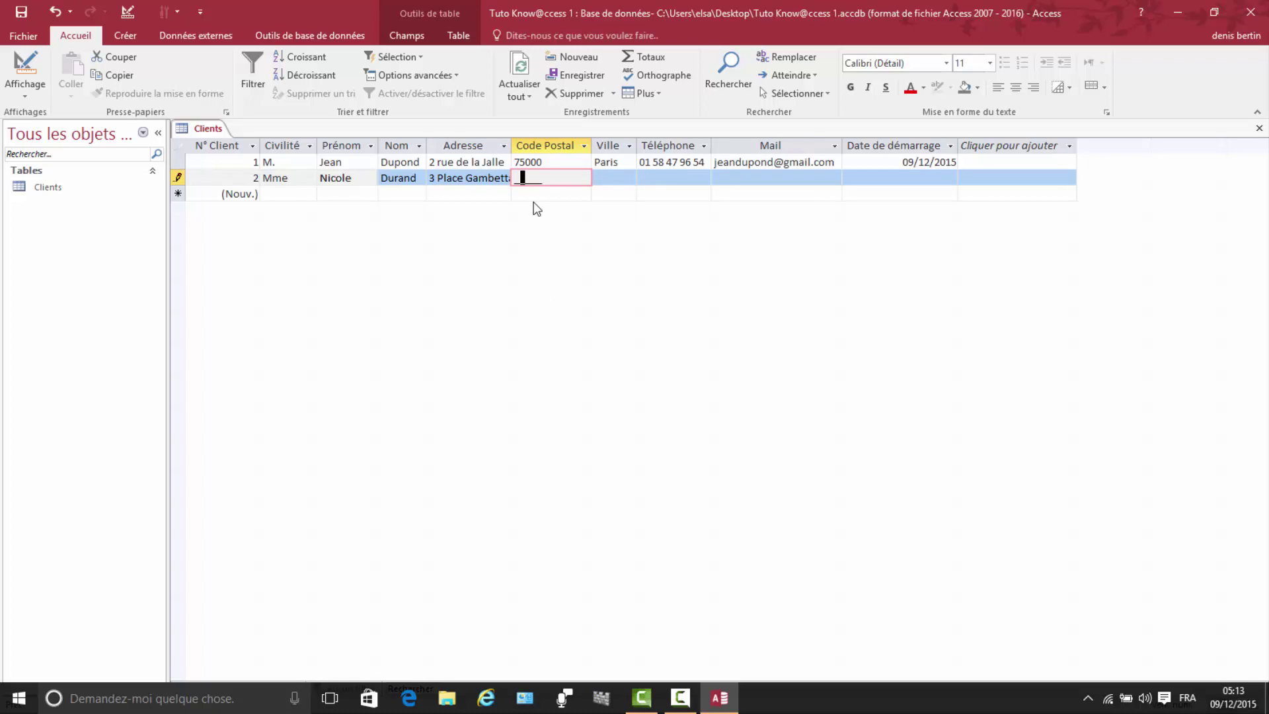
click(518, 179)
text(69000)
click(601, 179)
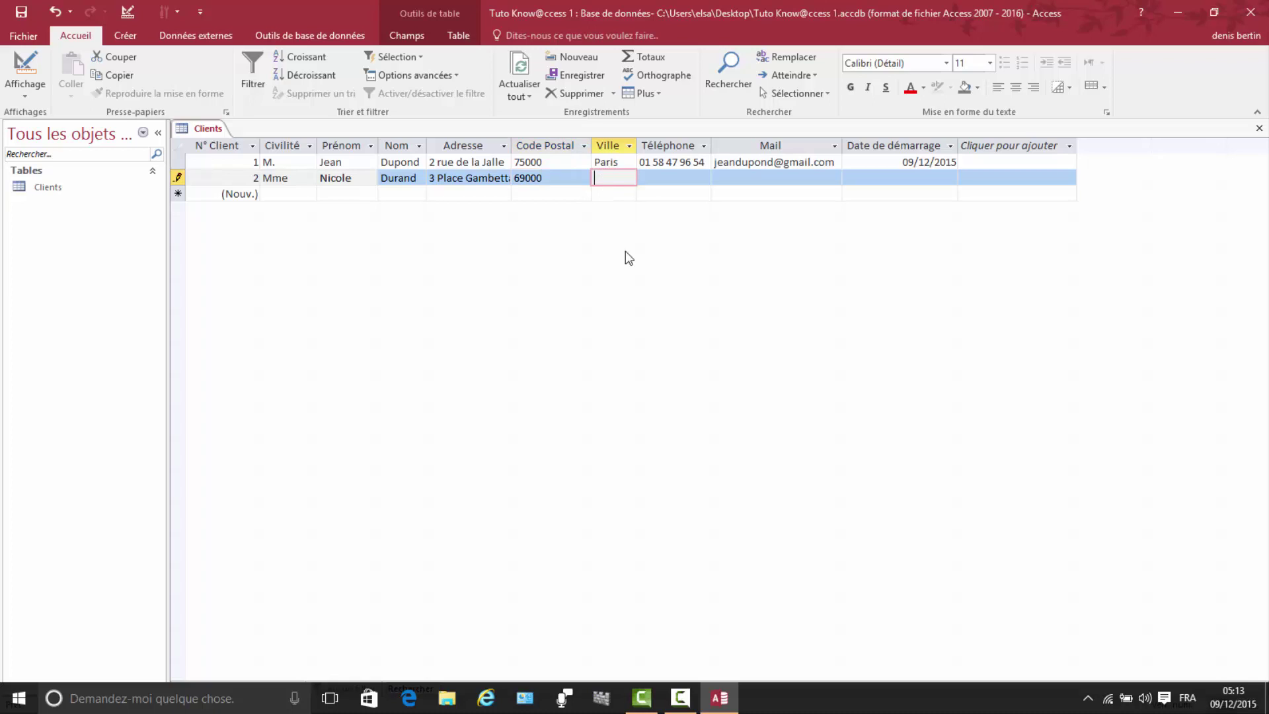
text(L)
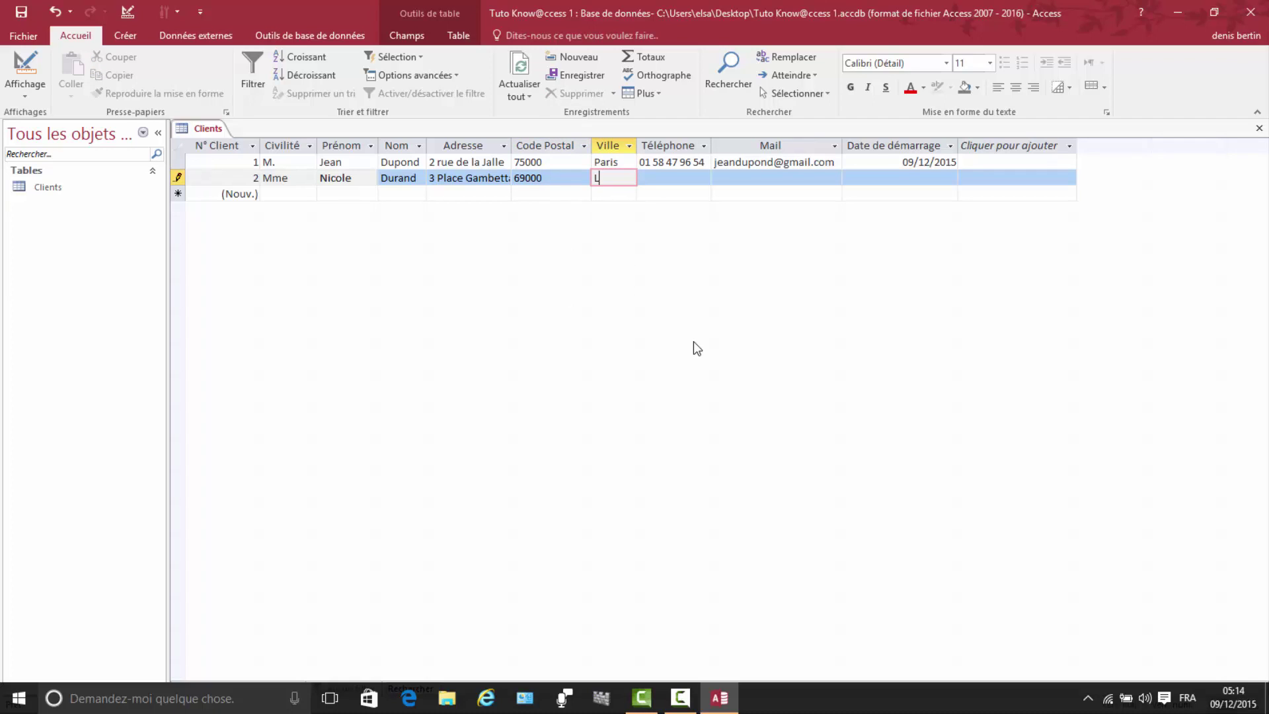
text(ion)
key(Left)
key(Left)
key(BackSpace)
text(y)
Step: Add the second client's phone number, e-mail address and start date 09/12/2015
click(644, 179)
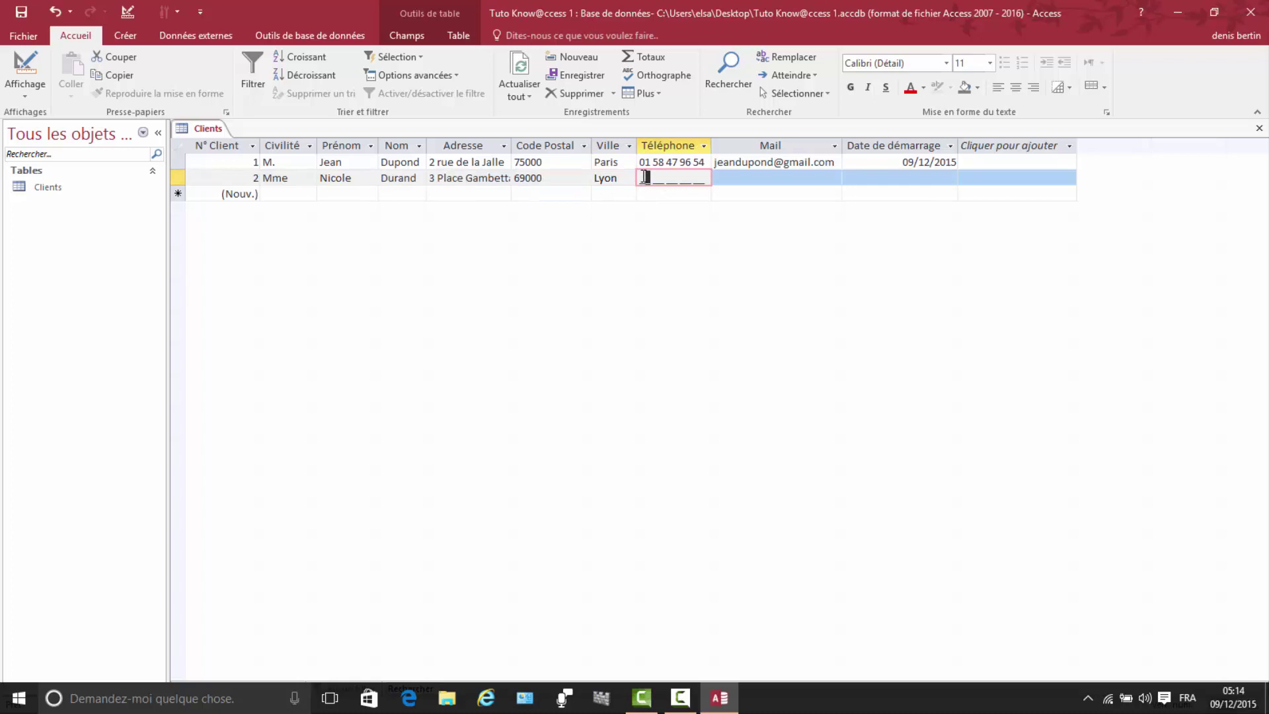
click(720, 181)
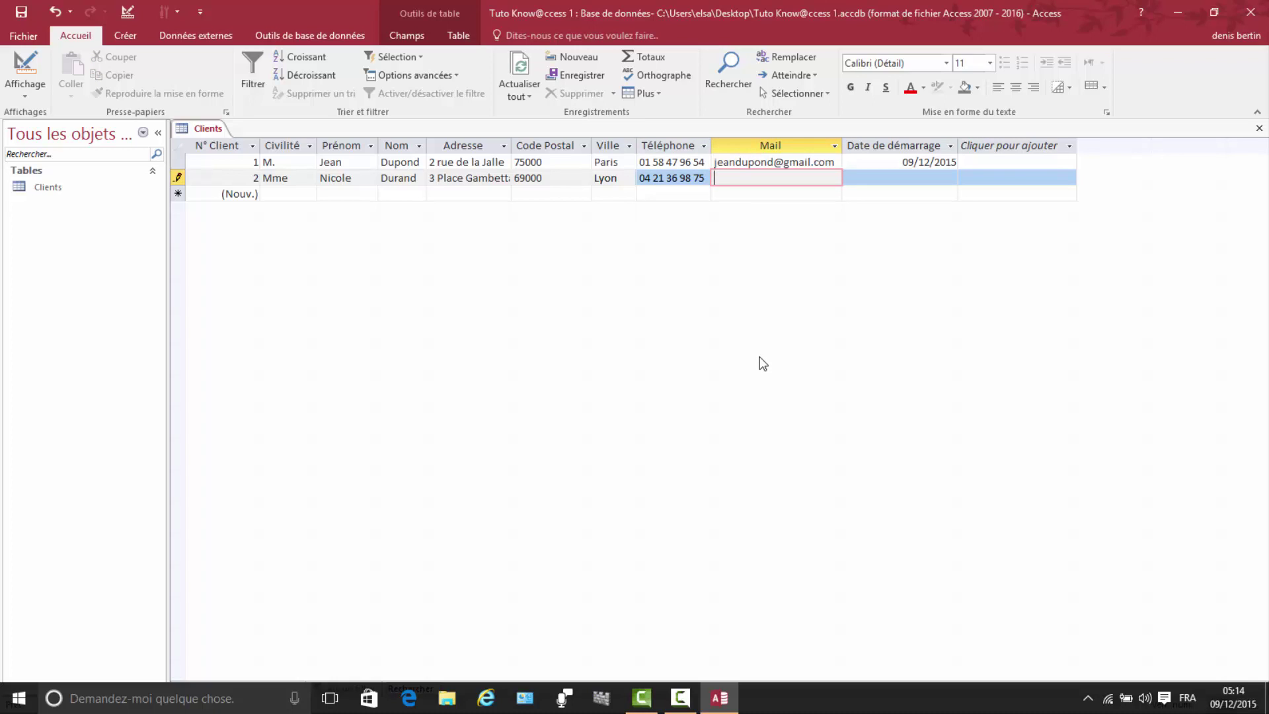
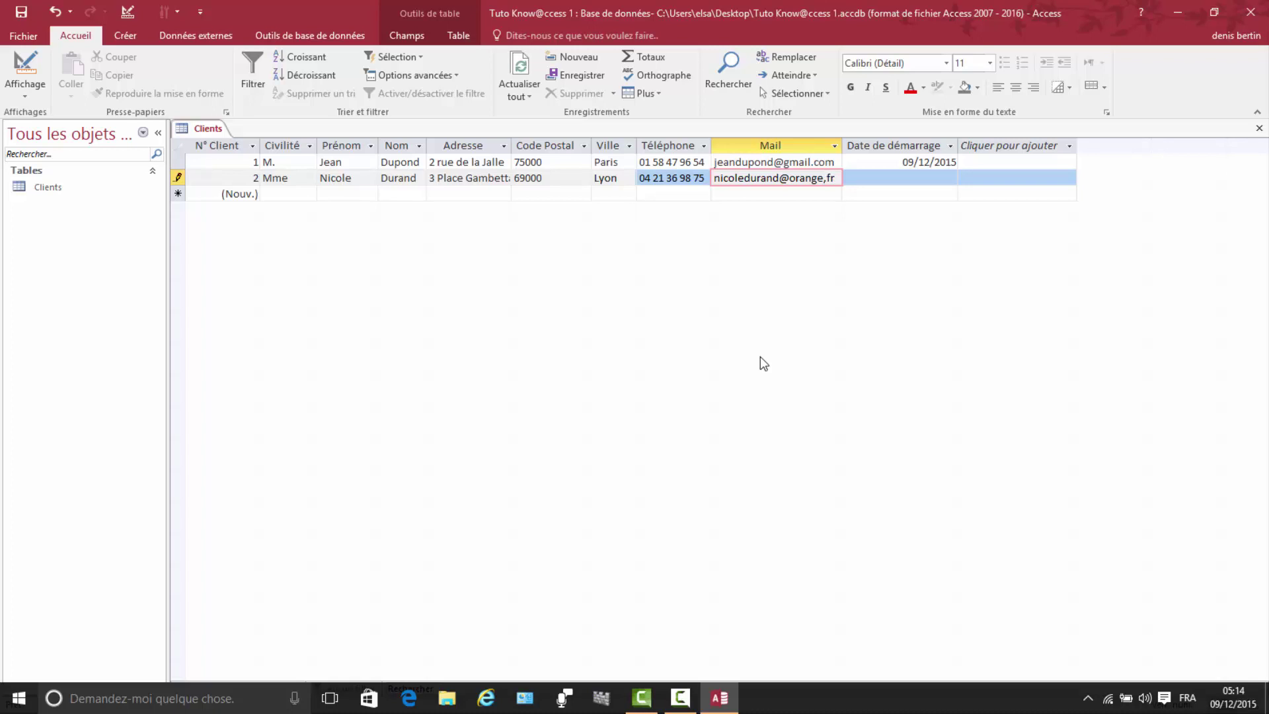
click(873, 180)
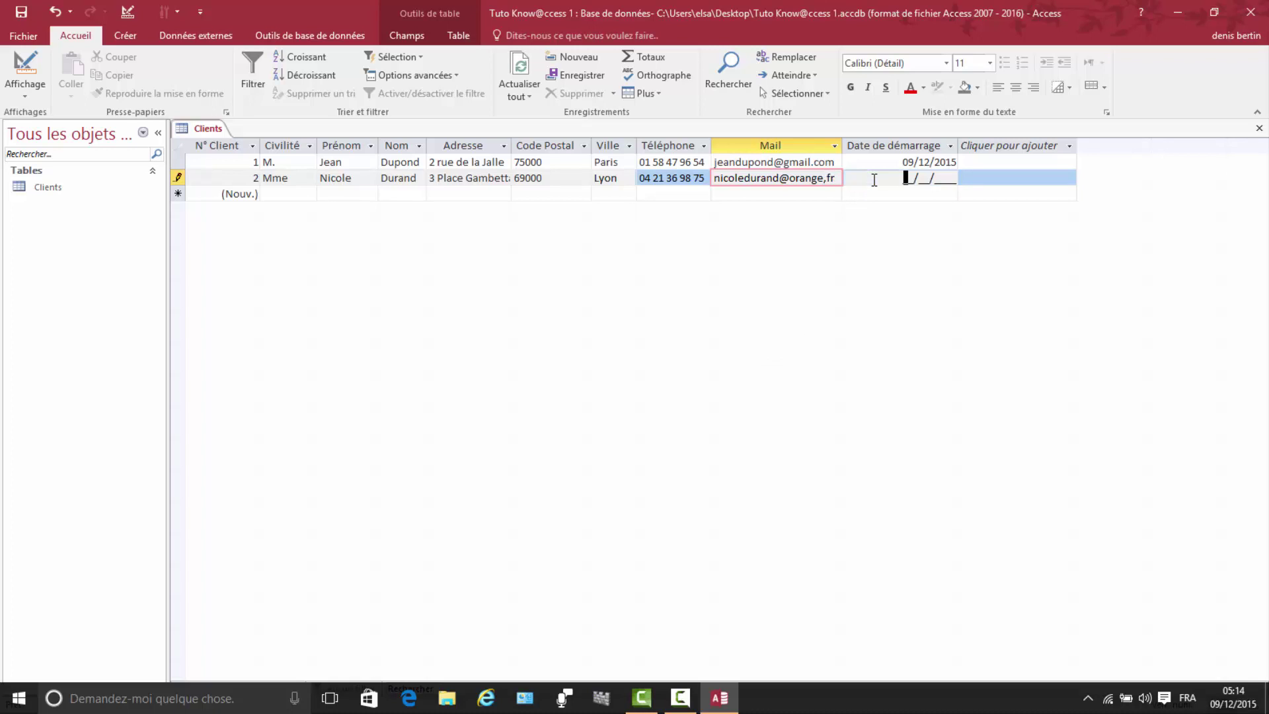
text(0)
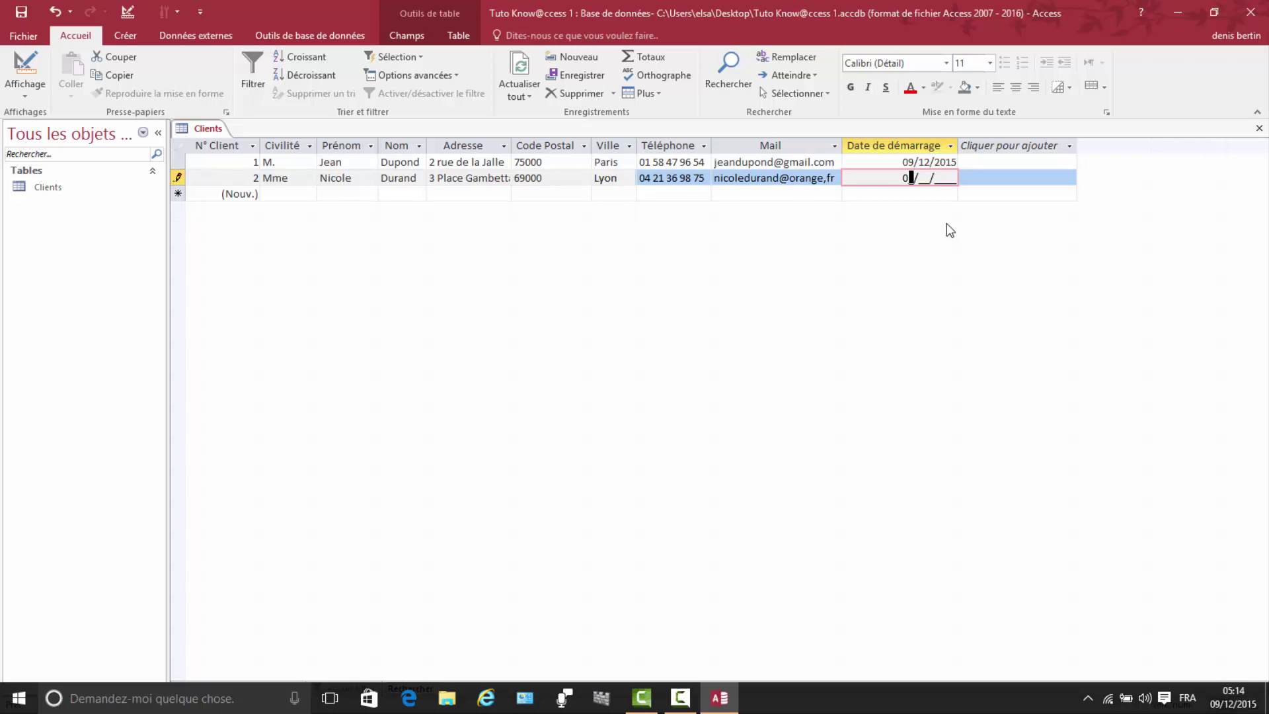
text(9/12/2015)
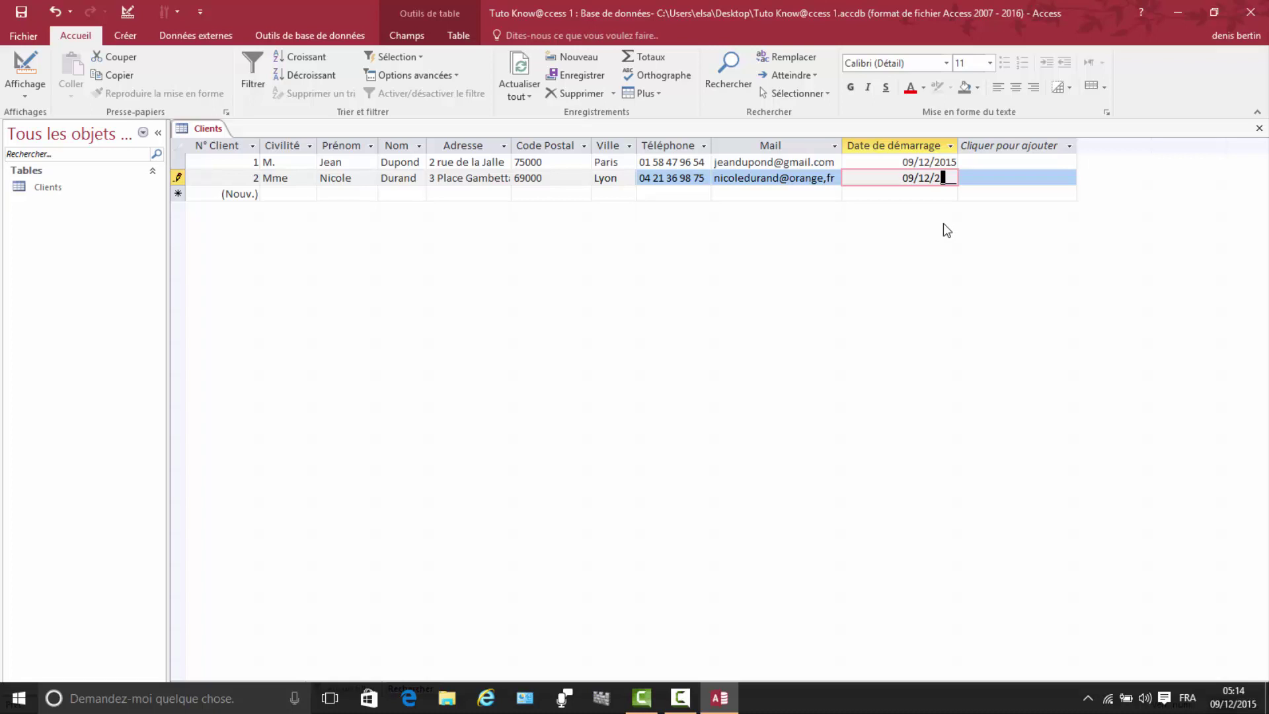
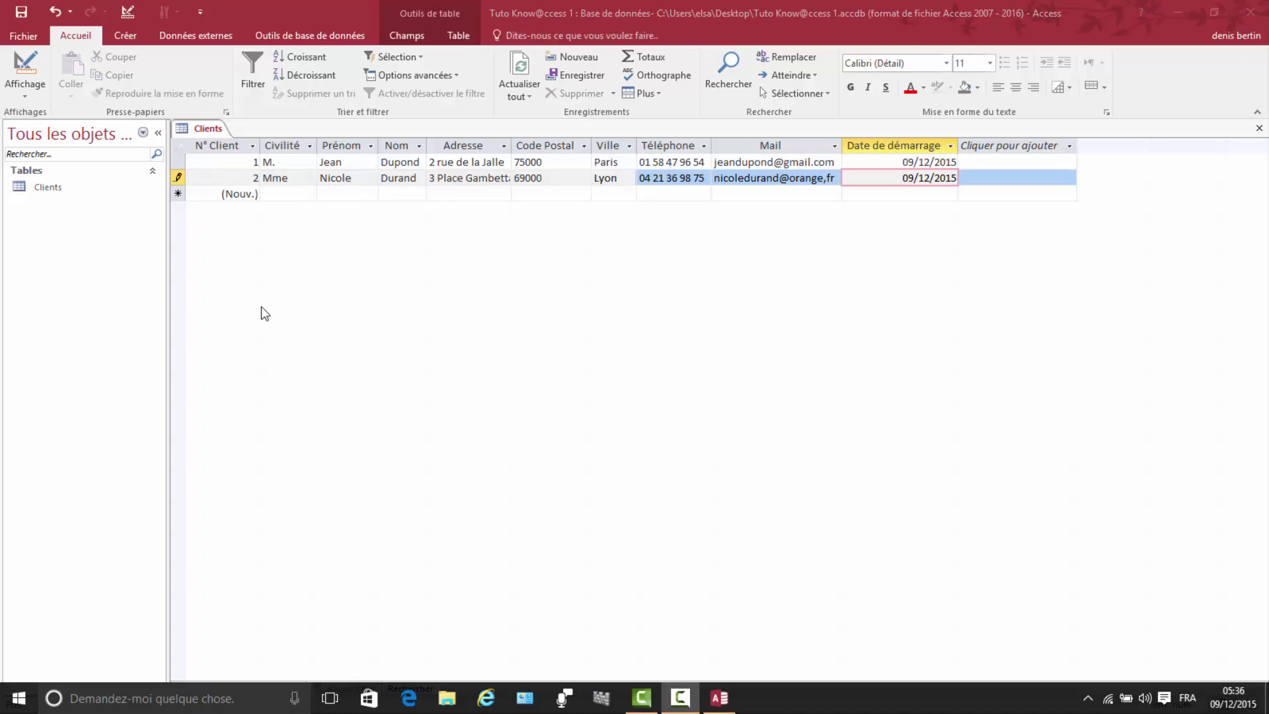
Step: Close the Clients table, saving its layout changes
right_click(210, 131)
click(269, 163)
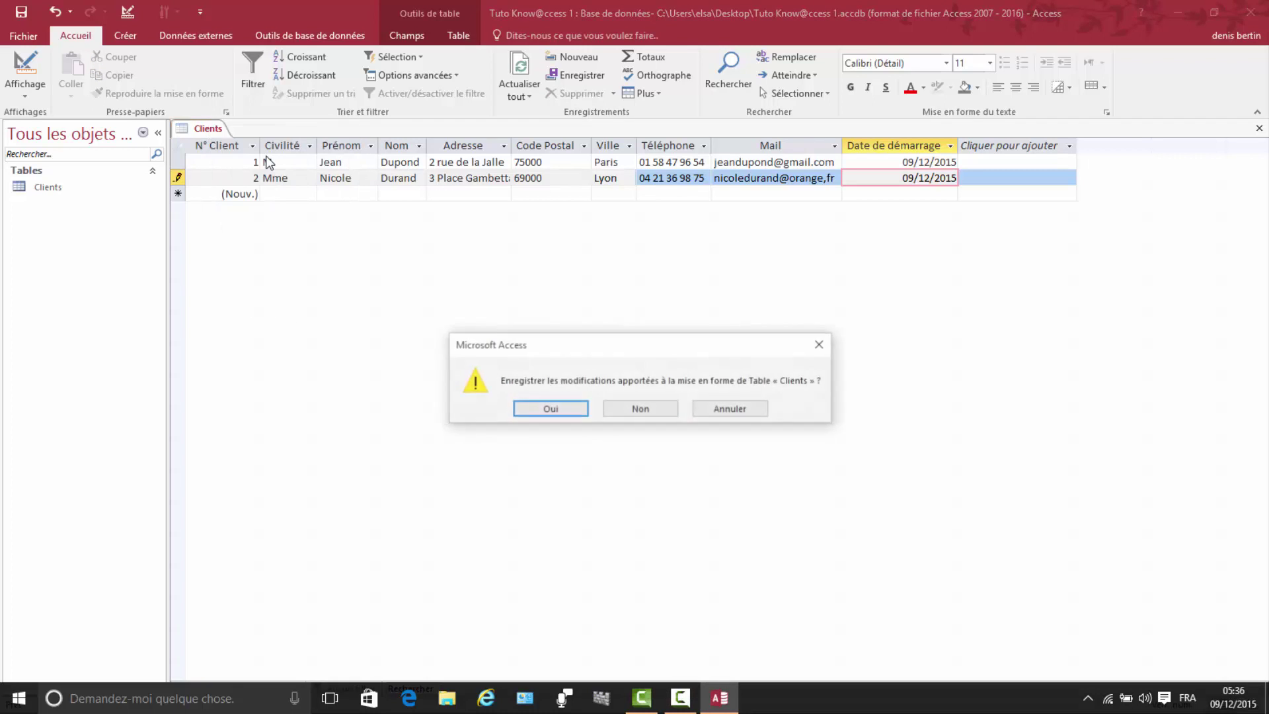
click(558, 408)
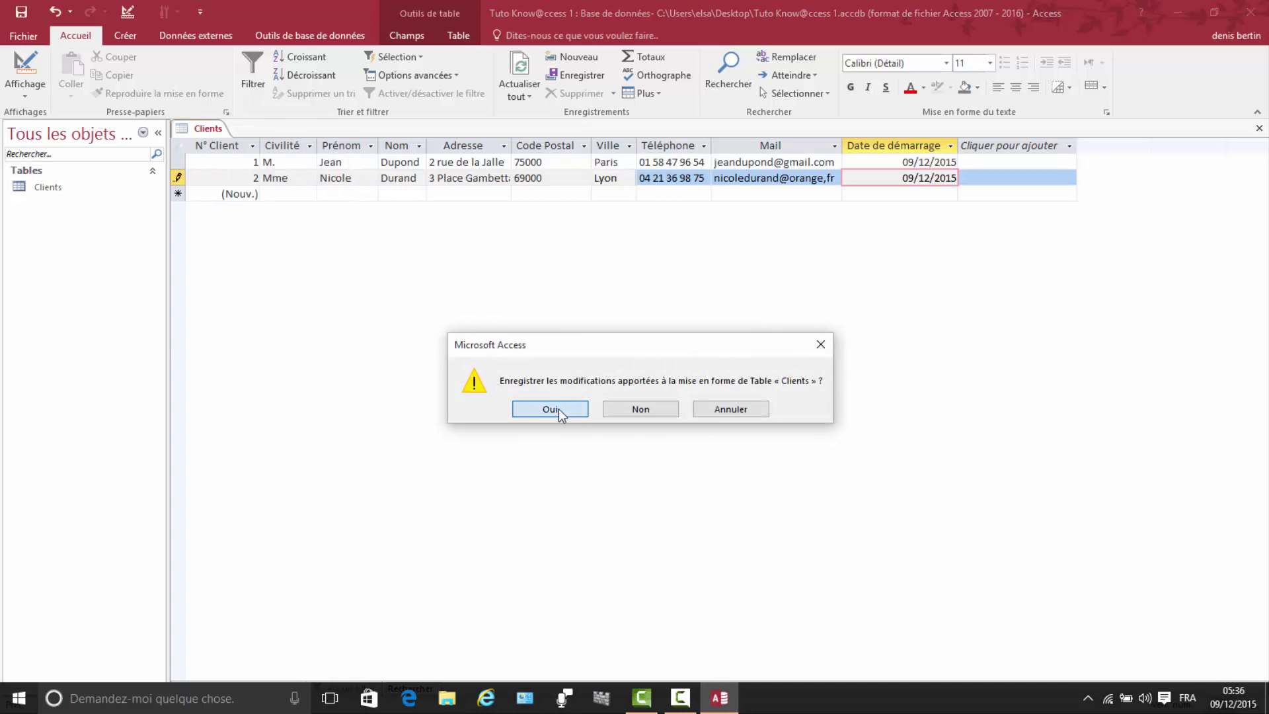
click(127, 37)
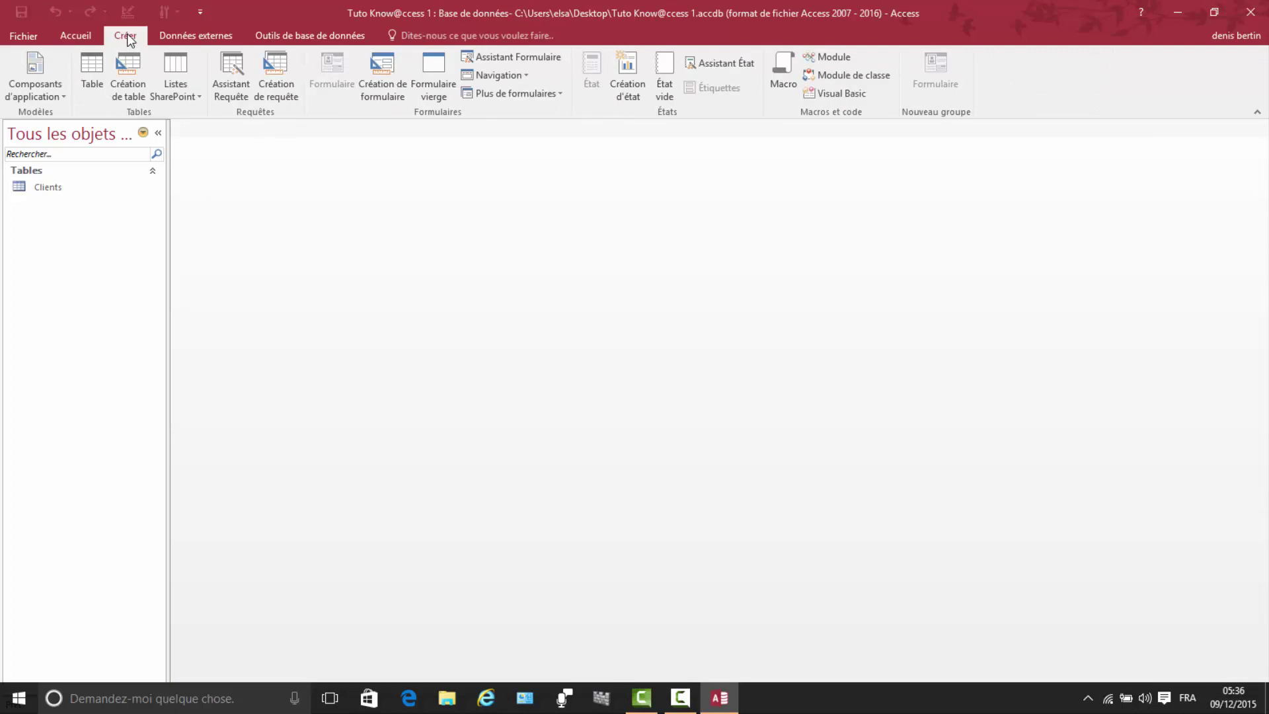
Step: Start a new table design with N°_Prestation as an AutoNumber field
click(127, 76)
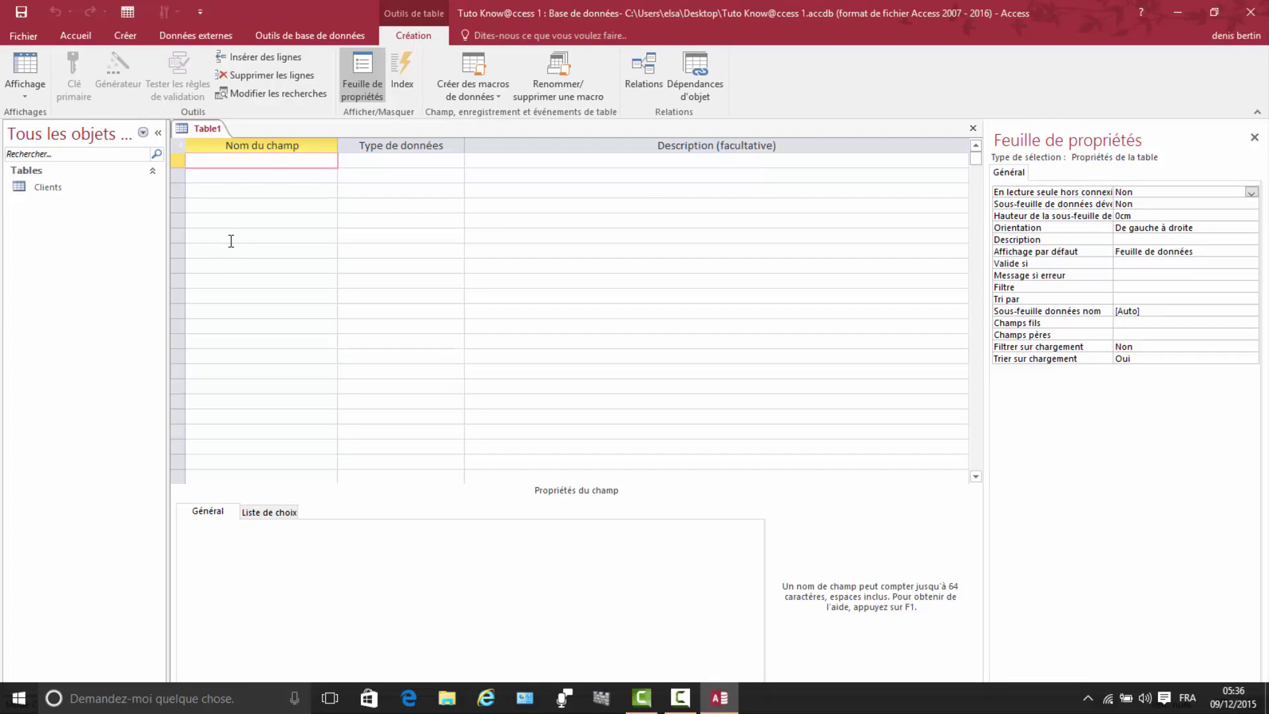
text(n)
key(BackSpace)
text(N°)
text(PRESTATION)
key(BackSpace)
key(BackSpace)
key(BackSpace)
key(BackSpace)
key(BackSpace)
key(BackSpace)
key(BackSpace)
key(BackSpace)
key(BackSpace)
key(BackSpace)
text(Prestation)
click(387, 160)
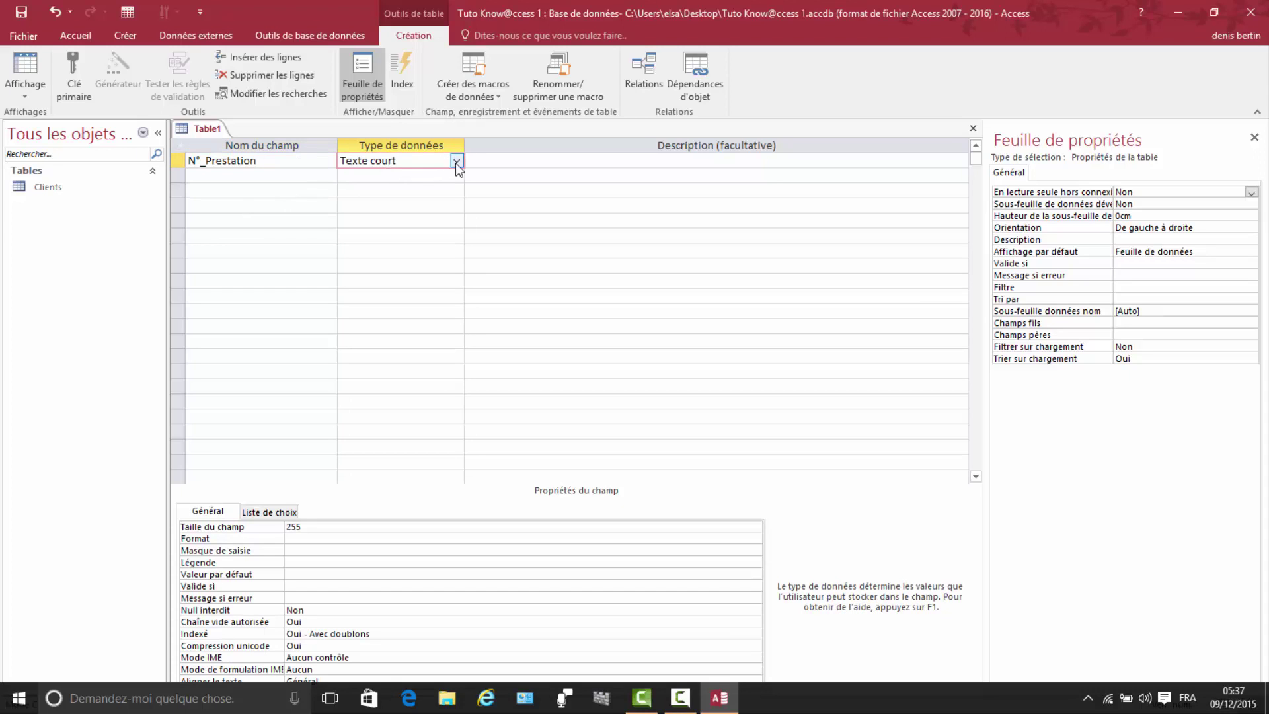
click(456, 161)
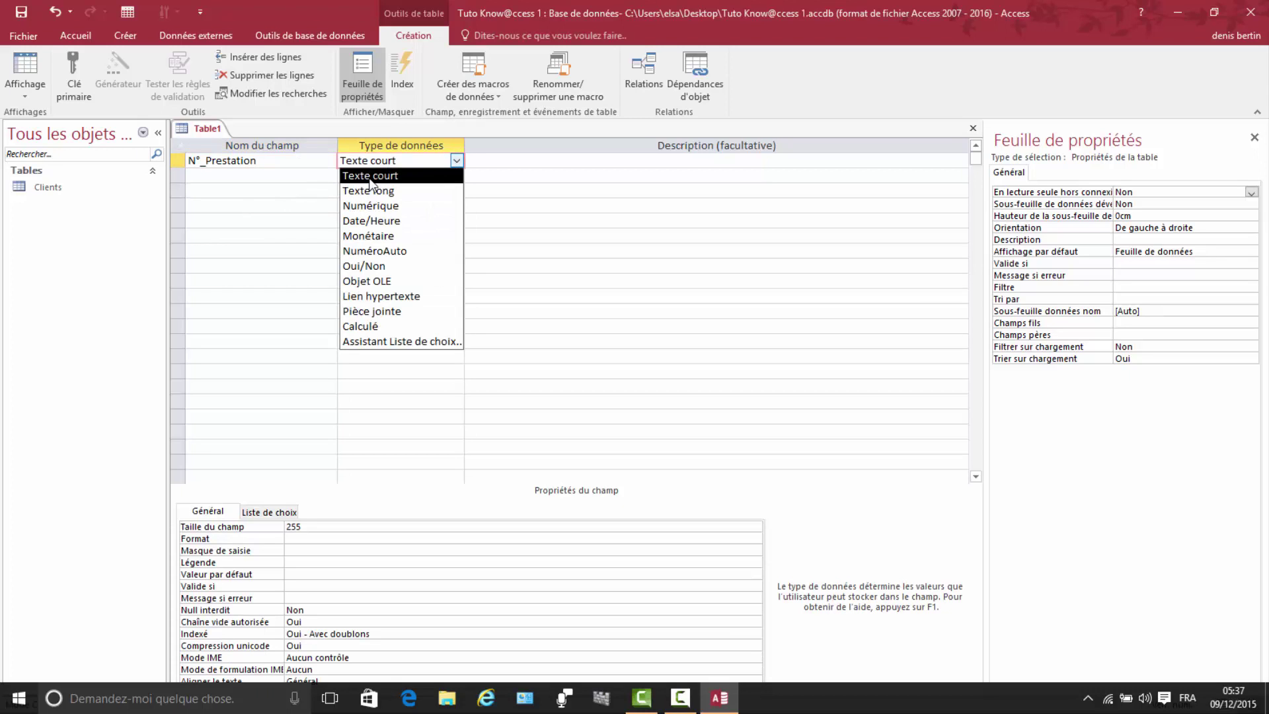
click(373, 251)
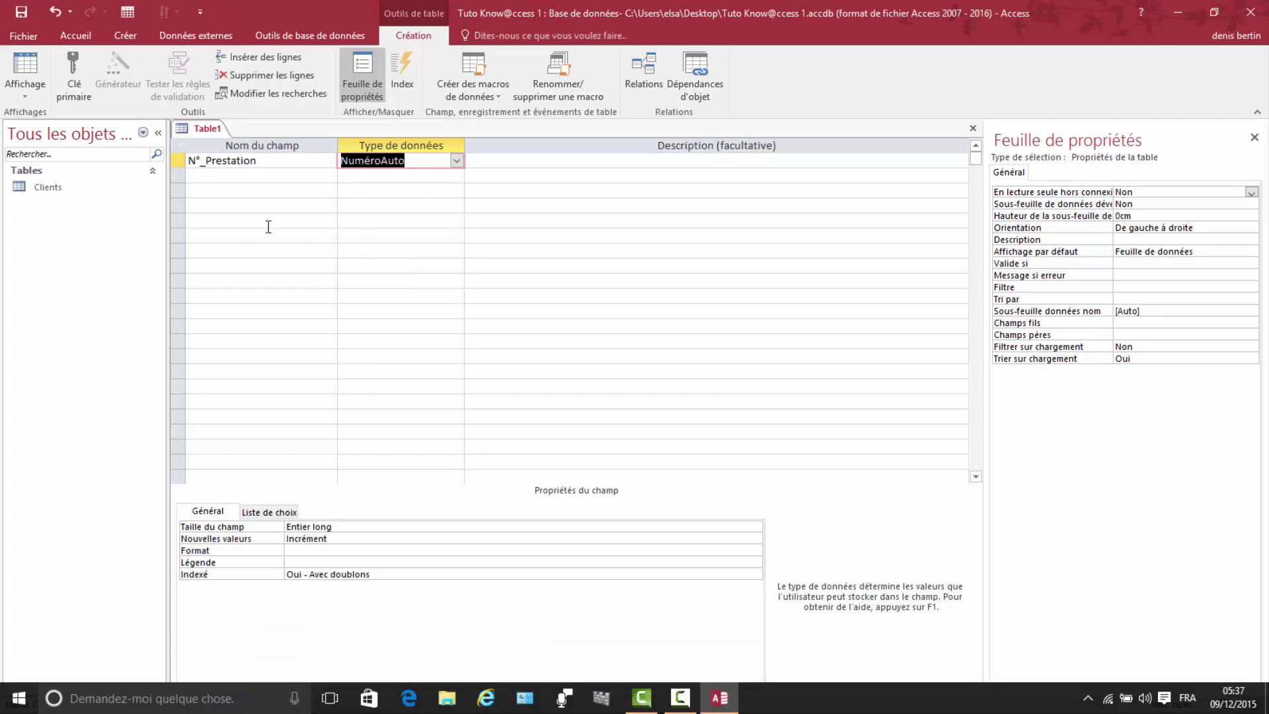
Step: Add Ref_Prestation as short text with field size 15, then name the third field Famille
click(212, 175)
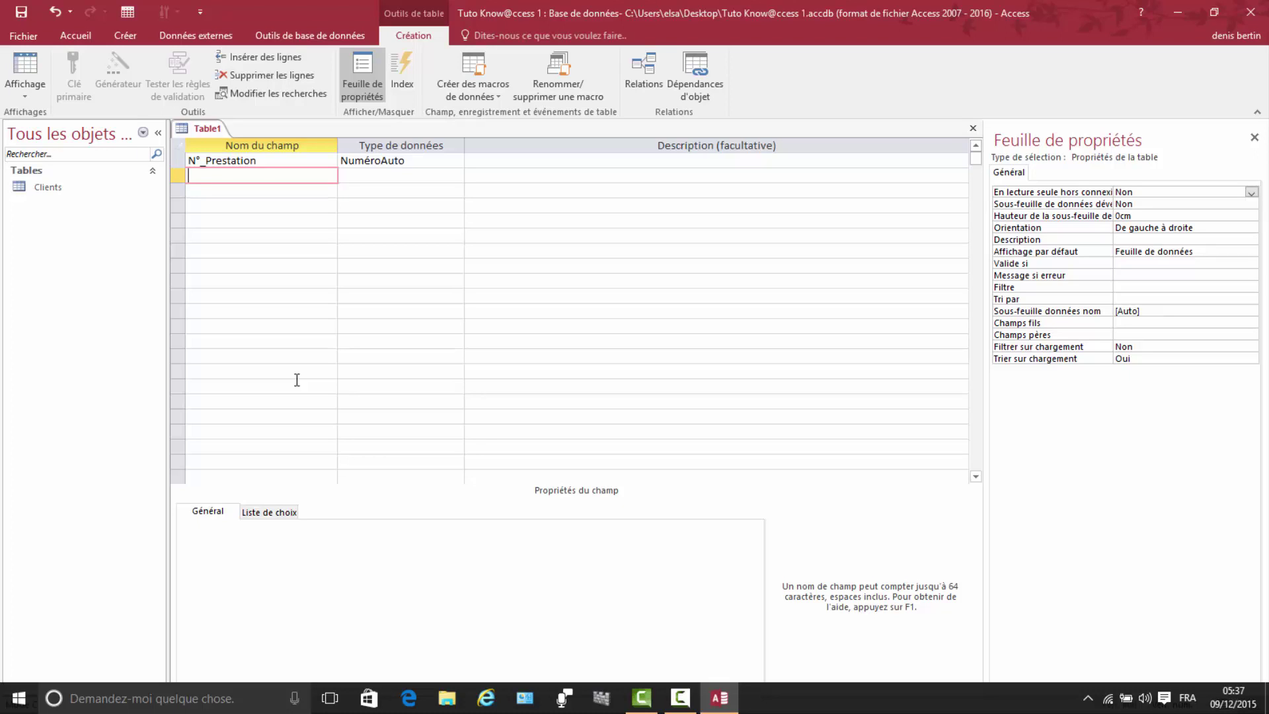
text(Ref_Prestation)
click(404, 176)
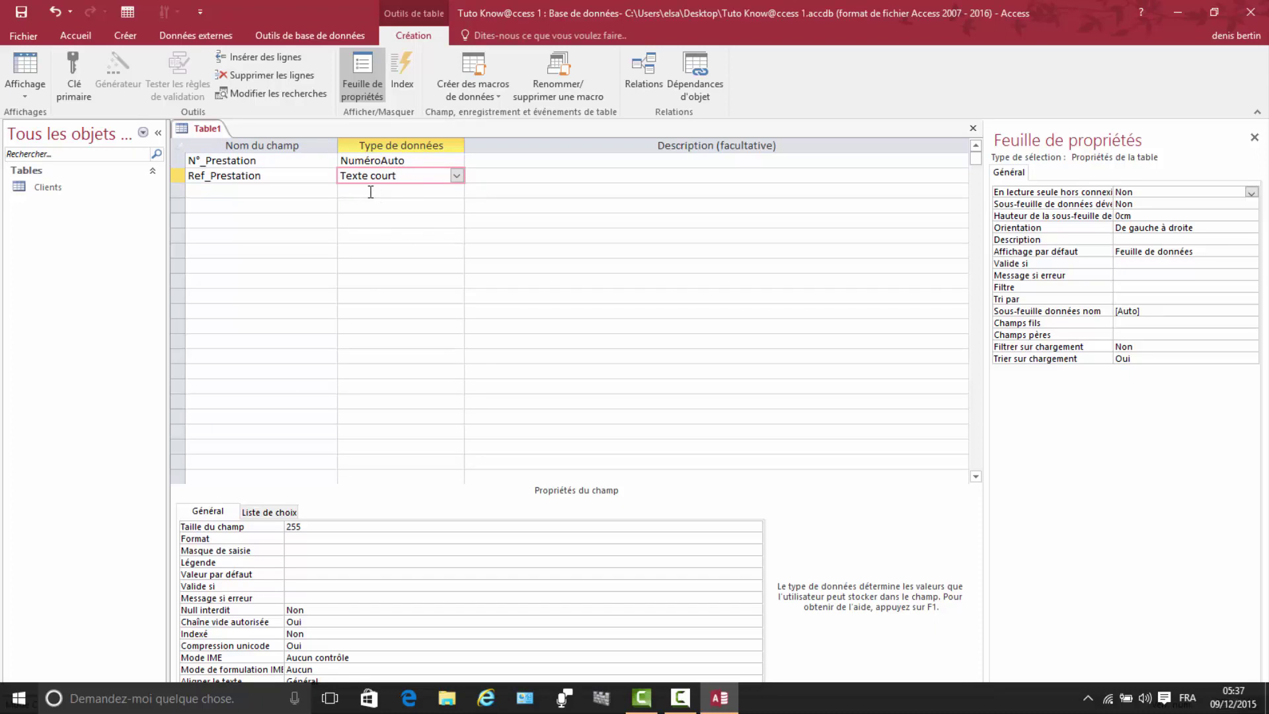
click(306, 526)
key(BackSpace)
key(BackSpace)
key(BackSpace)
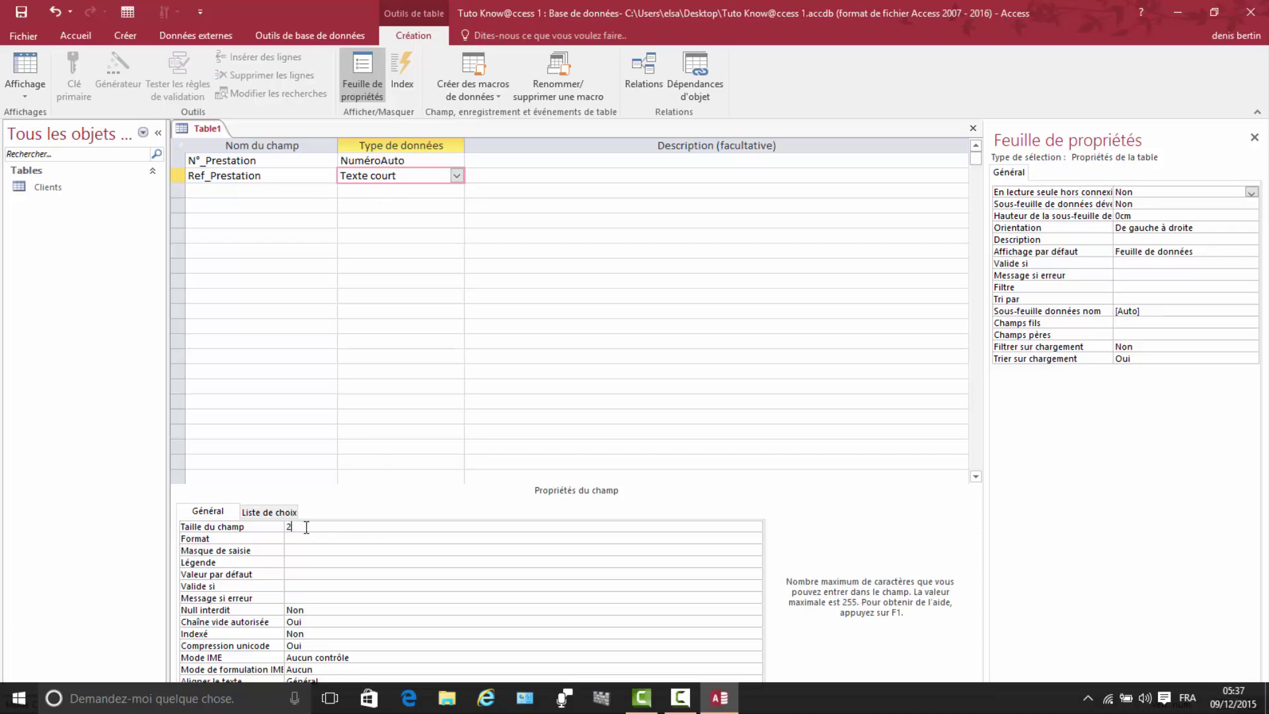
text(15)
click(198, 188)
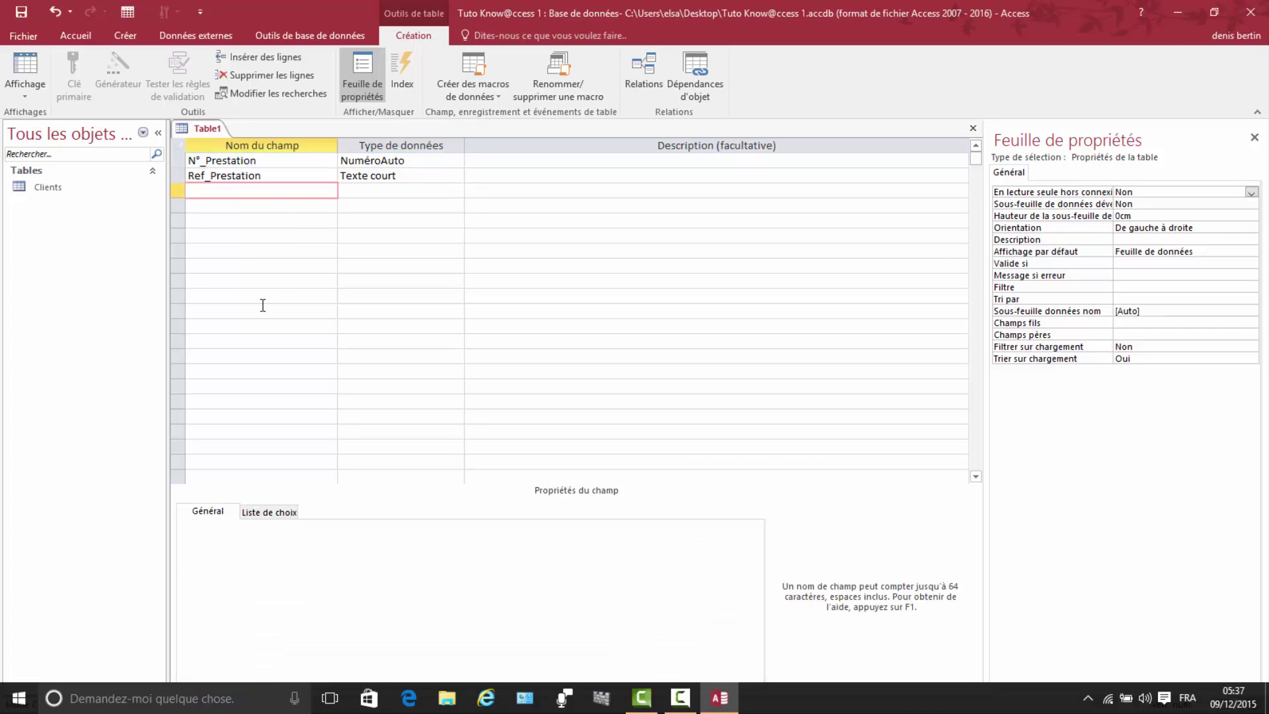
text(Famille)
Step: Keep Famille as short text and add Désignation as short text with field size 150
click(375, 187)
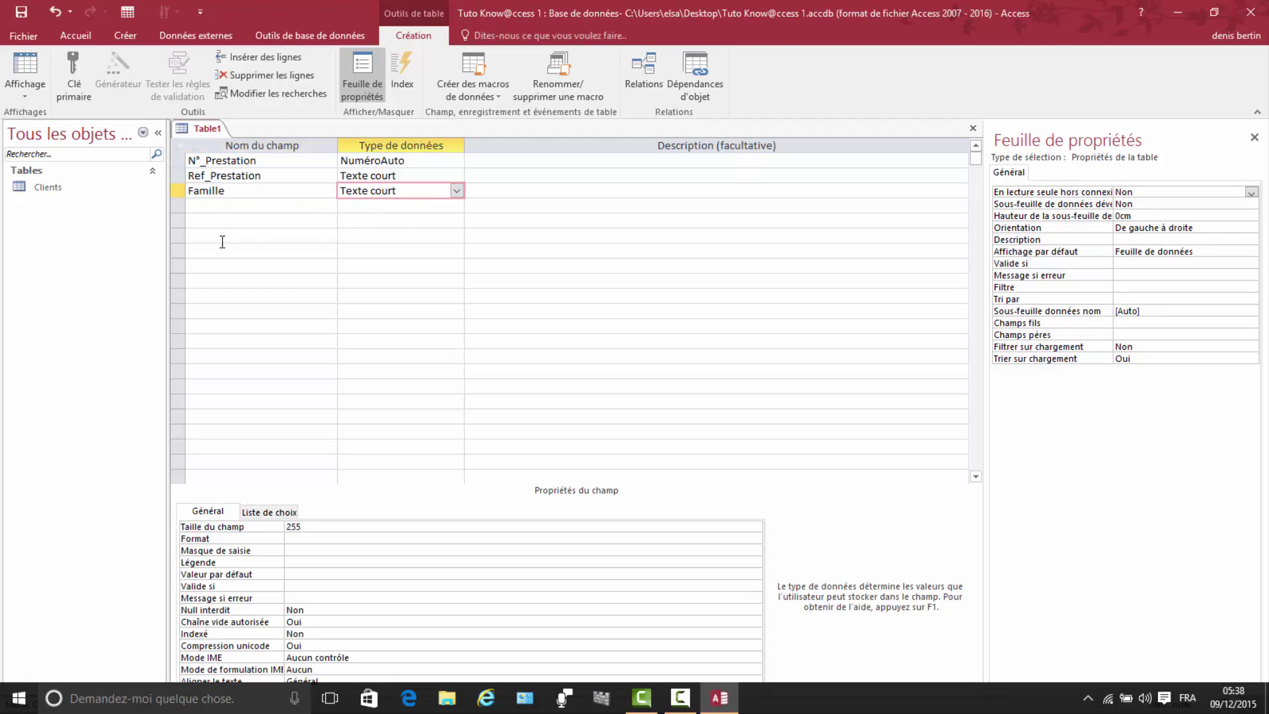
click(205, 206)
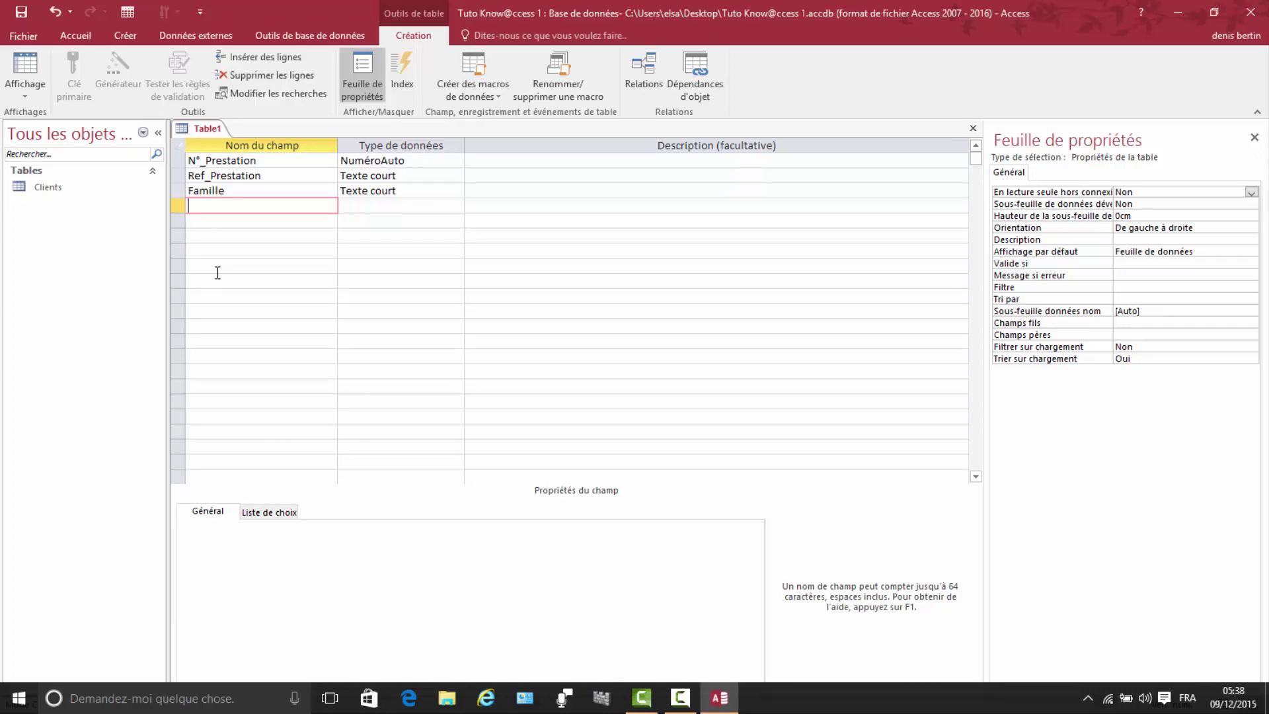
text(Désignation)
click(363, 205)
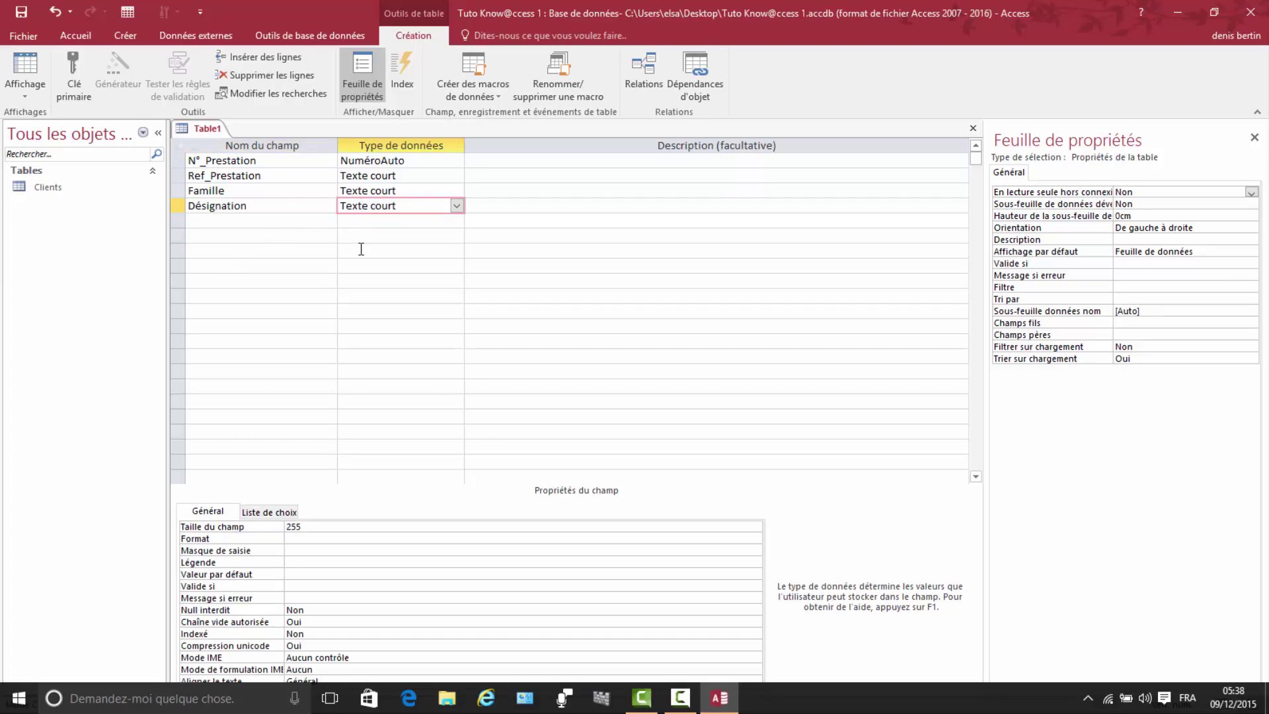
click(305, 525)
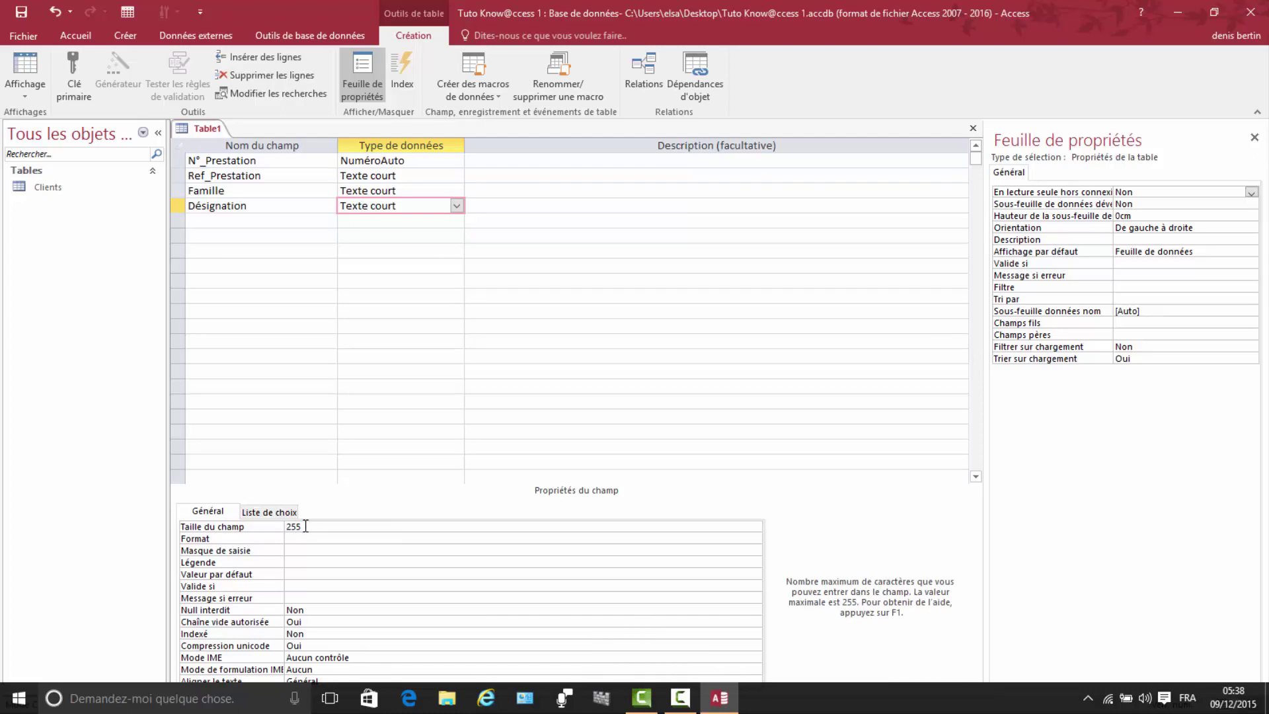
click(267, 526)
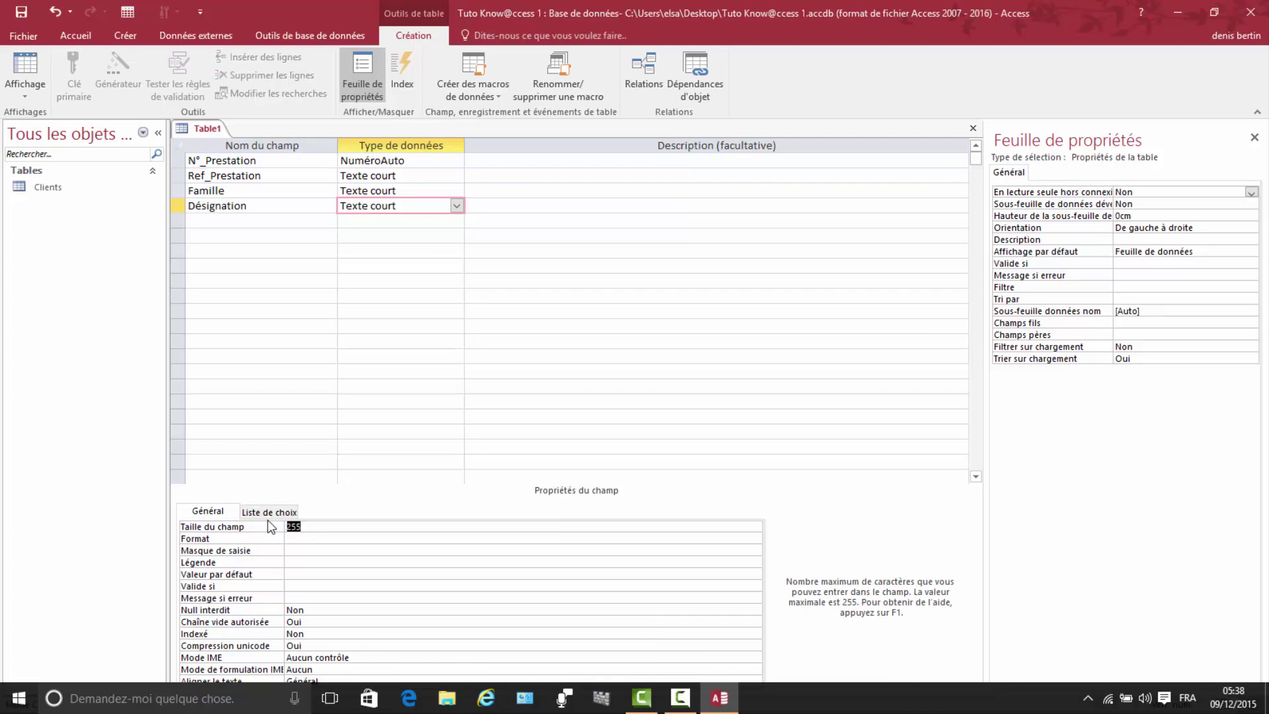
text(150)
Step: Add Prix Unitaire as a currency (Monétaire) field and Quantité as a numeric field
click(201, 219)
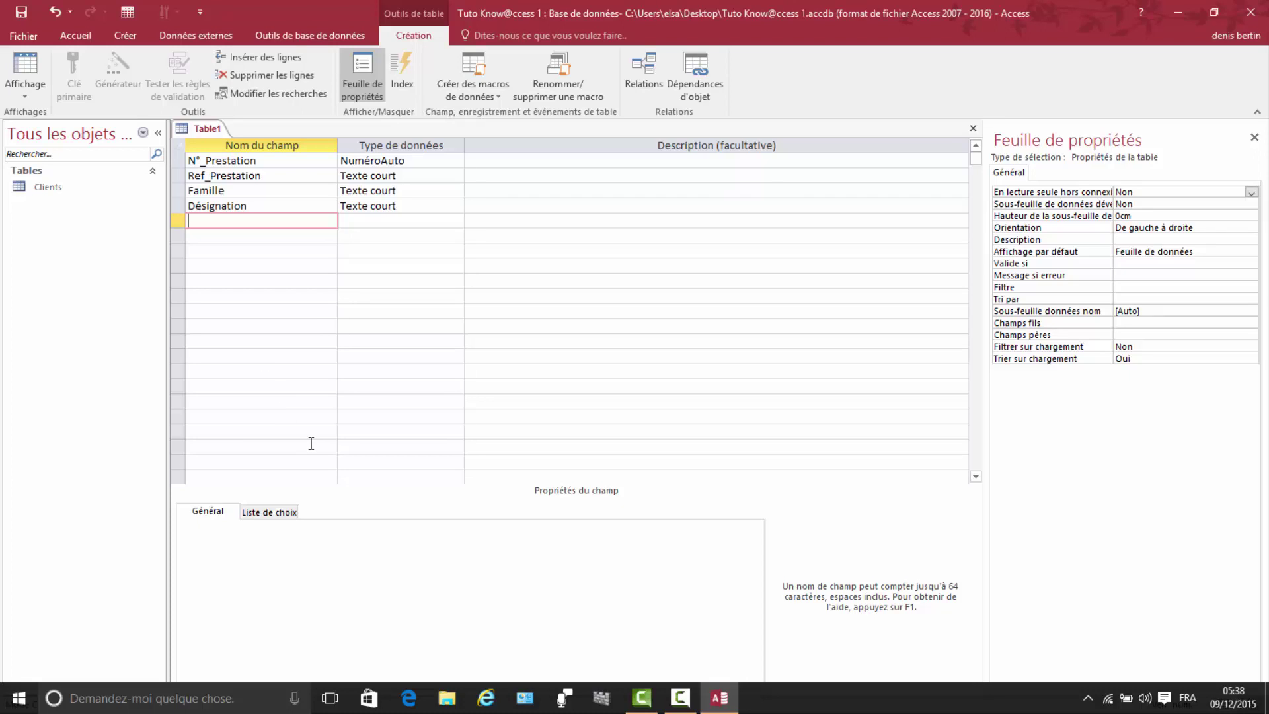
text(Prix Unitaire)
click(358, 222)
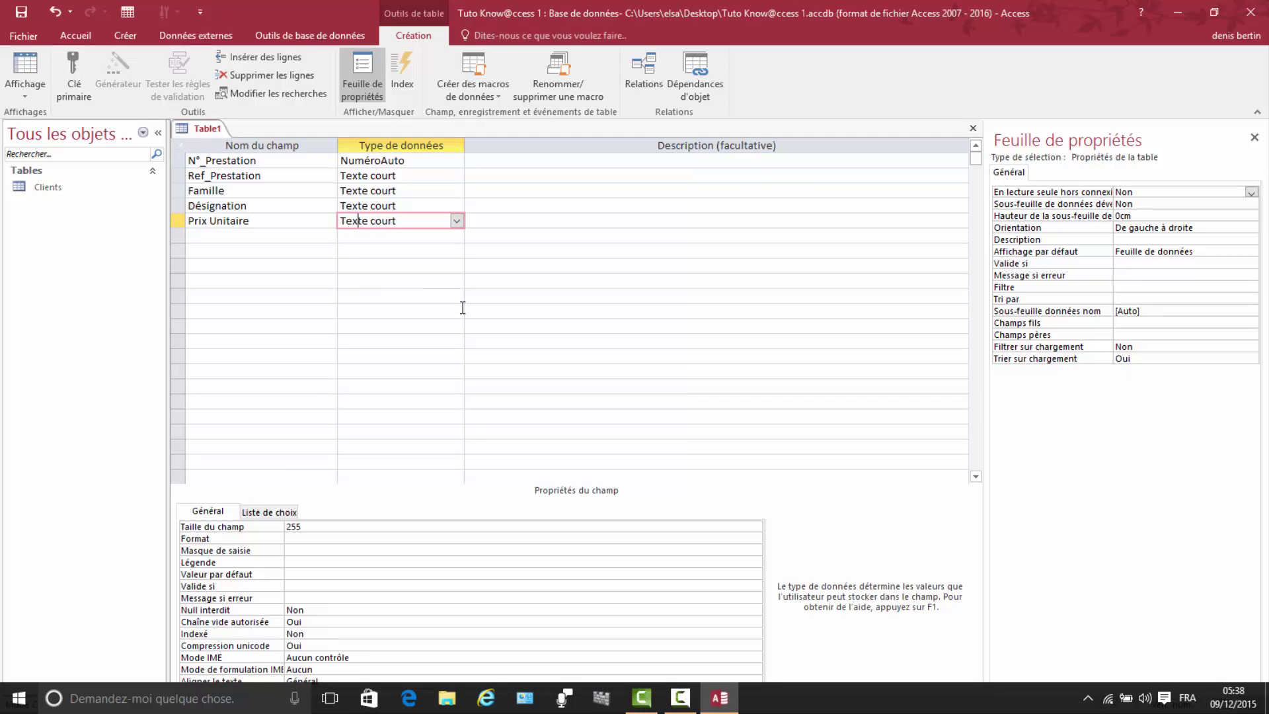
click(457, 221)
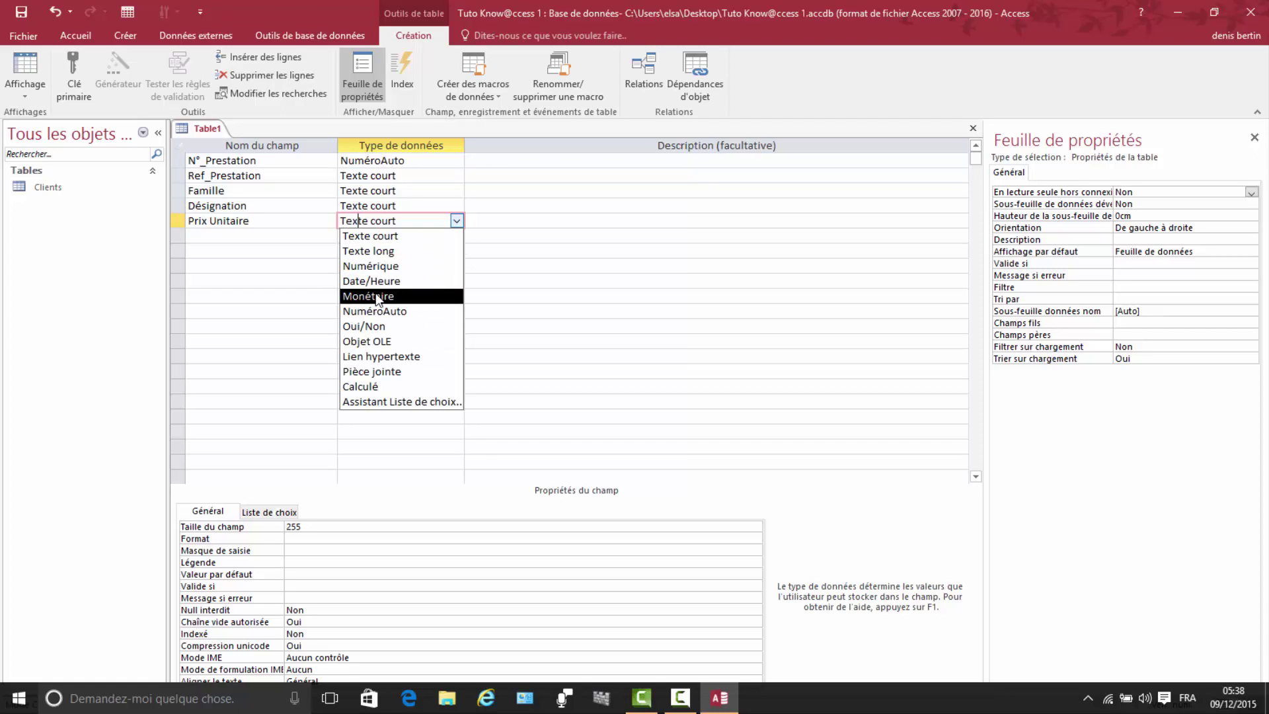
click(376, 296)
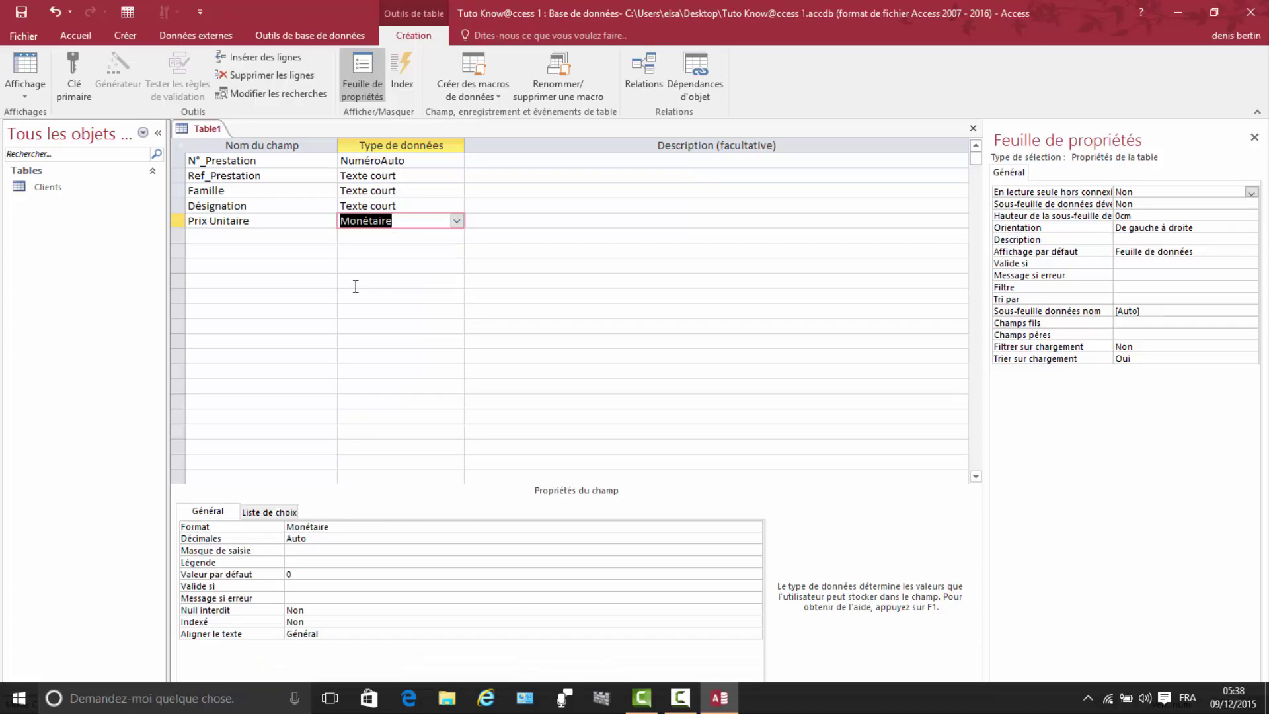
click(203, 237)
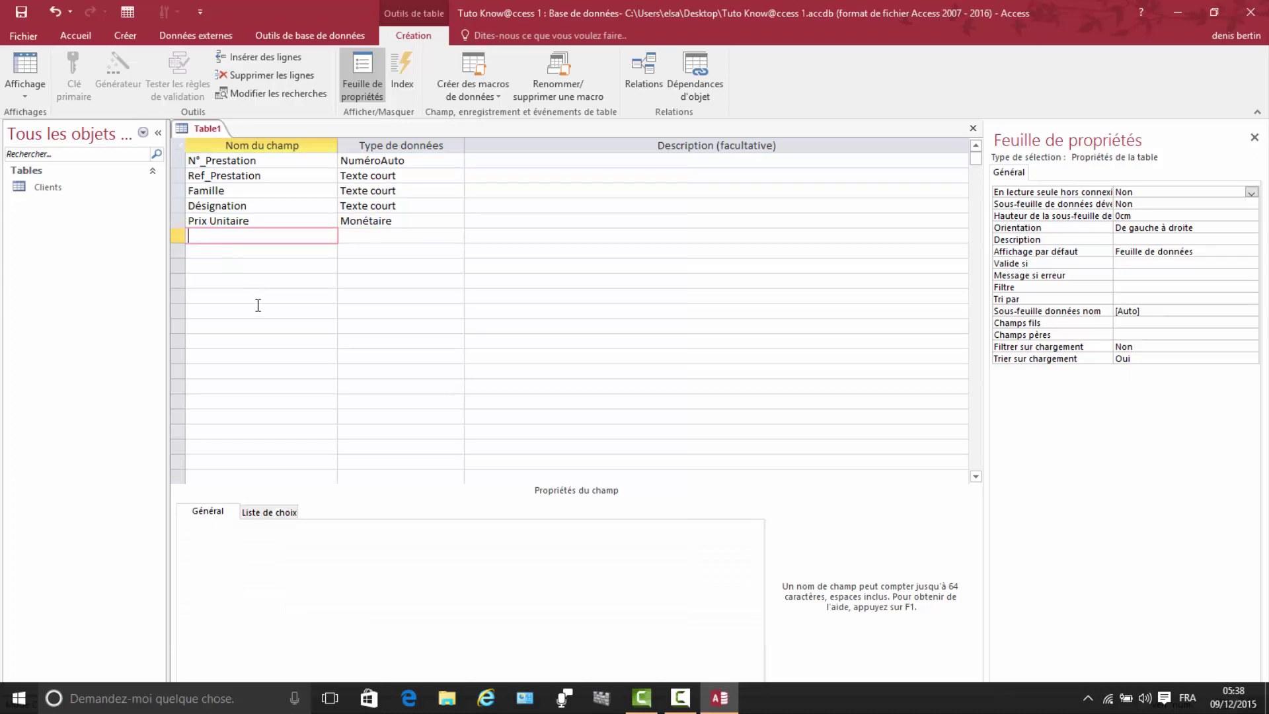
text(Quatité)
click(206, 237)
text(n)
click(368, 236)
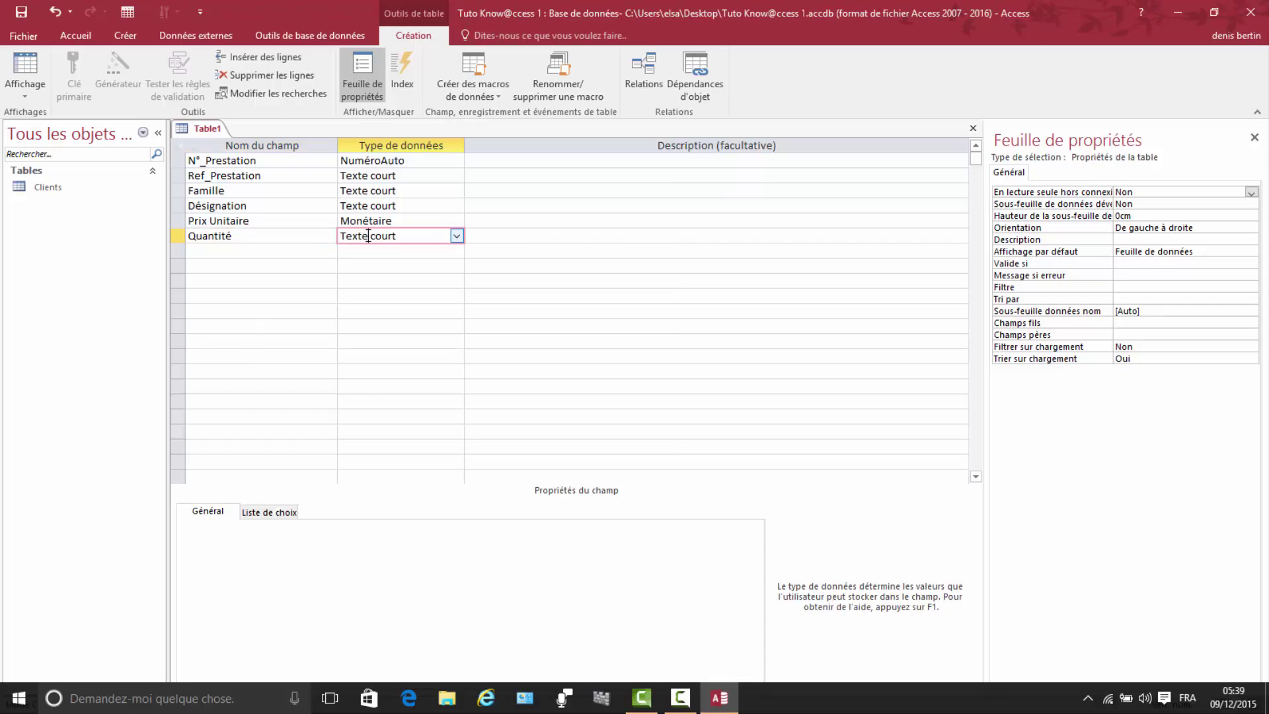
click(460, 236)
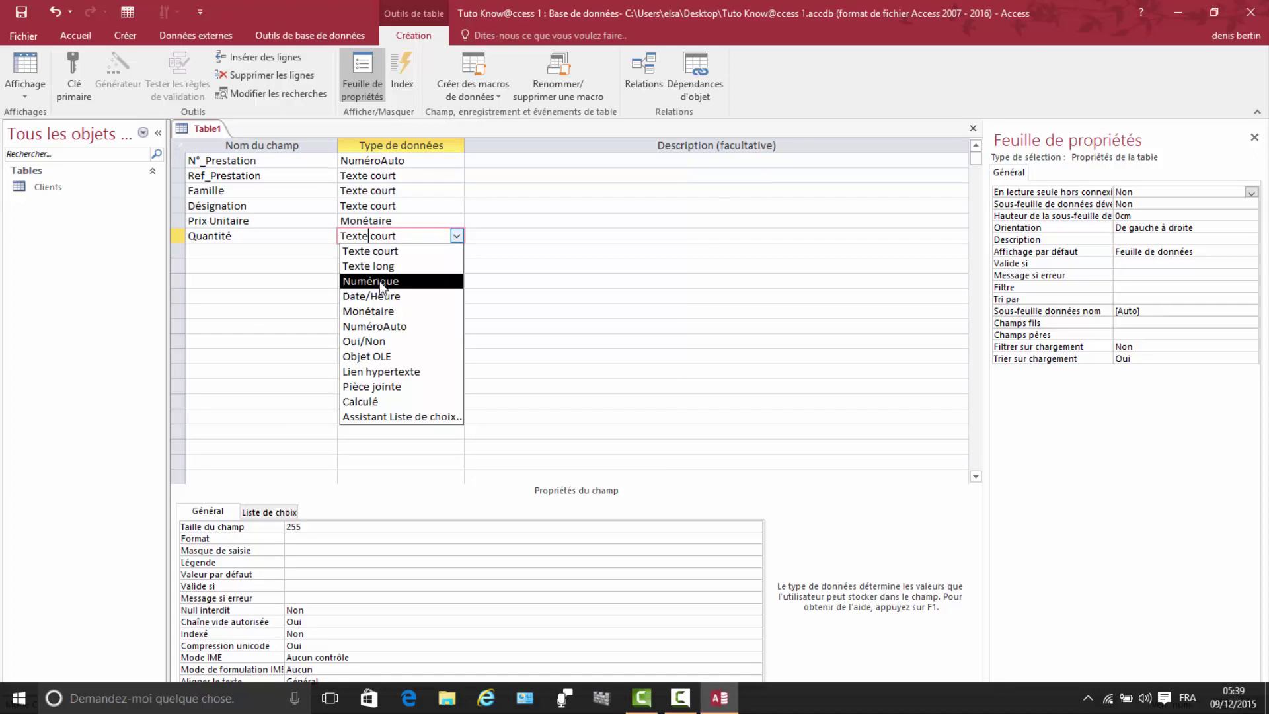
click(379, 282)
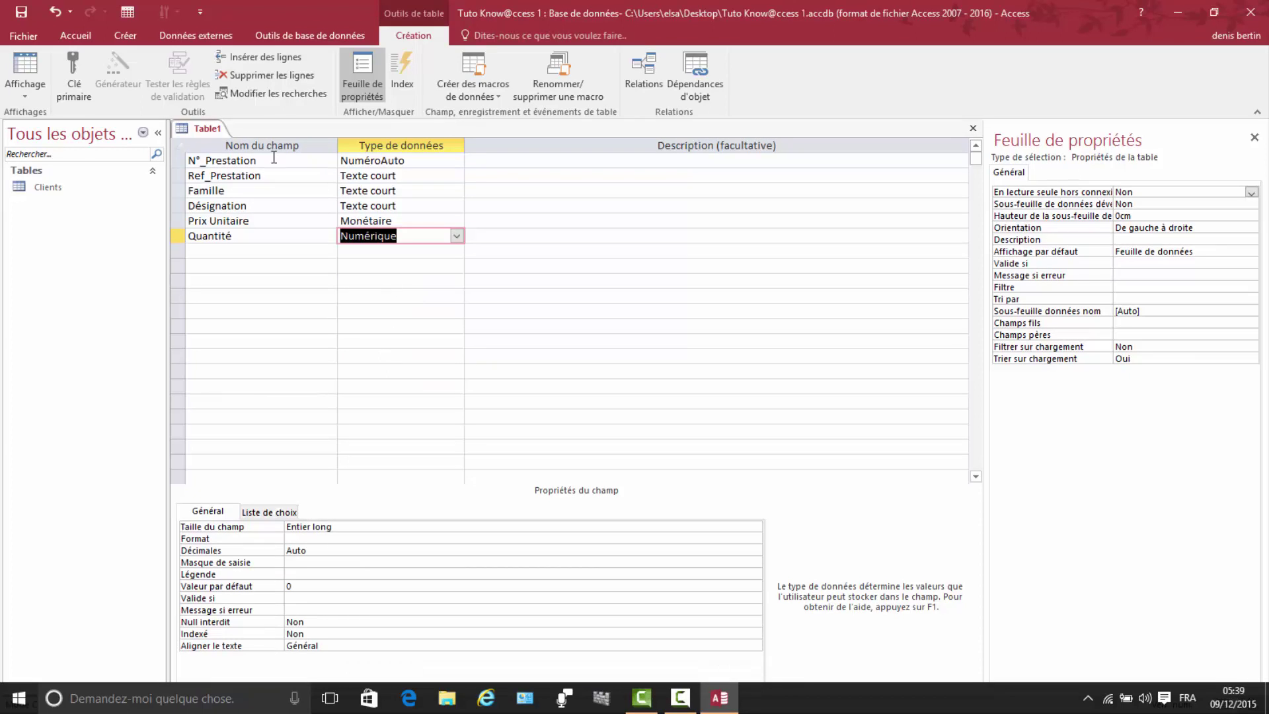
Step: Save the table as Prestation, accept the N°_Prestation primary key, and close its design
right_click(209, 130)
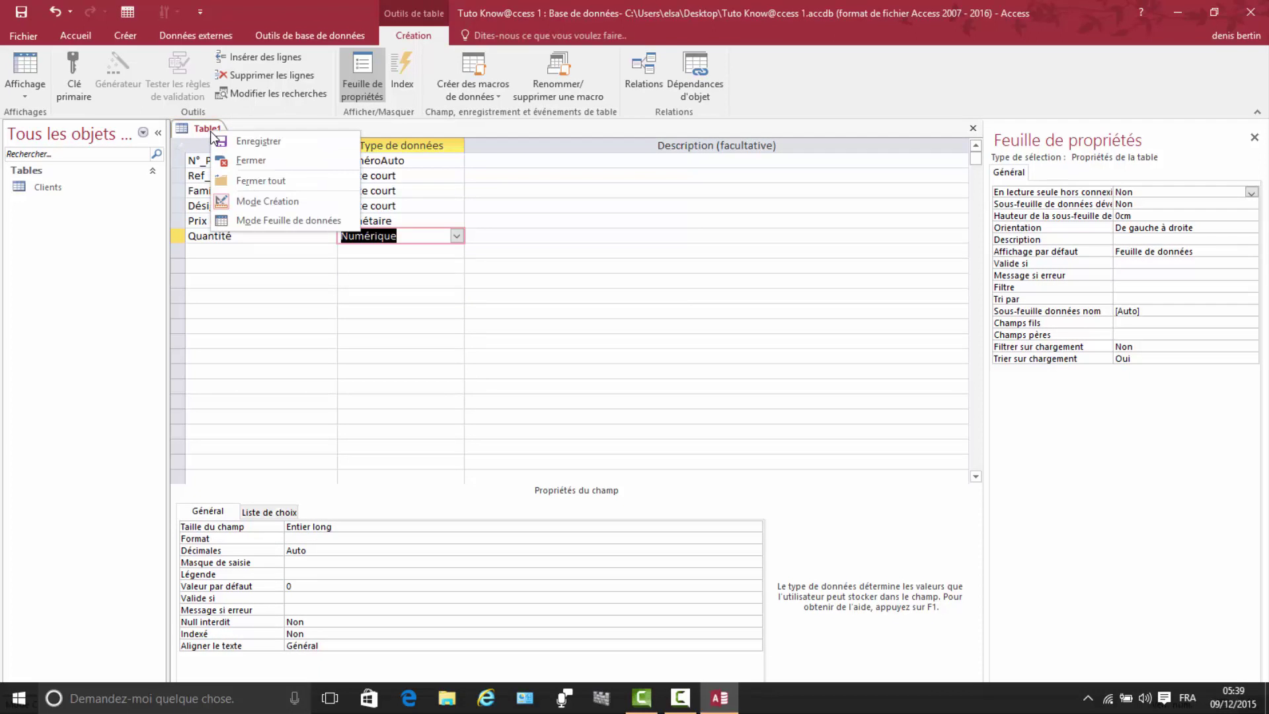
click(268, 141)
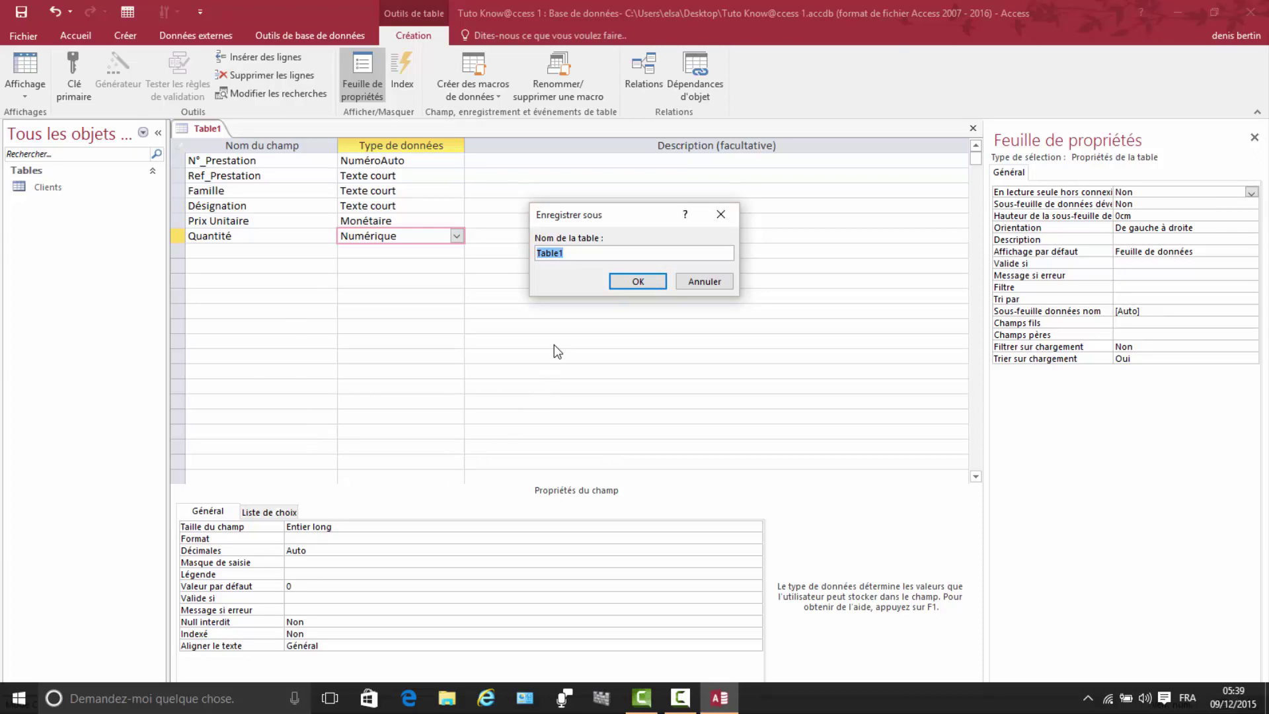
text(Prestation)
click(638, 283)
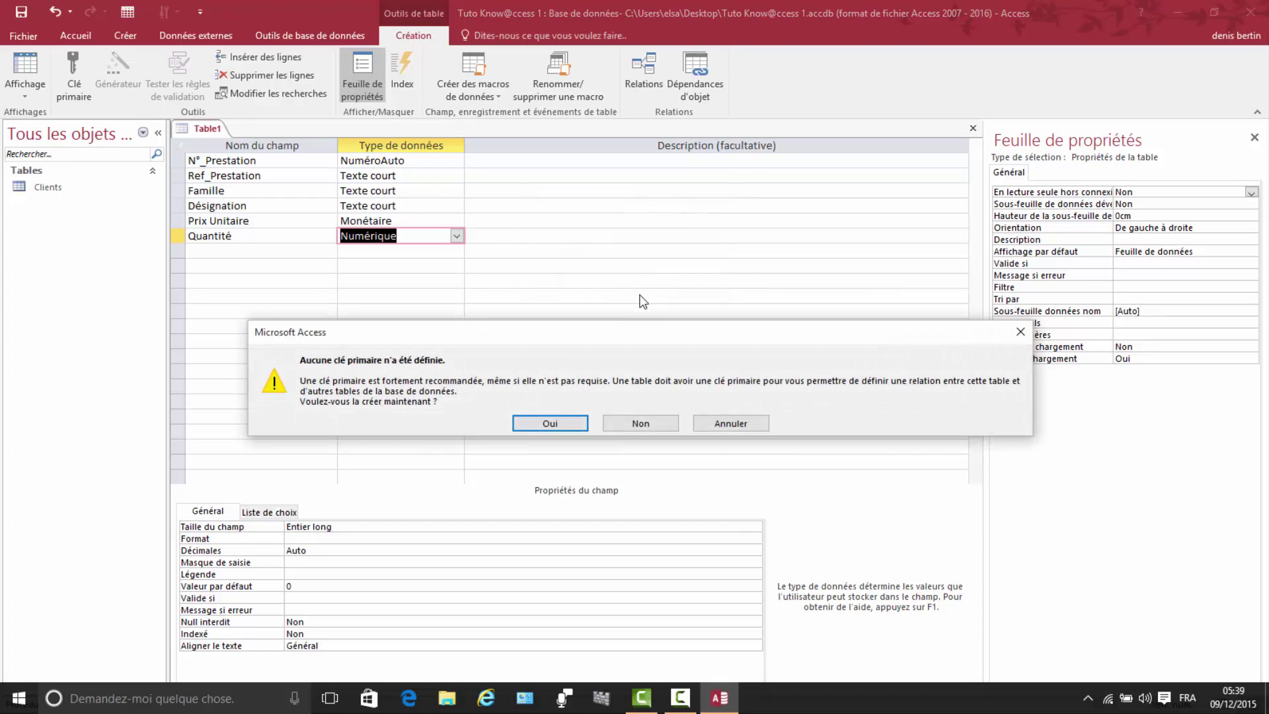
click(542, 421)
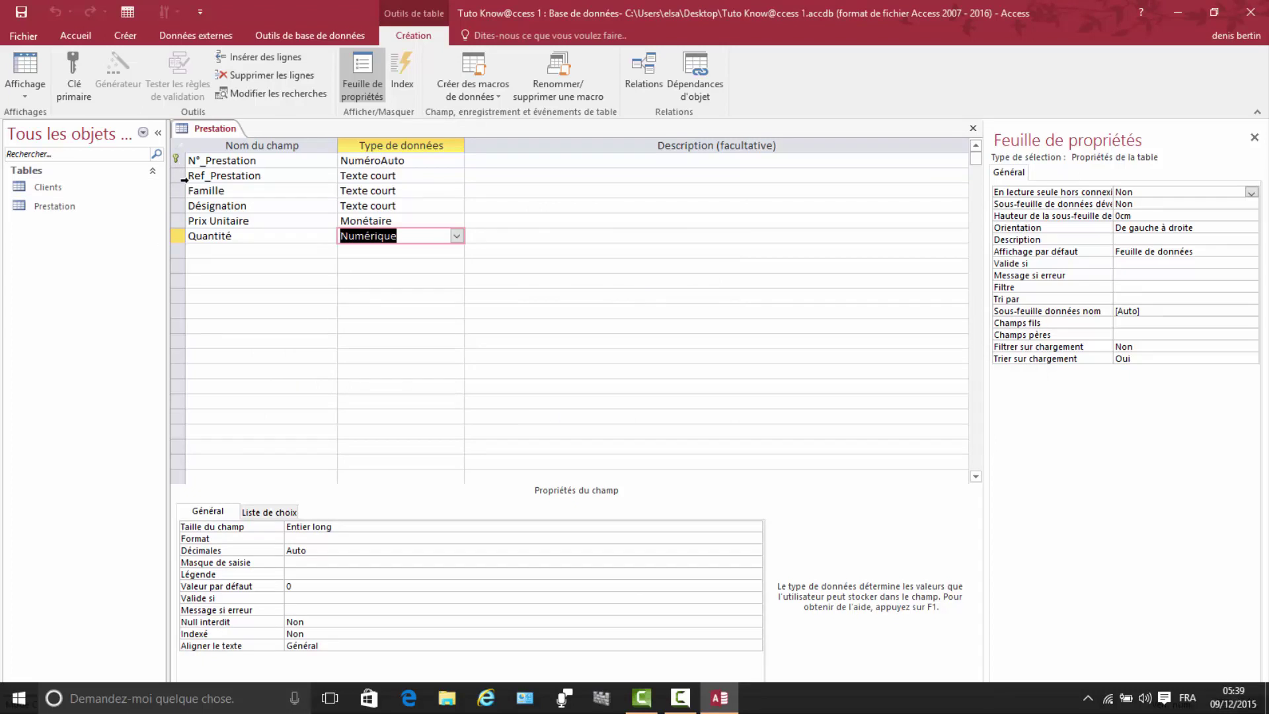
right_click(214, 124)
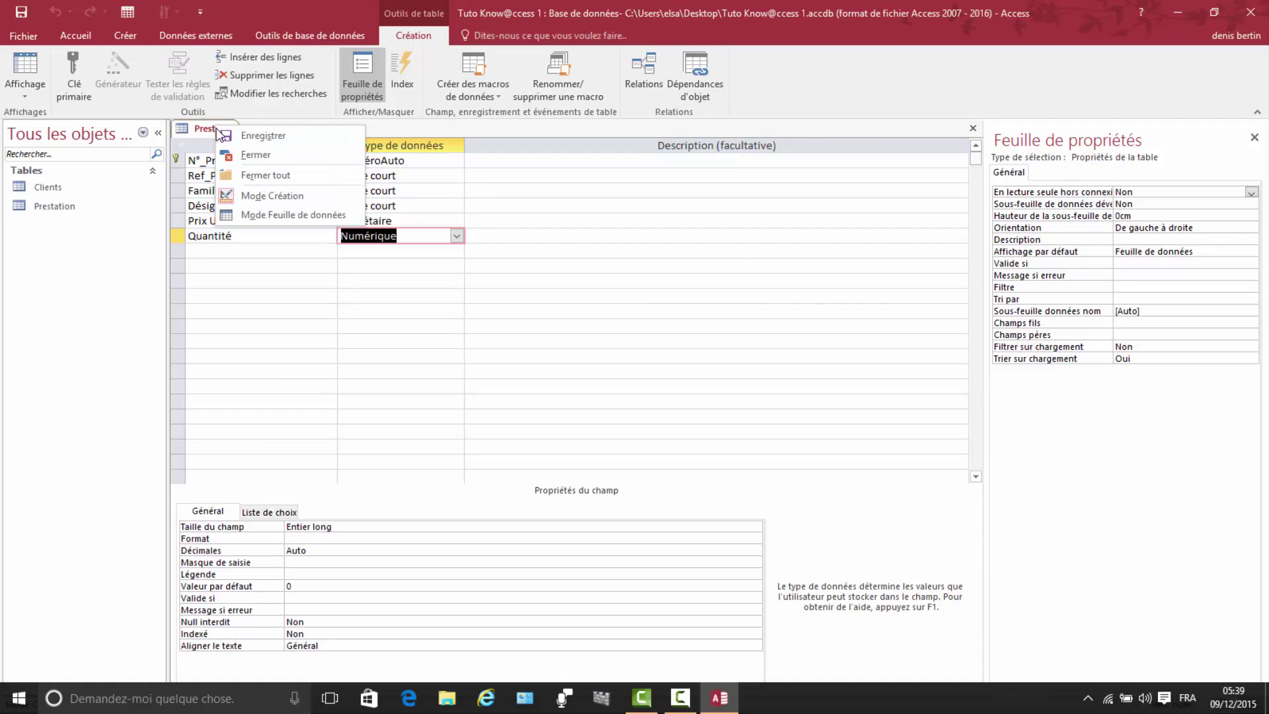
click(260, 155)
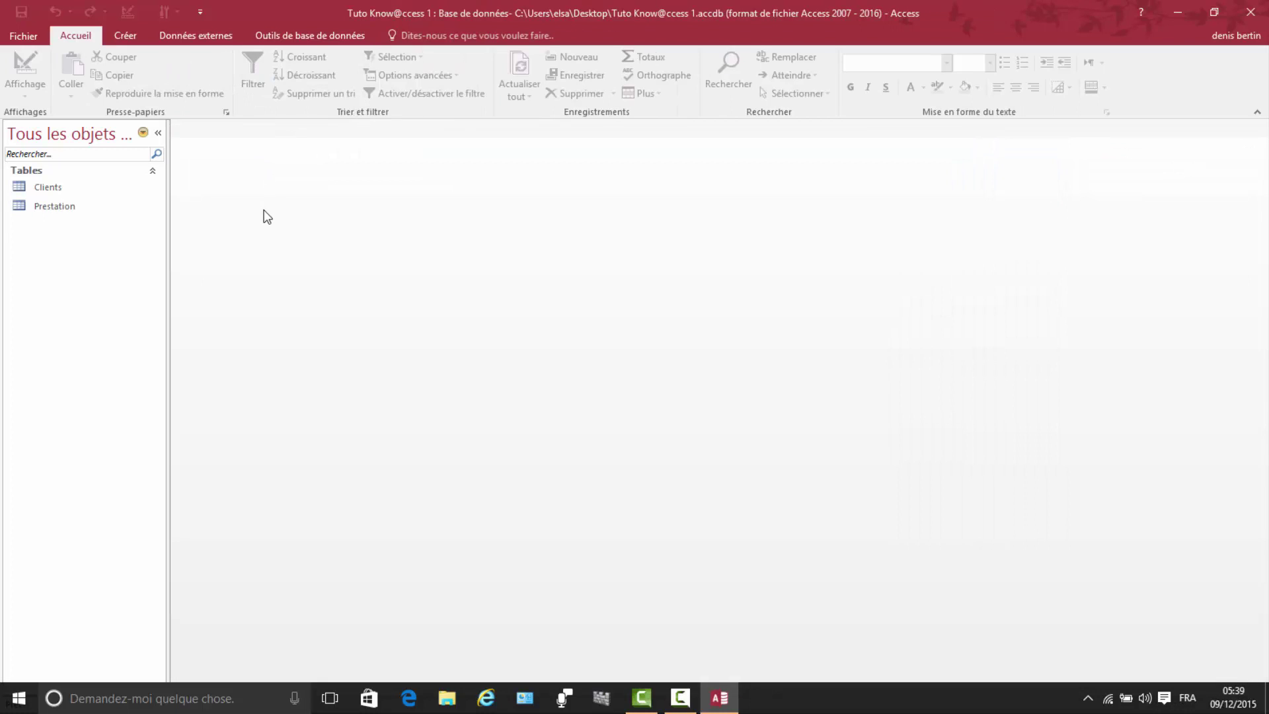
Step: Open the Prestation datasheet and auto-fit the Ref_Prestation, Famille and Prix Unitaire columns
double_click(66, 205)
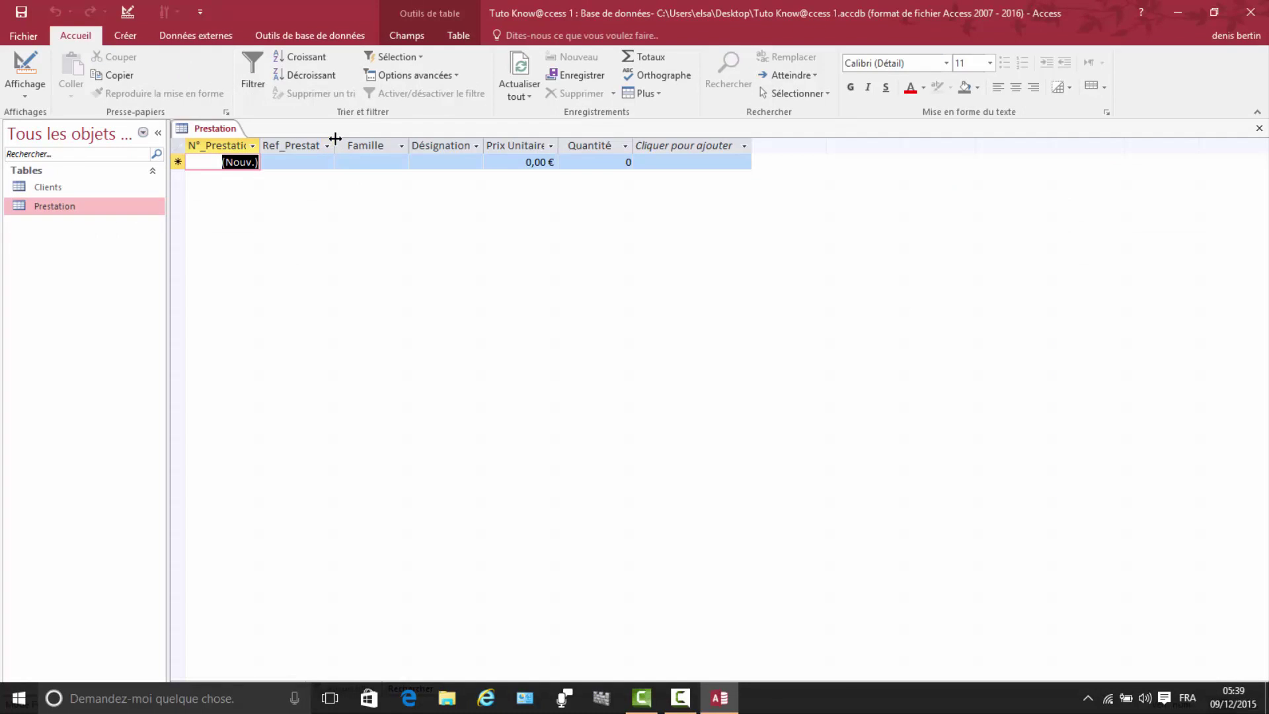
double_click(335, 138)
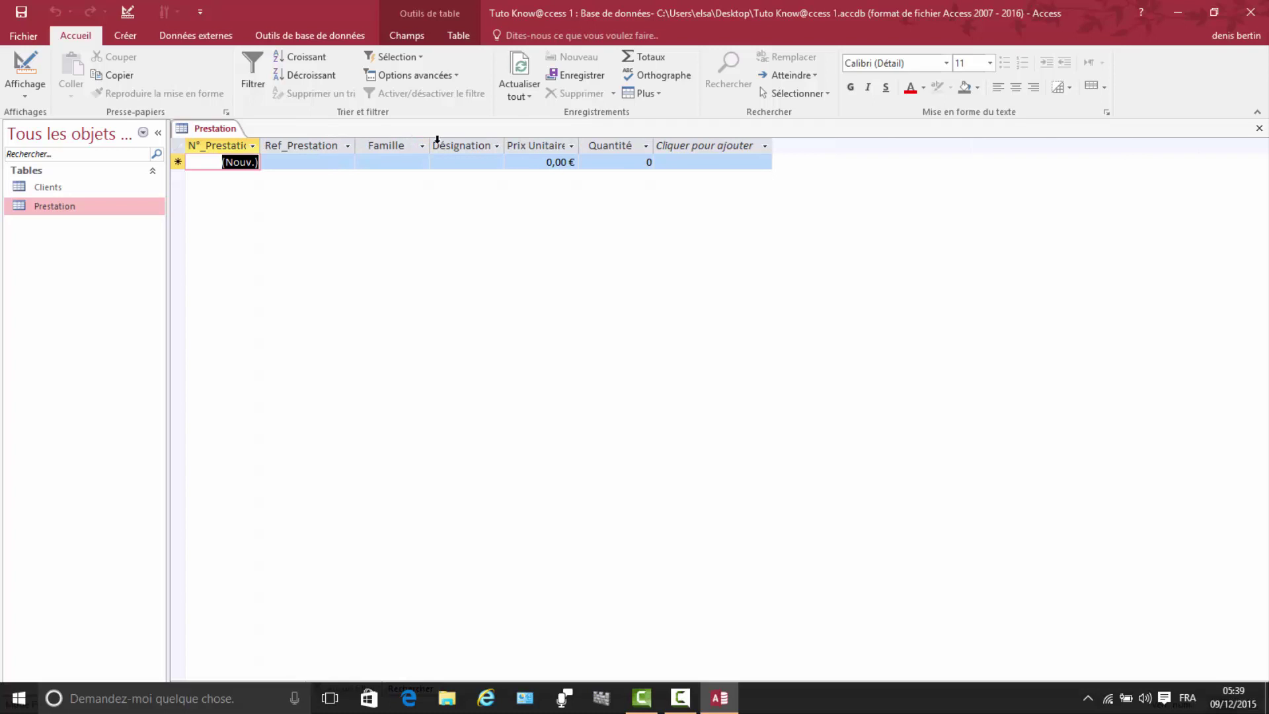
double_click(430, 142)
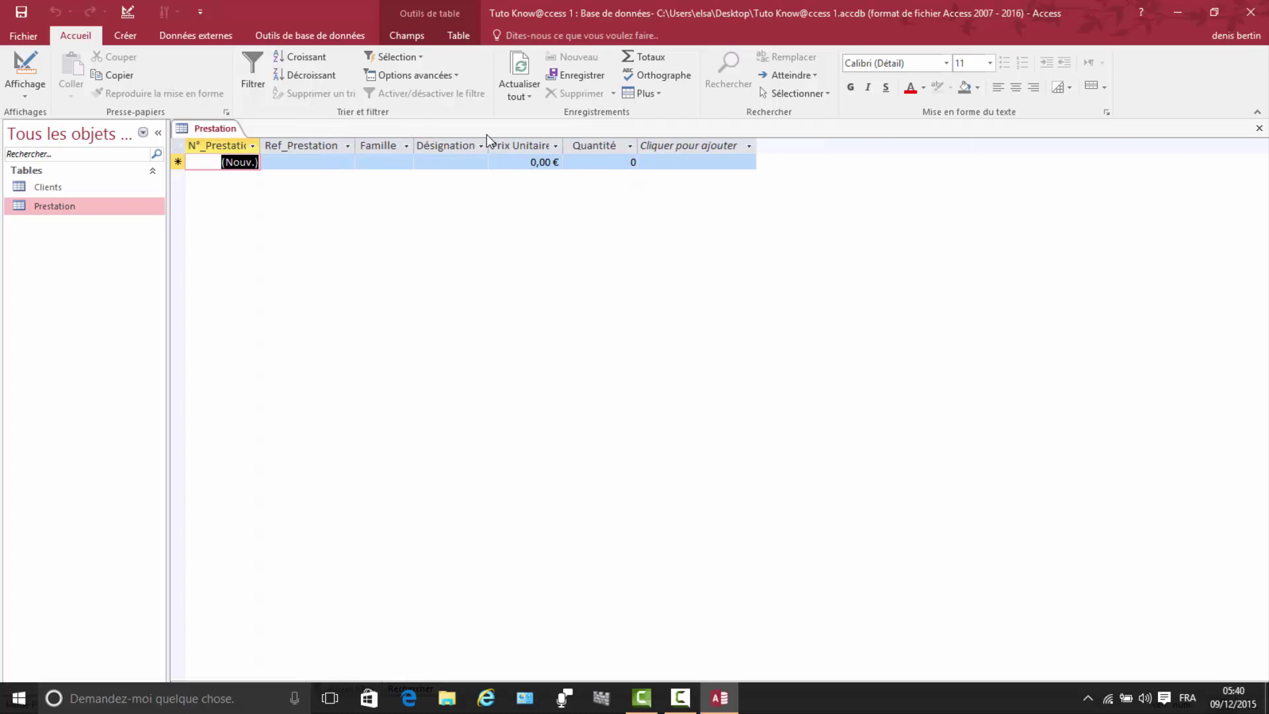
click(567, 141)
double_click(567, 141)
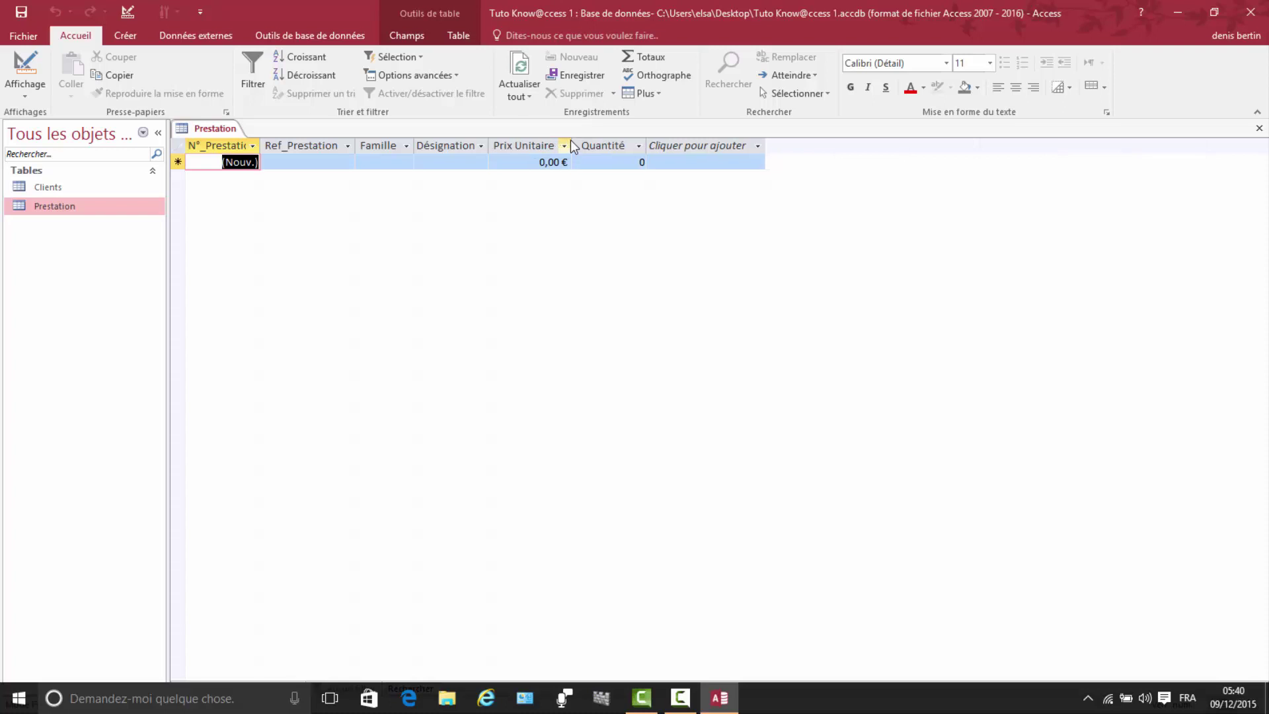
click(283, 161)
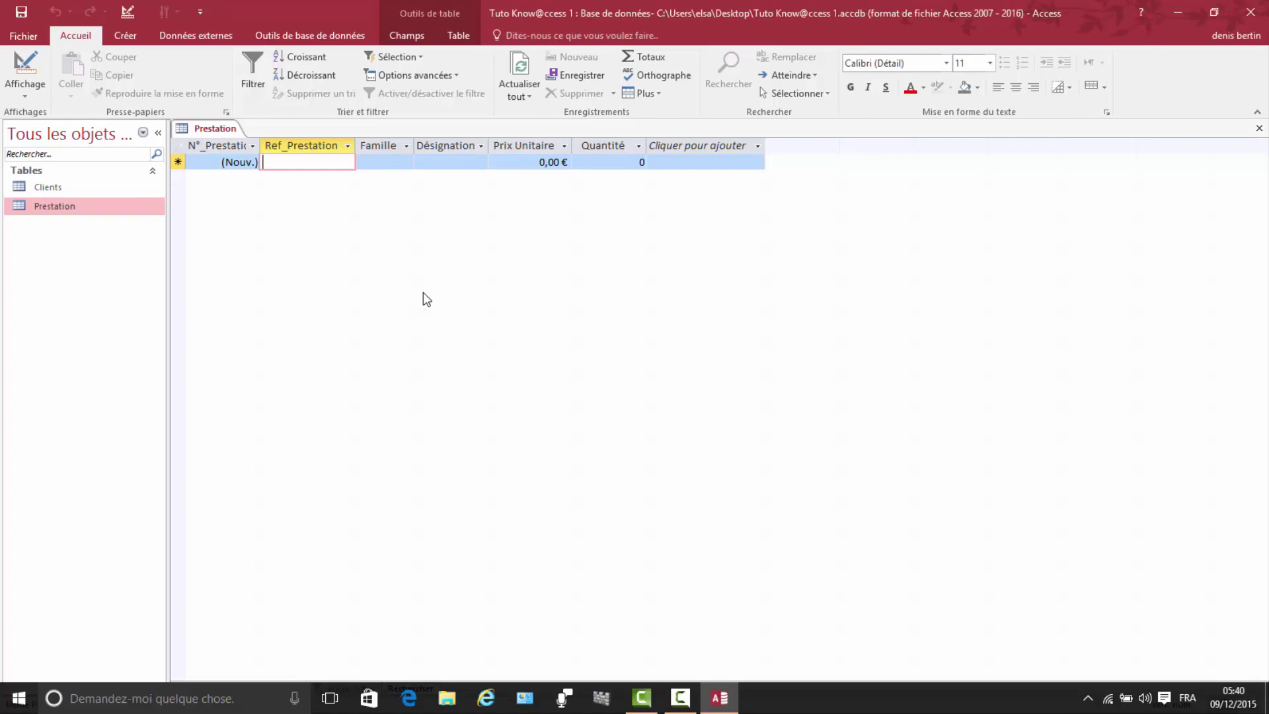
Step: Enter R001, Réparation and Echange disque dur in the first Prestation record
text(r)
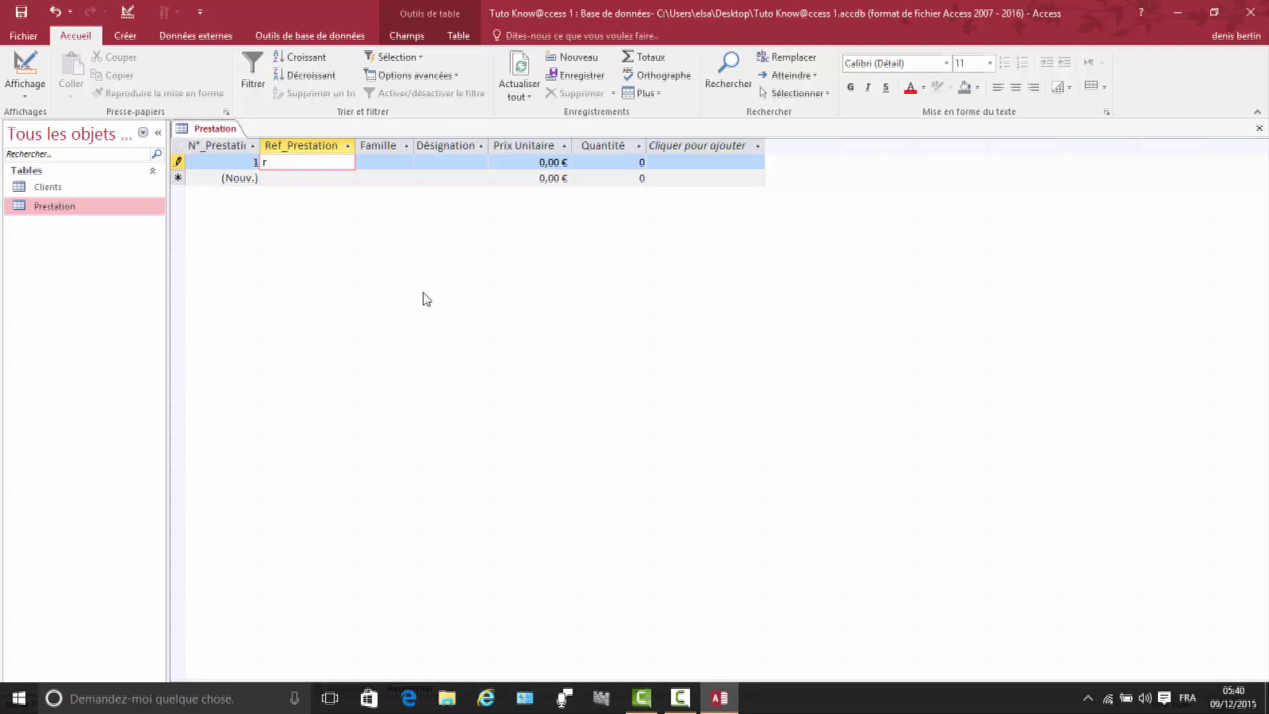
key(BackSpace)
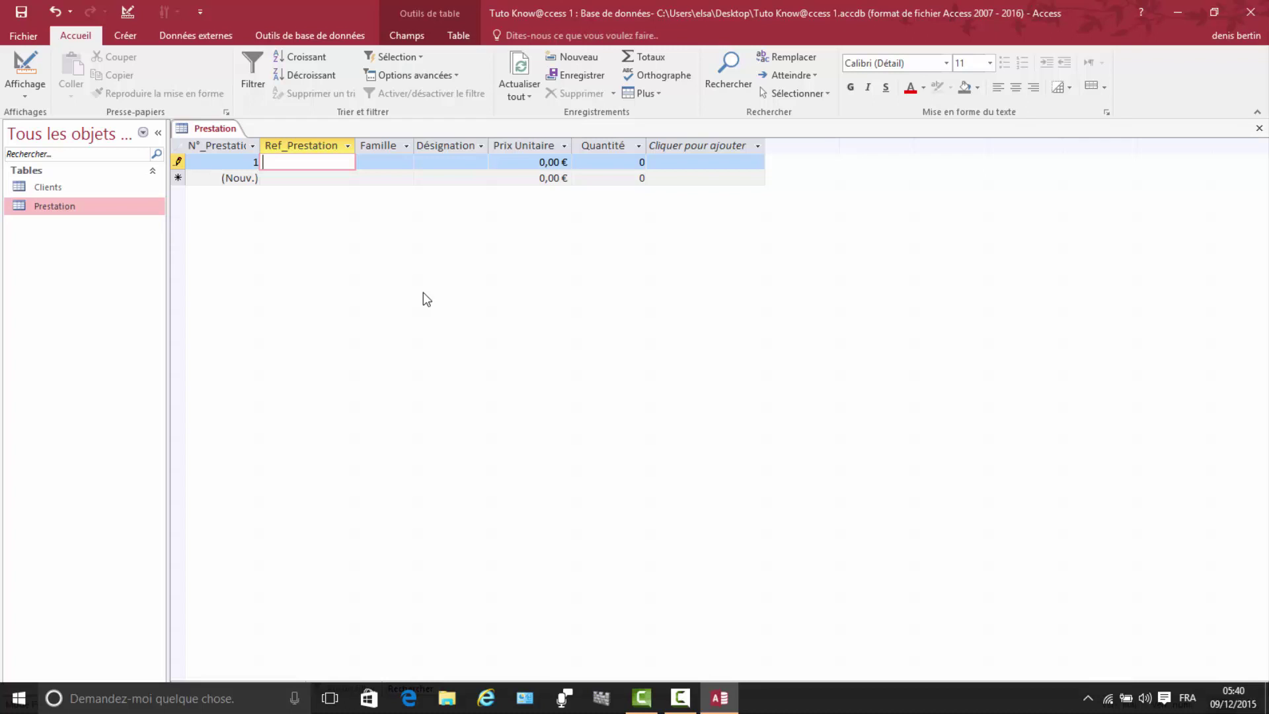
text(R001)
click(367, 162)
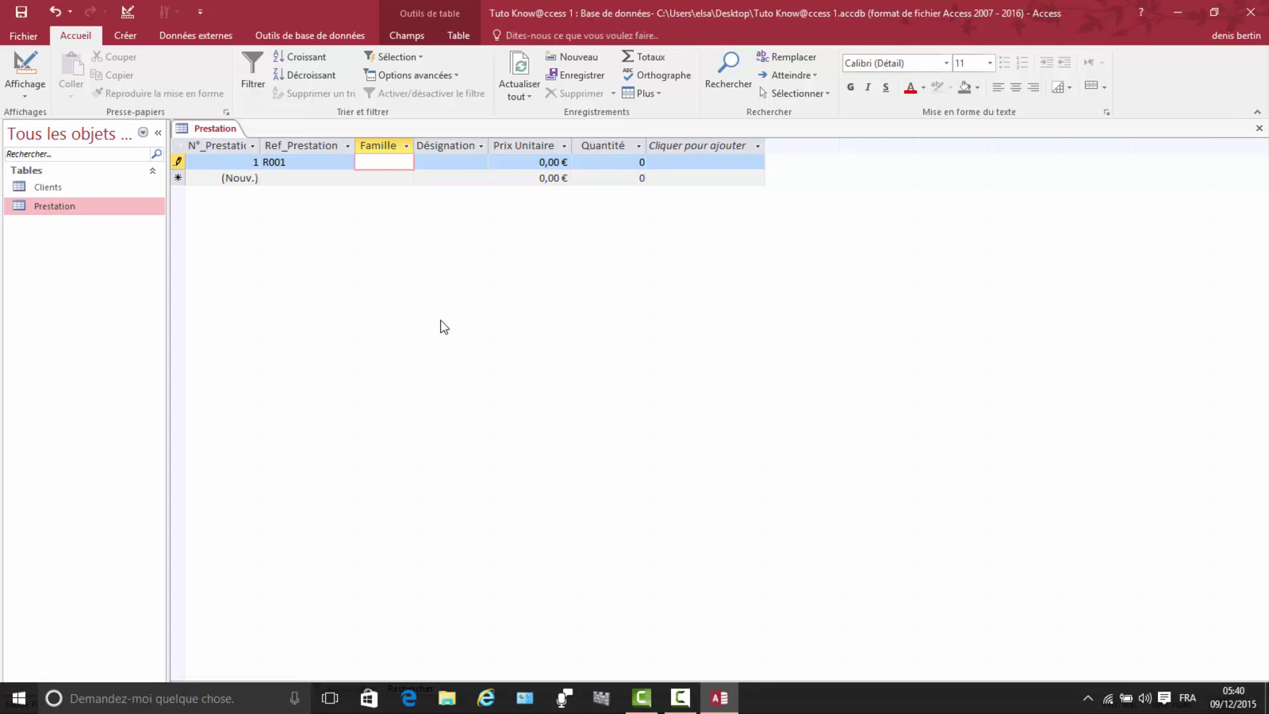
text(r)
key(BackSpace)
text(Réparation)
click(432, 162)
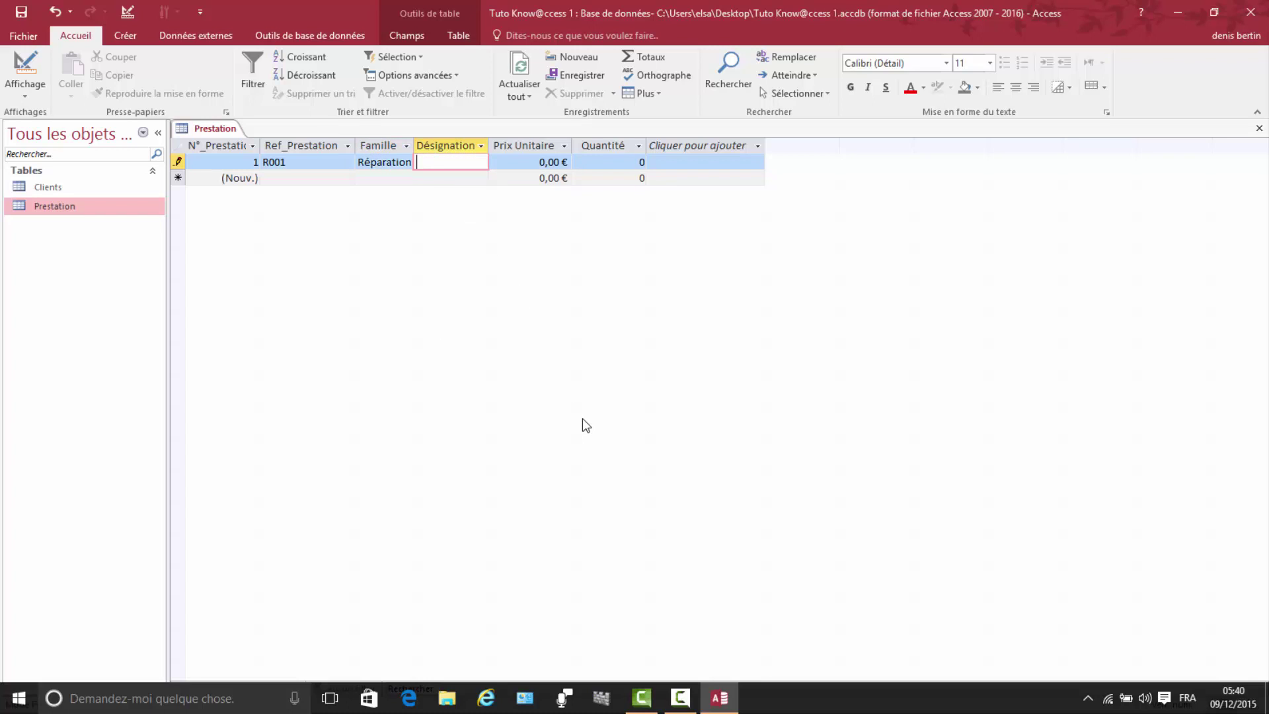
text(Ec)
text(han)
text(ge)
text( di)
text(squ)
text(e du)
text(r)
Step: Widen the Désignation column and enter unit price 70 and quantity 1
click(497, 150)
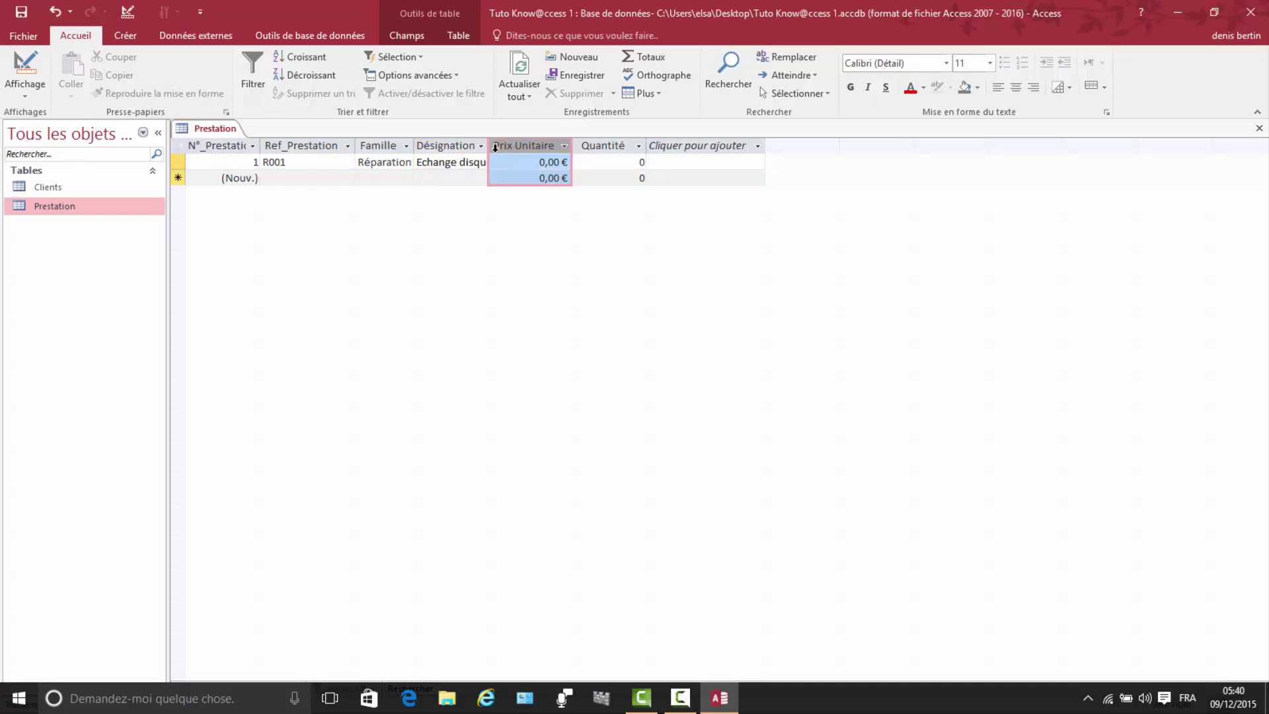
drag(491, 145, 518, 147)
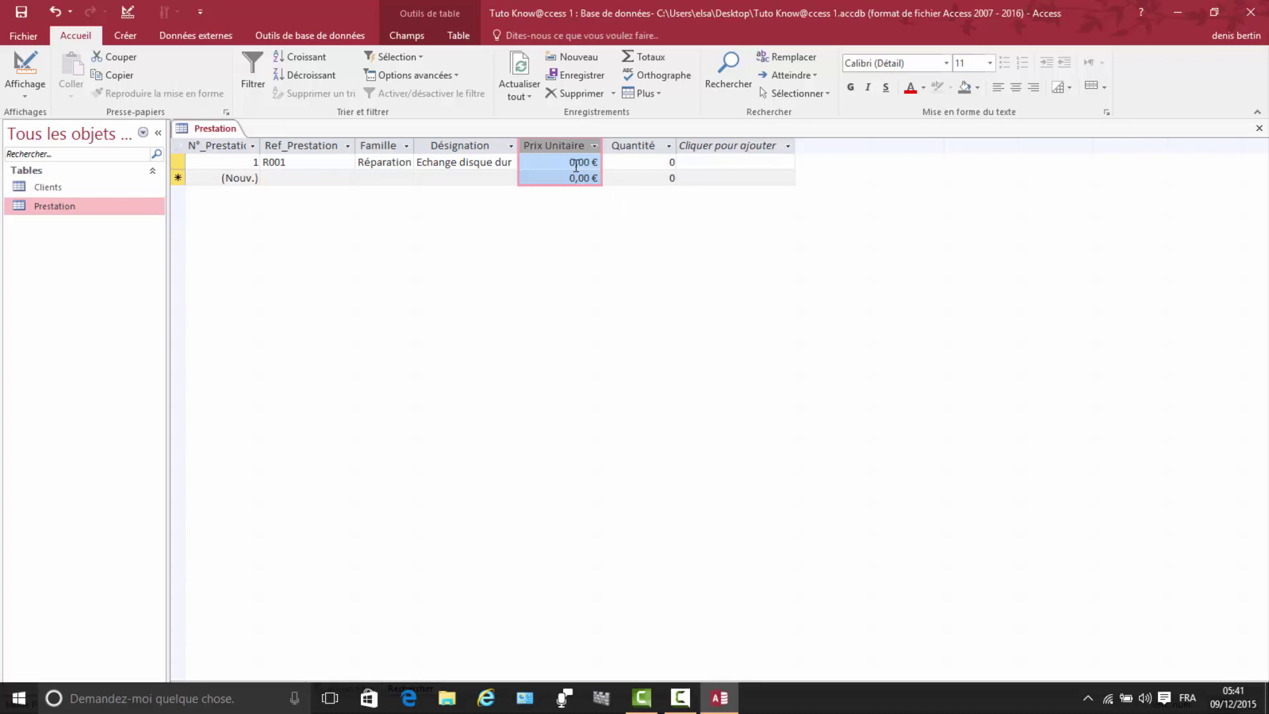
click(636, 164)
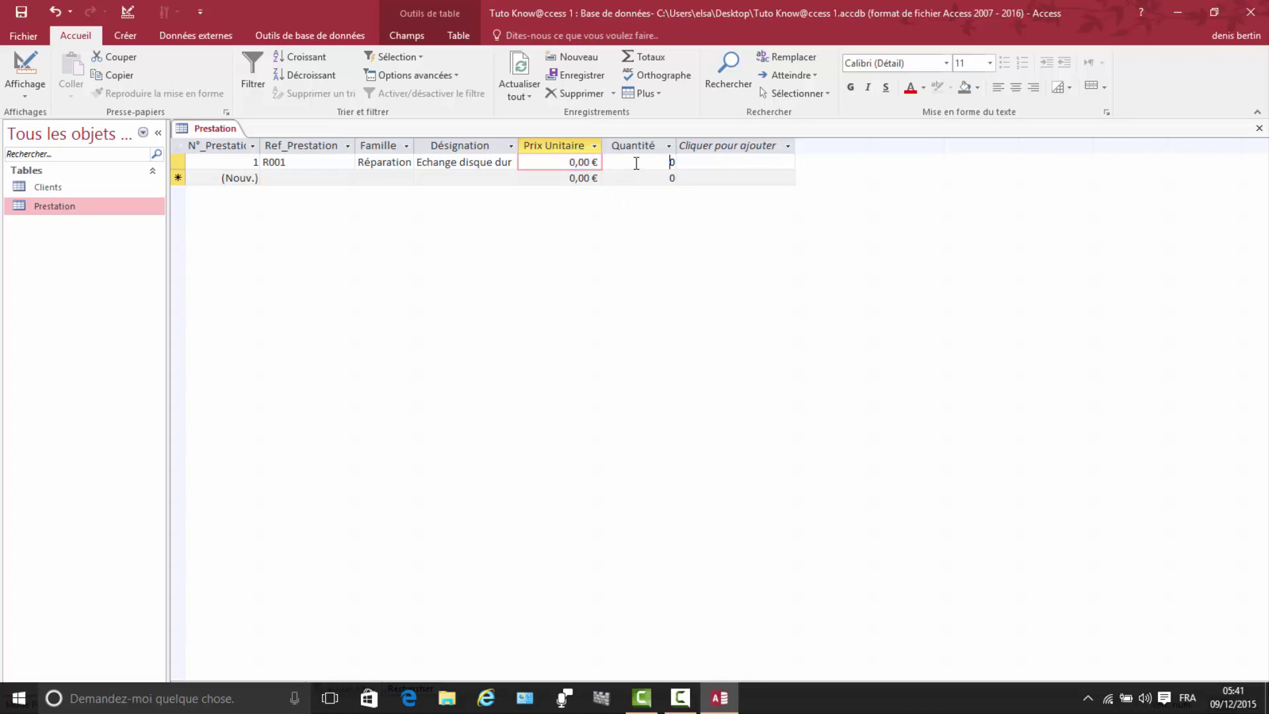
click(573, 162)
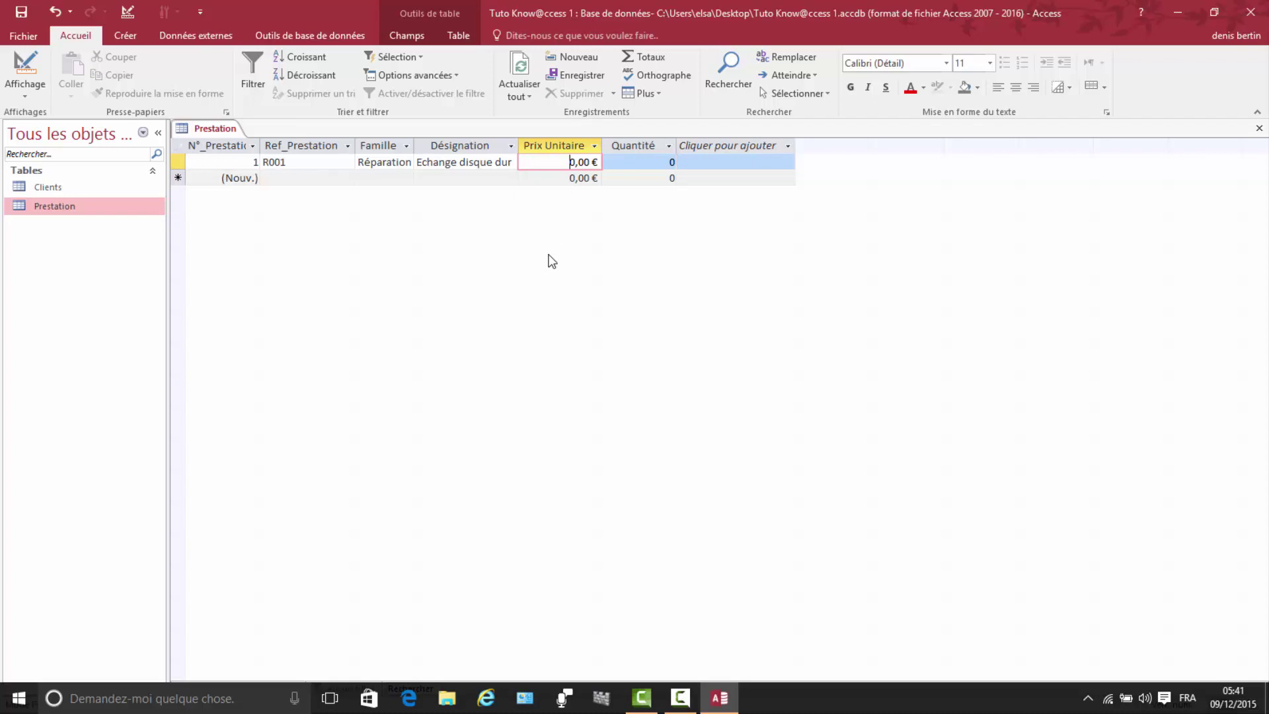
text(7)
click(674, 164)
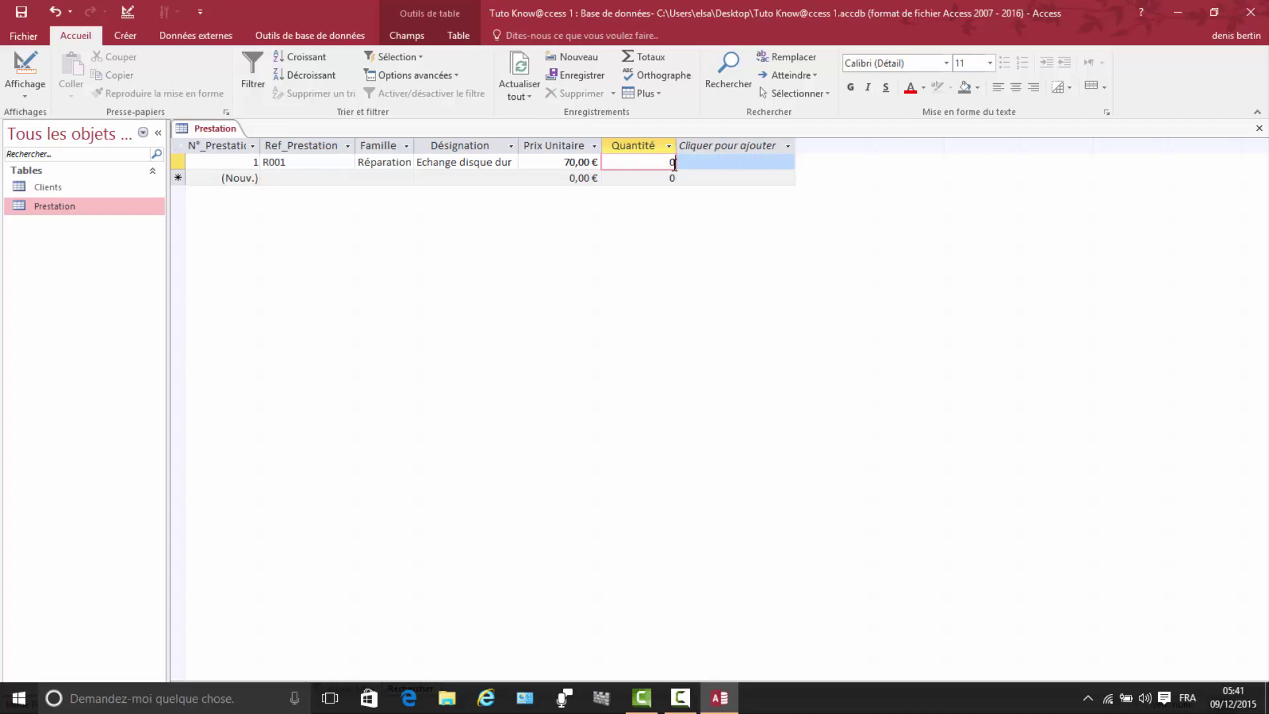
key(BackSpace)
Step: Add record F001, Formation, Cours Access with unit price 25 and quantity 1
click(273, 176)
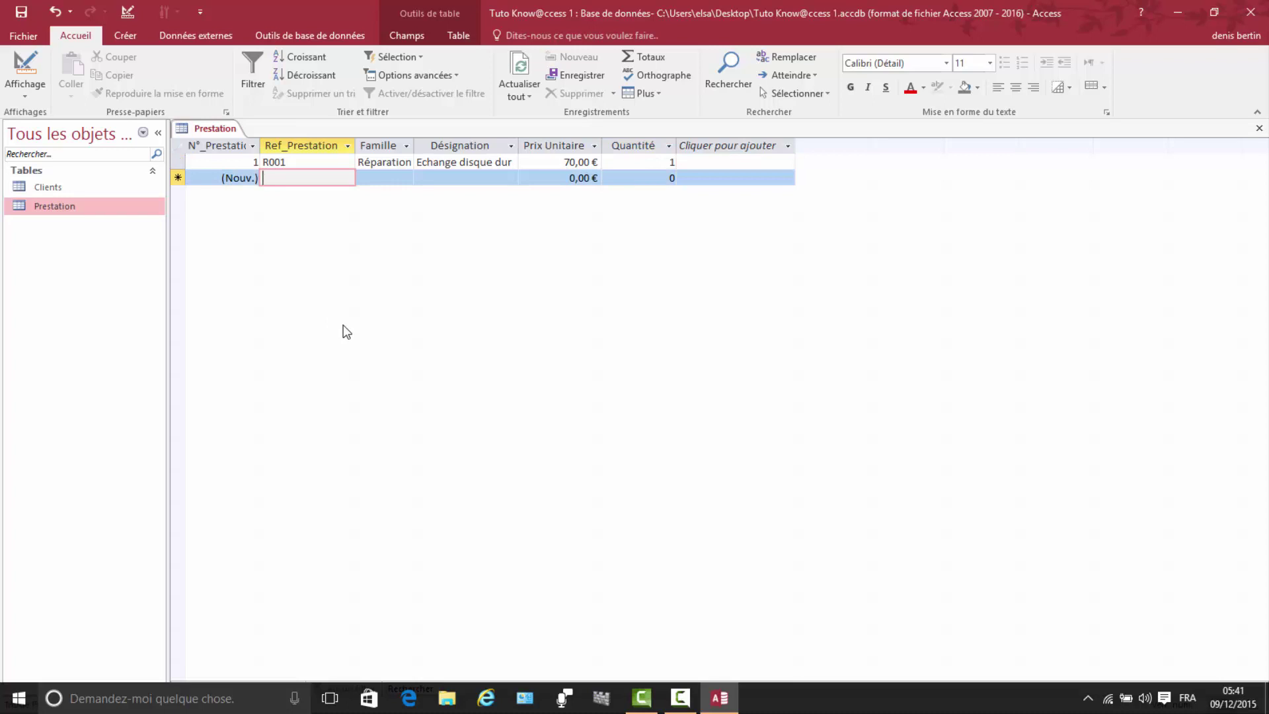
text(f)
key(BackSpace)
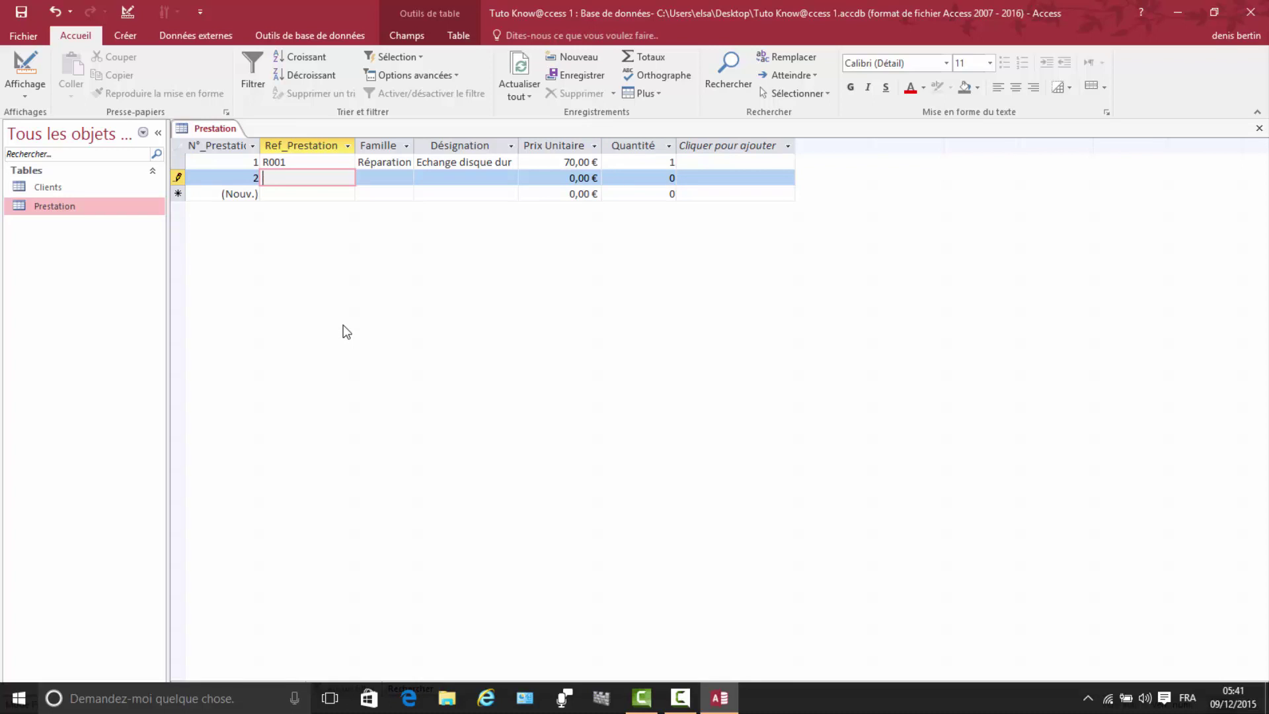
text(F001)
click(365, 179)
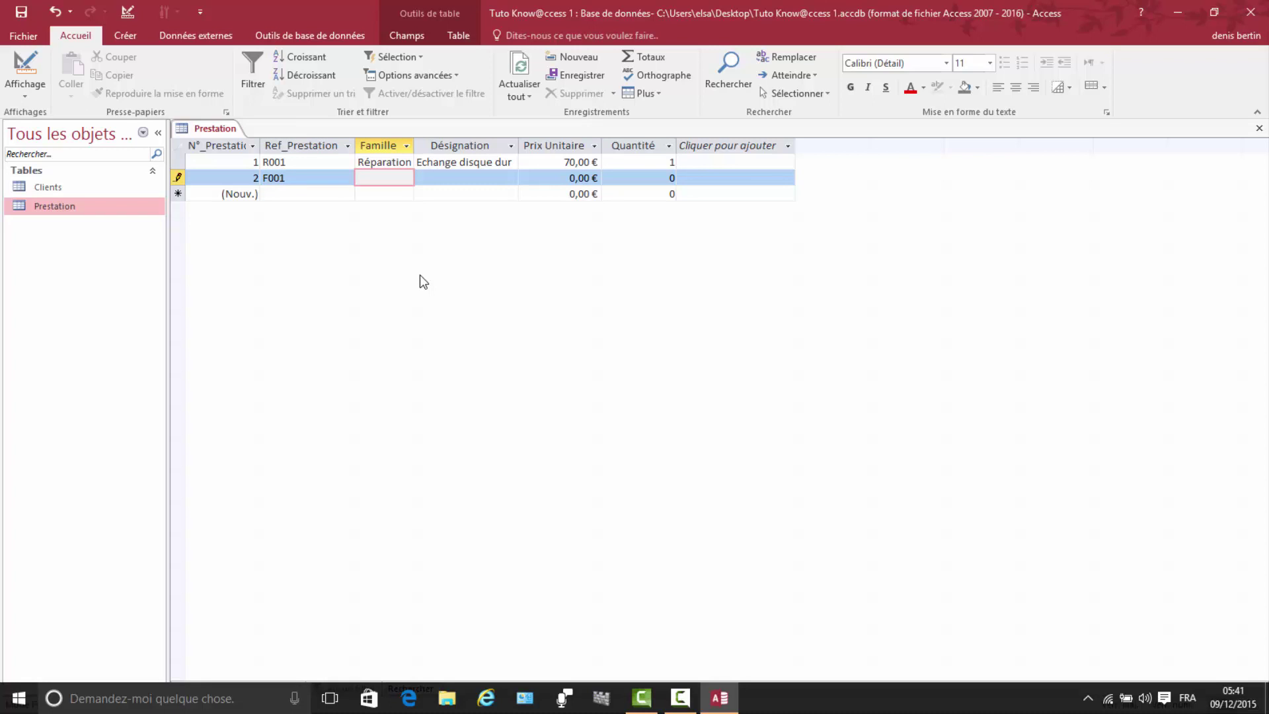
text(Formation)
click(427, 176)
text(C)
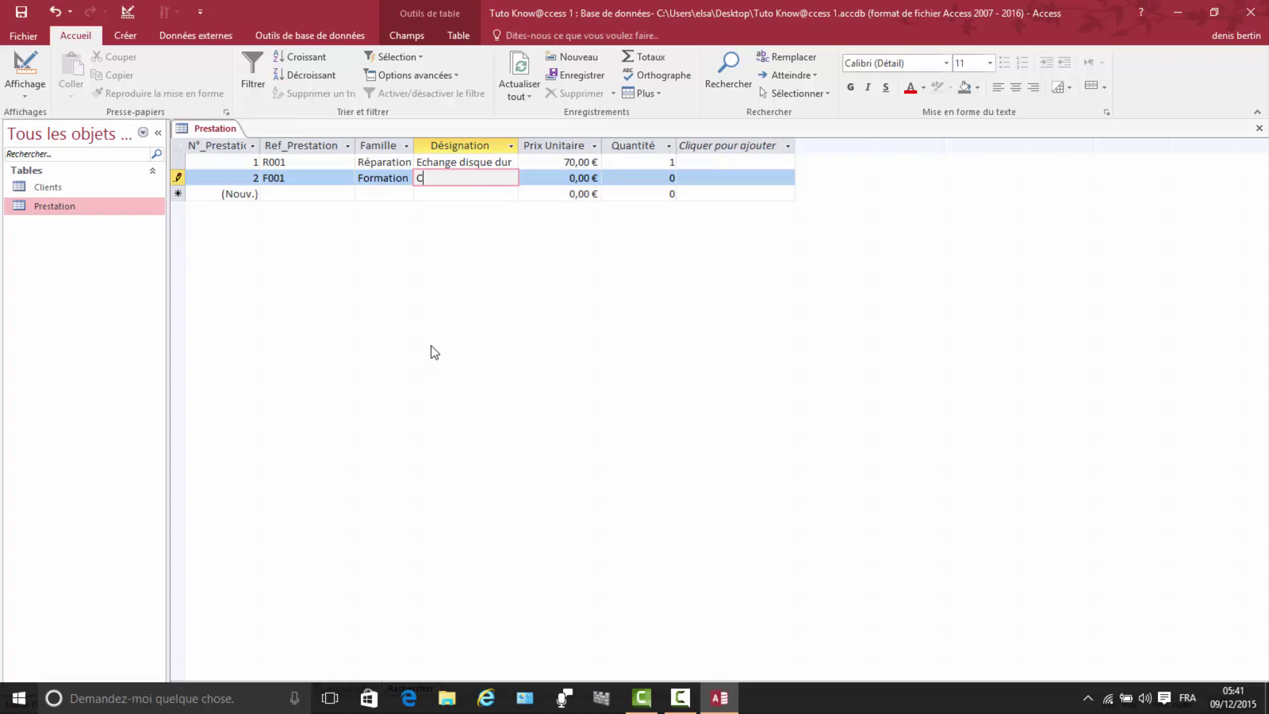
text(ours Access)
click(575, 177)
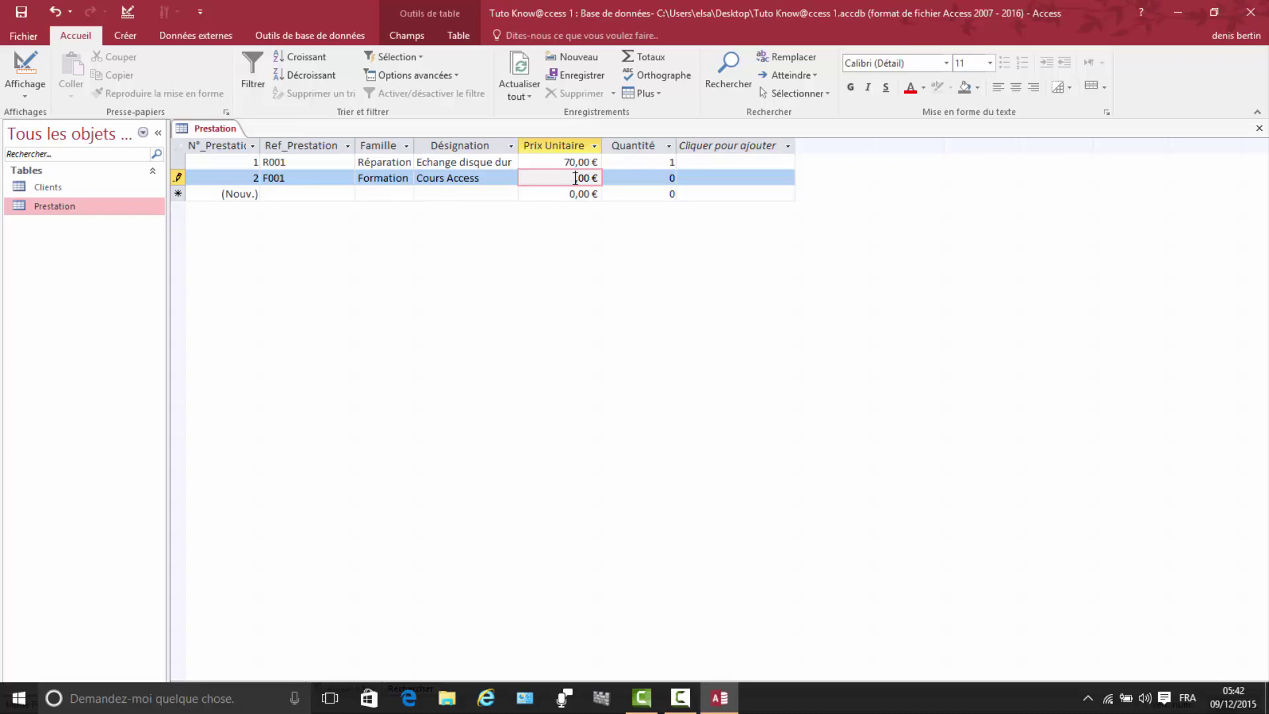
text(25)
click(675, 180)
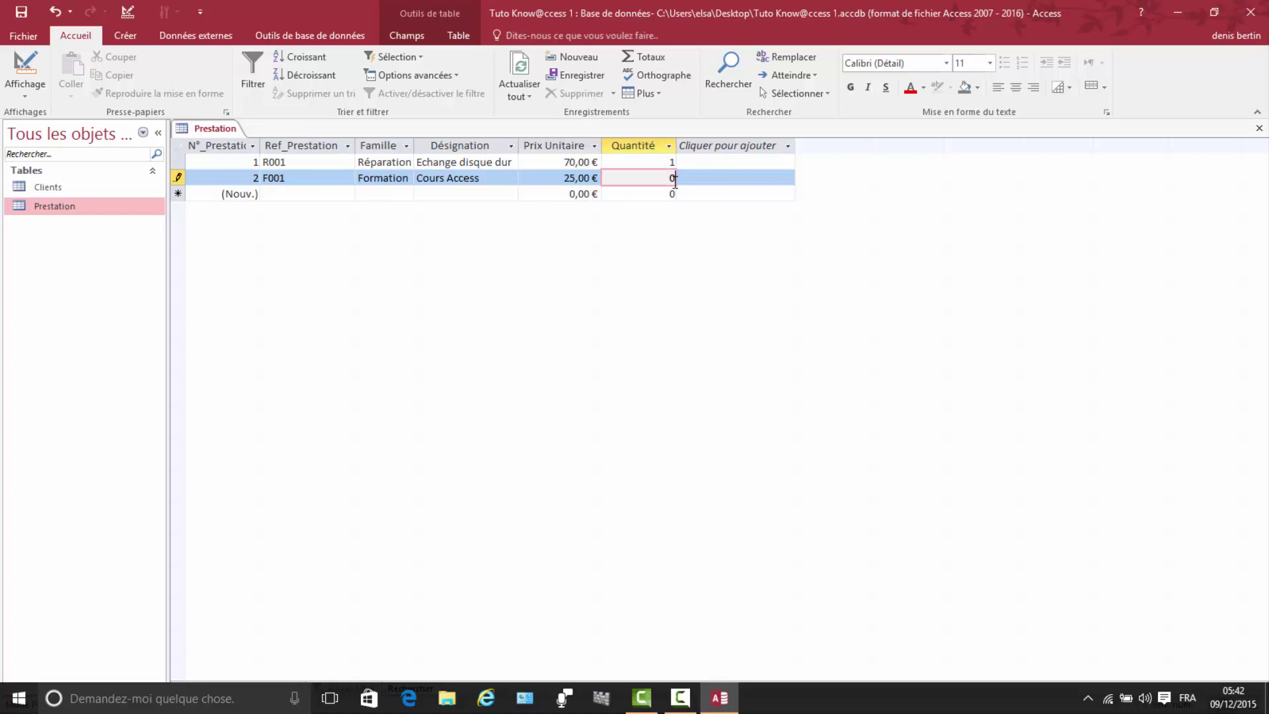
key(BackSpace)
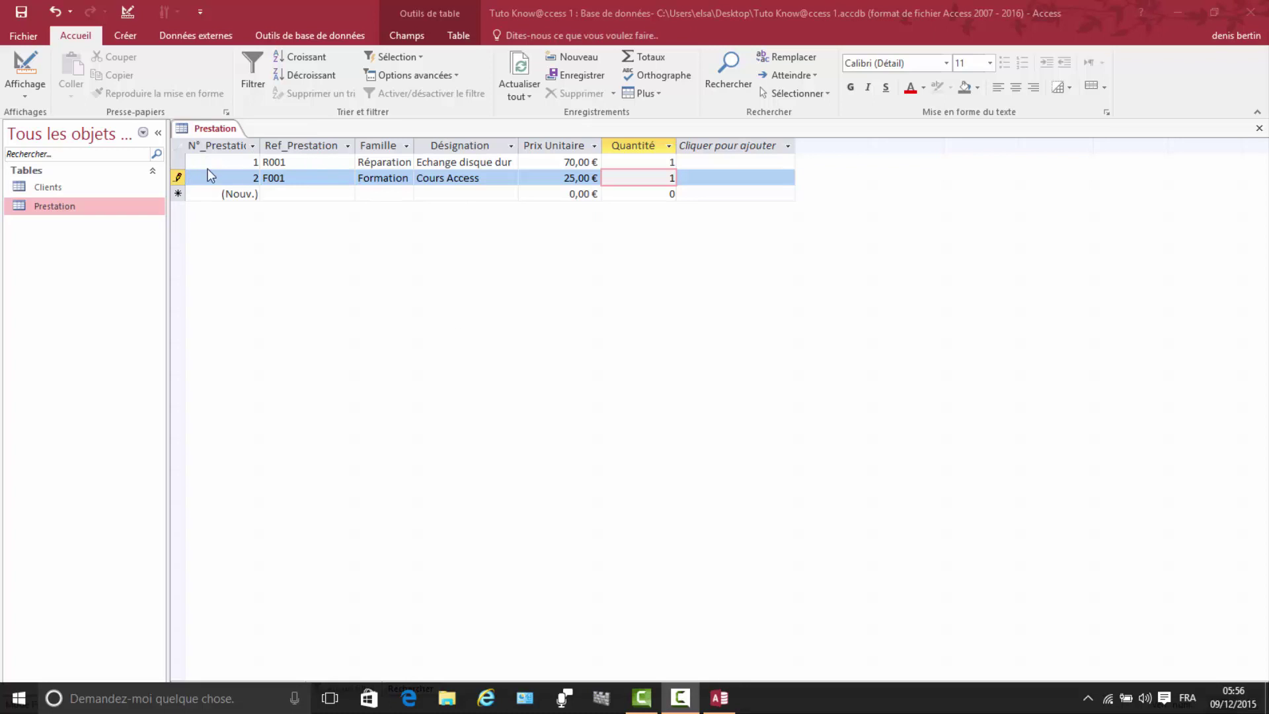
Step: Close the Prestation table saving its layout, and start a new blank table design
right_click(217, 128)
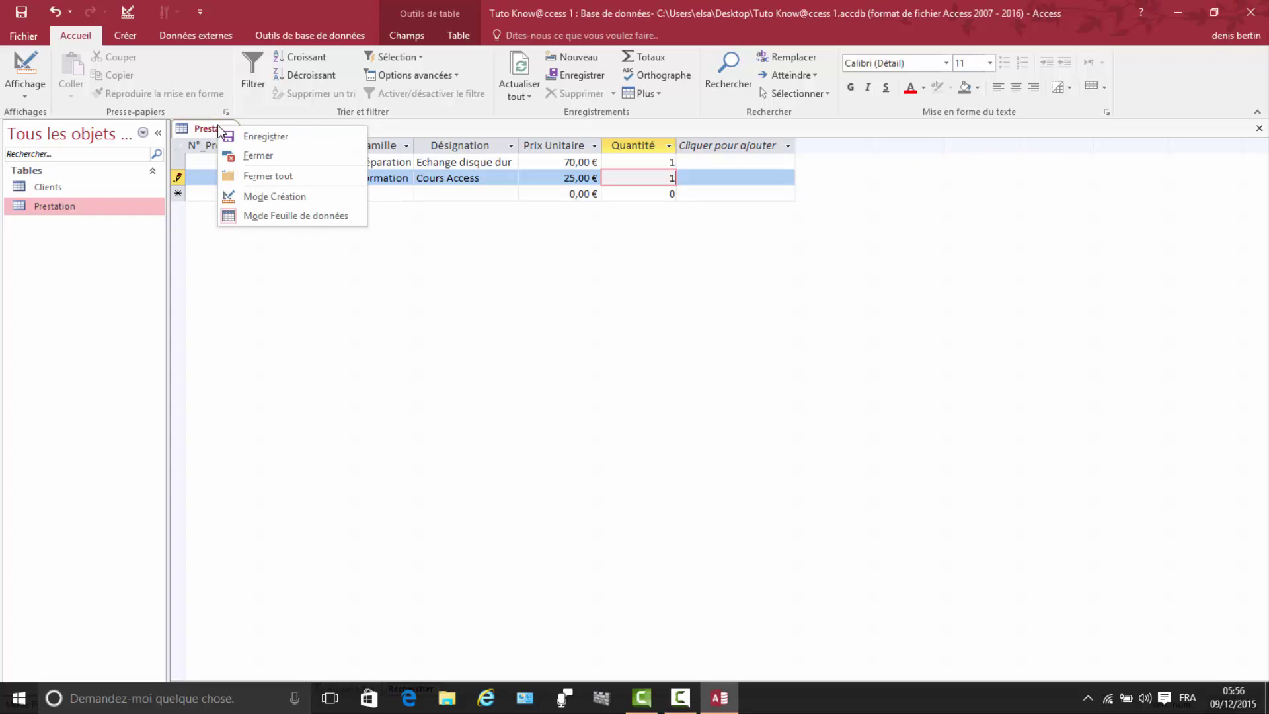
click(258, 156)
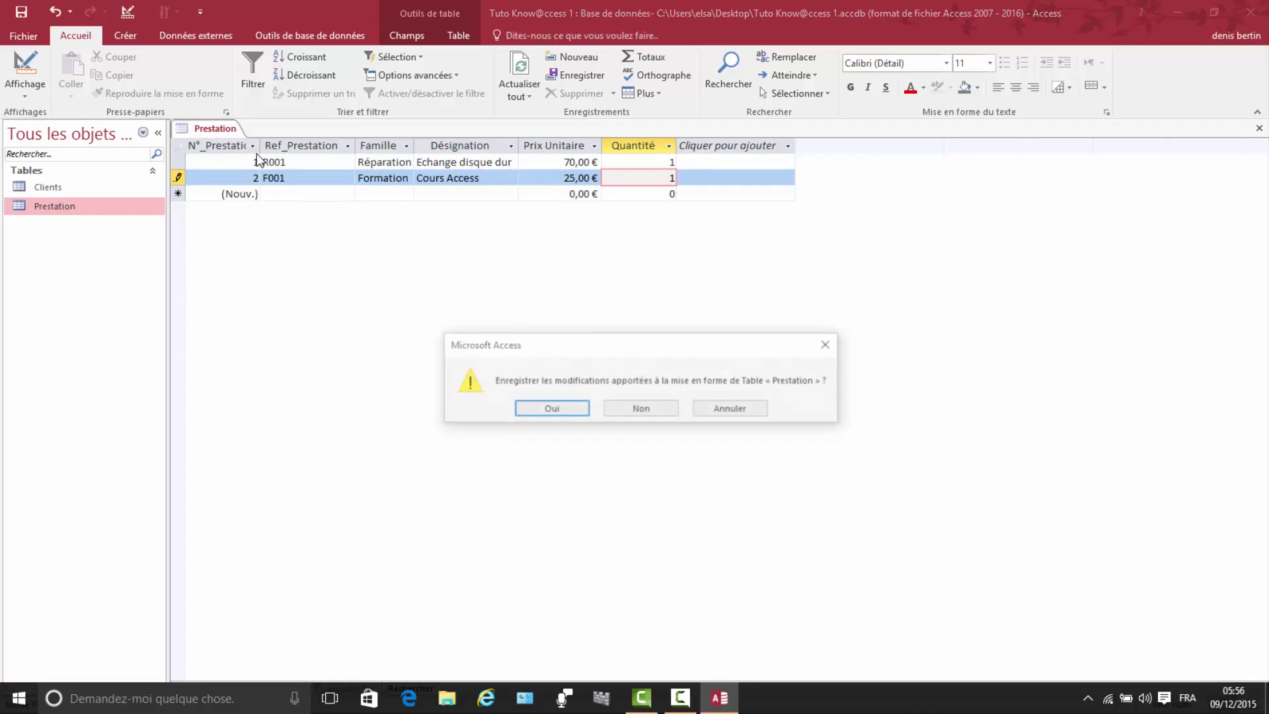
click(545, 409)
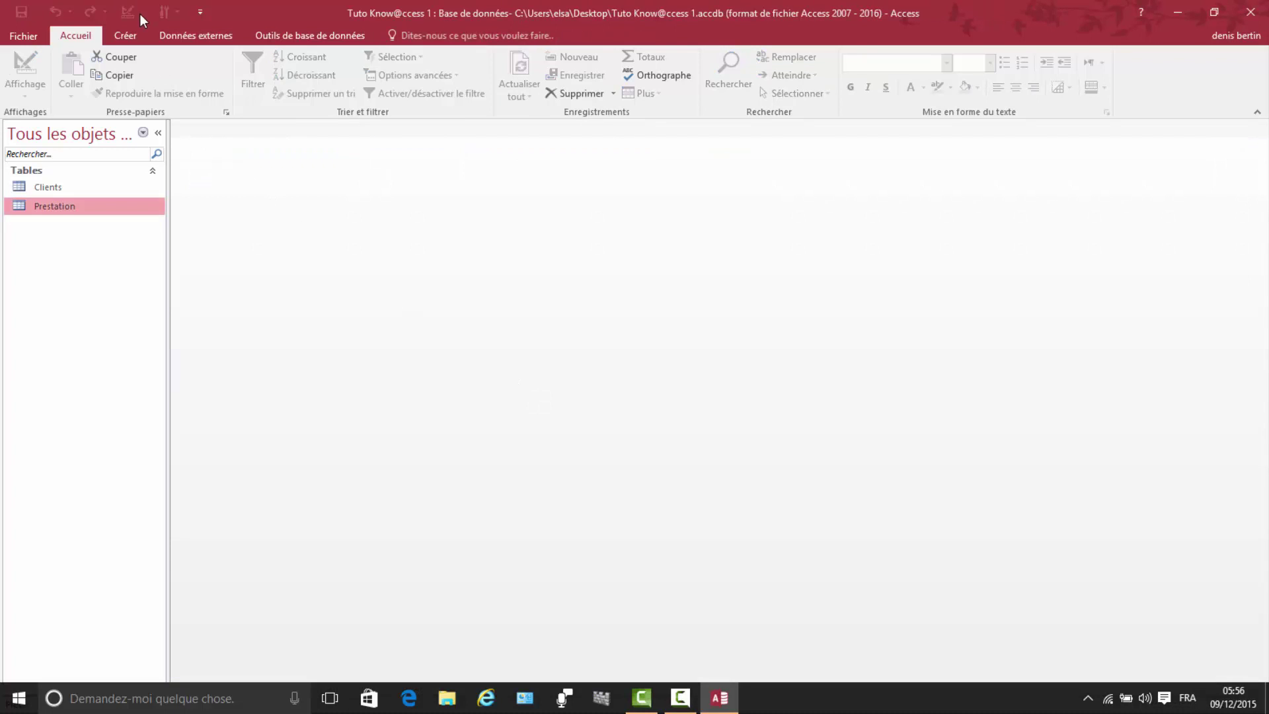
click(128, 37)
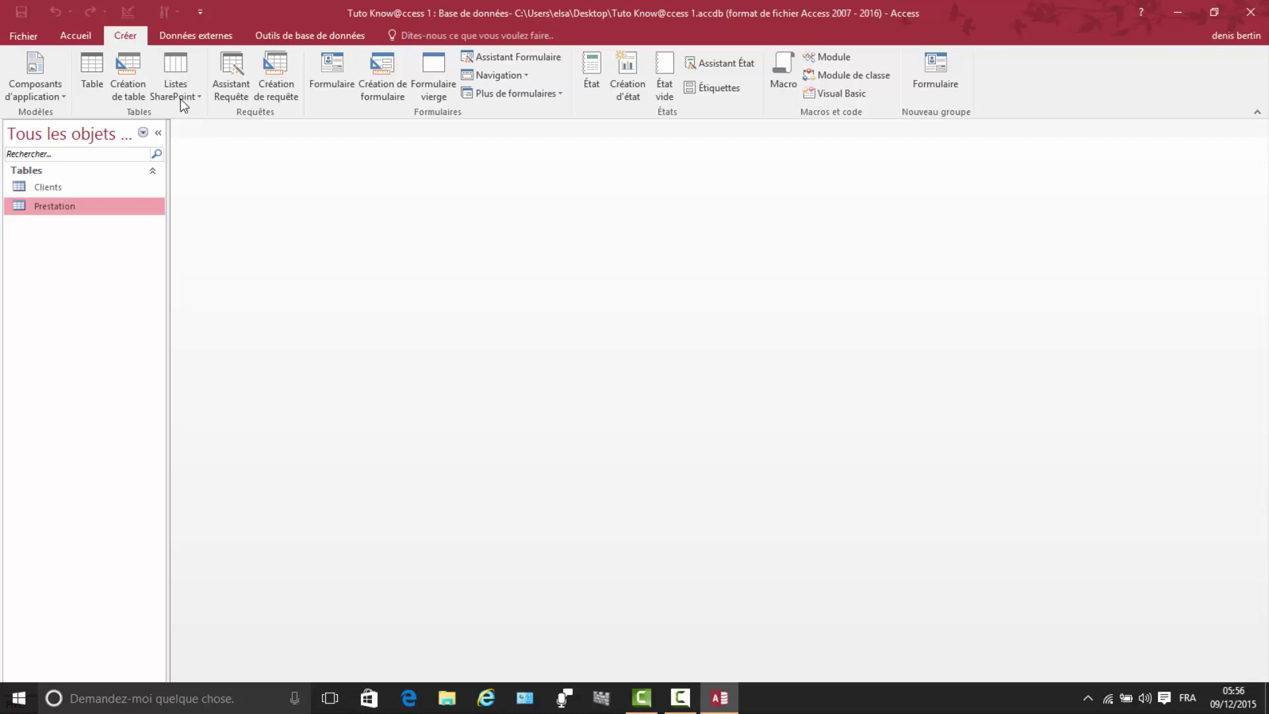
click(132, 73)
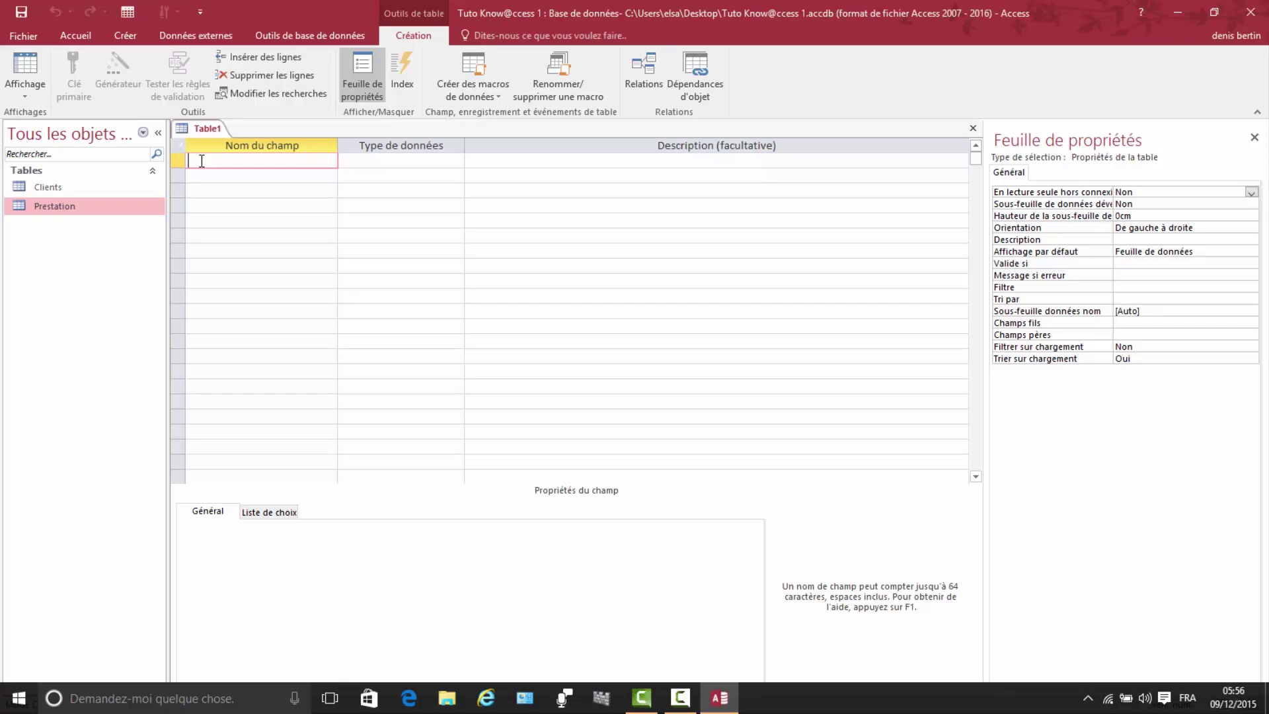
Step: Name the first field N° de Facture, make it AutoNumber and set it as primary key
text(N° de FACTURE)
key(BackSpace)
key(BackSpace)
key(BackSpace)
key(BackSpace)
key(BackSpace)
key(BackSpace)
text(acture)
click(429, 156)
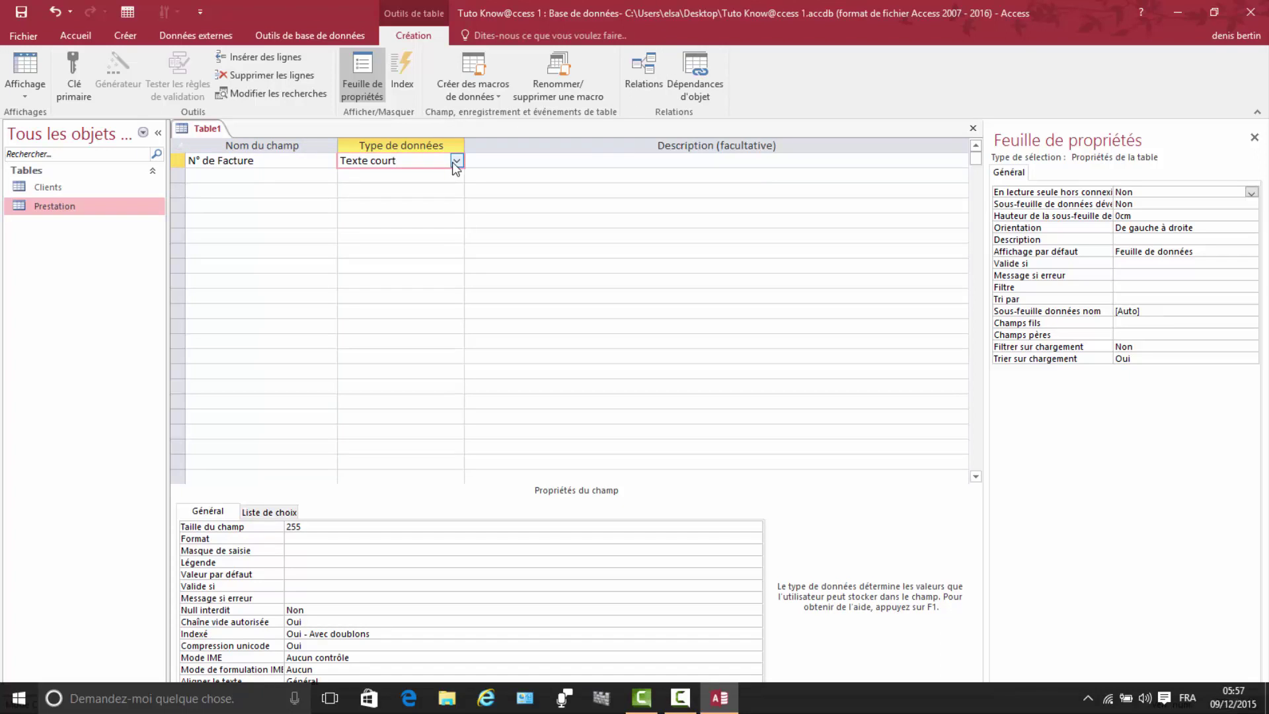
click(454, 161)
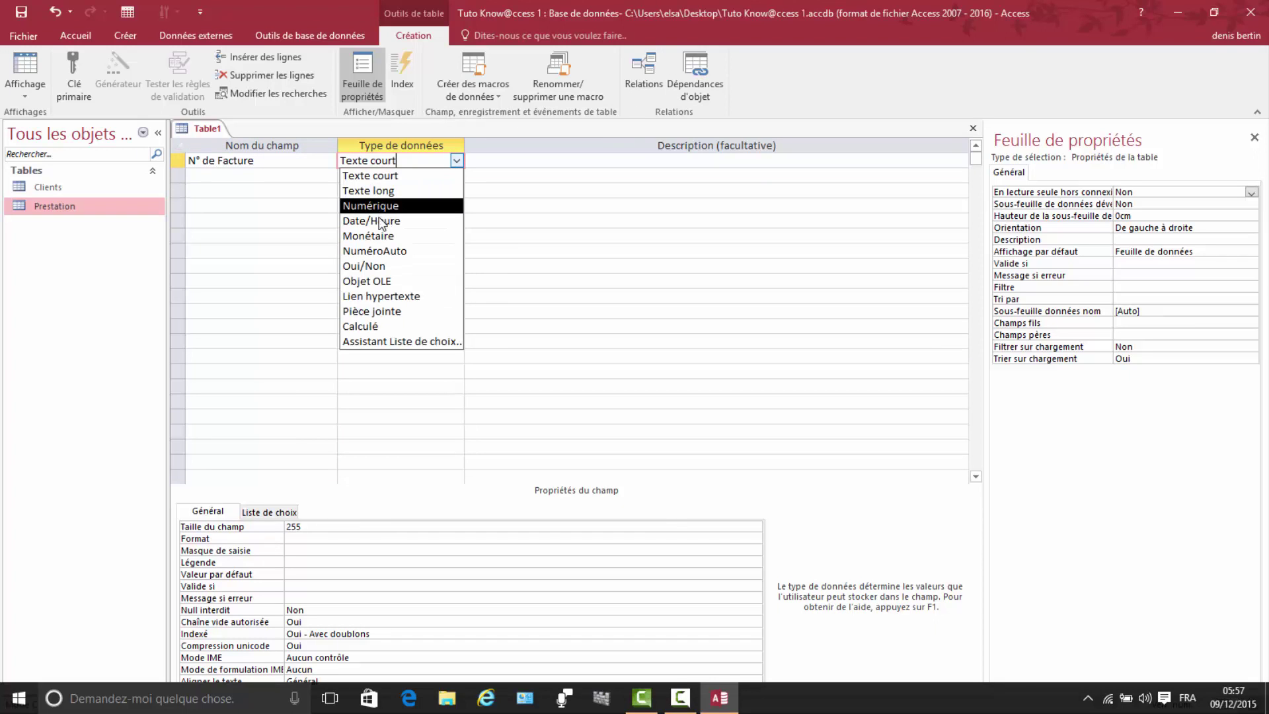
click(379, 250)
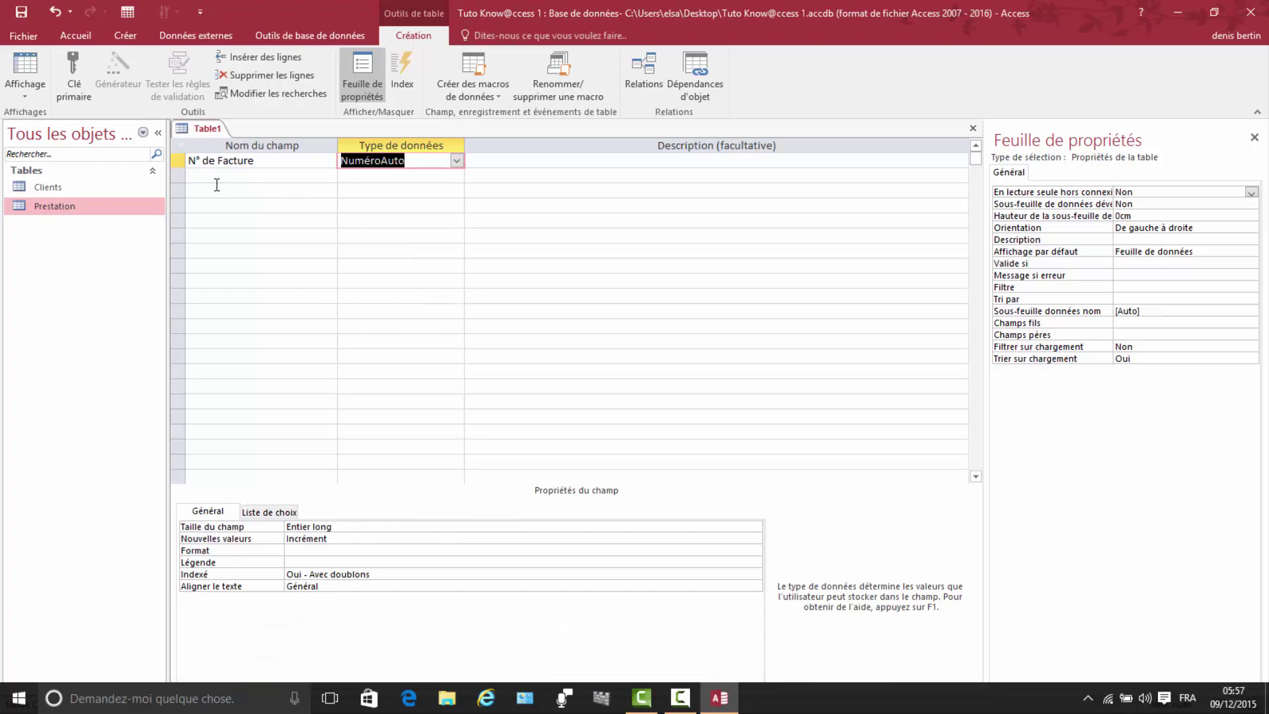
click(78, 72)
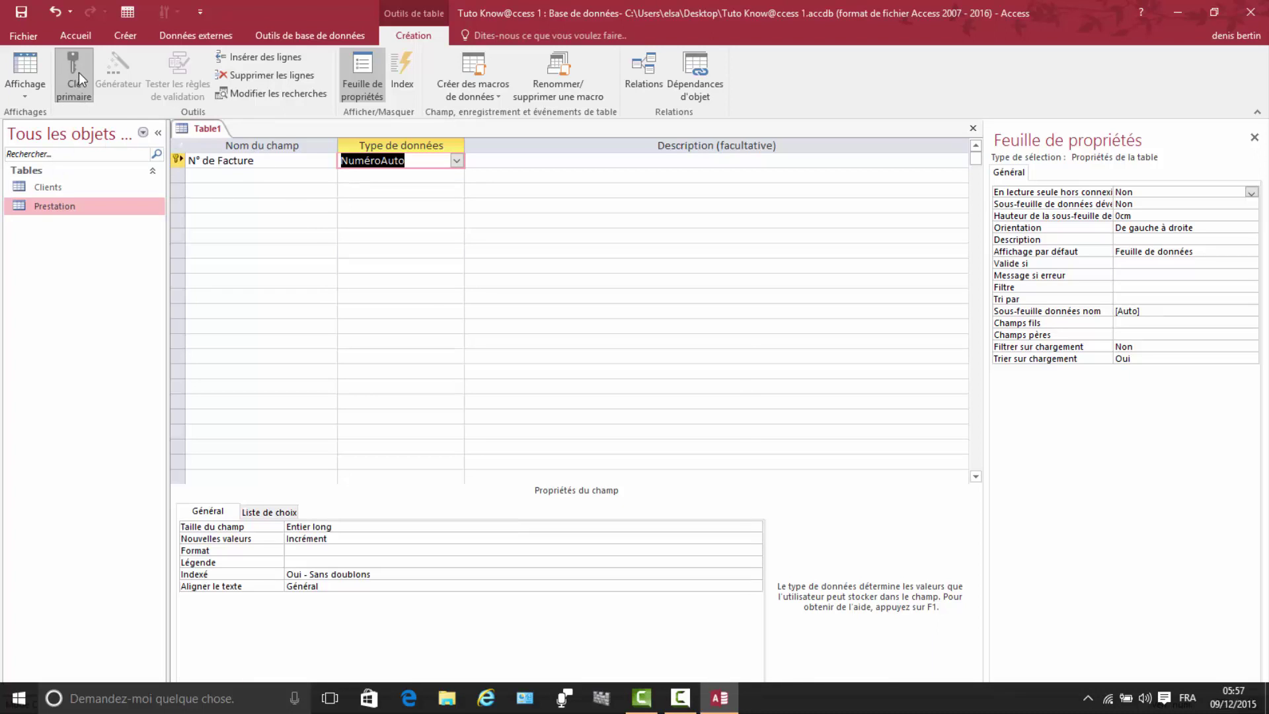
click(215, 175)
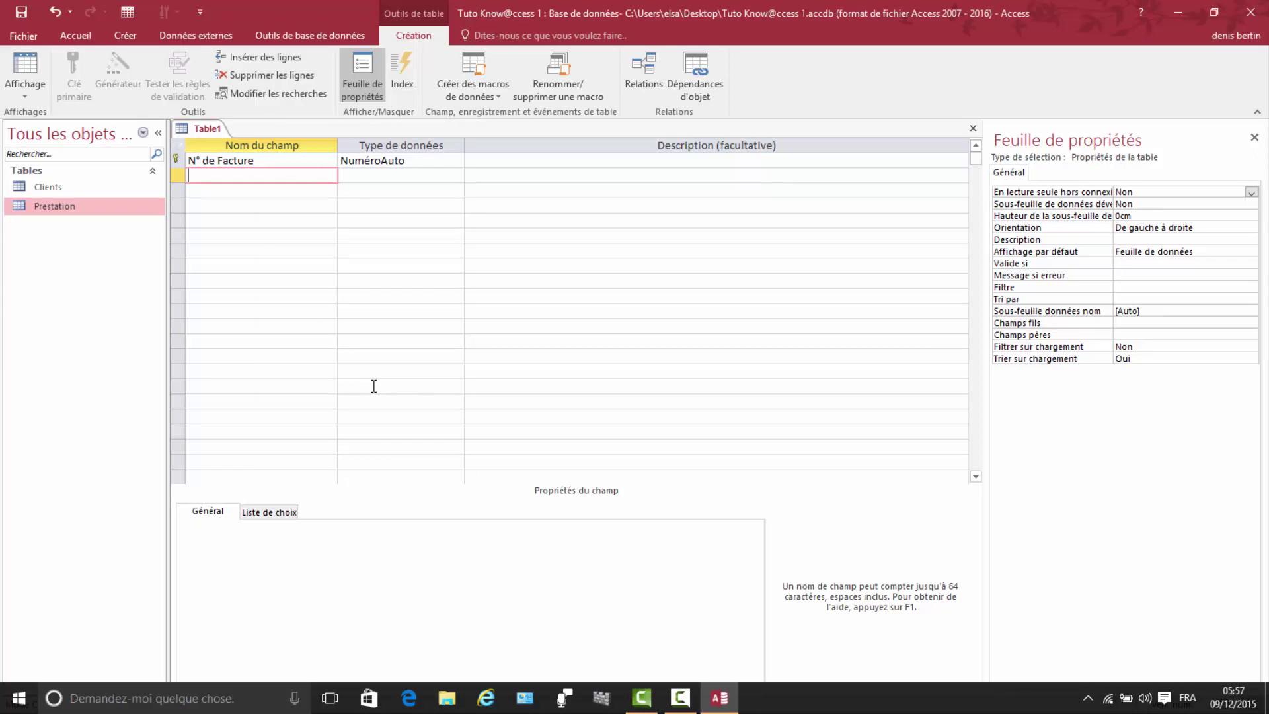
Step: Add N° Client as a numeric field and name the third field date D'émission
text(N° Client)
click(368, 175)
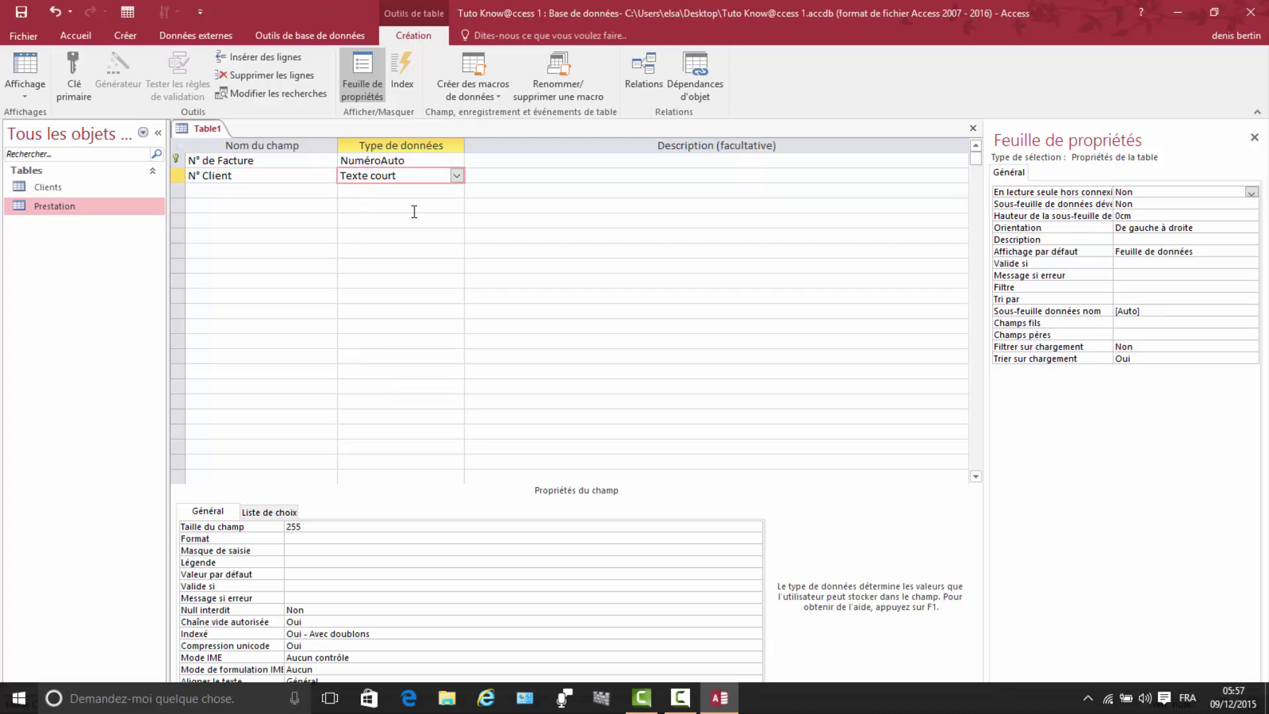
click(457, 180)
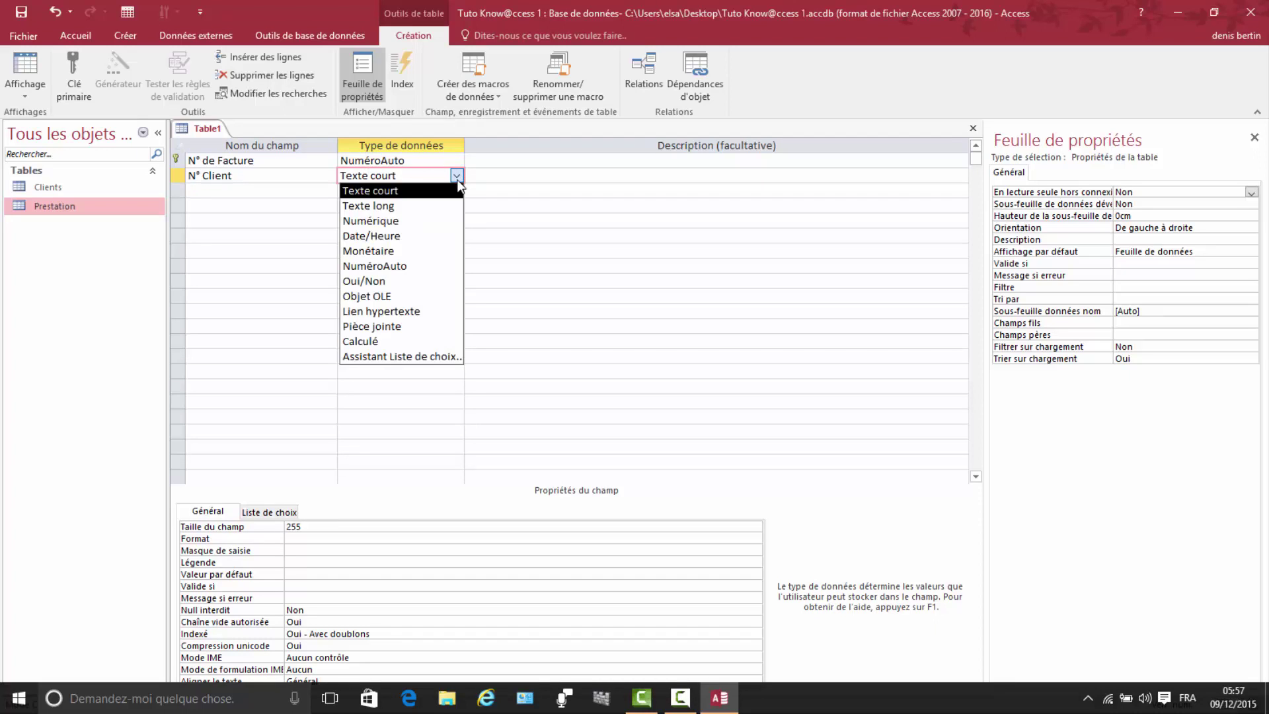
click(384, 221)
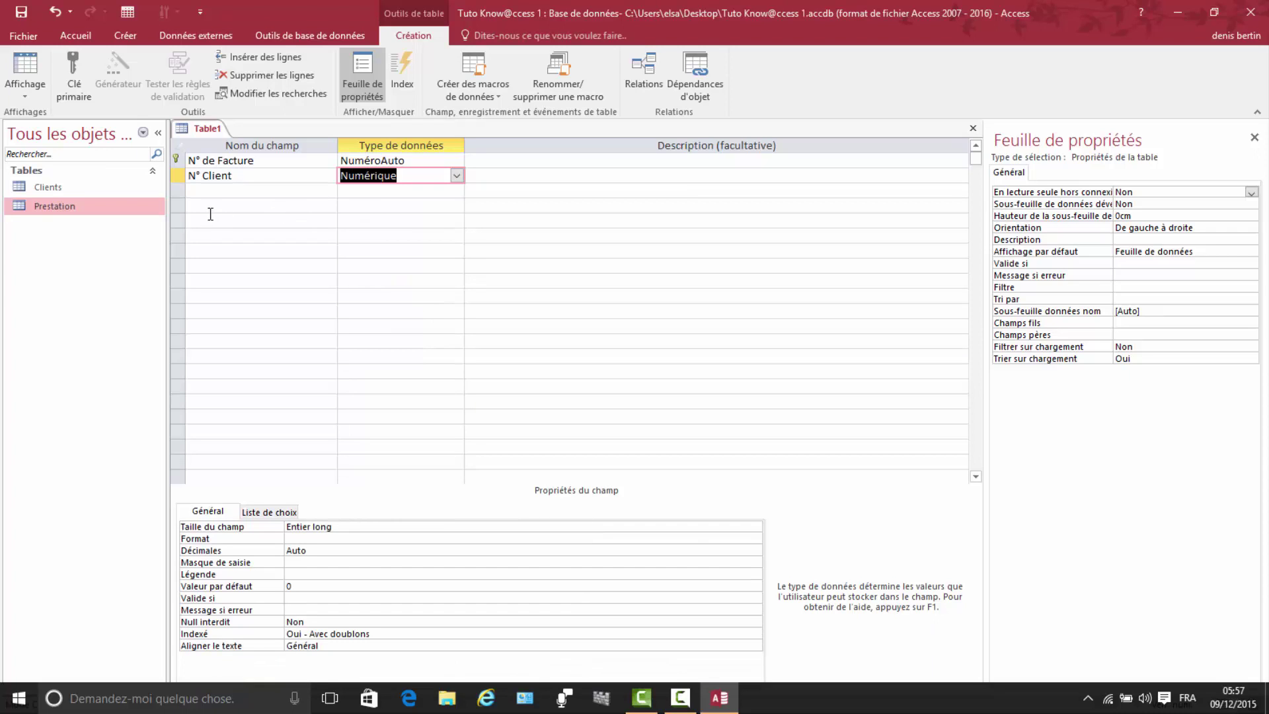
click(212, 192)
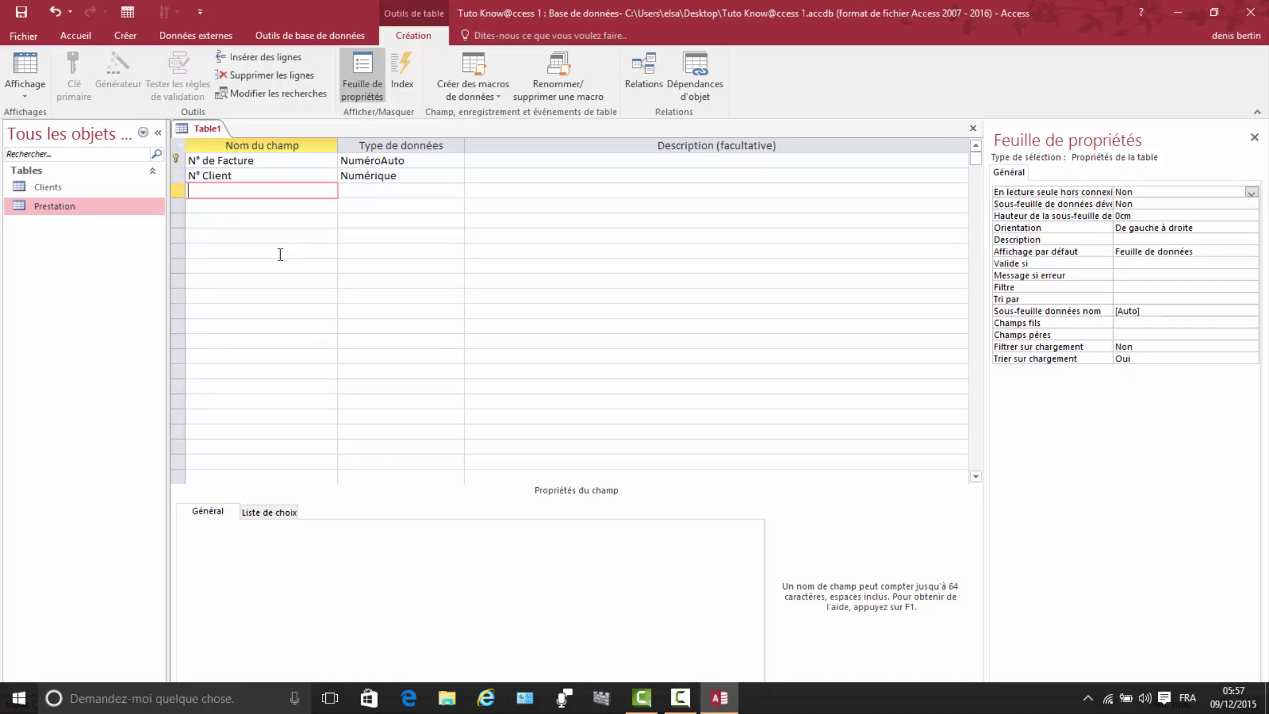
text(date D'émission)
Step: Make the third field Date/Heure with a short-date input mask, saving the table as Factures
click(362, 187)
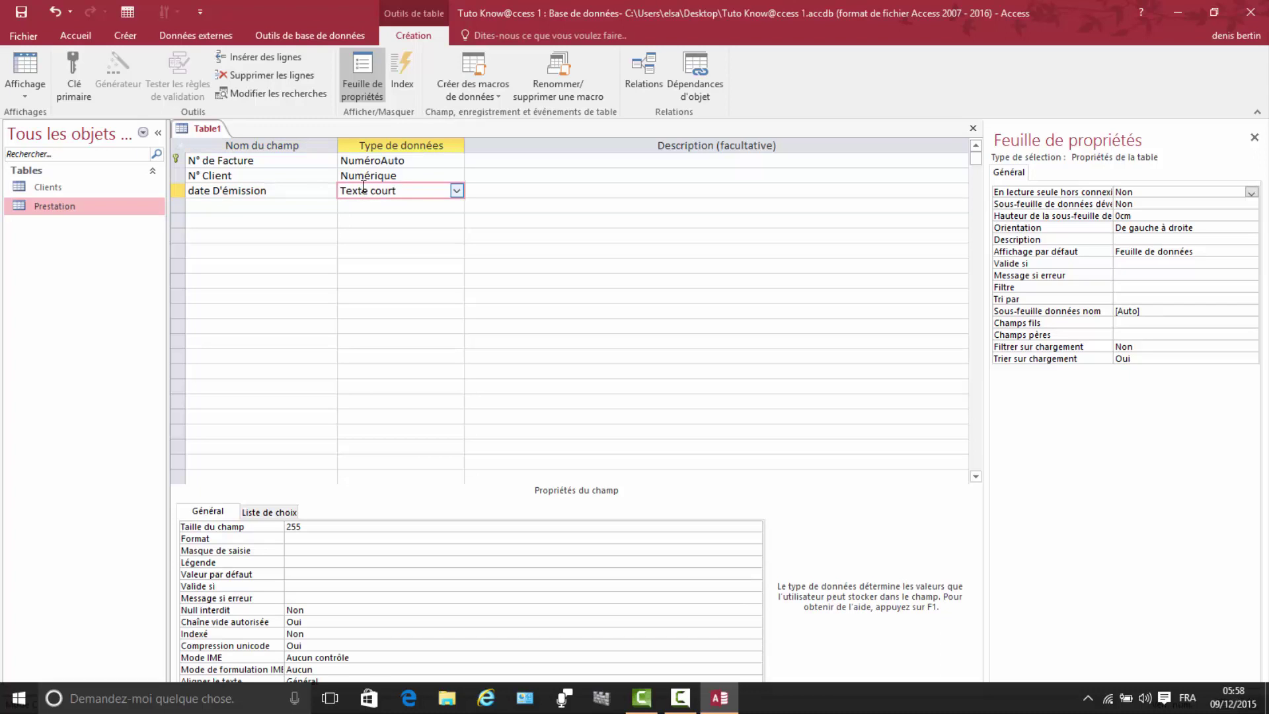
click(456, 190)
click(375, 251)
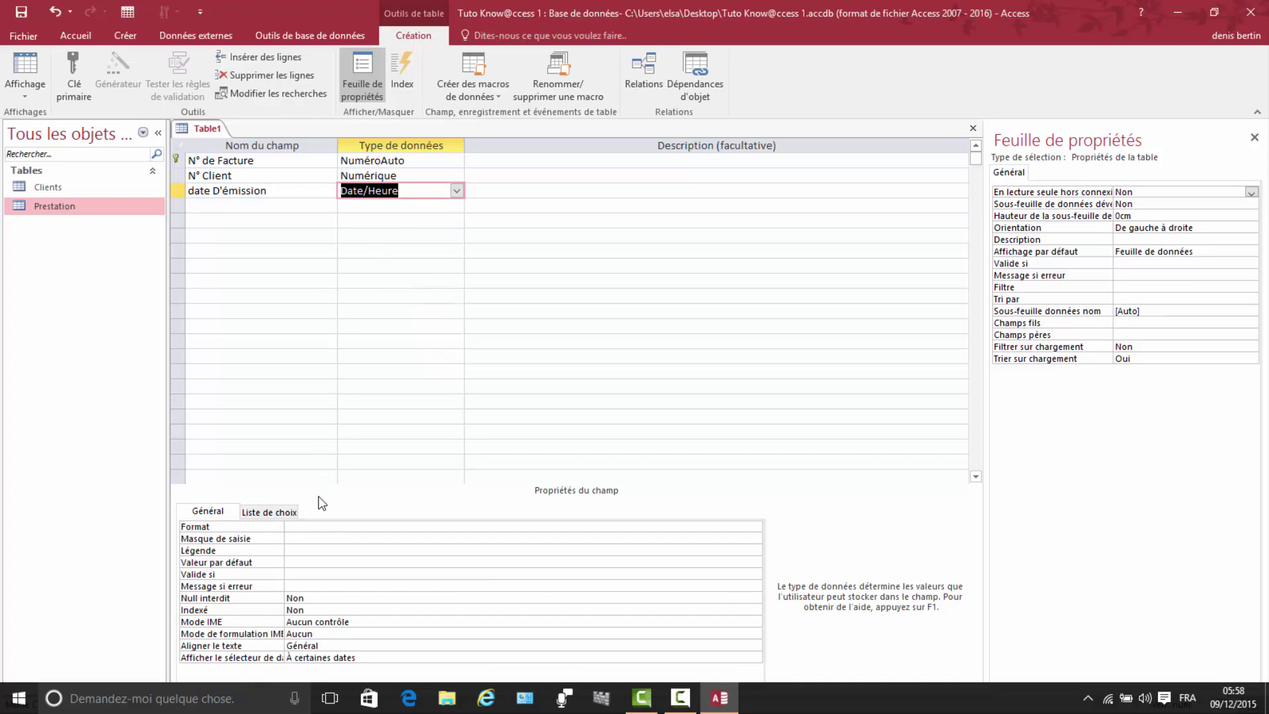
click(295, 538)
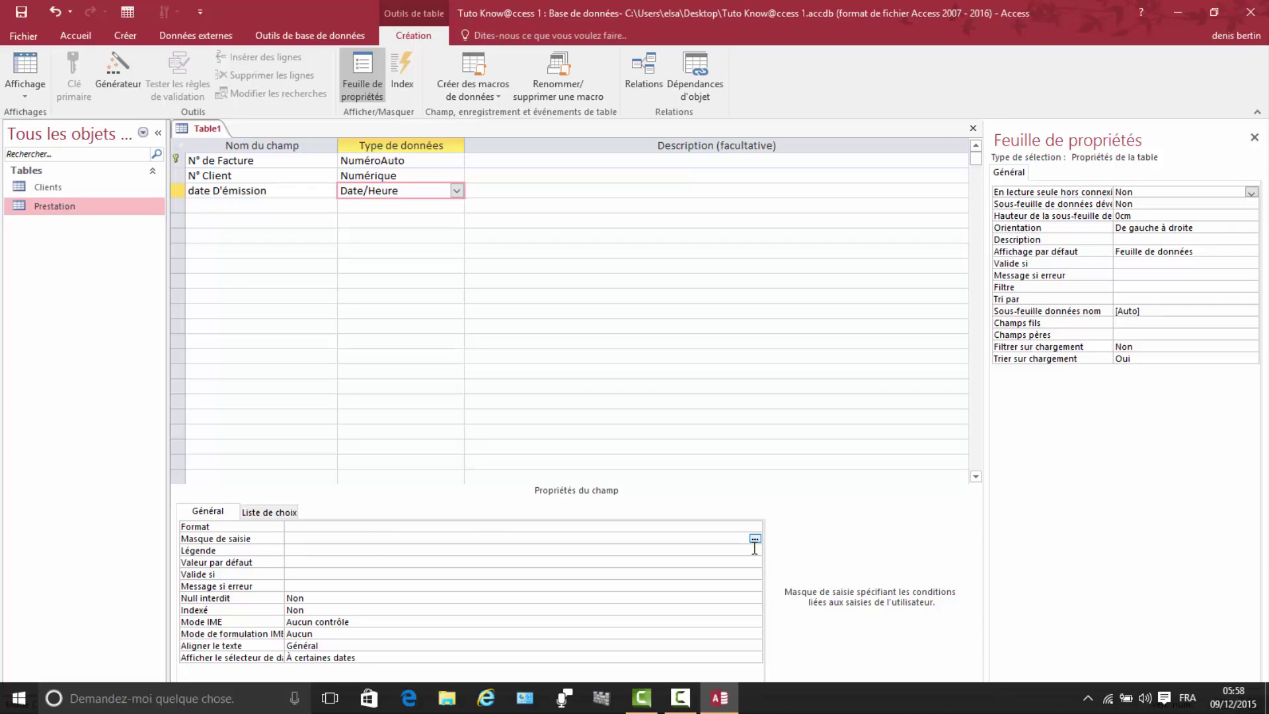
click(754, 538)
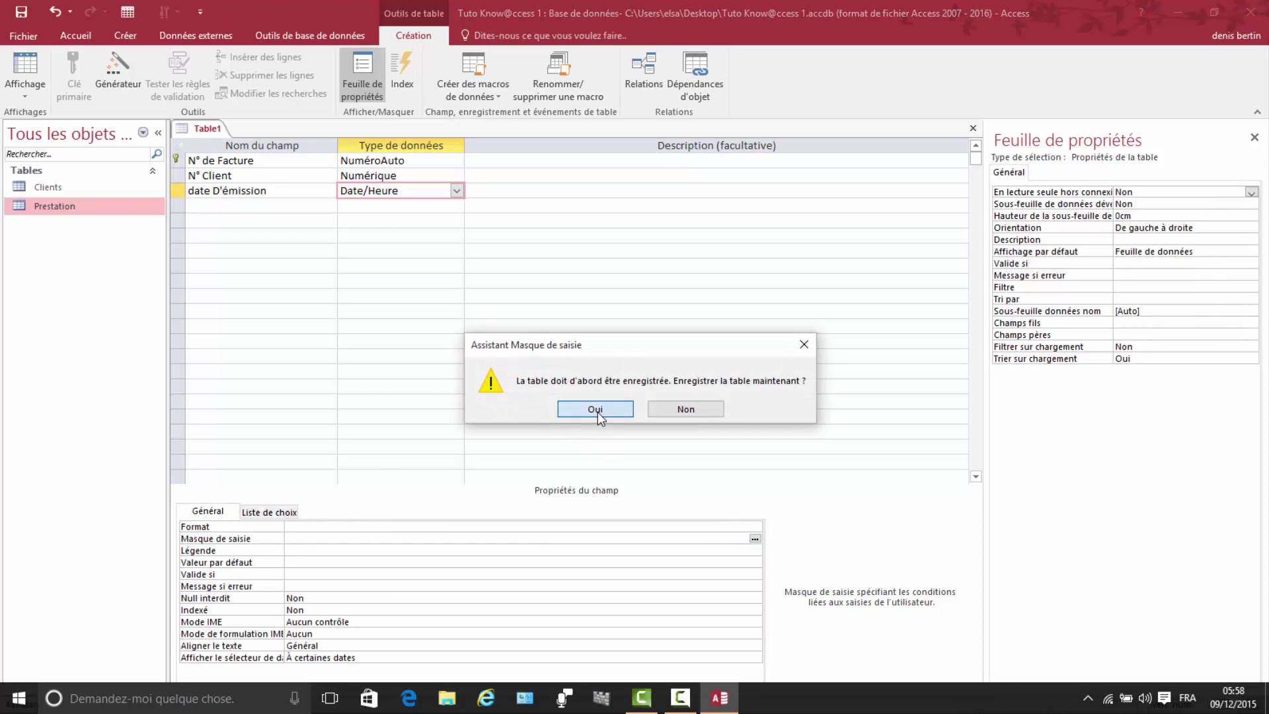
click(596, 409)
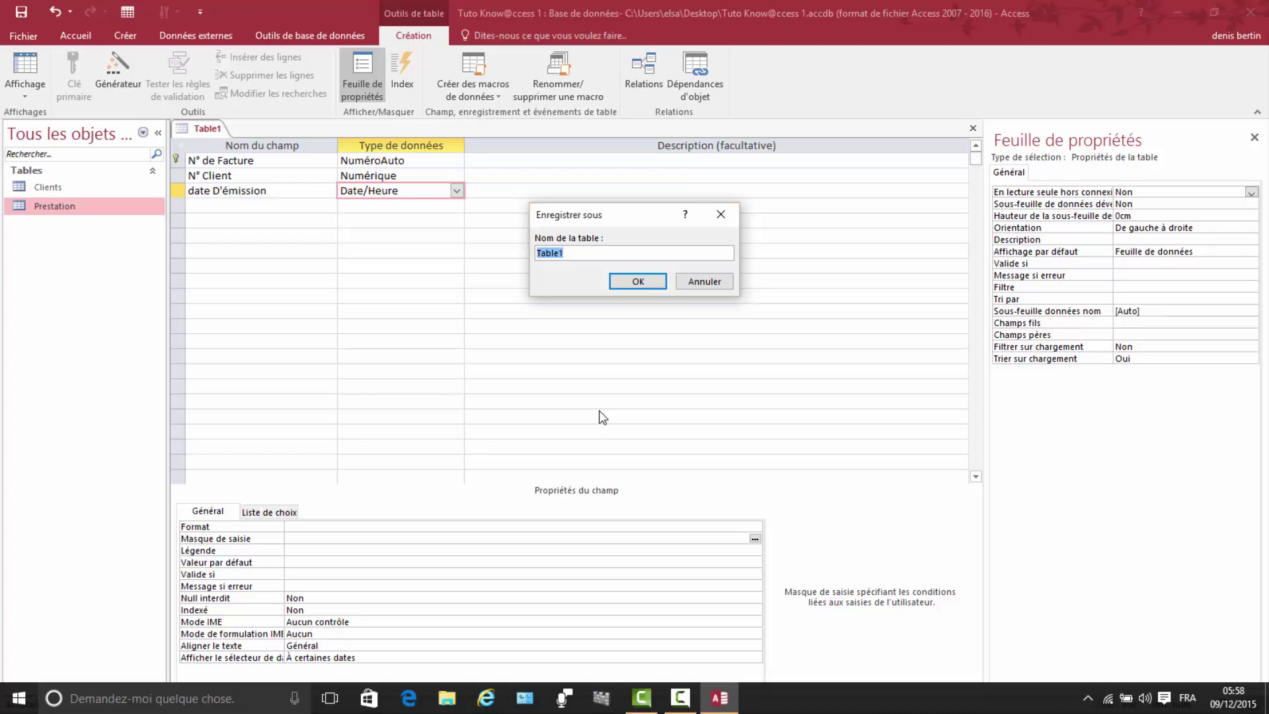
text(Factures)
click(624, 283)
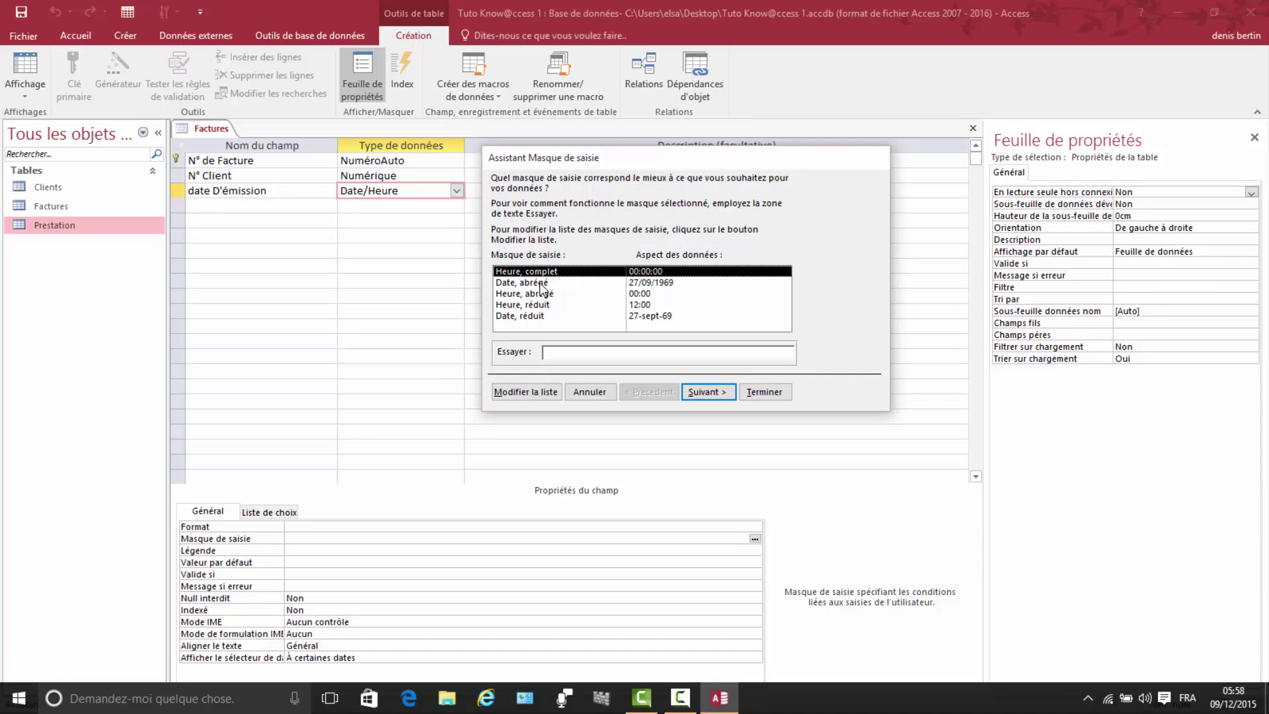
click(656, 284)
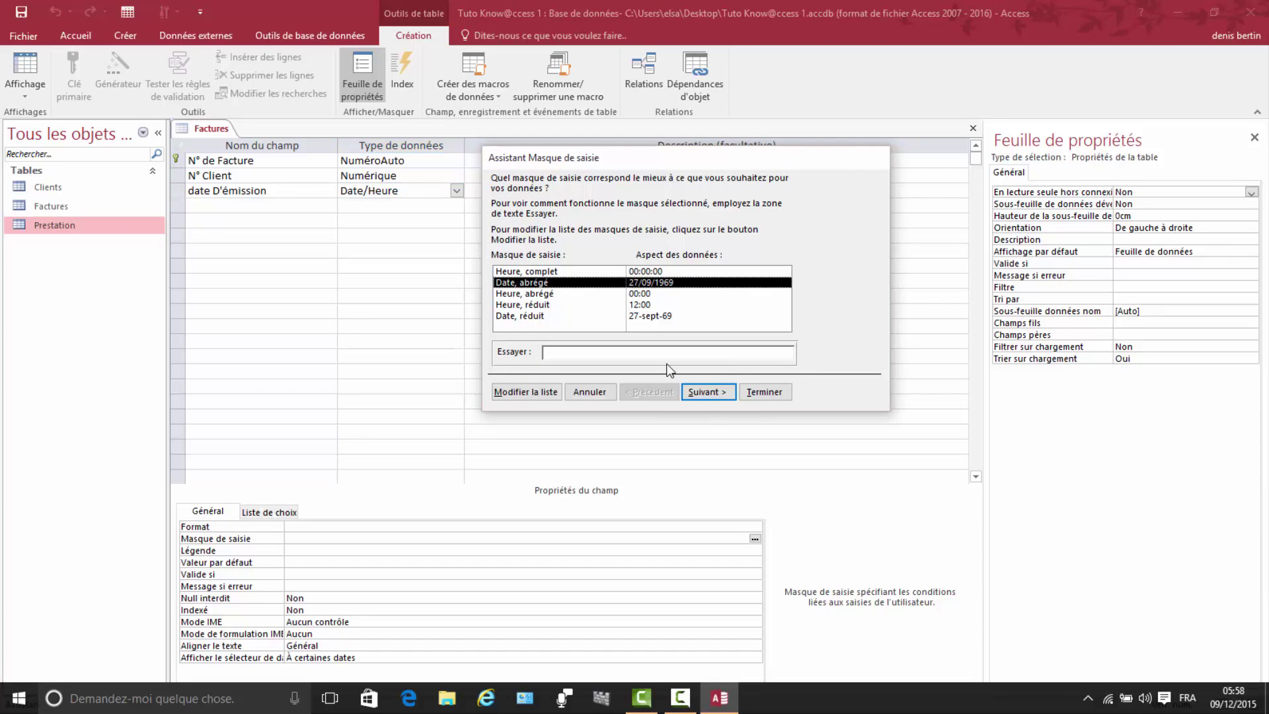
click(712, 391)
click(713, 391)
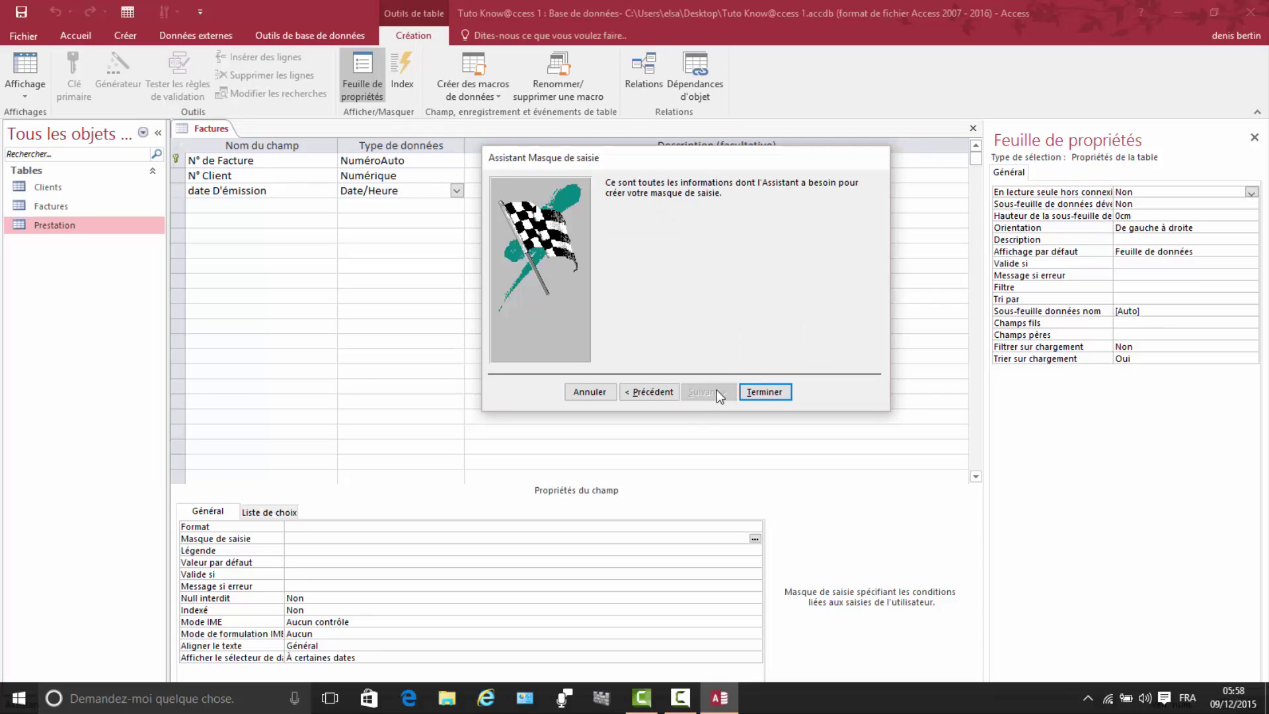
click(764, 392)
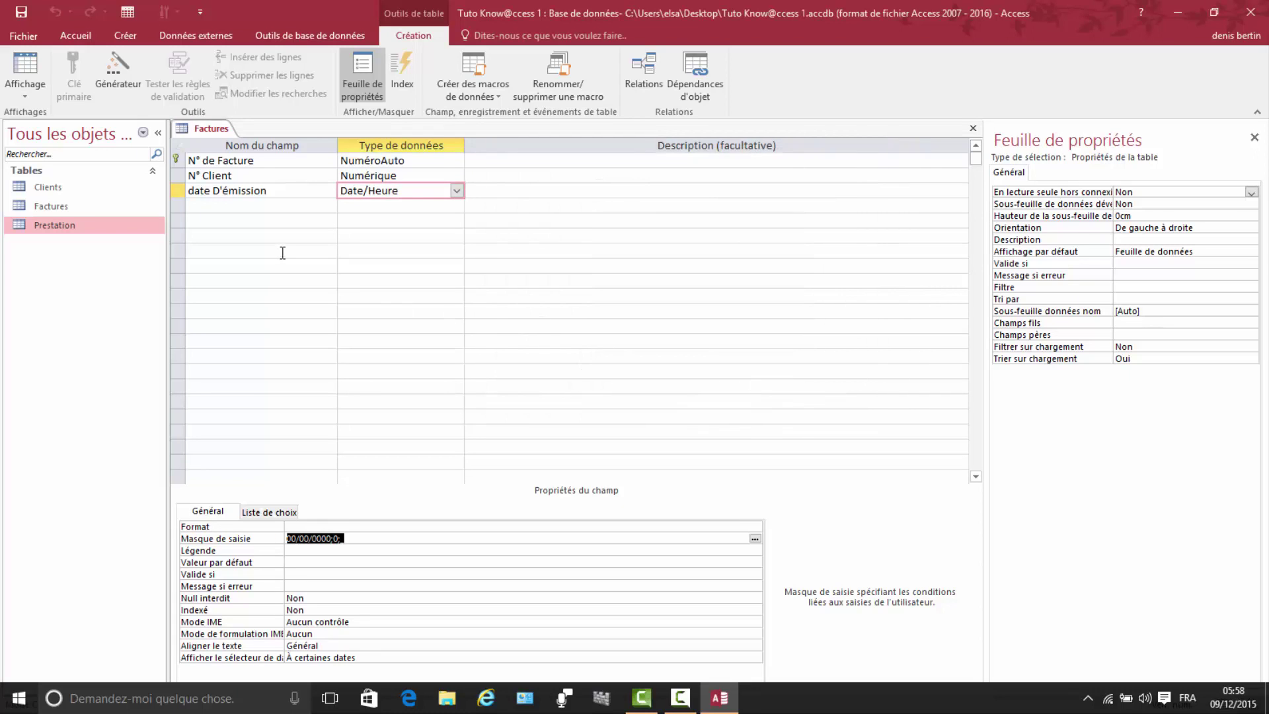
Step: Rename the third field to Date d'émission
click(200, 208)
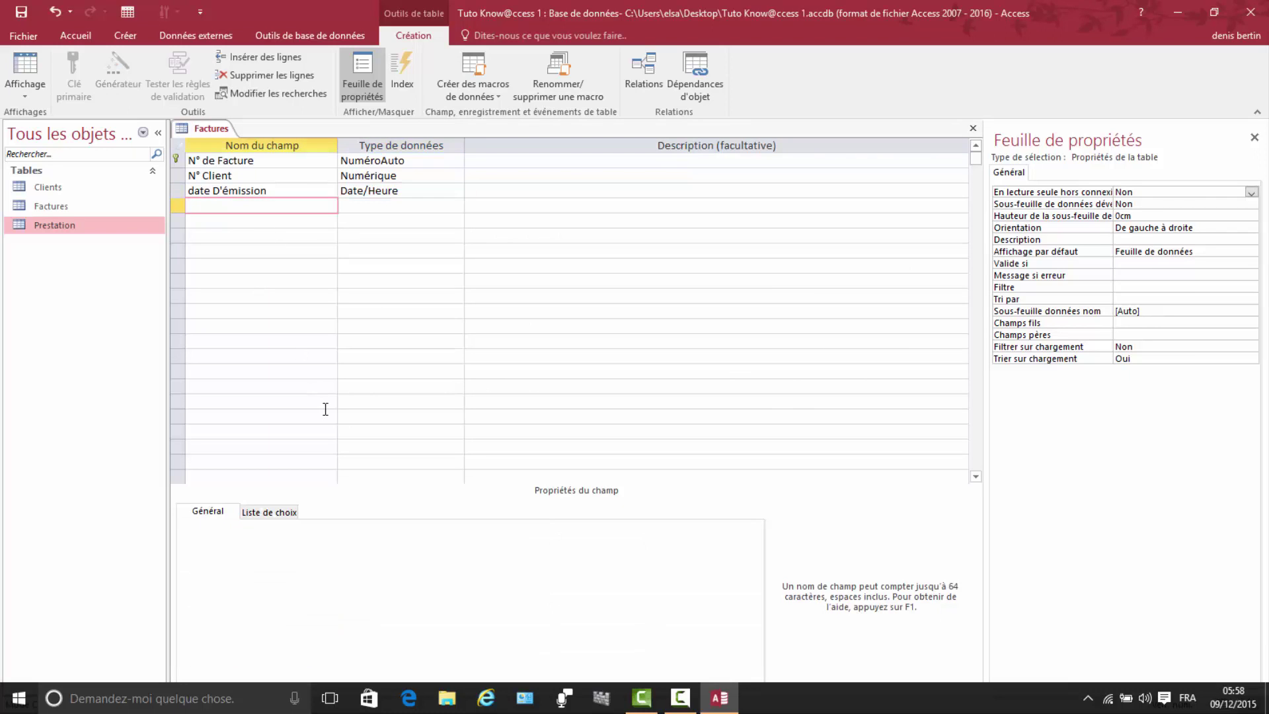
click(198, 192)
key(BackSpace)
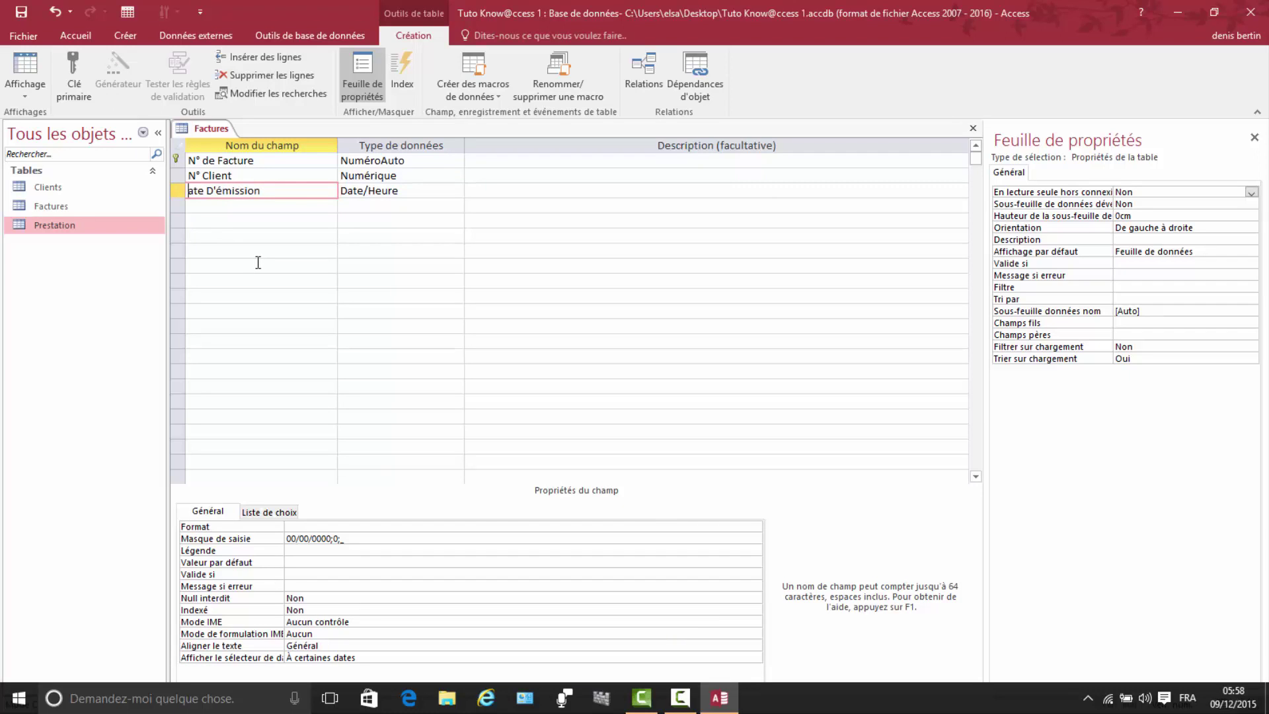
text(D)
click(221, 191)
key(BackSpace)
key(BackSpace)
text(d')
click(209, 205)
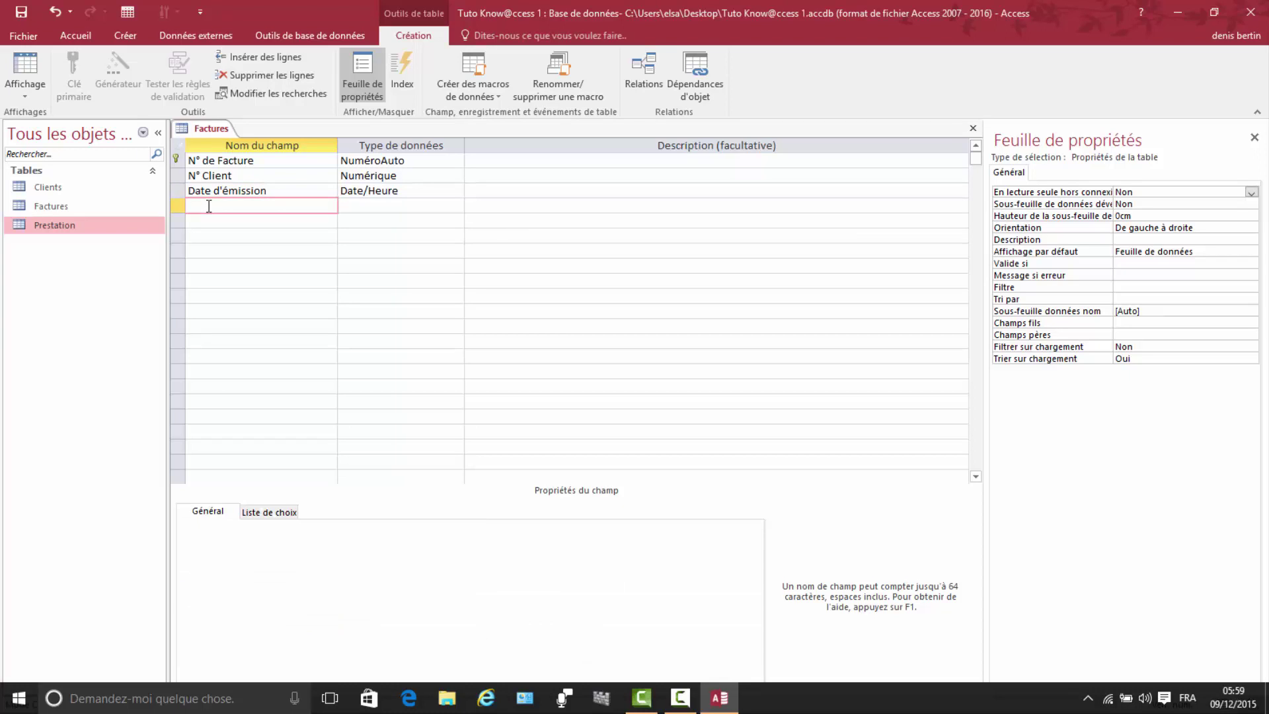
Step: Add a Mode de Paiement field and start its lookup list with hand-typed values
text(Mode de Paiement)
click(401, 206)
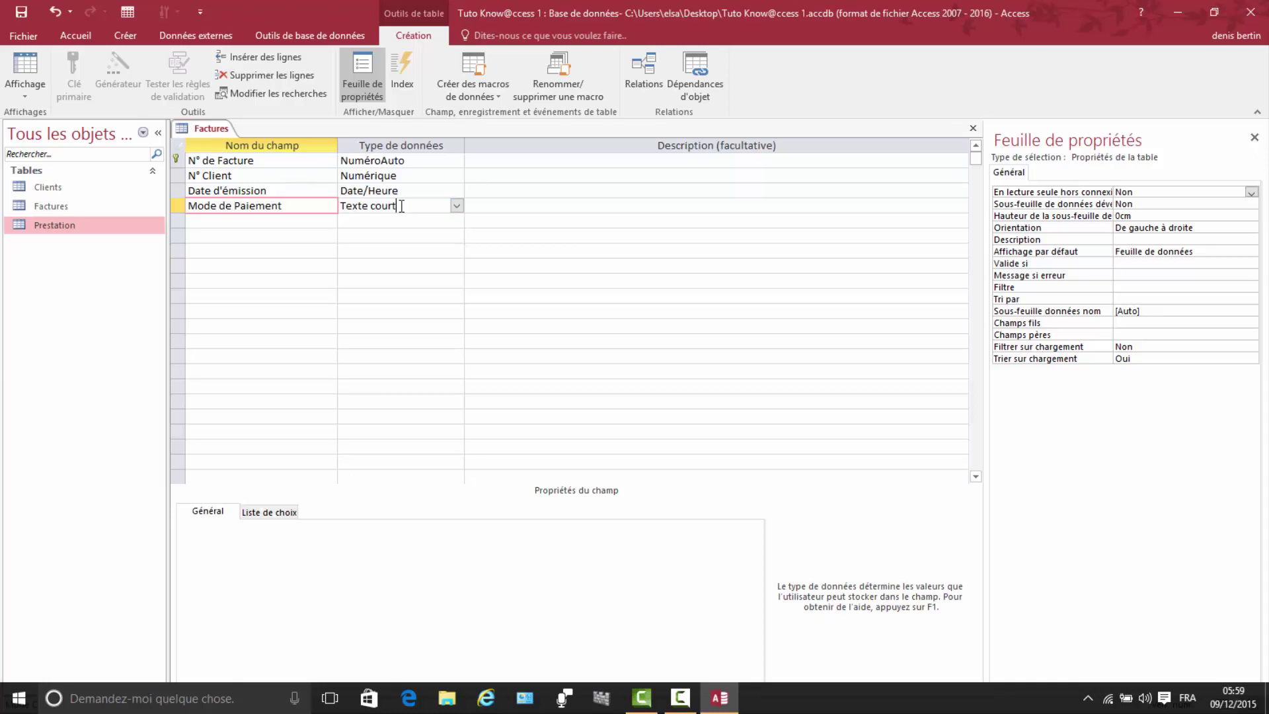
click(458, 206)
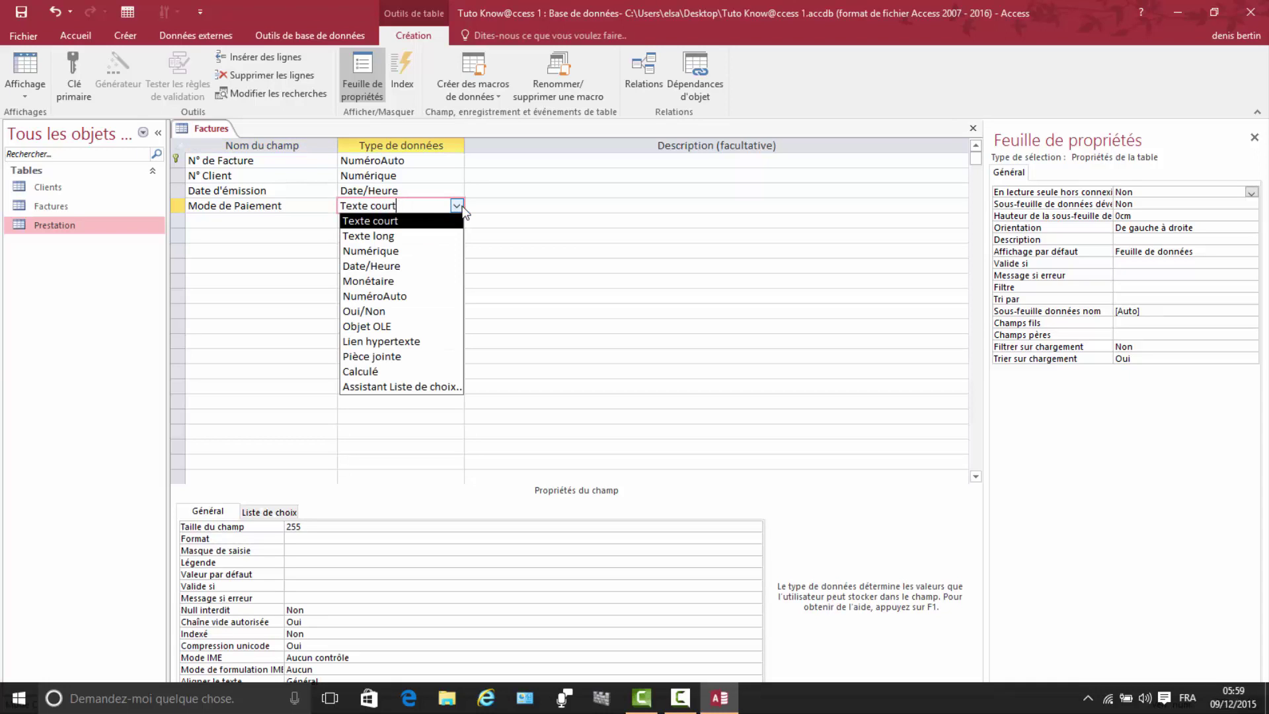
click(388, 387)
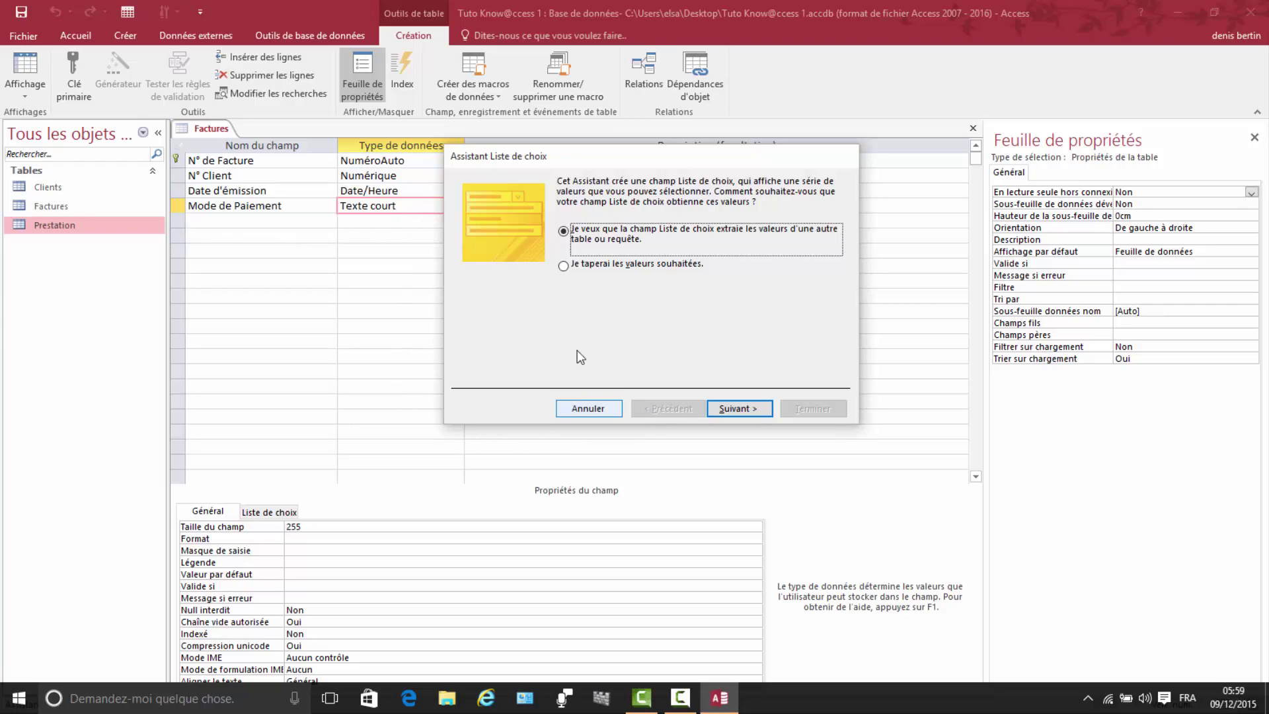
click(613, 264)
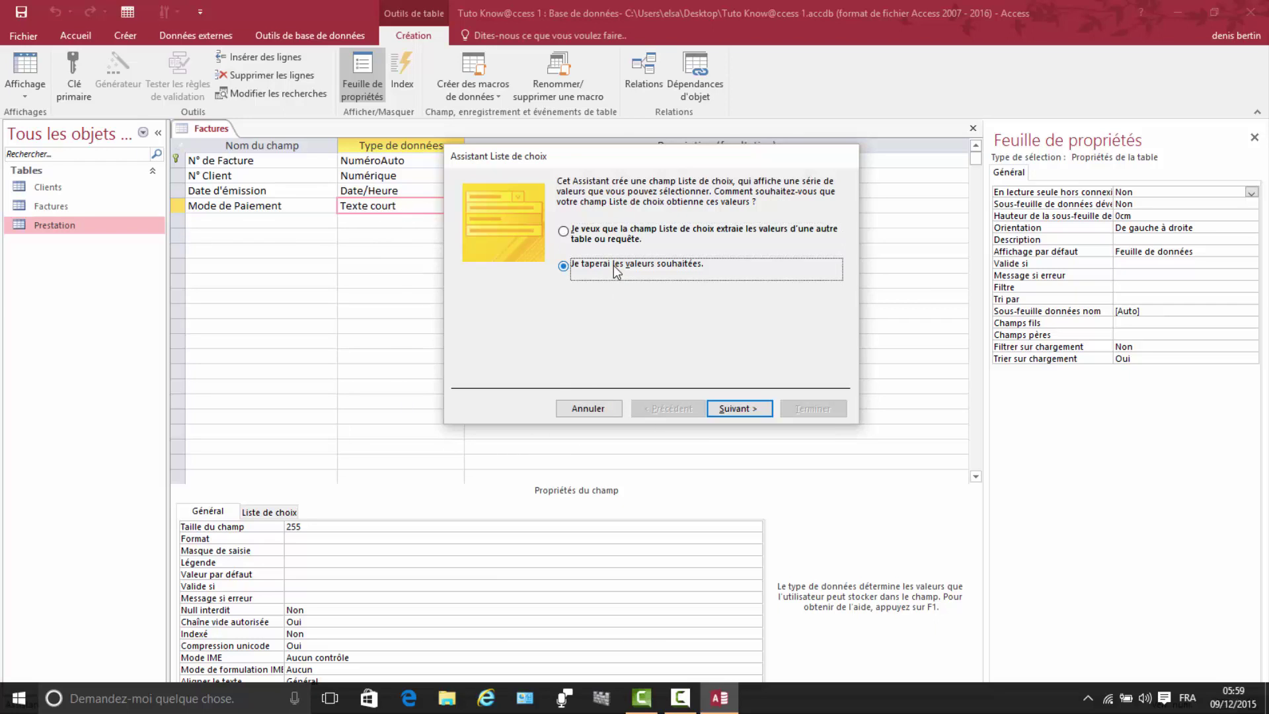
click(744, 407)
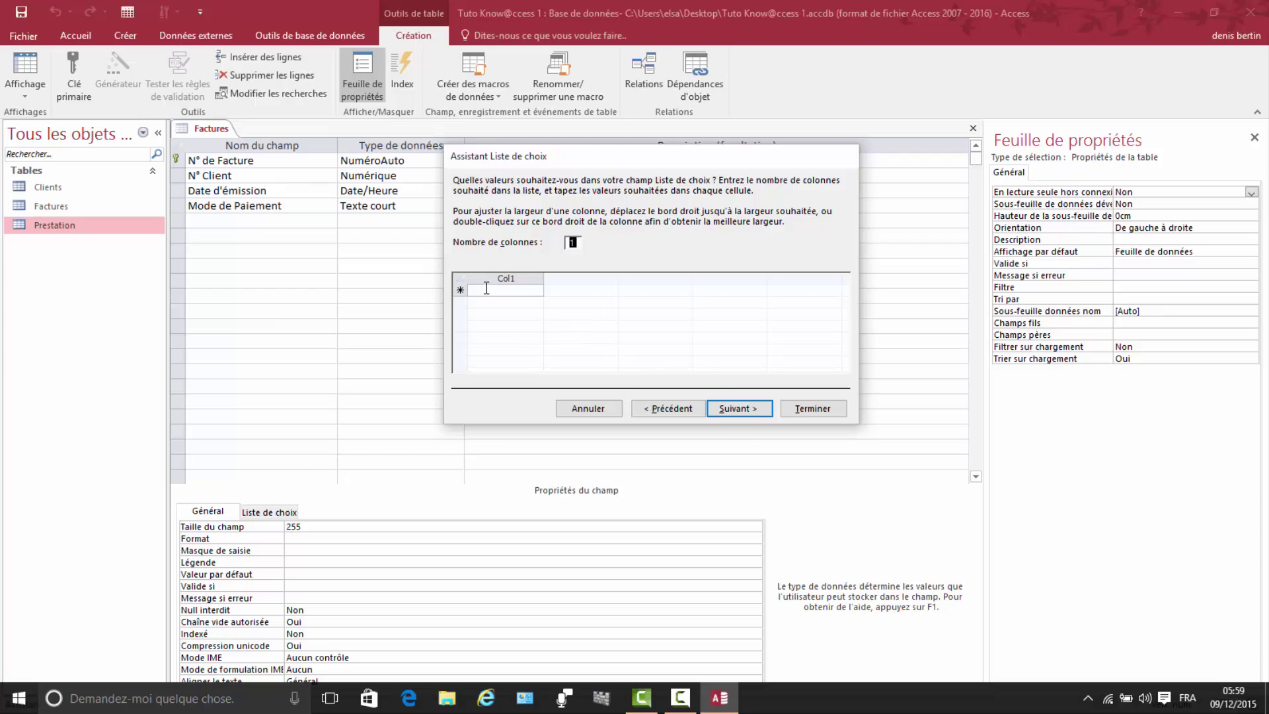
Step: Enter the payment values Chéque, Virement and Espèce, and limit entries to that list
click(486, 289)
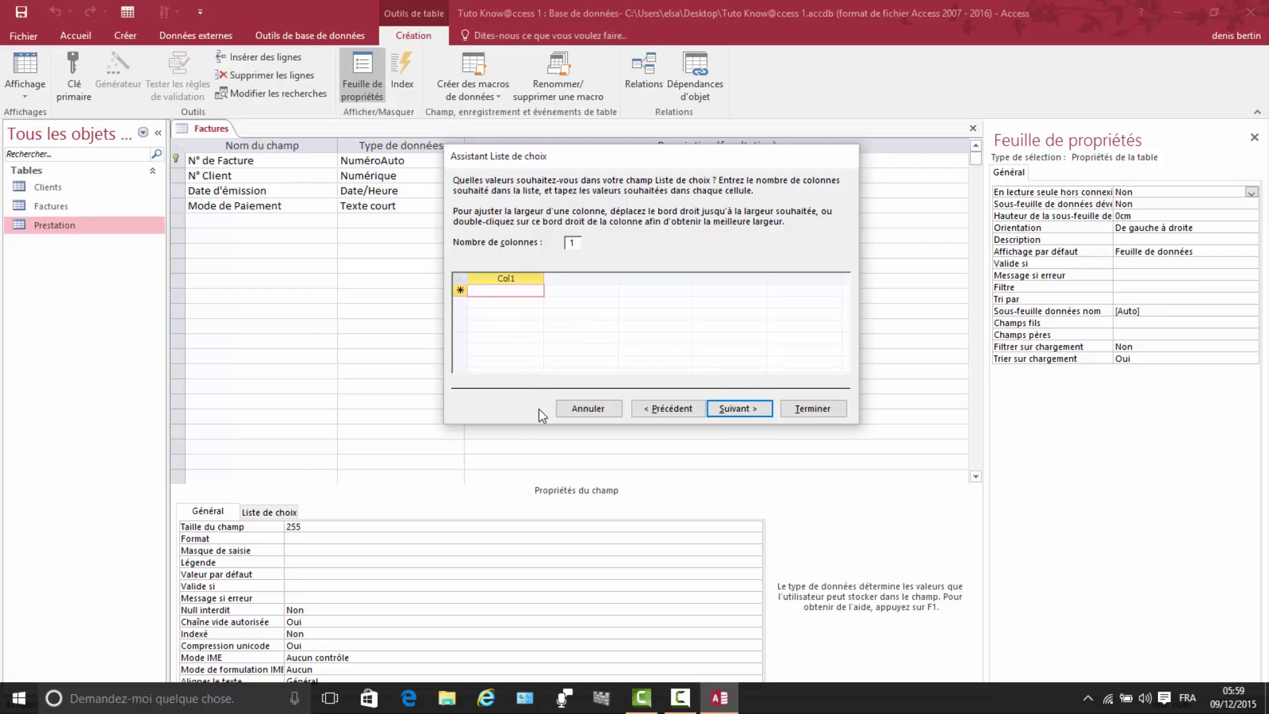
text(Chéque)
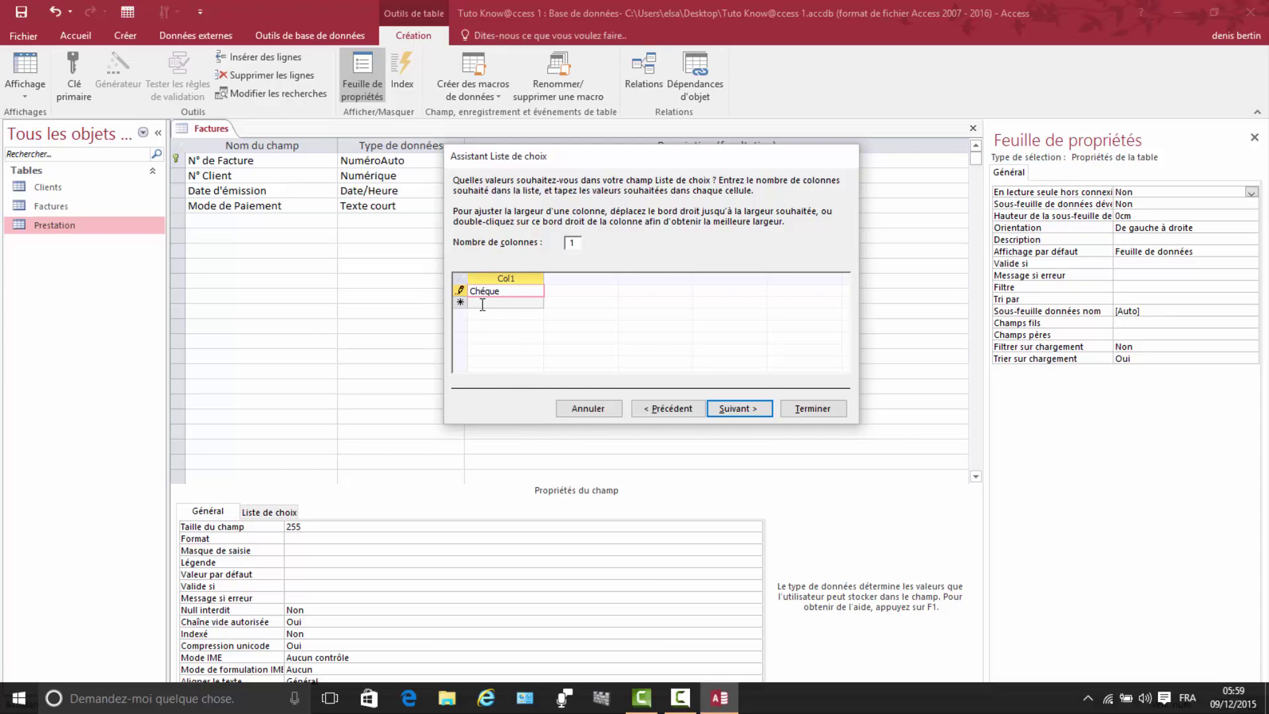
key(Return)
text(Vi)
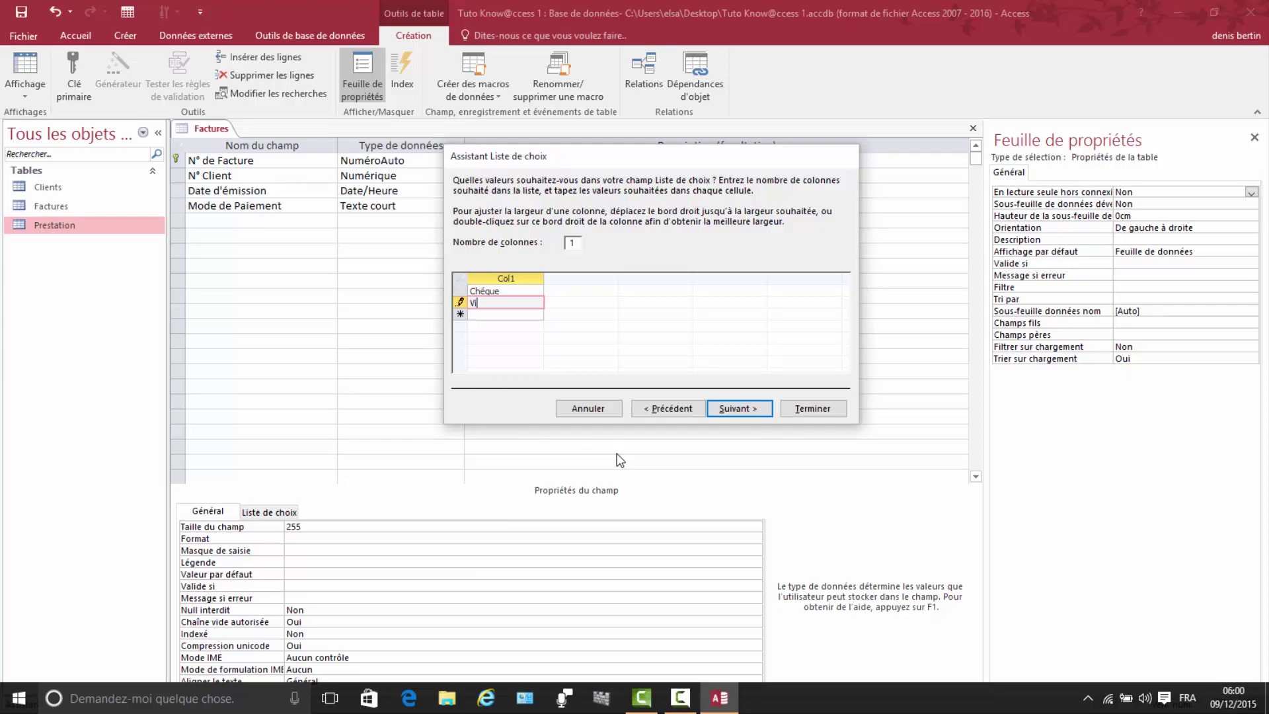
text(e)
key(BackSpace)
text(rement)
key(Return)
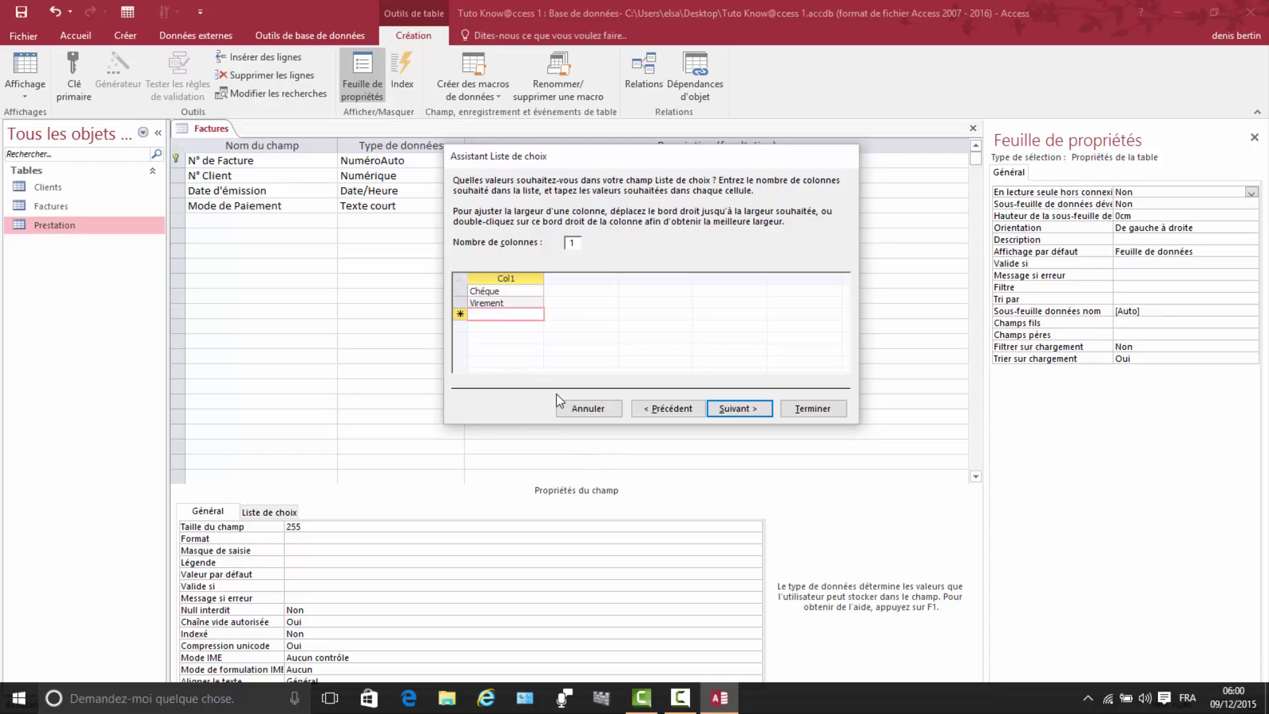
text(Es)
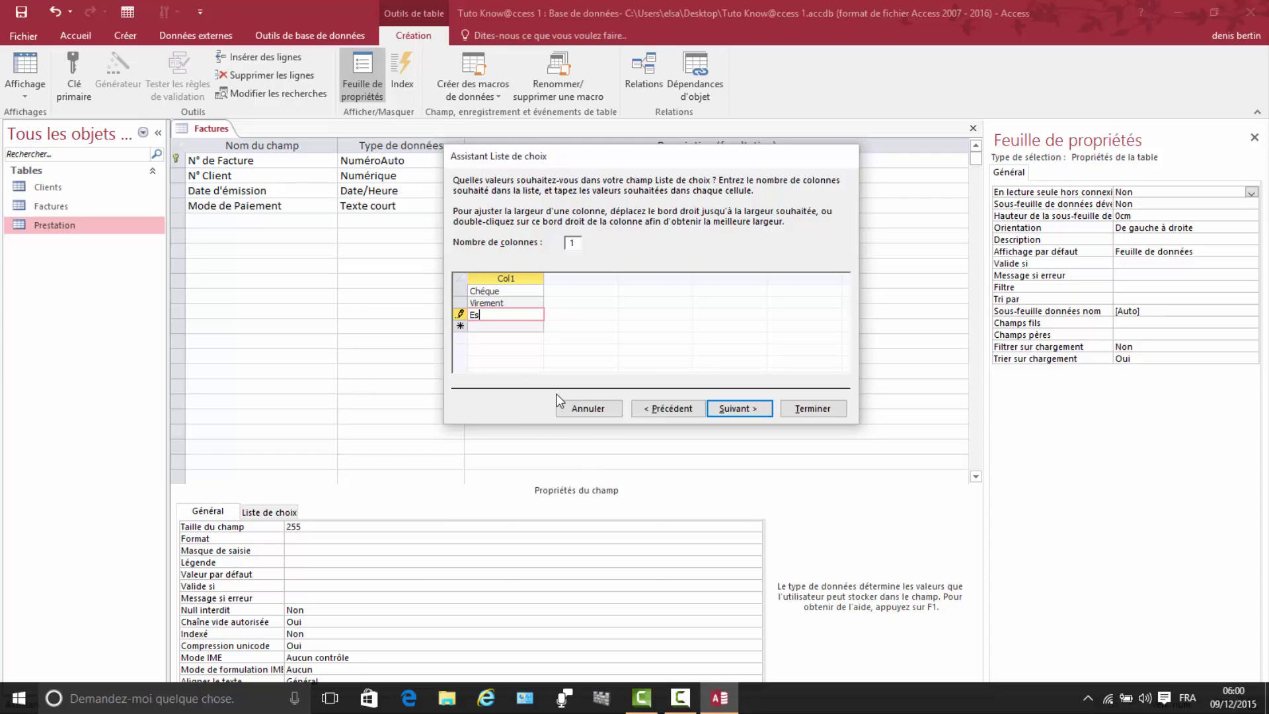
text(p)
text(é)
text(é)
text(ce)
click(725, 409)
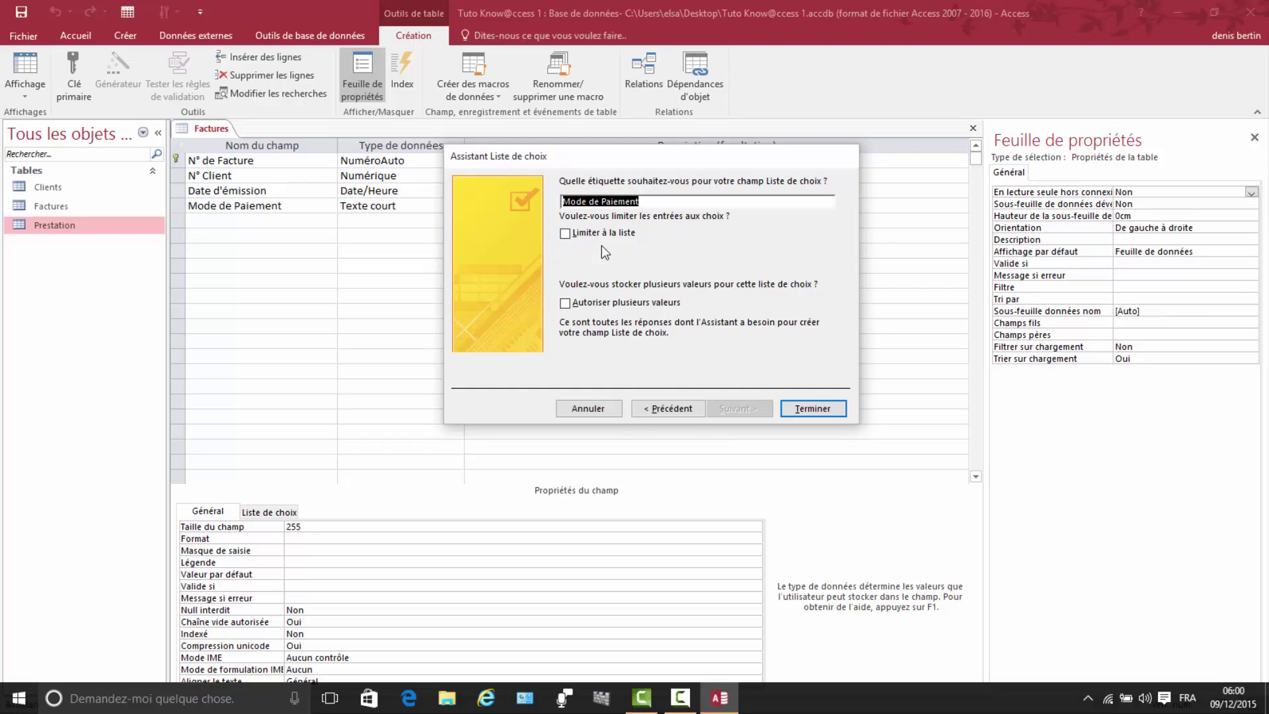
click(566, 234)
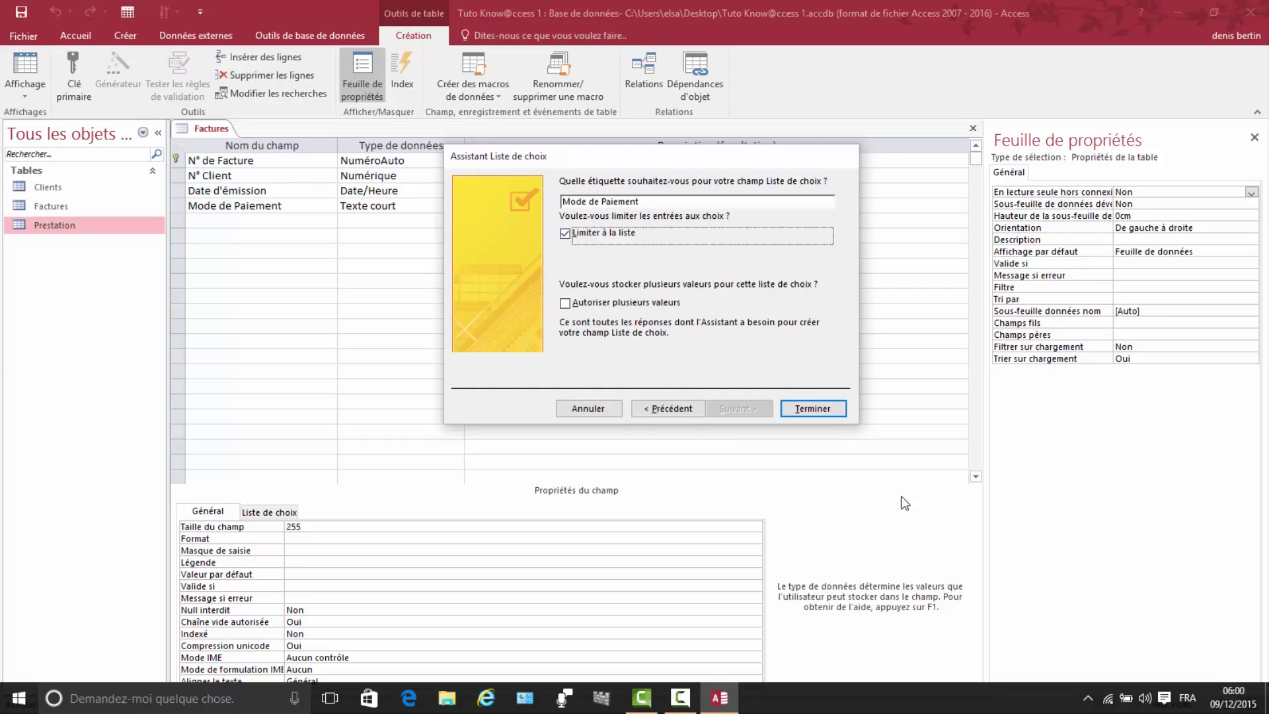
click(813, 409)
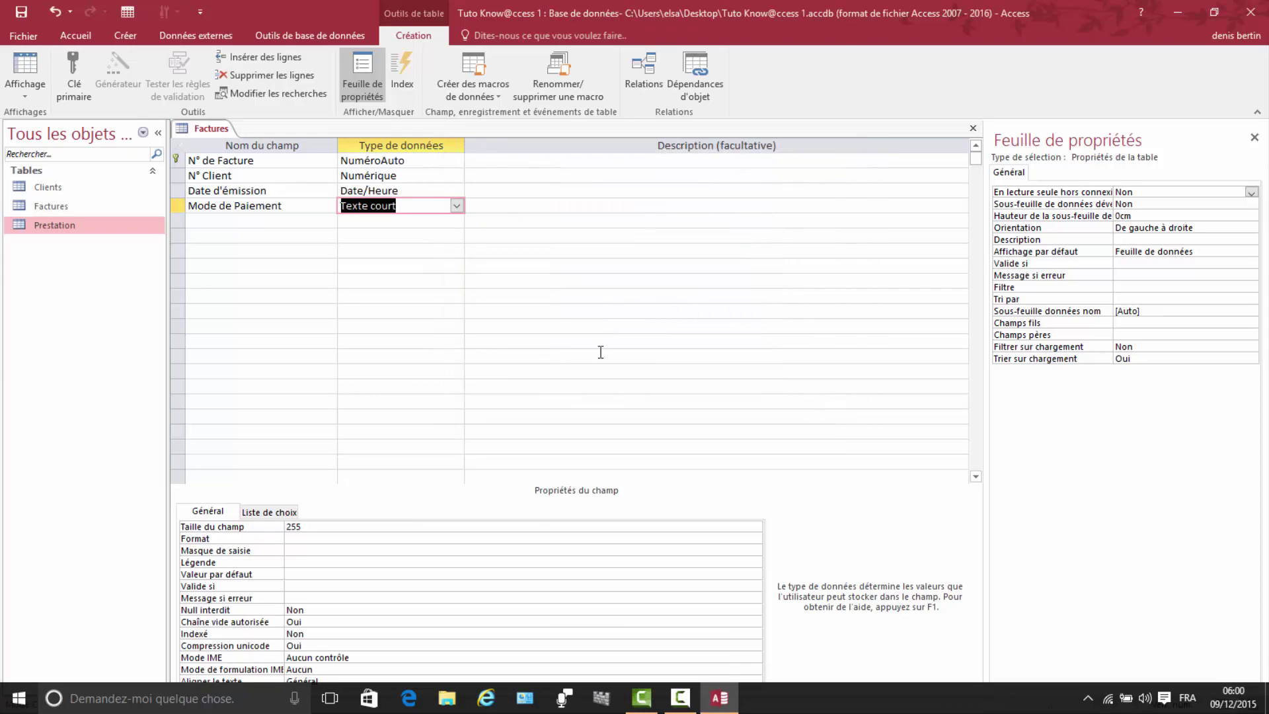
Step: Name the next field Désignation
click(216, 220)
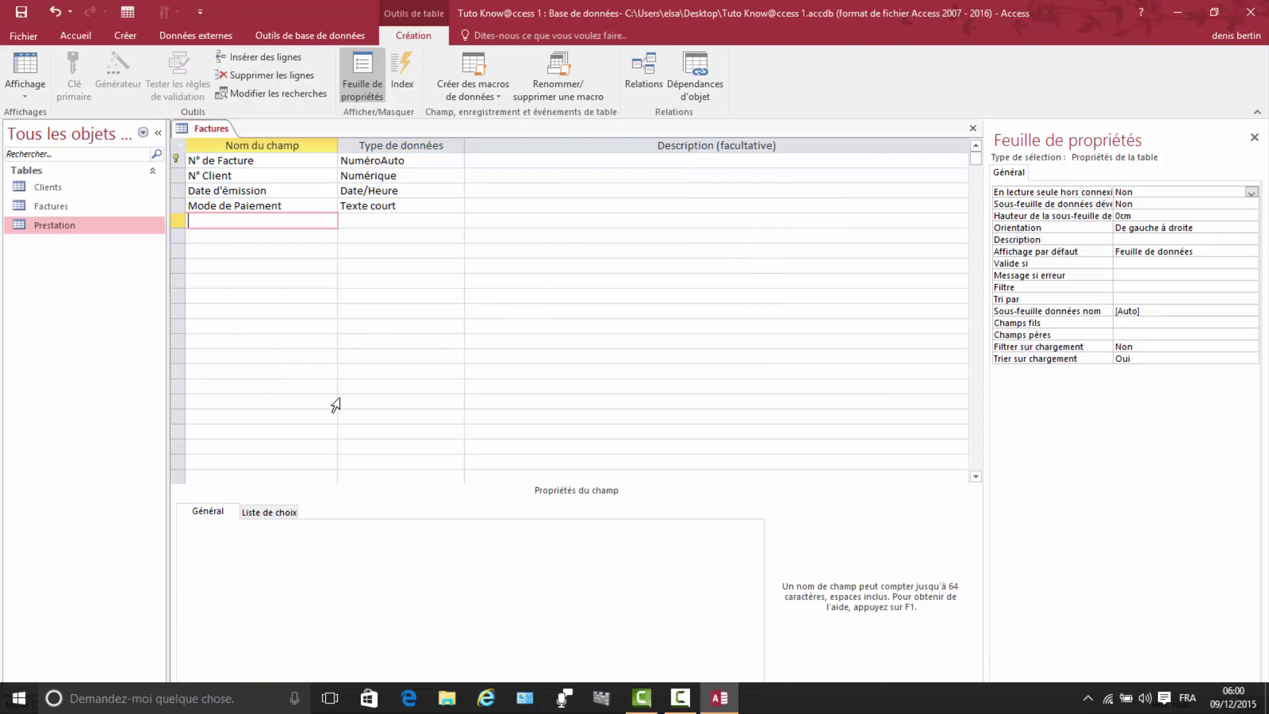
text(D)
text(ésignation)
Step: Start a lookup for Désignation that takes its values from the Prestation table
click(365, 222)
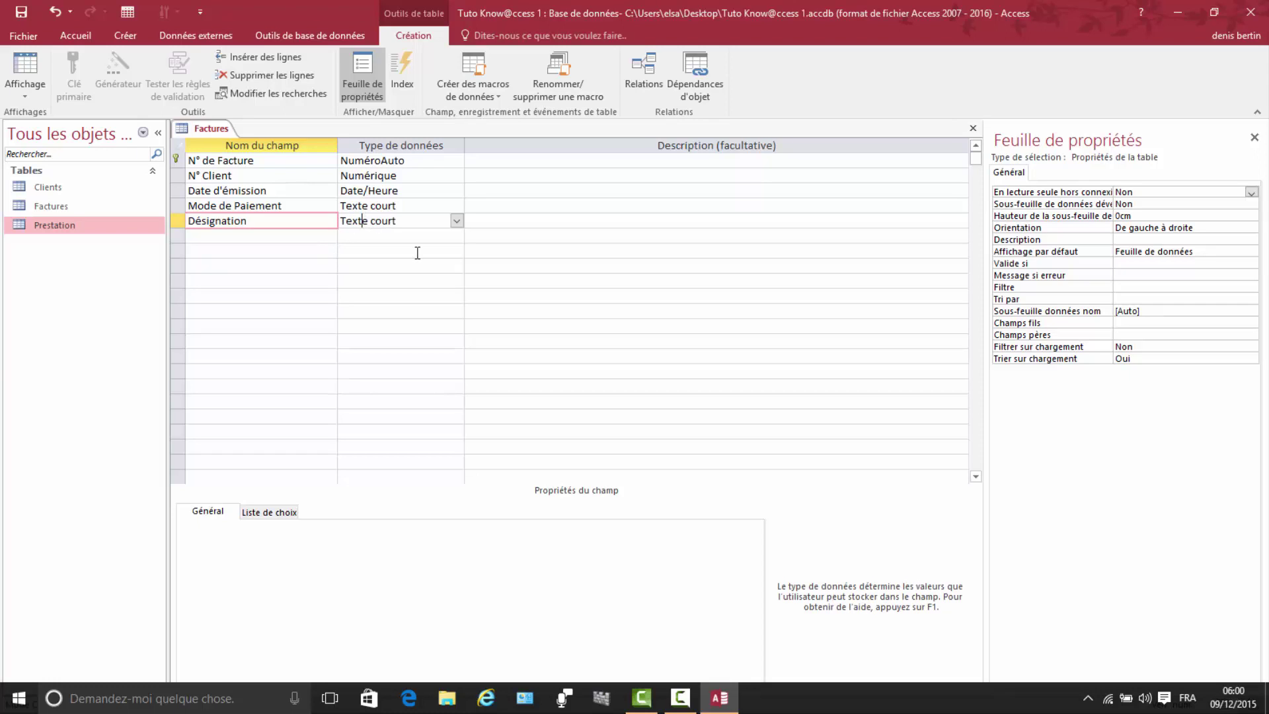
click(458, 220)
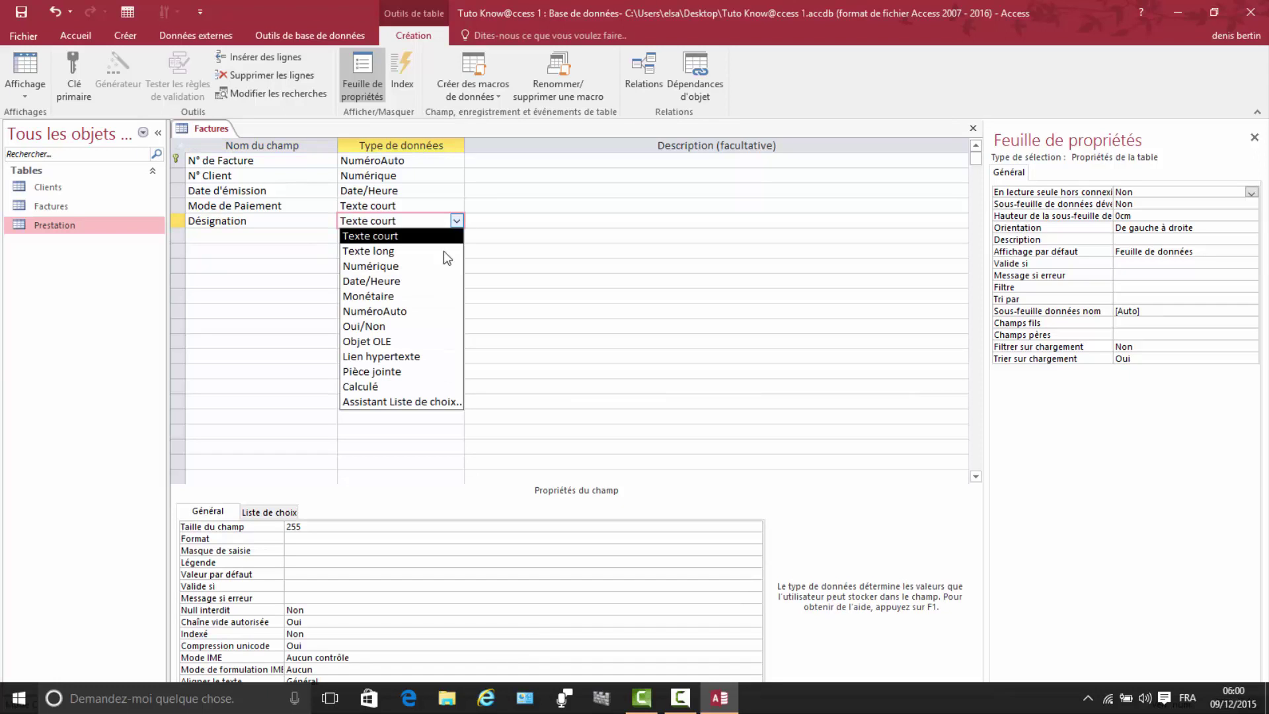
click(387, 401)
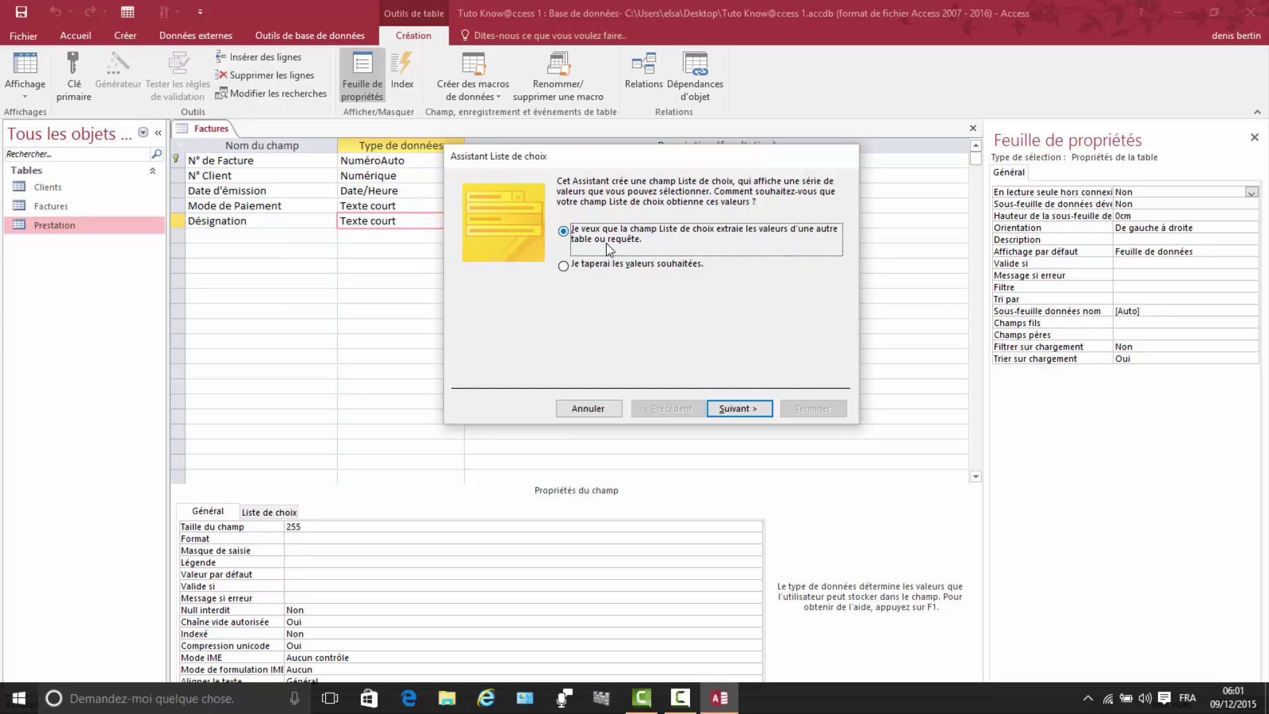
click(745, 410)
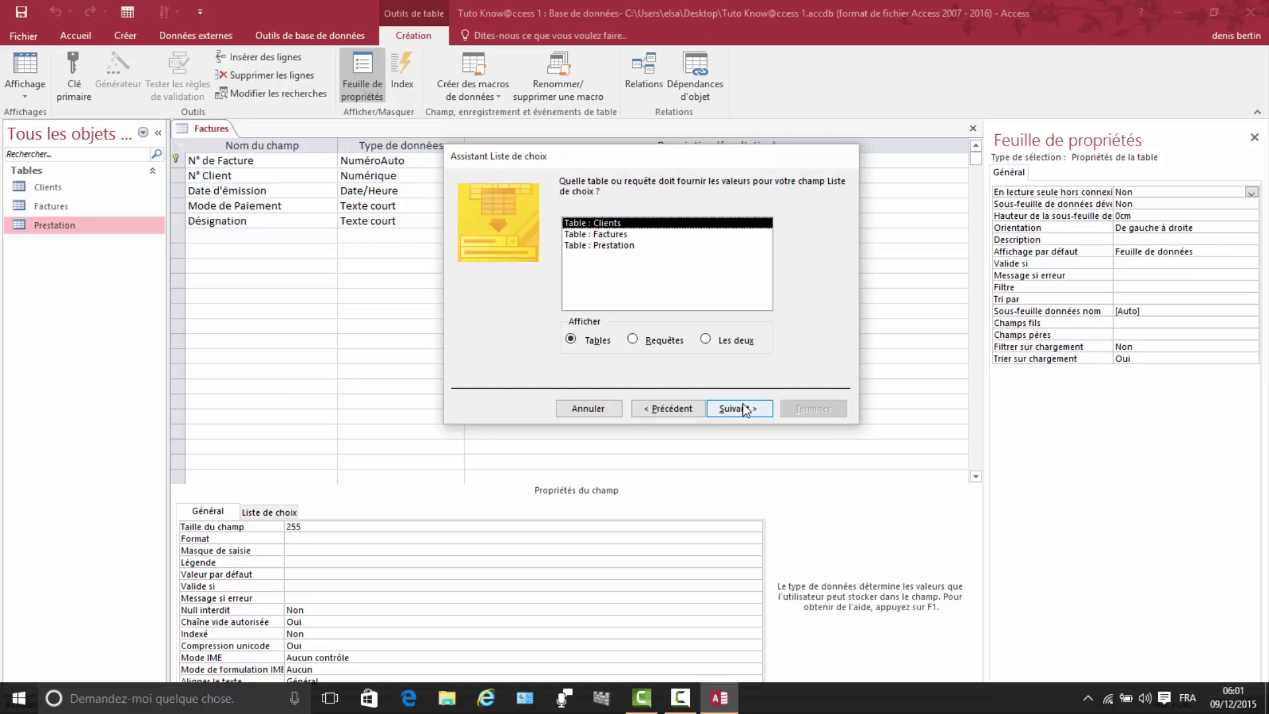
click(597, 245)
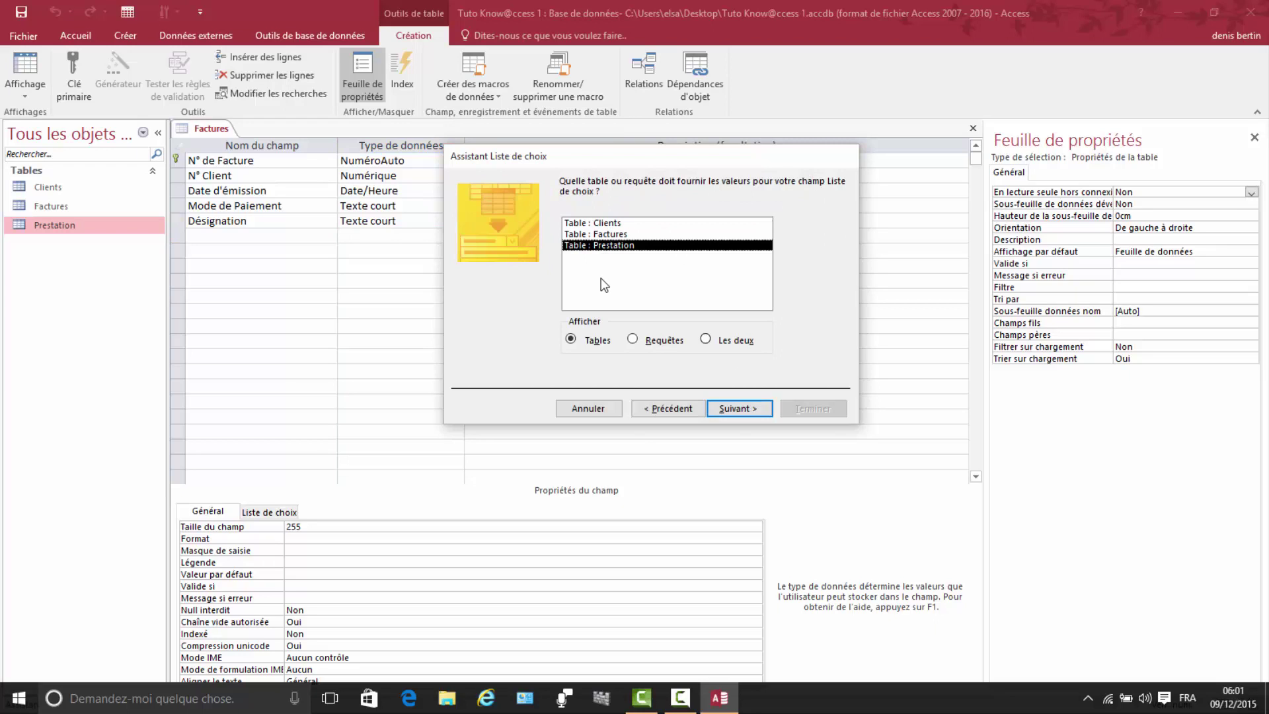
click(734, 410)
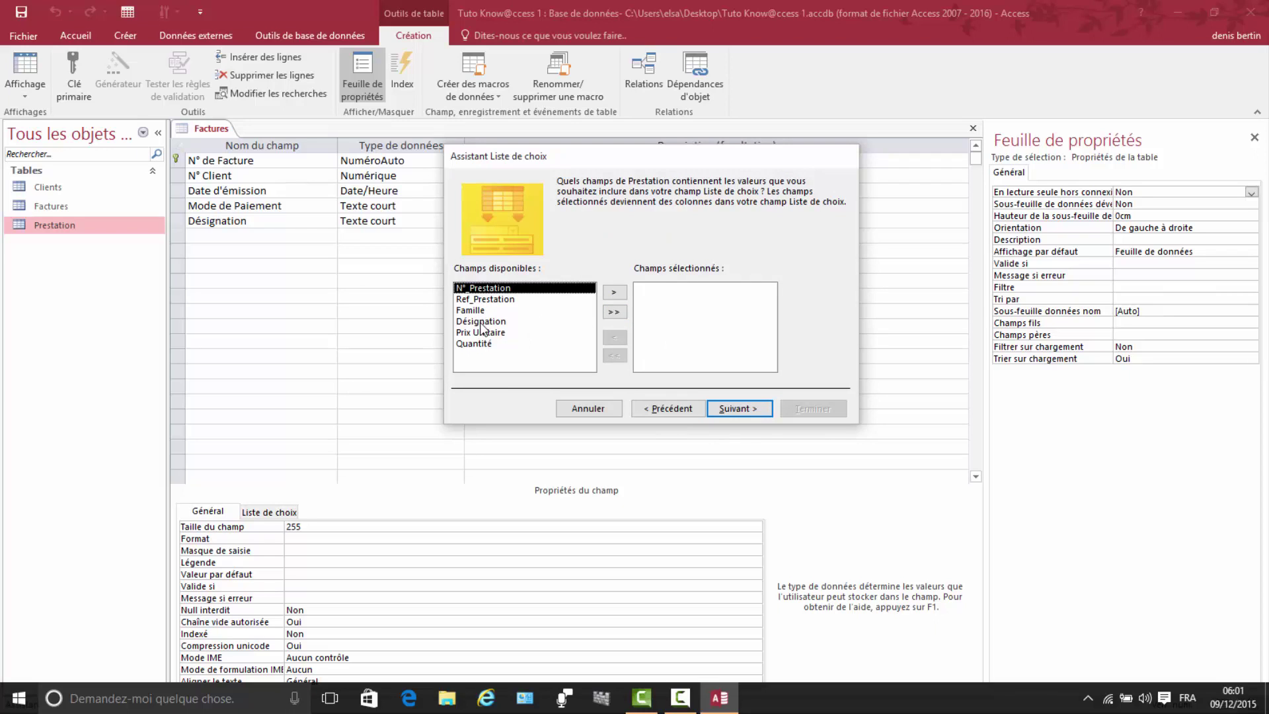
Step: Show Prestation's Désignation column with the key hidden, finish, and save the table
click(481, 322)
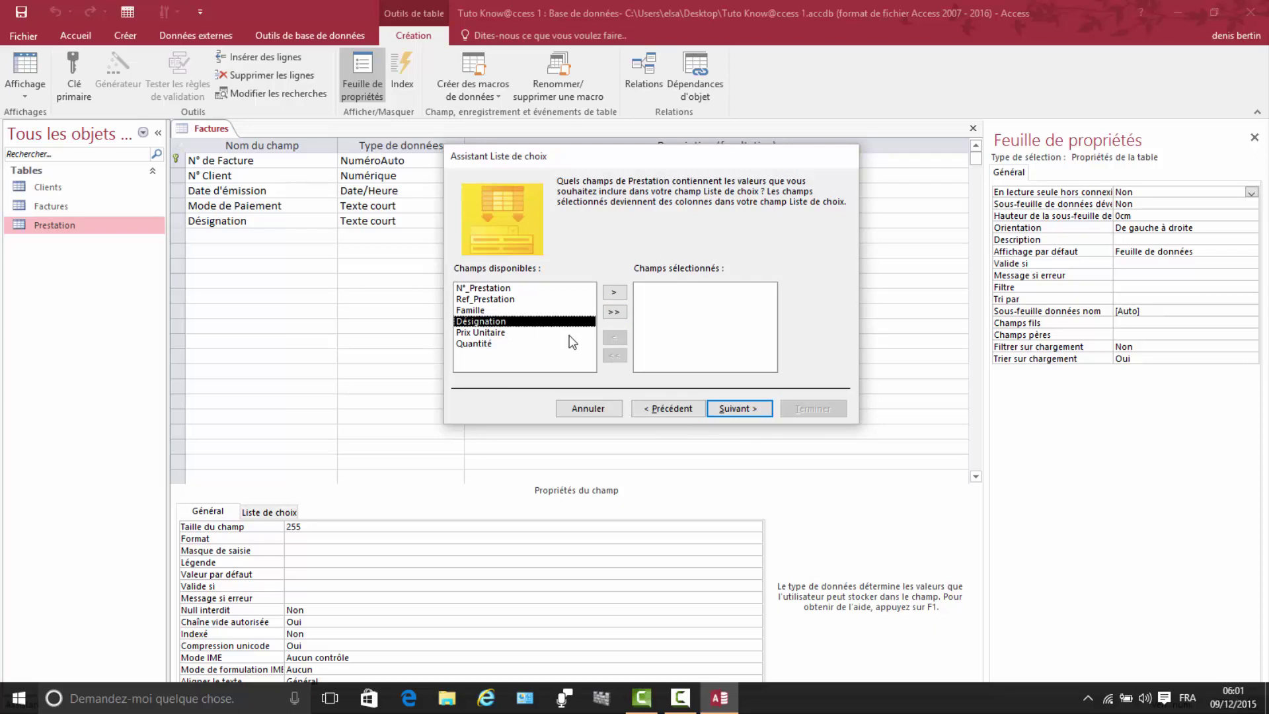
click(616, 293)
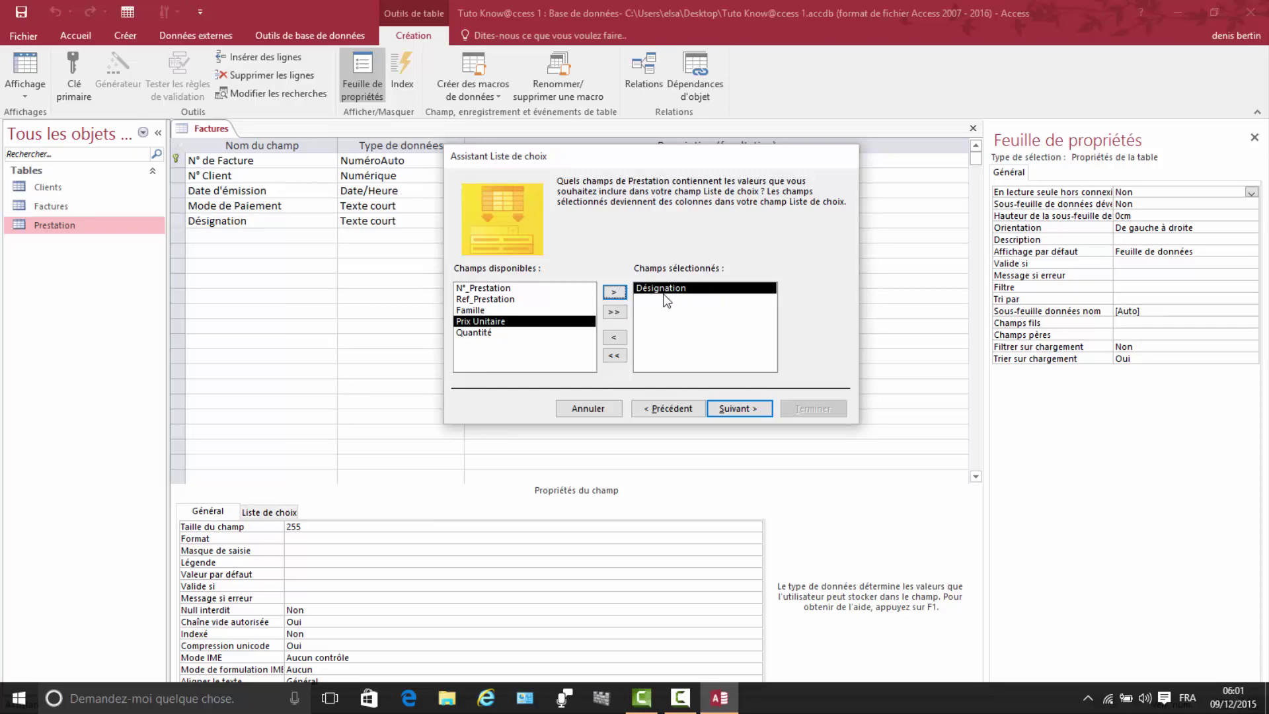
click(739, 410)
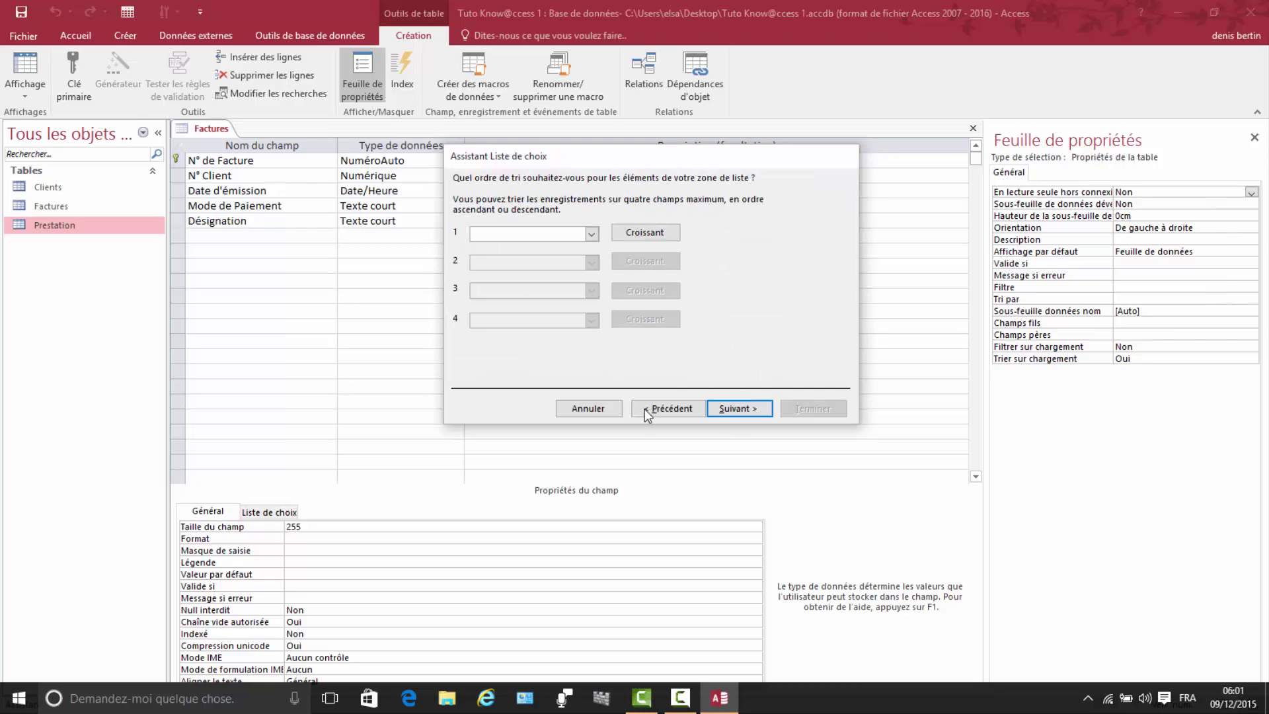
click(731, 410)
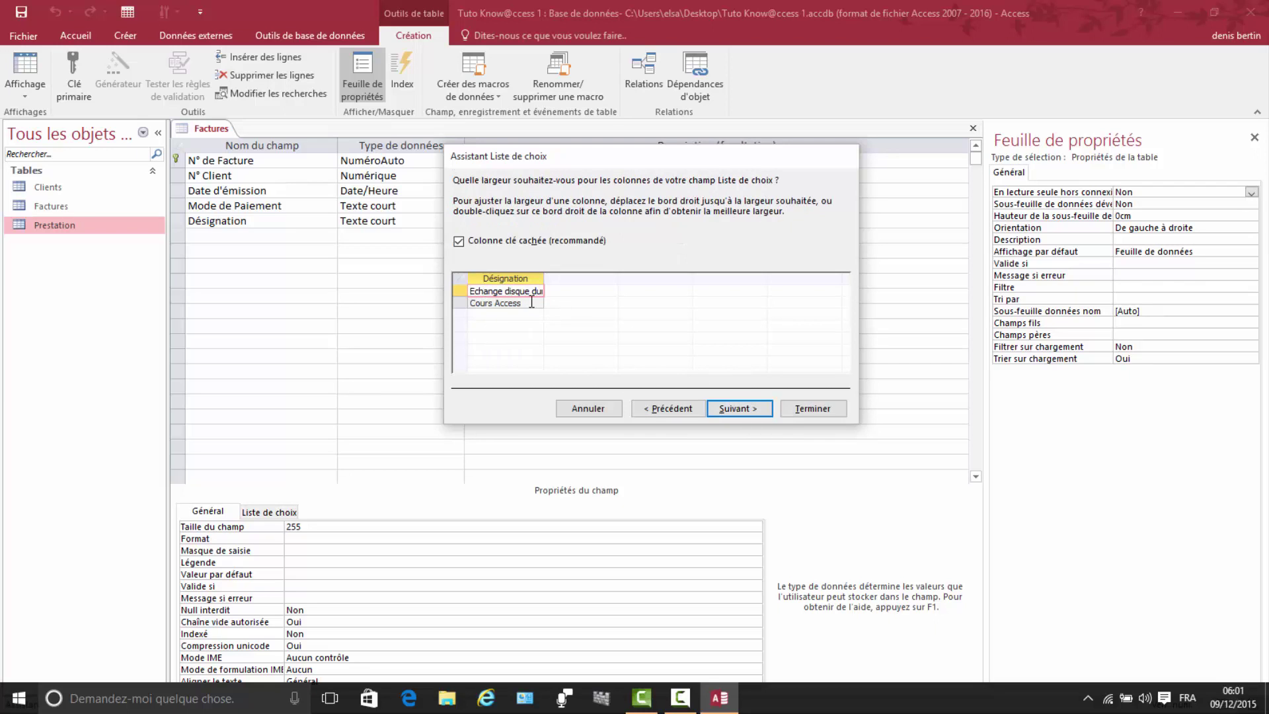
click(458, 240)
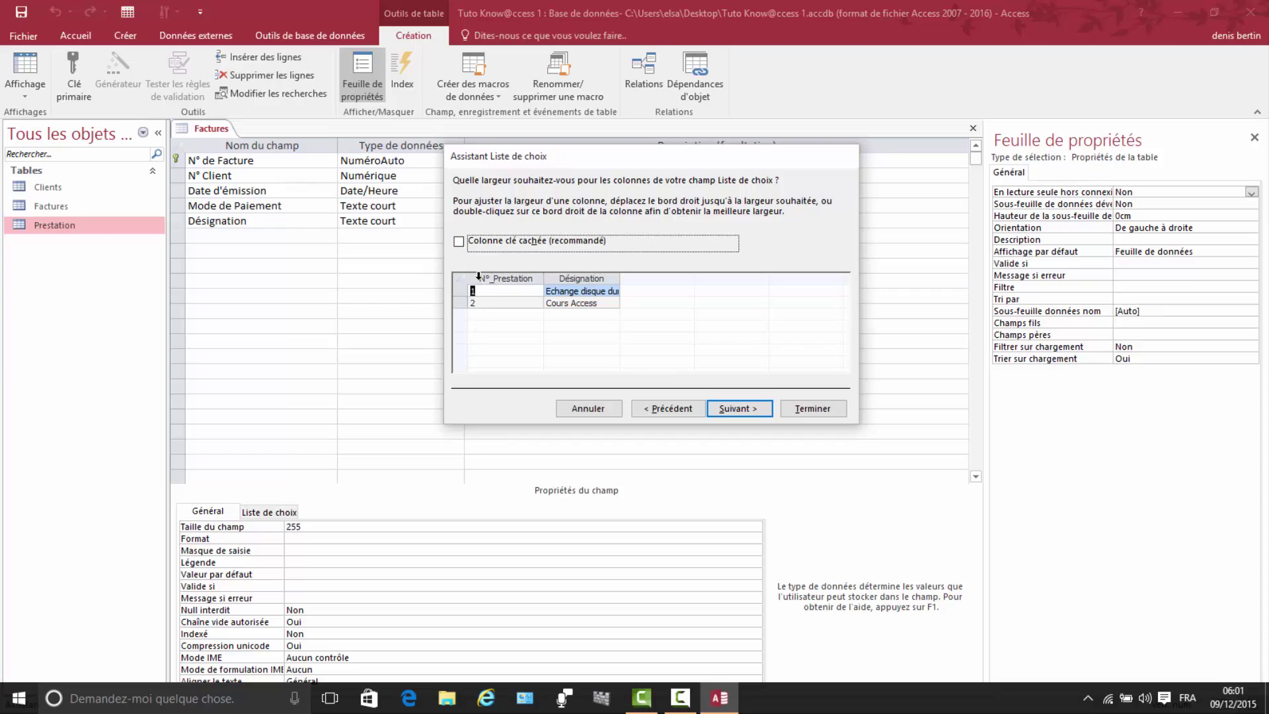
click(459, 242)
click(732, 409)
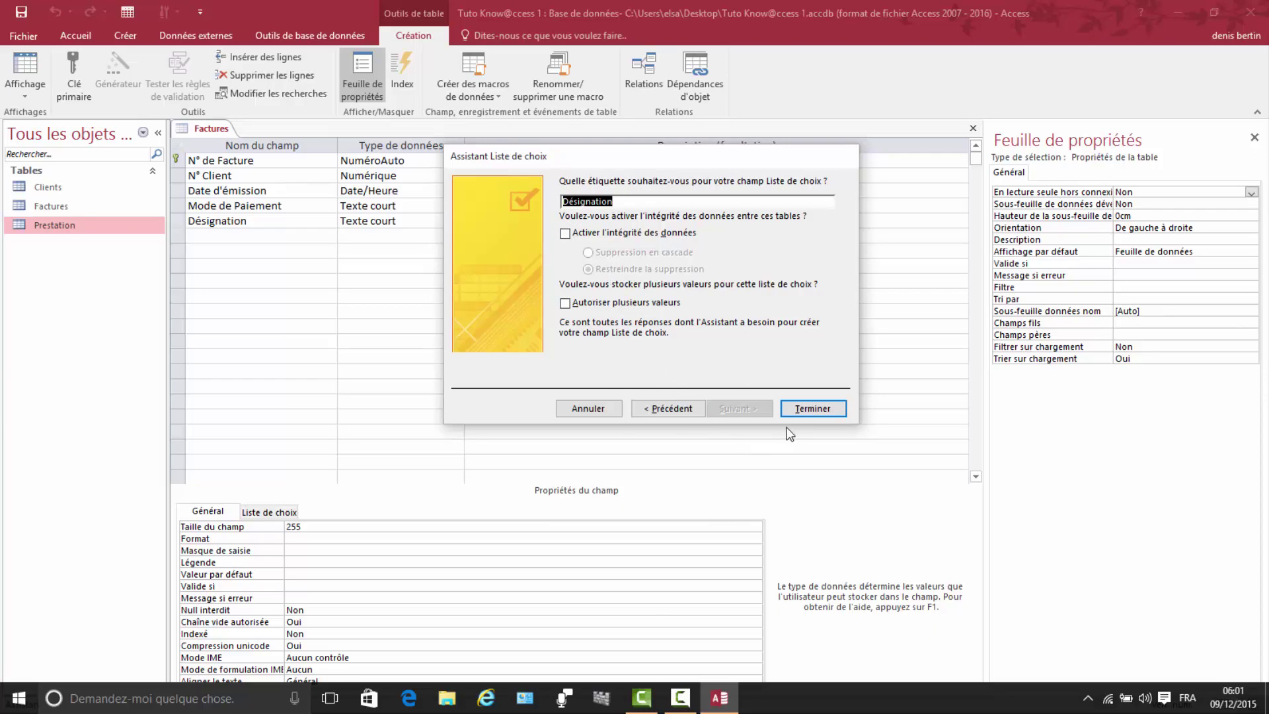
click(807, 405)
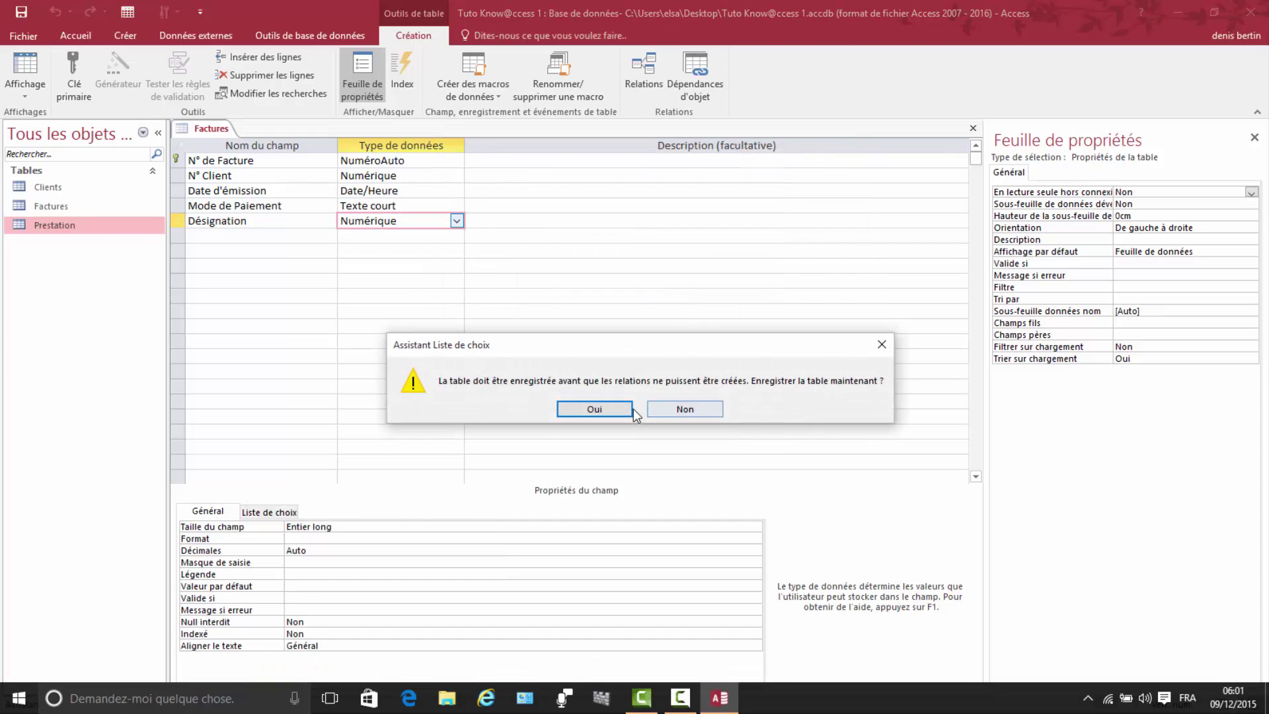
click(595, 409)
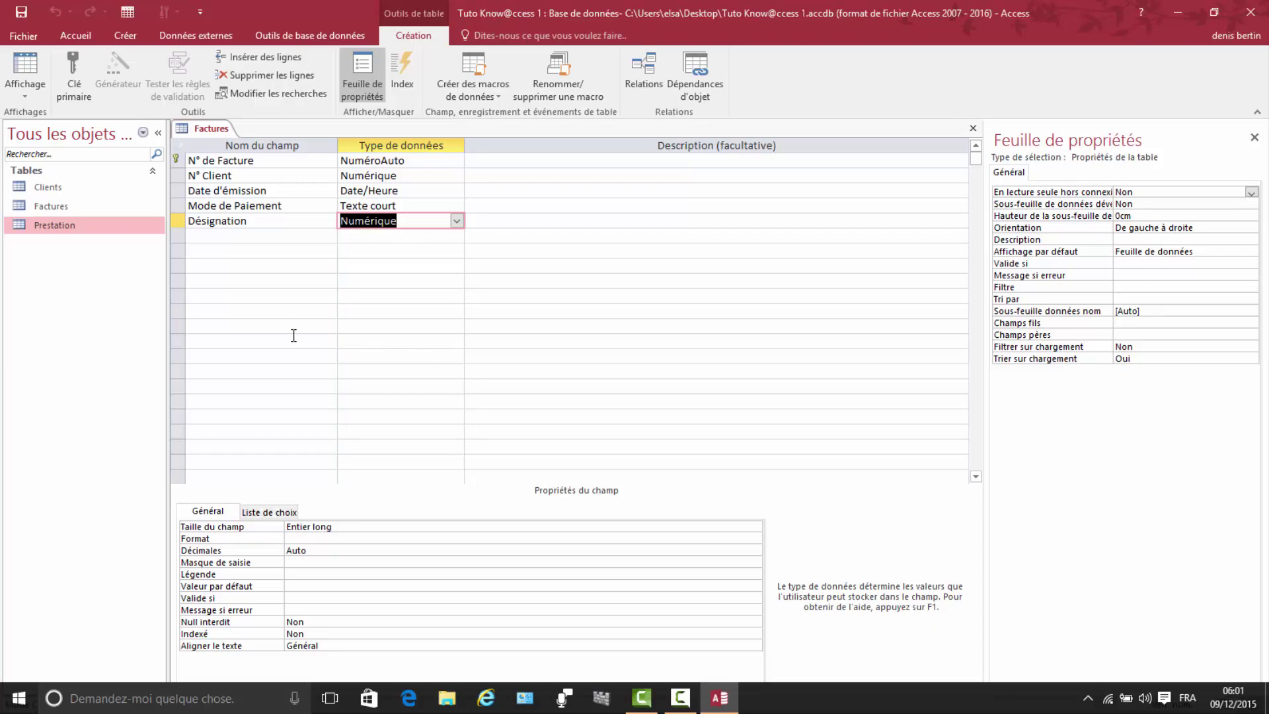
Step: Add a Quantité field with the Numérique data type
click(196, 240)
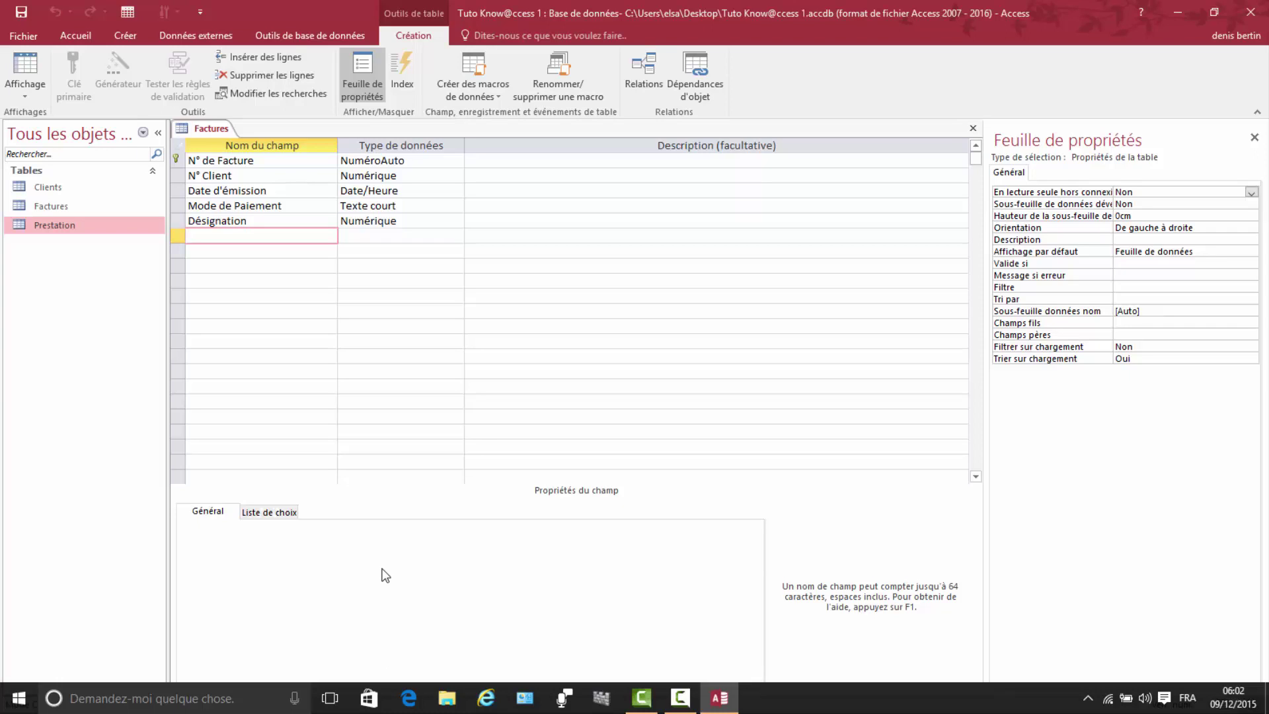
text(Quantité)
click(374, 233)
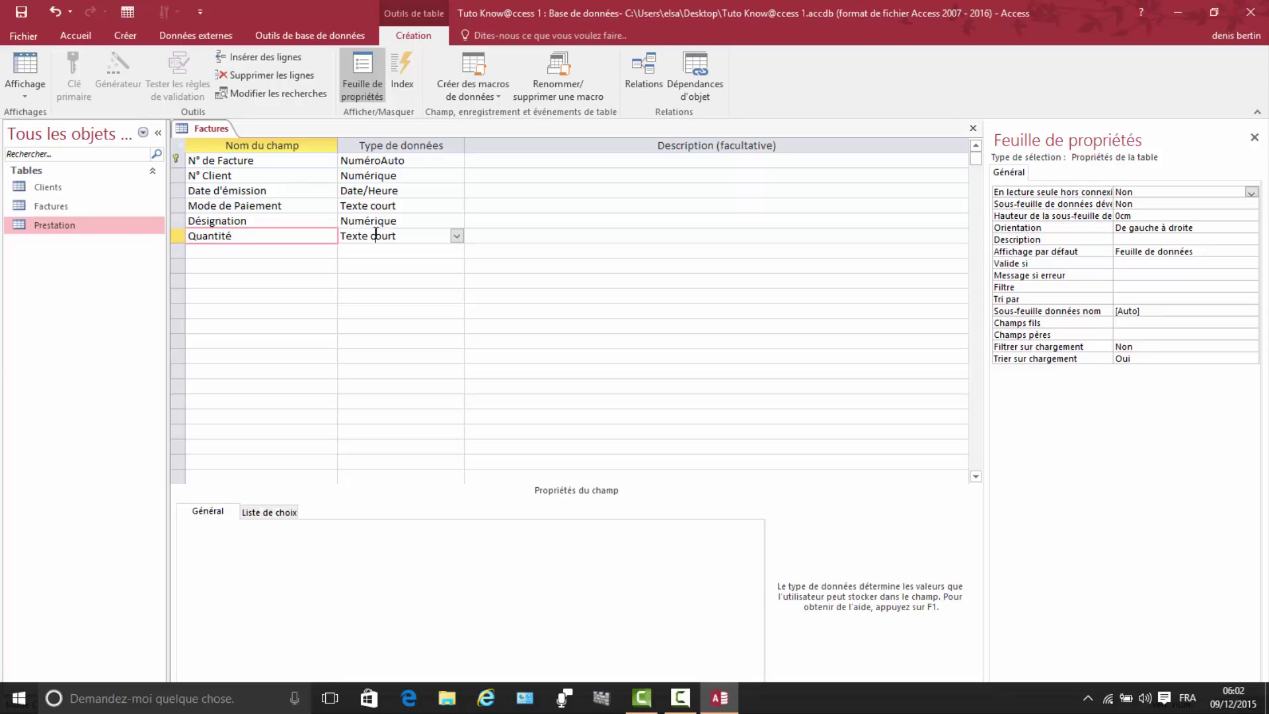
click(457, 236)
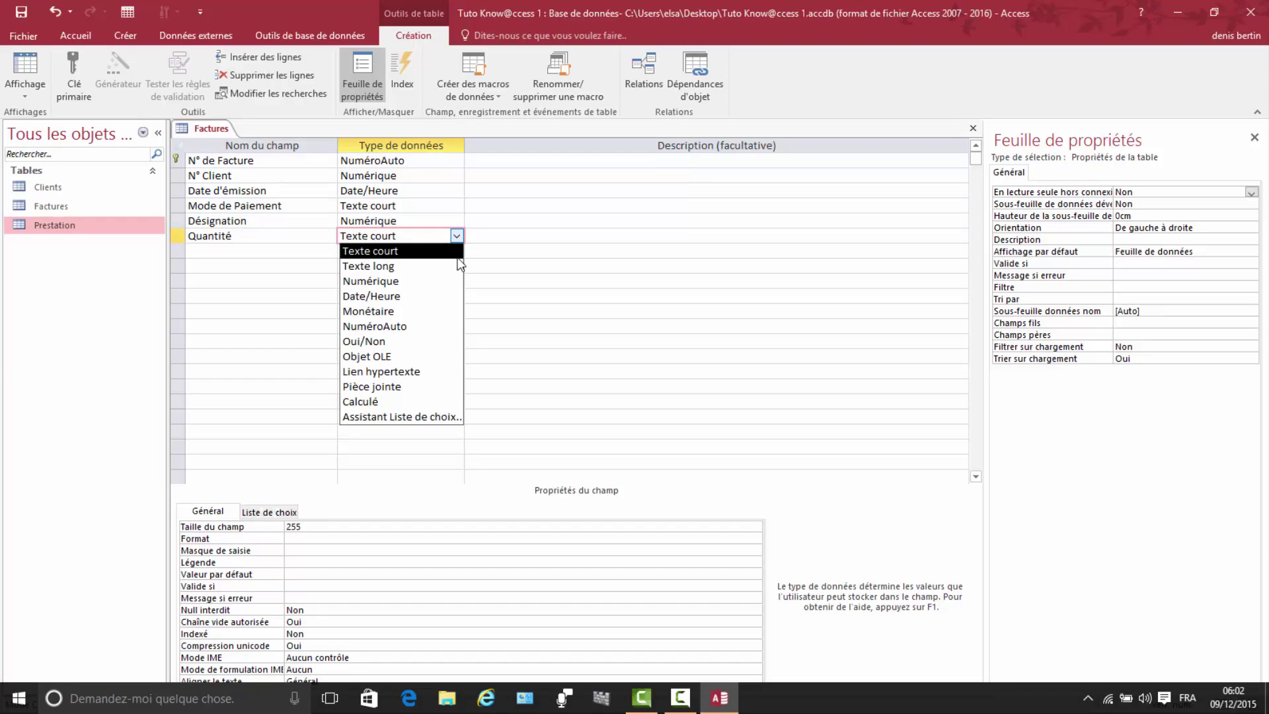
click(374, 283)
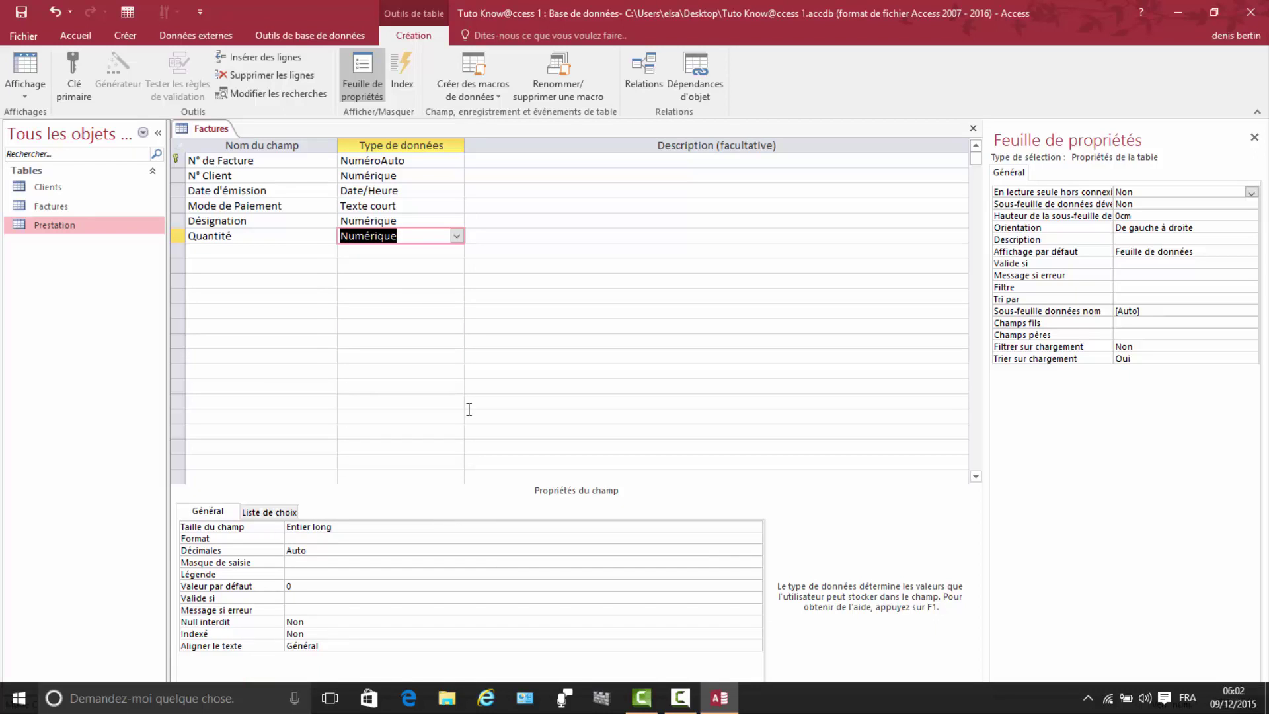
Step: Add a Prix Unitaire field with the Monétaire data type
click(197, 252)
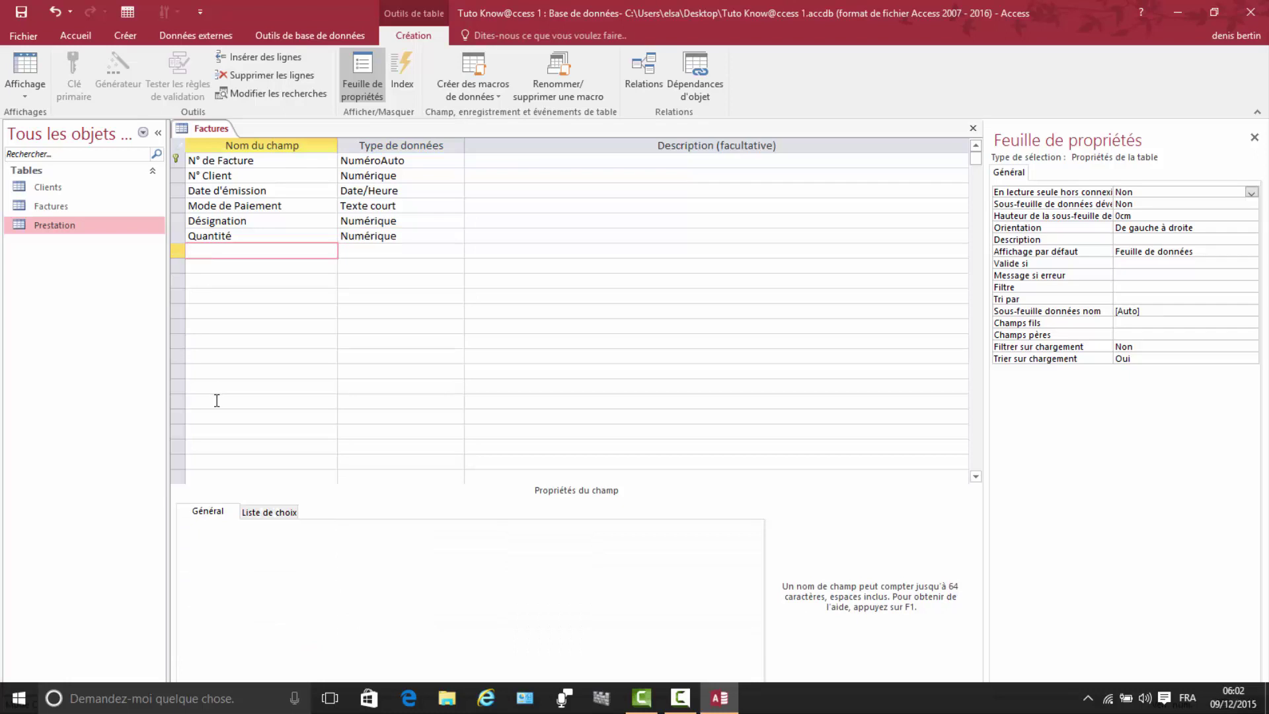
text(Prix Unitaire)
click(375, 250)
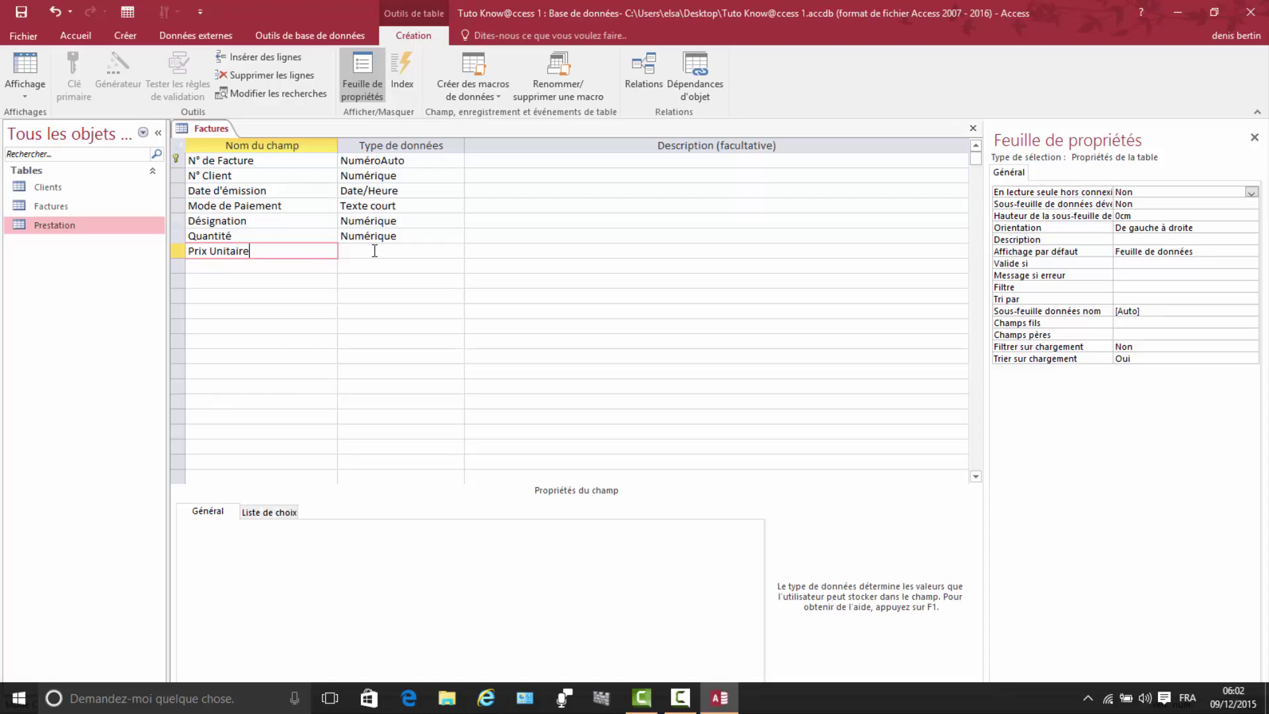
click(459, 253)
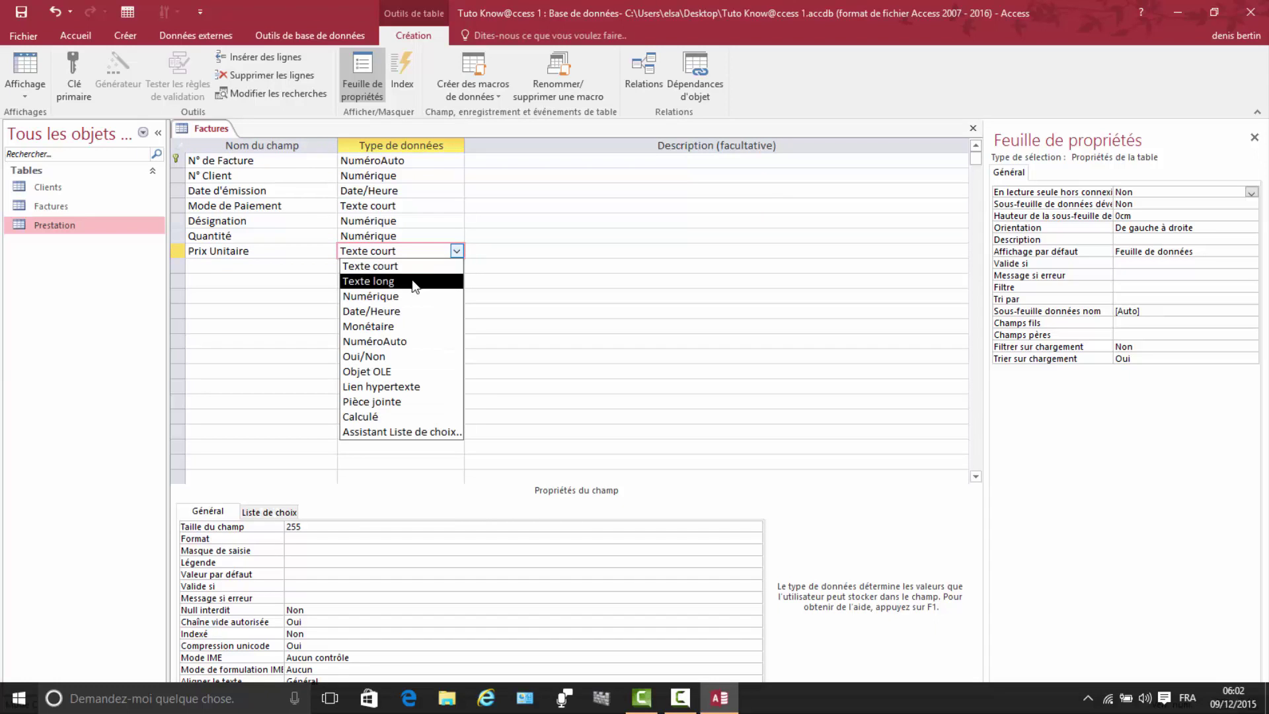
click(379, 326)
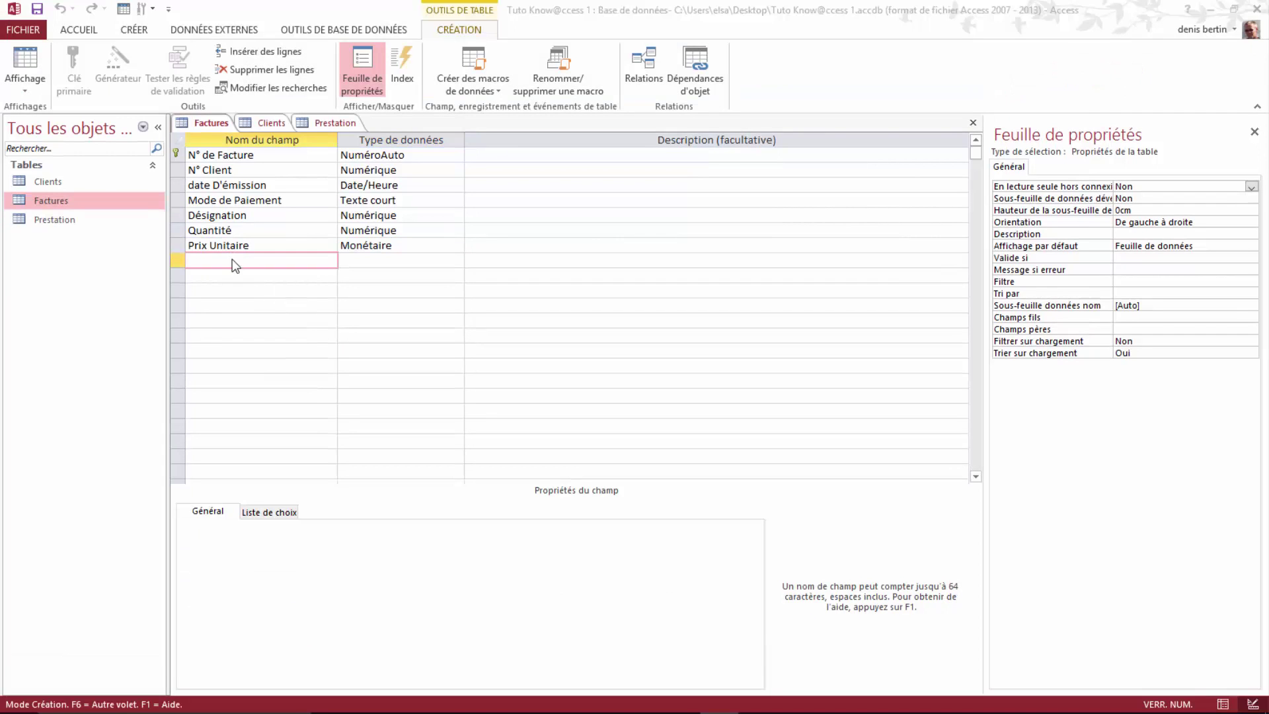
Step: Add a TVA field of type Numérique with field size Réel simple
click(232, 263)
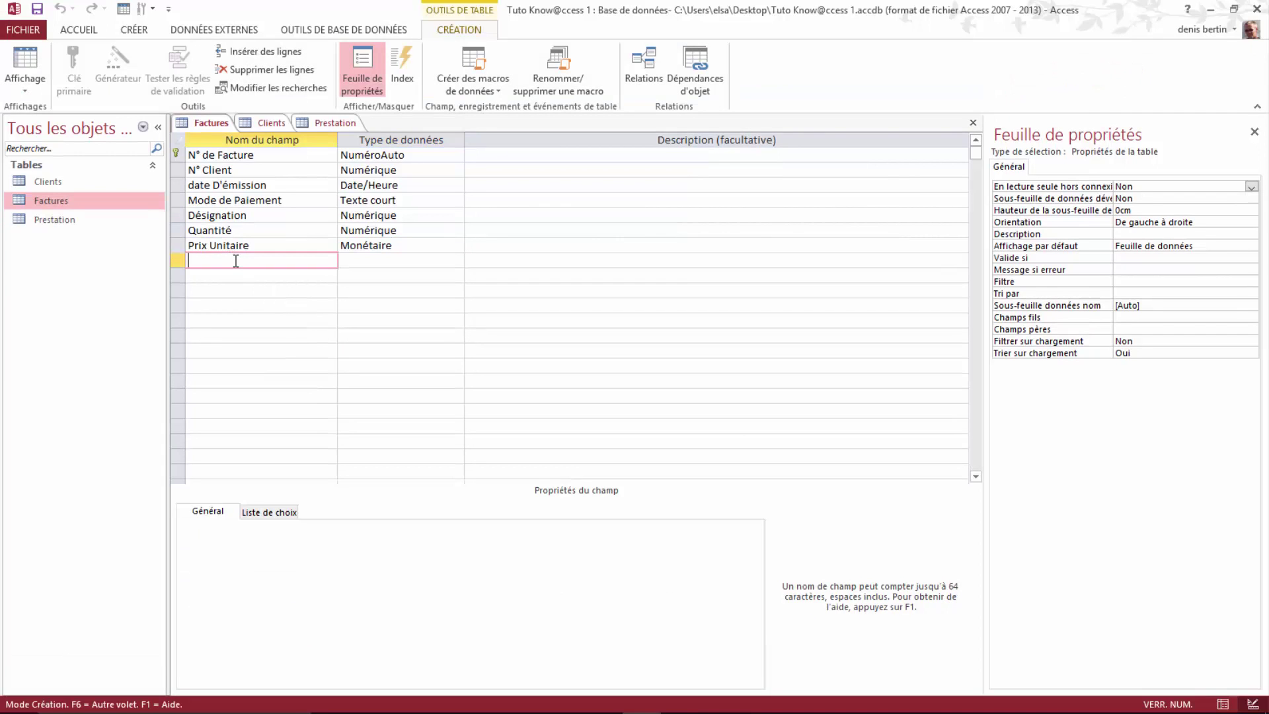
key(Caps_Lock)
text(TVA)
click(375, 265)
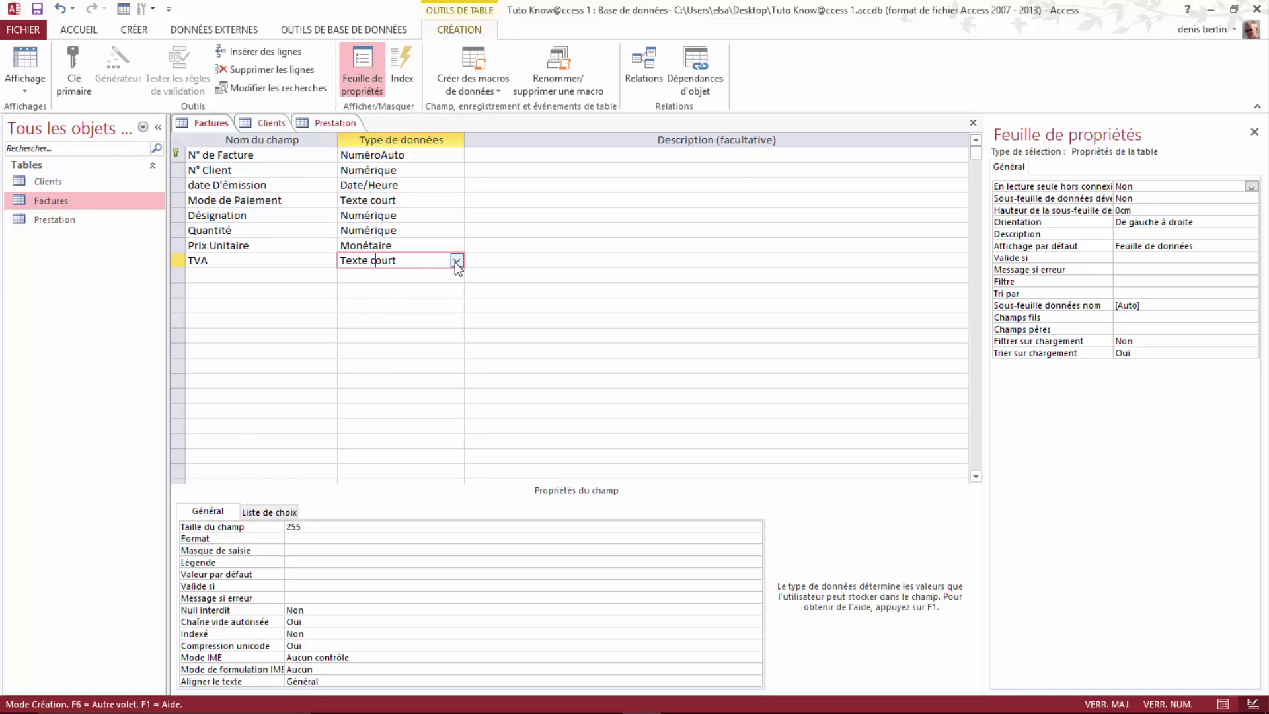
click(455, 261)
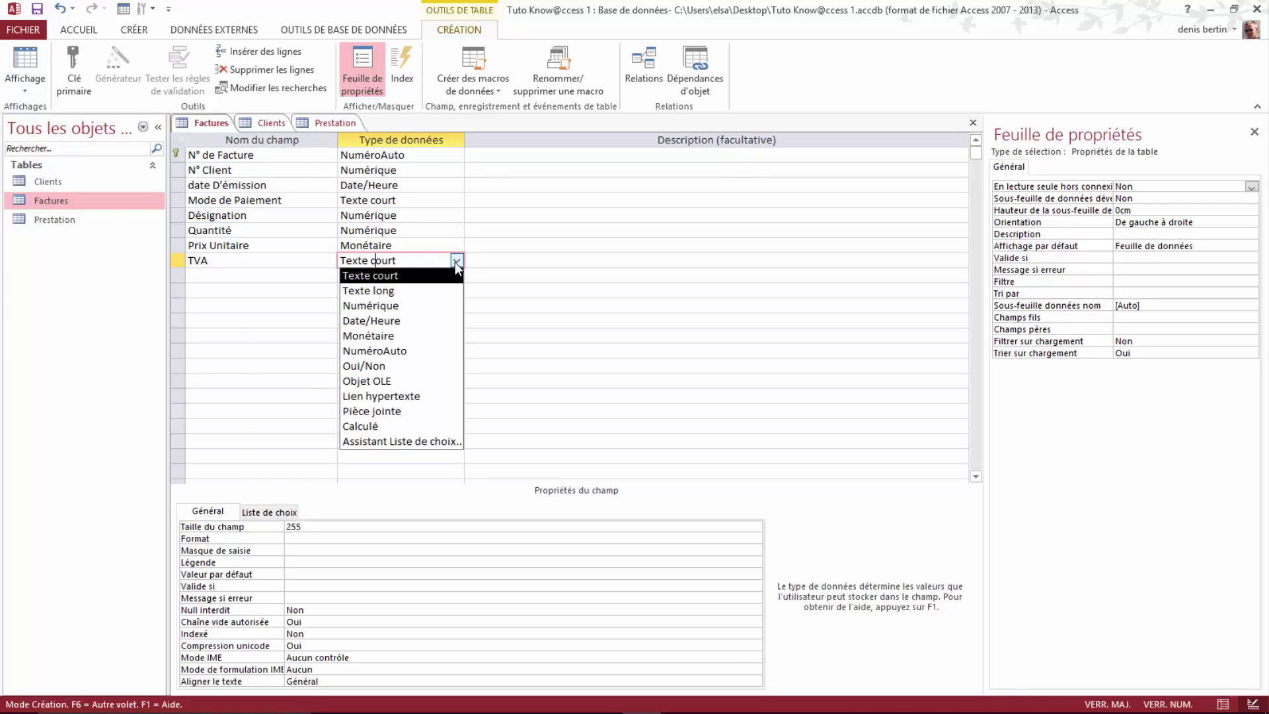
click(388, 306)
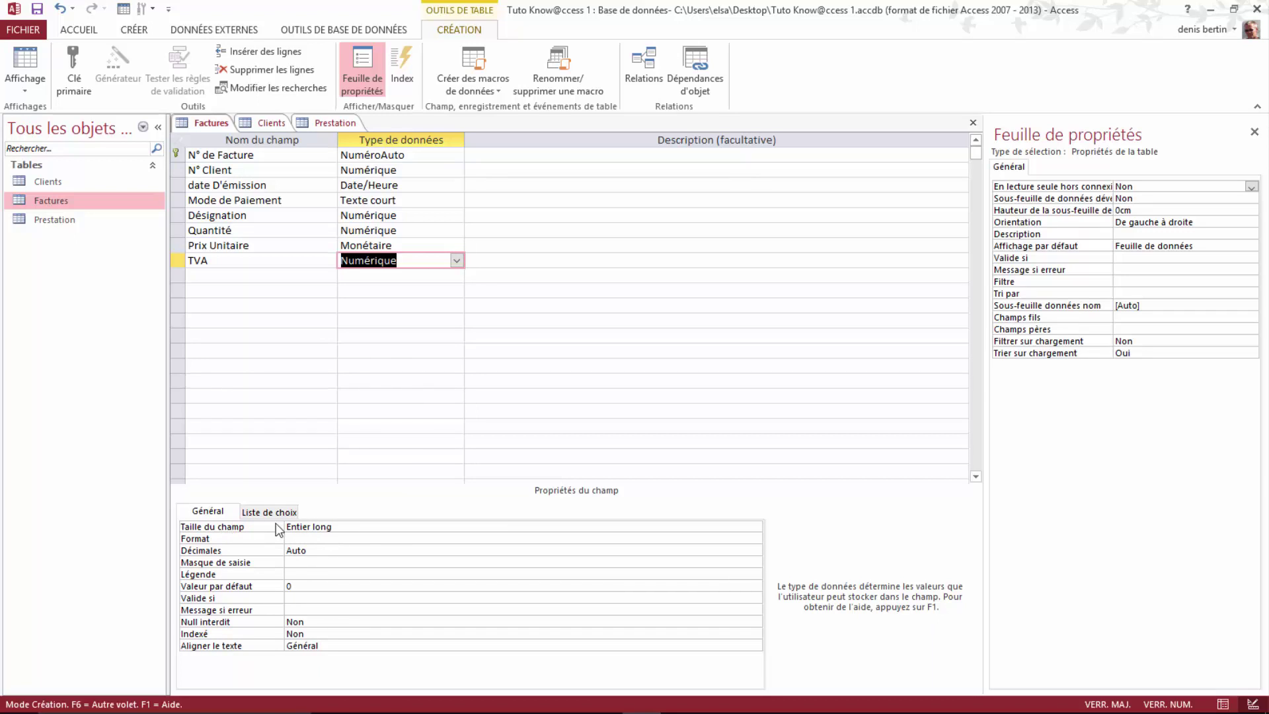
click(549, 528)
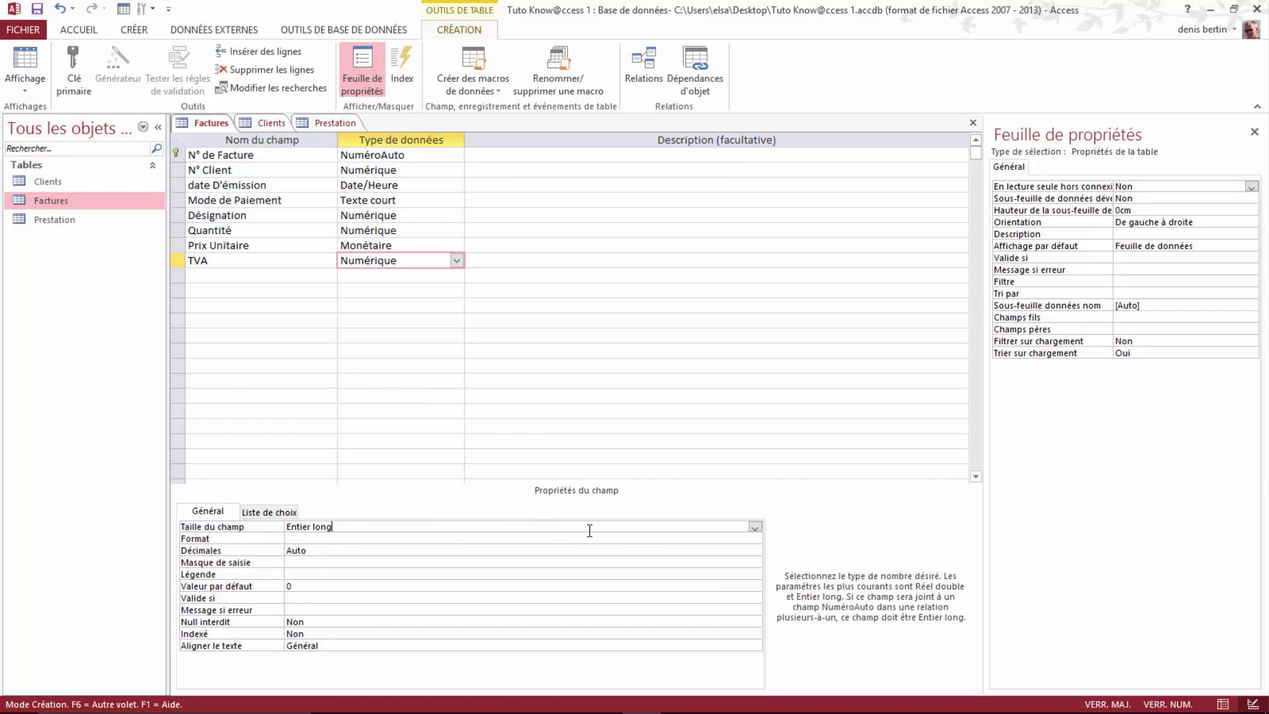
click(756, 527)
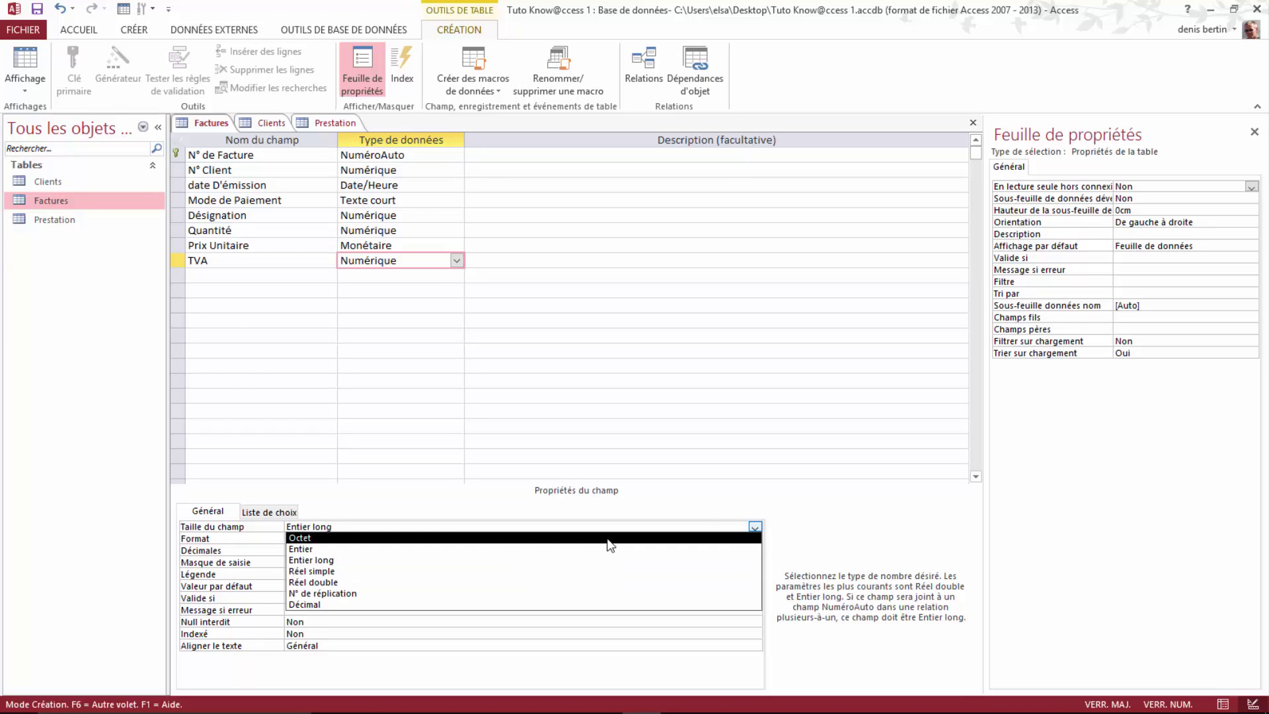
click(315, 573)
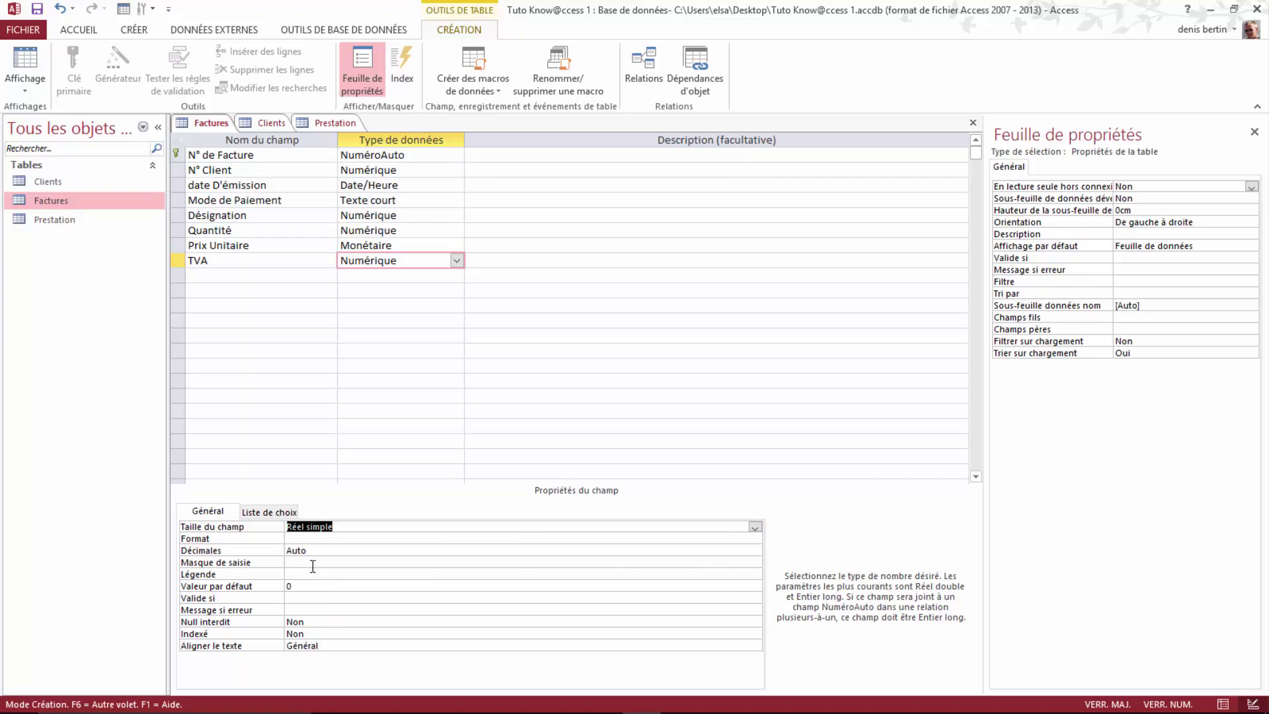
click(263, 513)
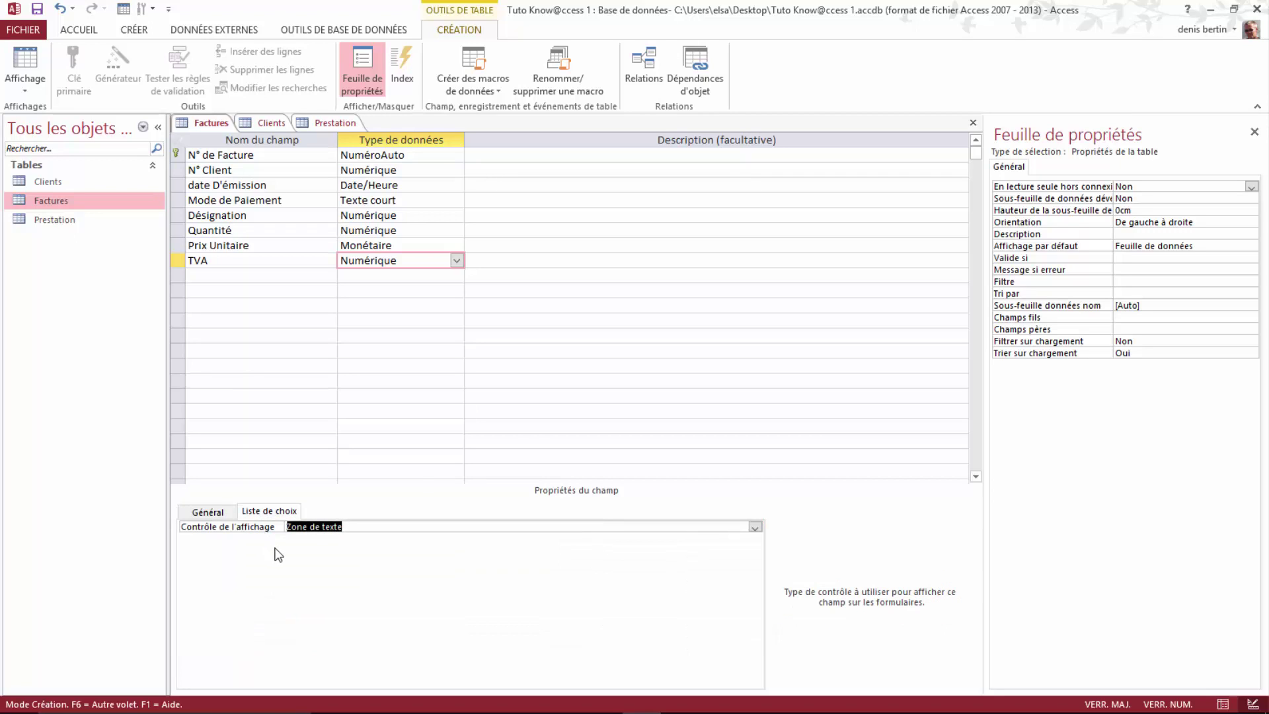
Step: Set TVA to a Zone de liste using Liste valeurs 0,05;0,07;0,216
click(268, 511)
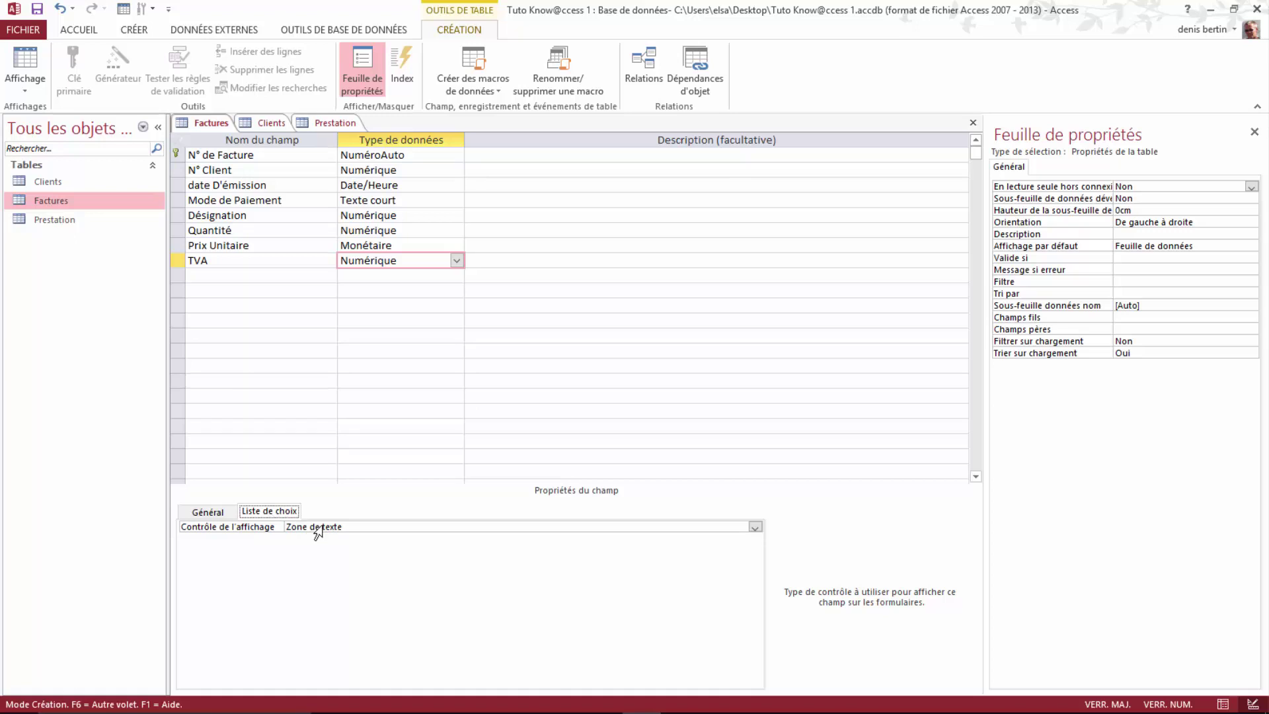
click(754, 527)
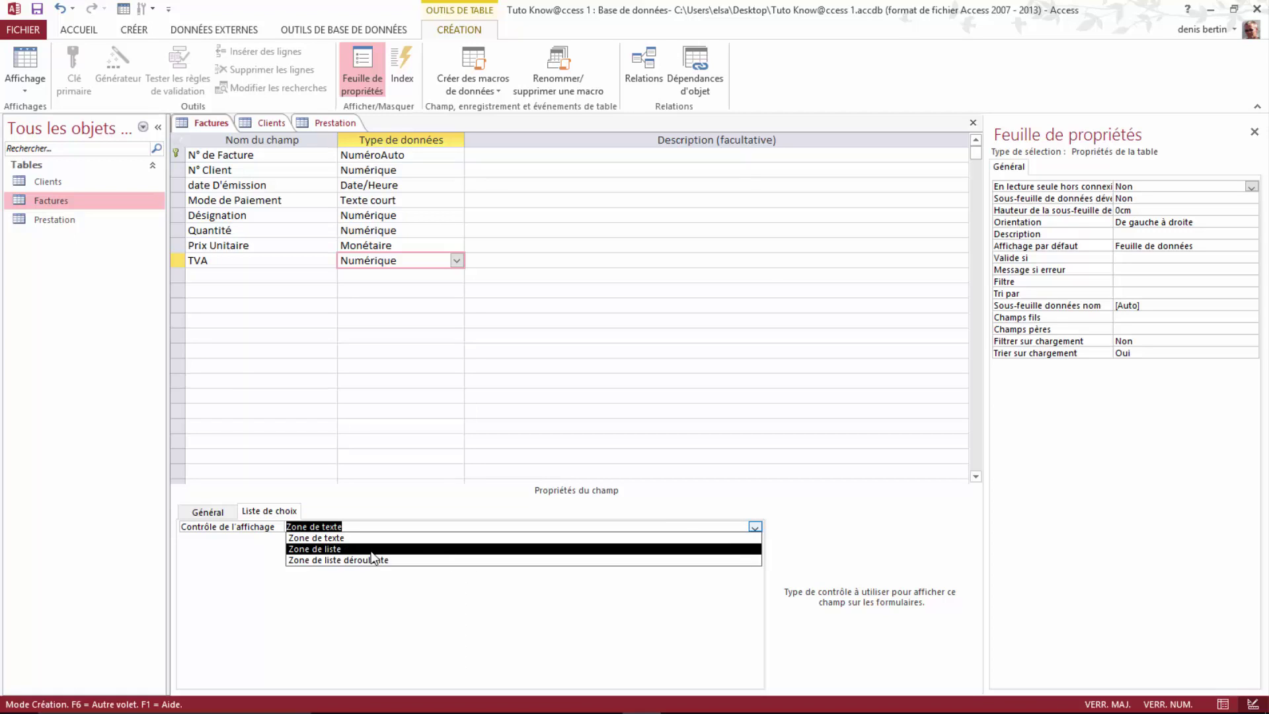
click(336, 549)
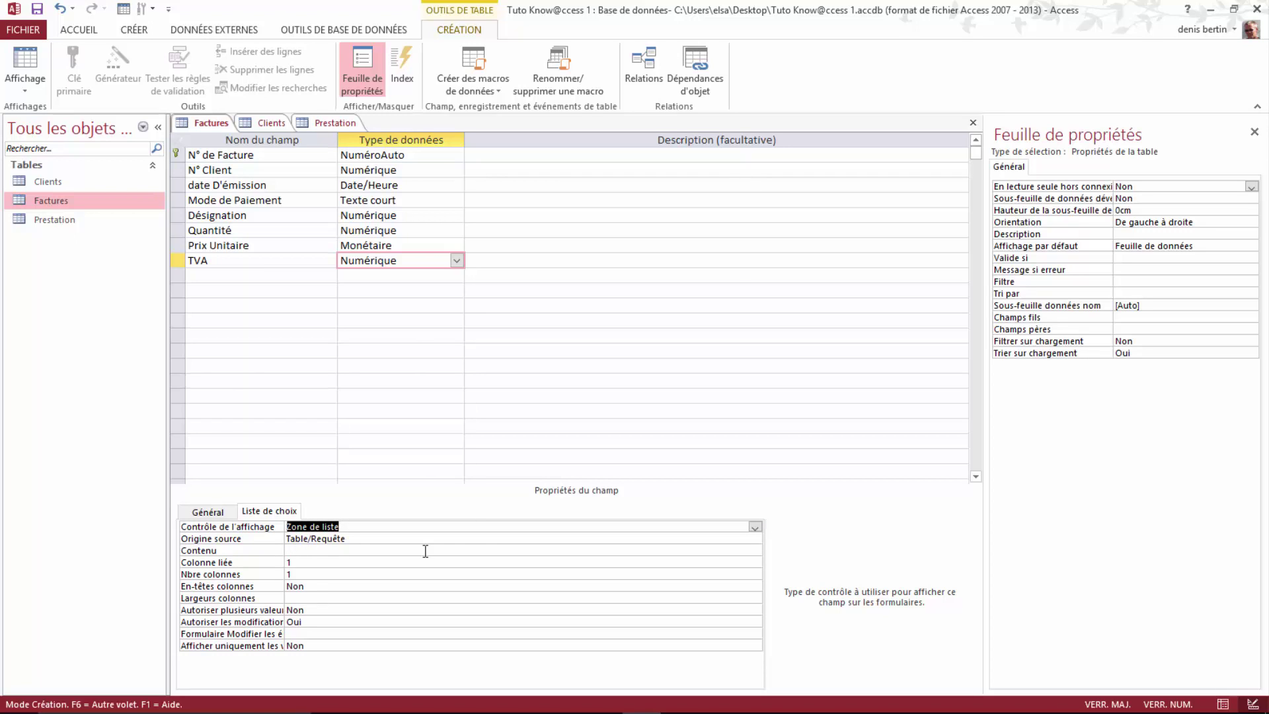
click(736, 541)
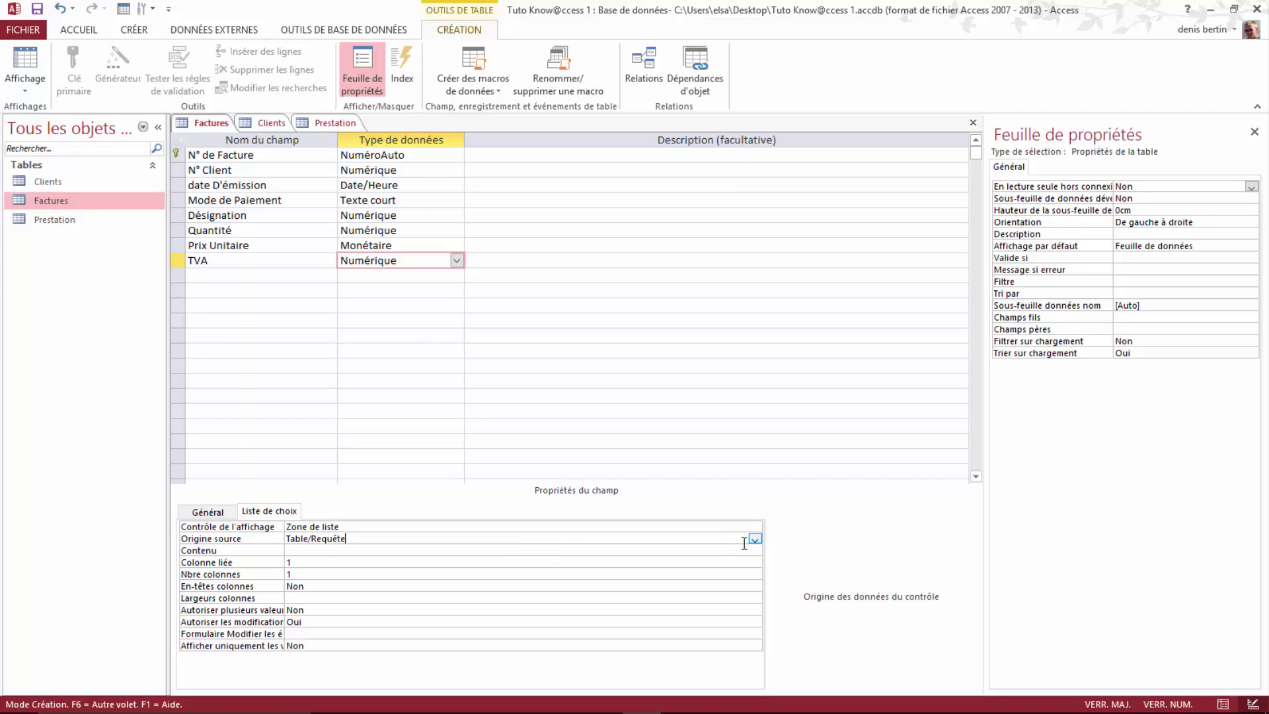
click(755, 538)
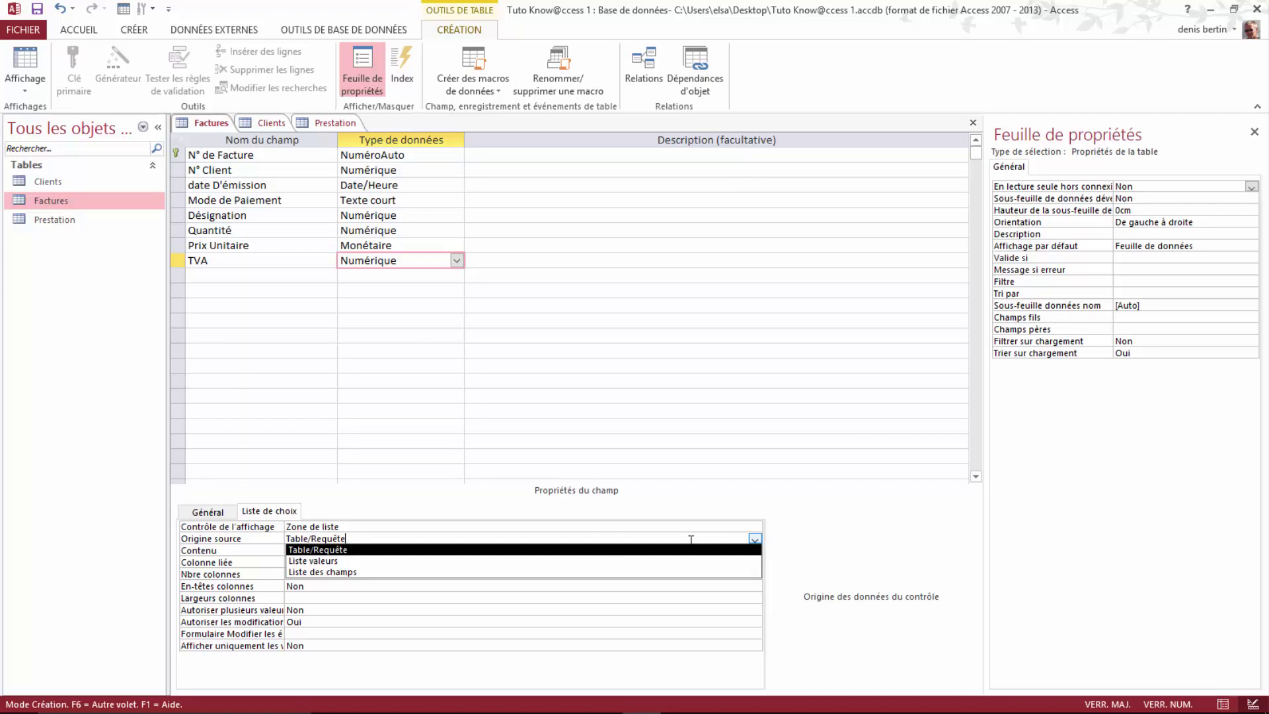
click(319, 561)
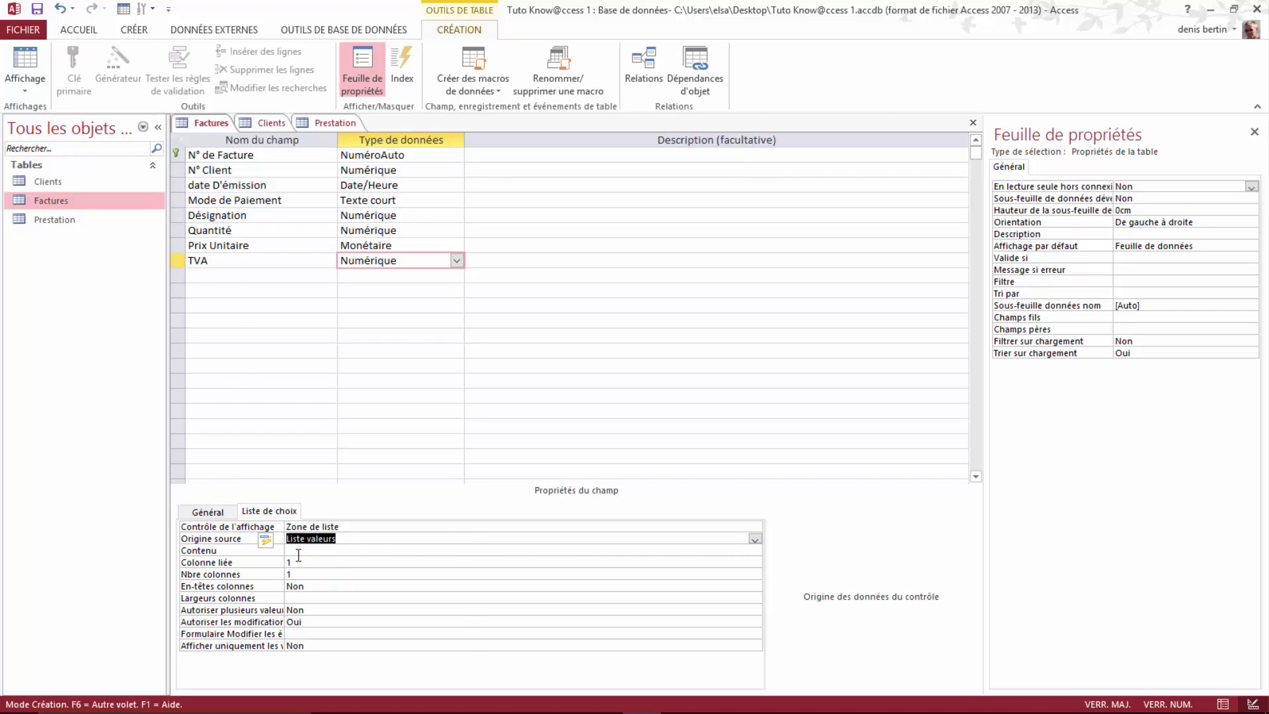
click(298, 551)
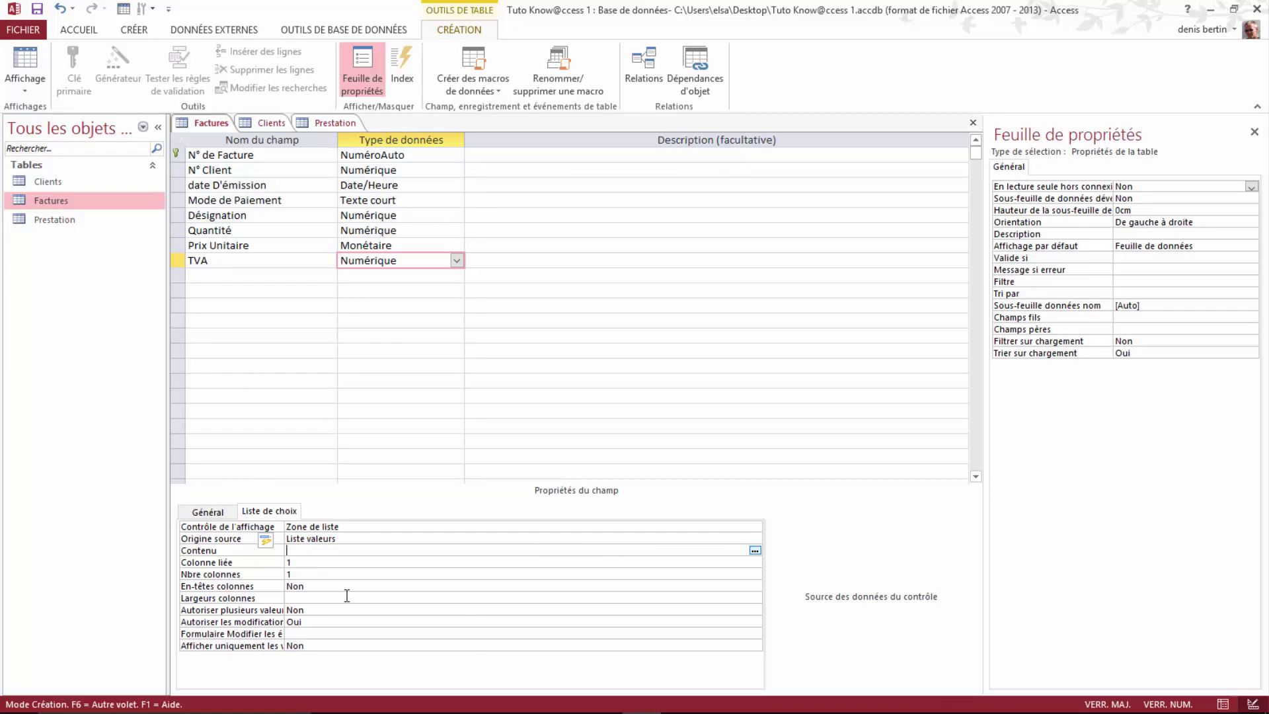
text(0,05)
key(BackSpace)
text(;0,07)
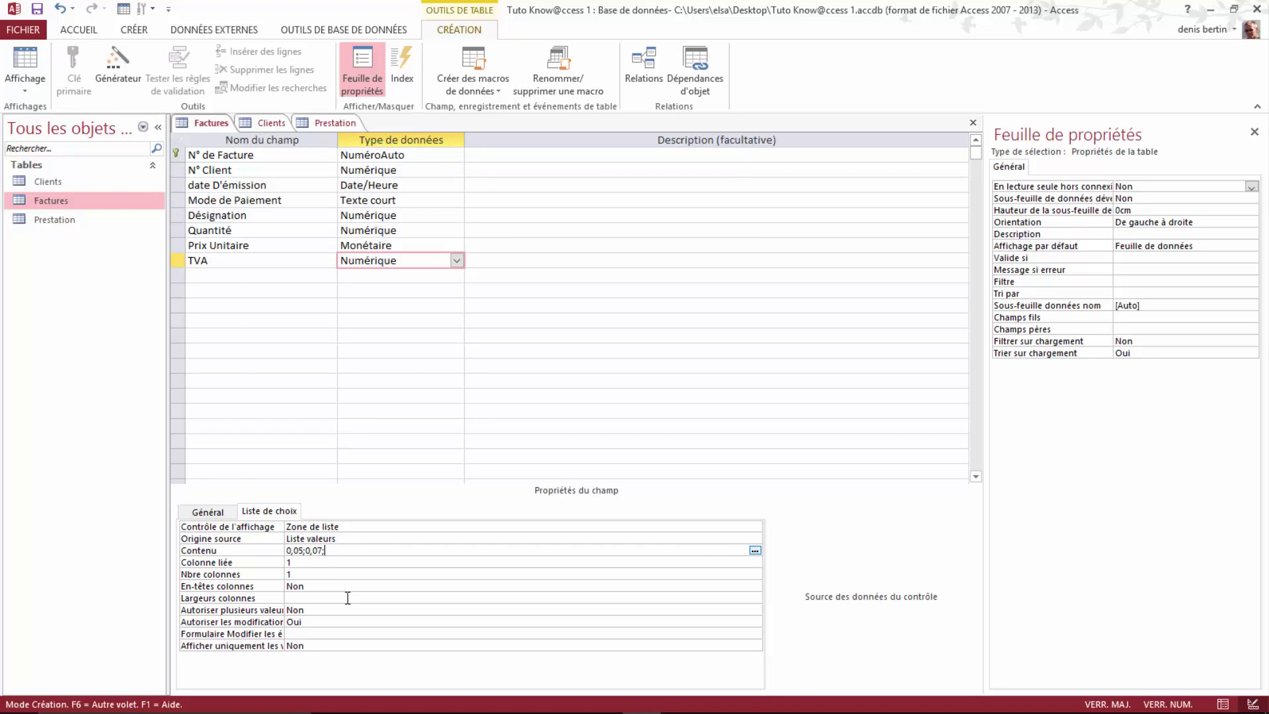
text(;0,216)
Step: Save the Factures table design
click(198, 276)
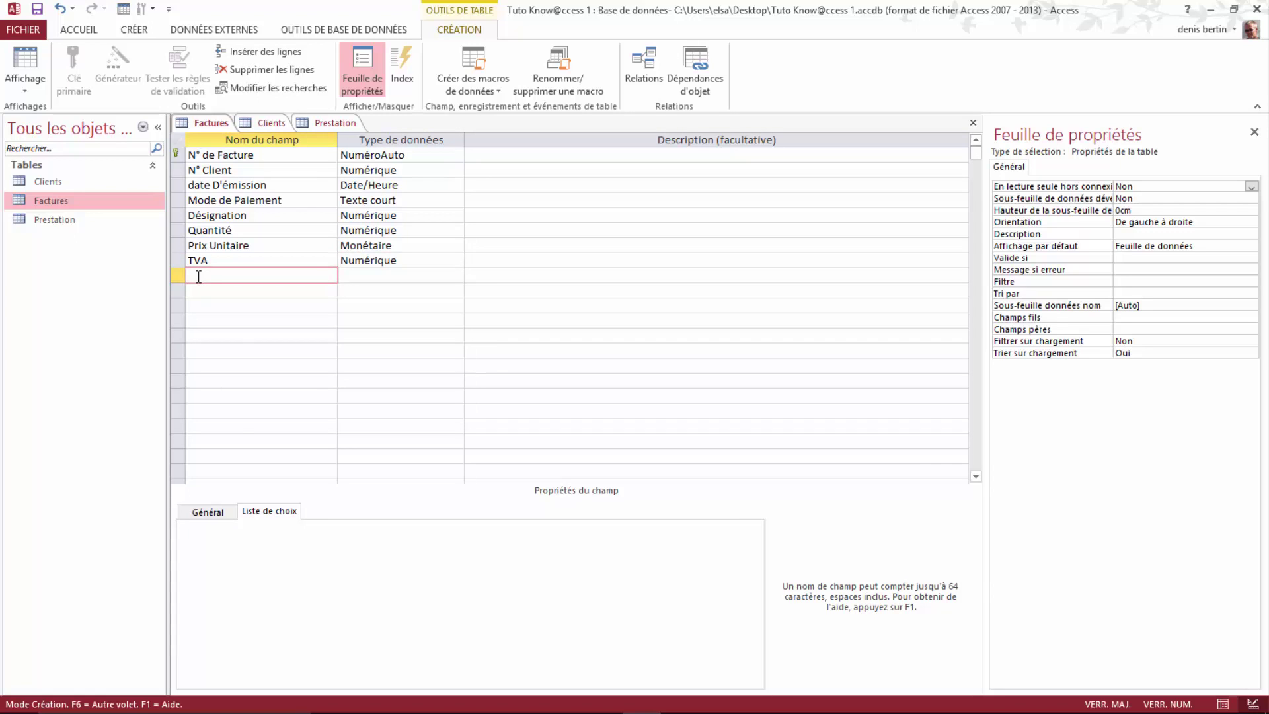
right_click(207, 122)
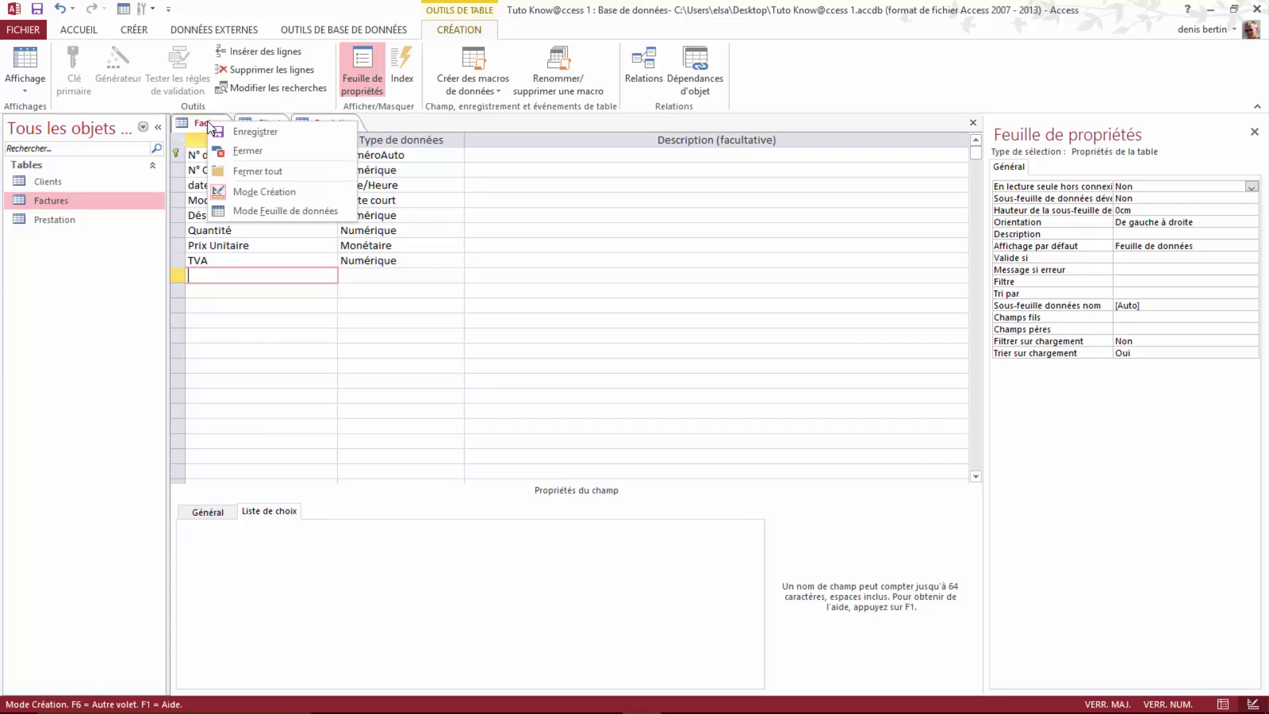
click(264, 136)
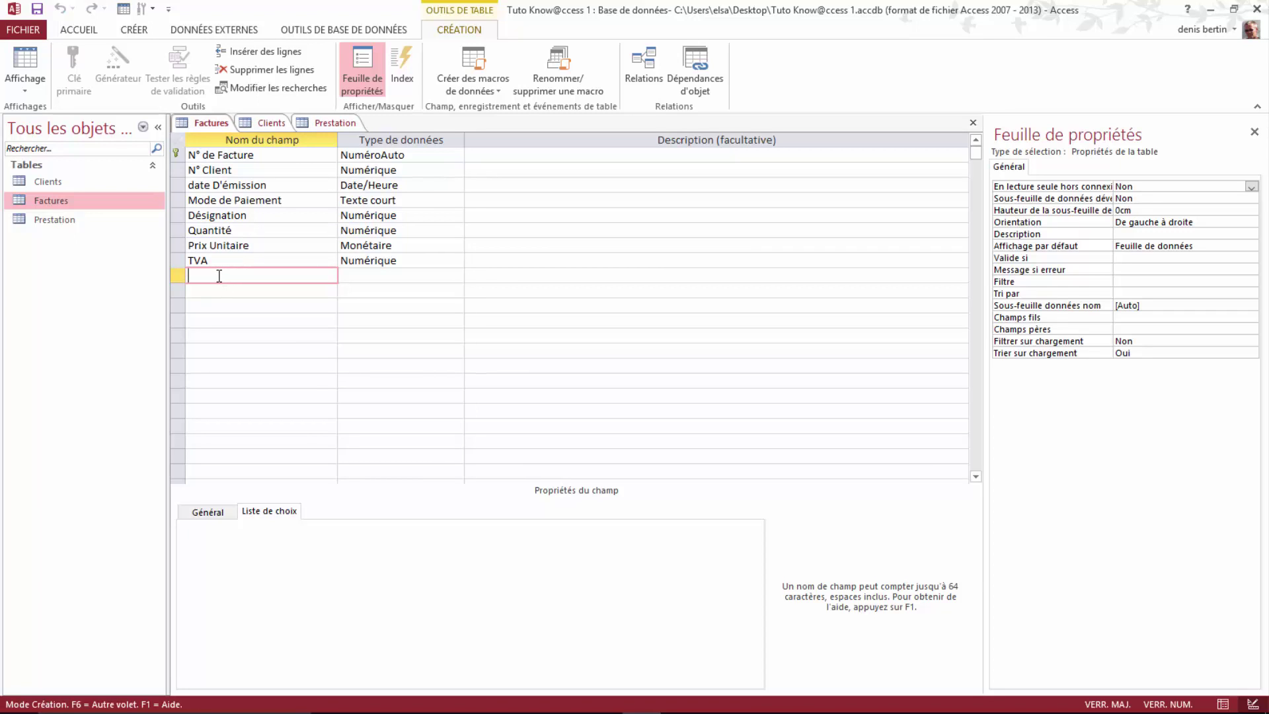
Step: Add a Prix HT field with the Calculé data type
key(Caps_Lock)
text(p)
key(BackSpace)
key(Caps_Lock)
text(P)
key(Caps_Lock)
text(rix)
key(Caps_Lock)
text(HT)
click(383, 273)
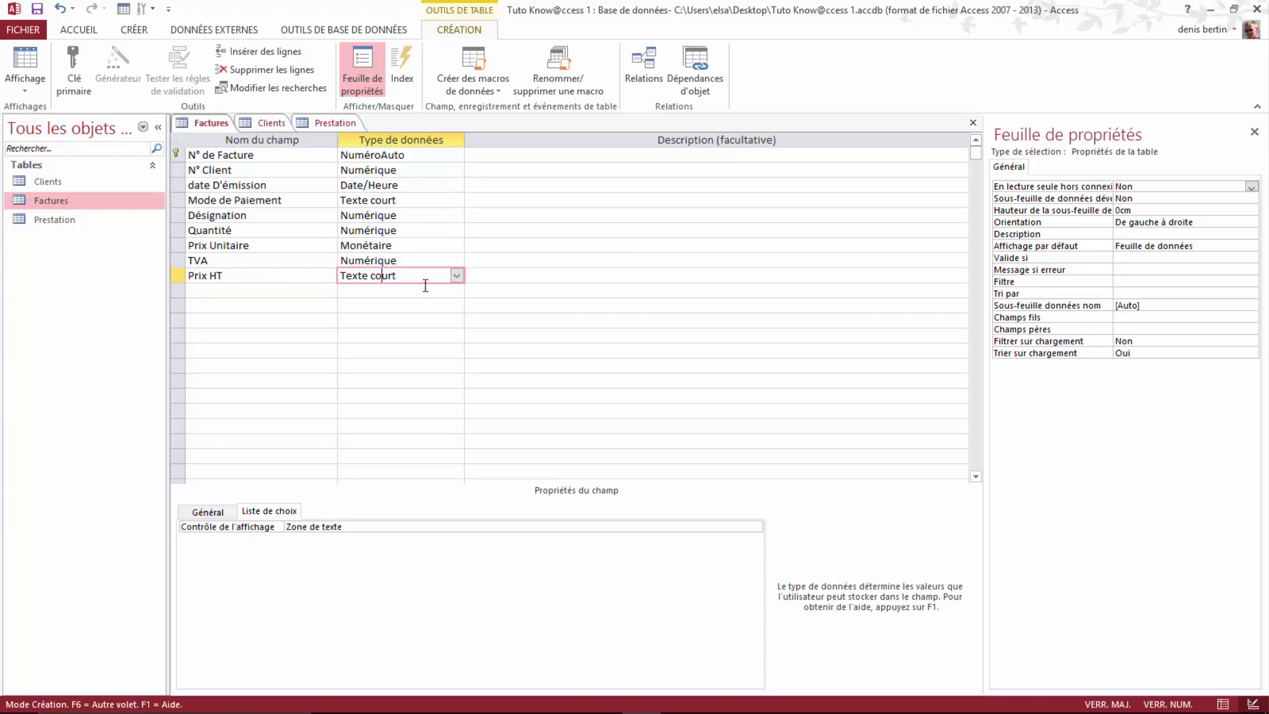
click(457, 277)
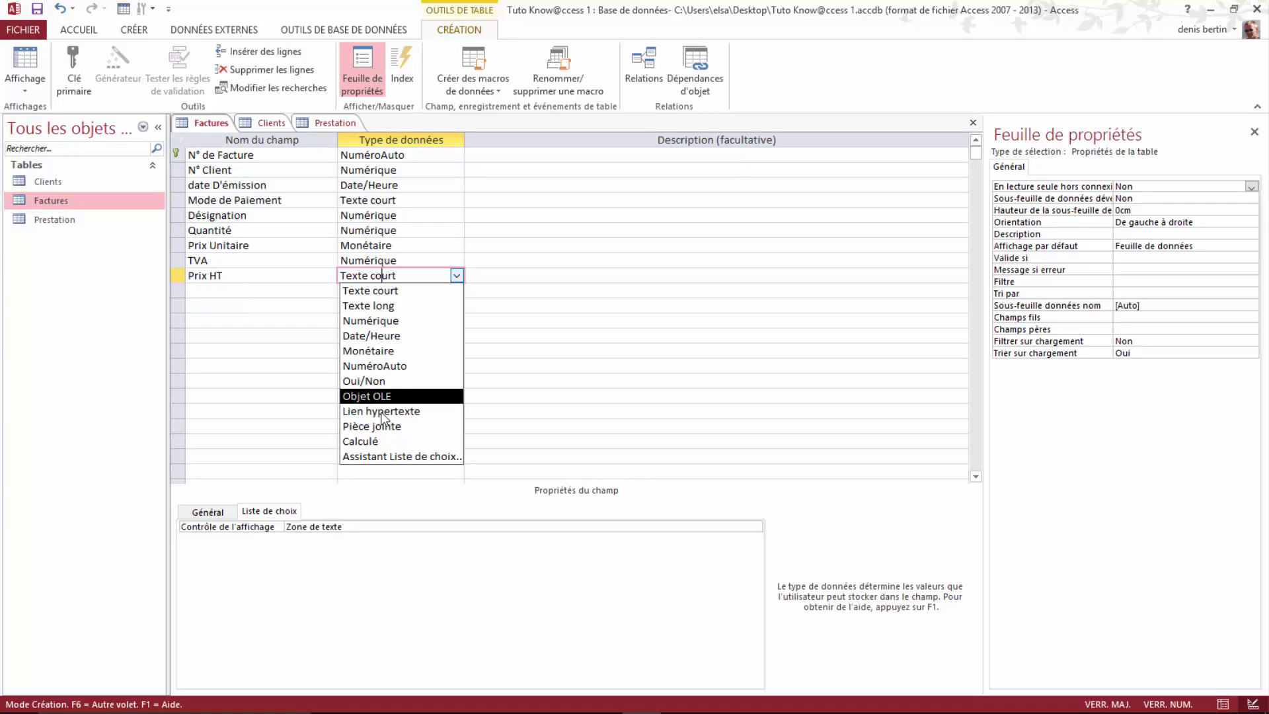
click(376, 444)
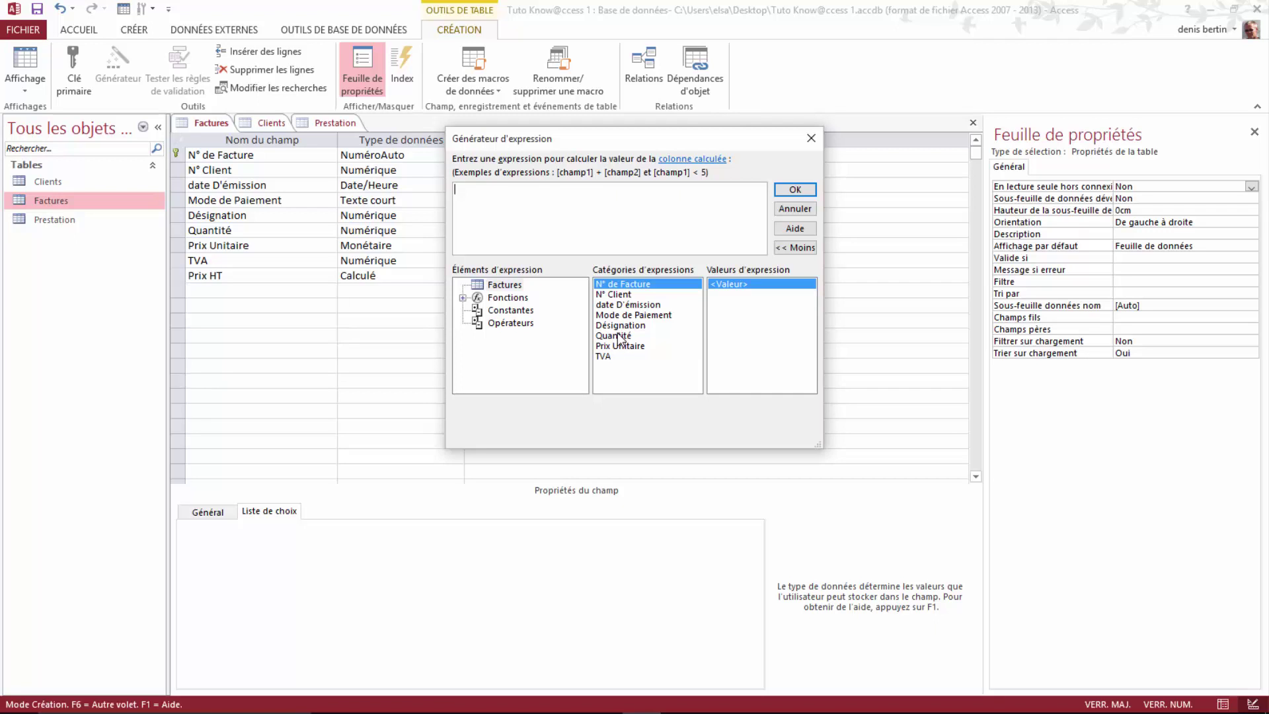
Step: Build the Prix HT expression [Quantité] * [Prix Unitaire] and confirm it
double_click(620, 337)
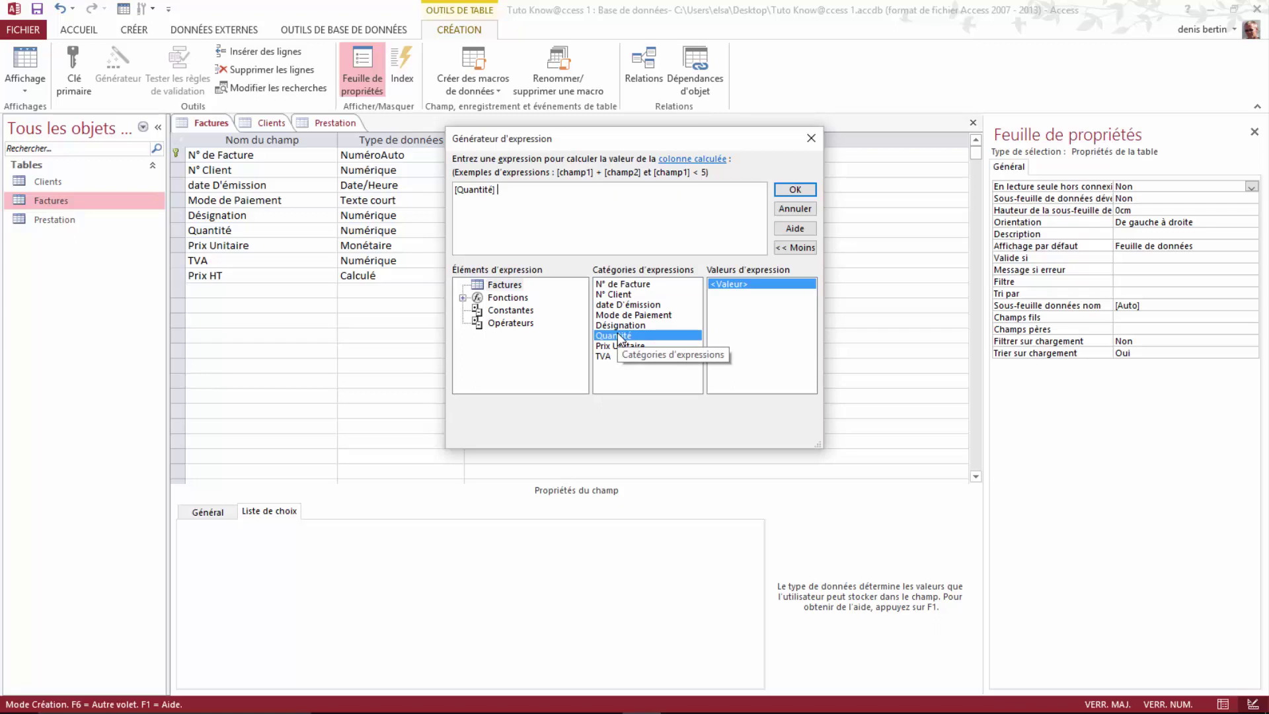
text(*)
double_click(624, 346)
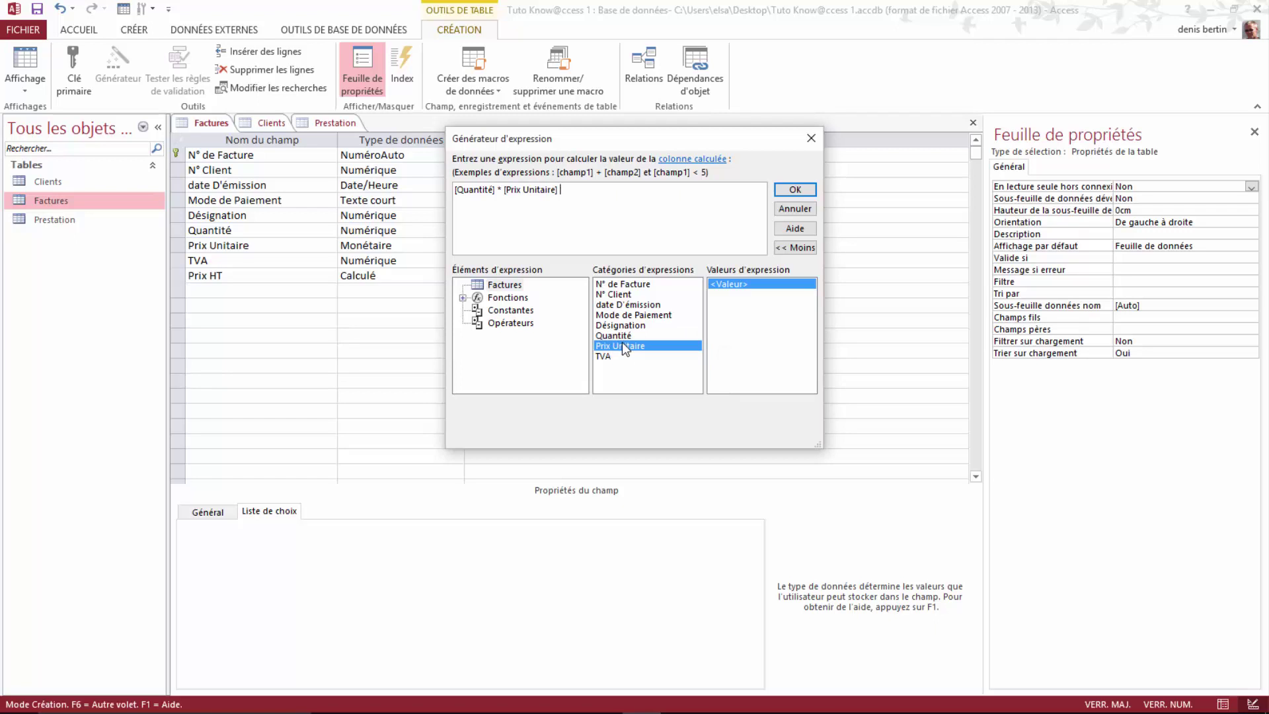
click(795, 191)
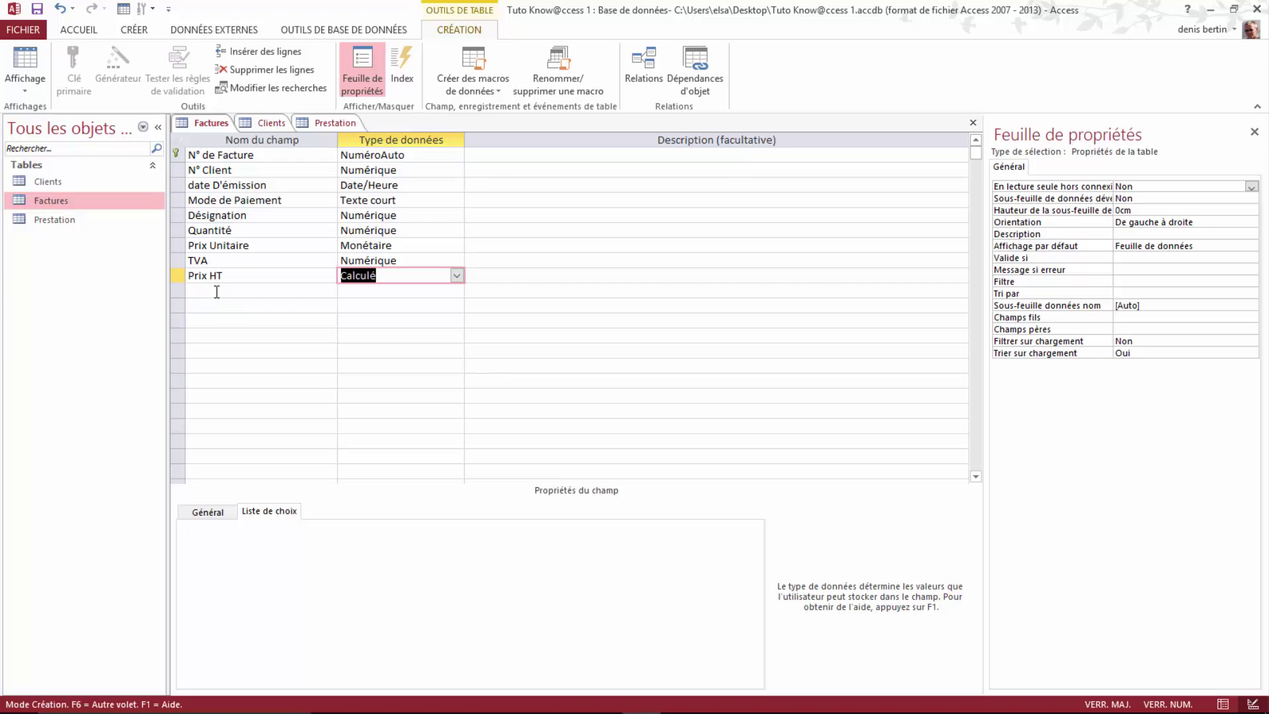
click(217, 291)
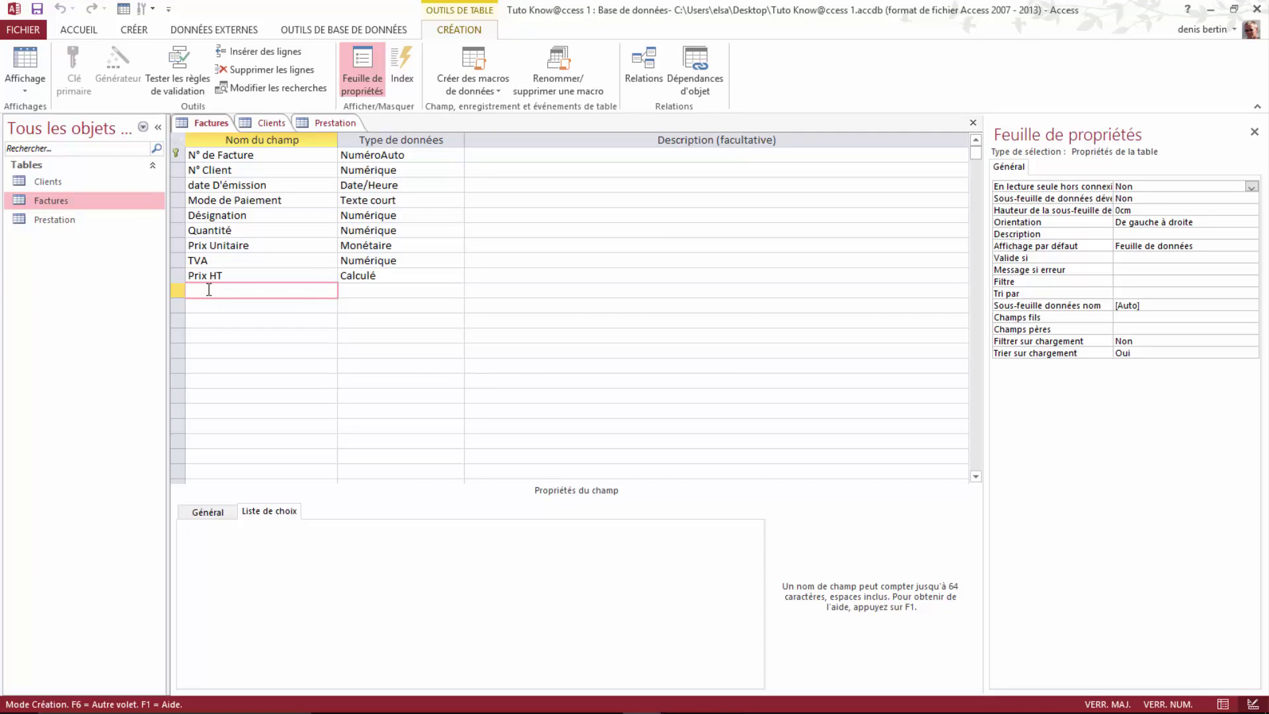
Step: Add a new field named 'Total TVA' below Prix HT
key(Caps_Lock)
text(t)
key(BackSpace)
key(Caps_Lock)
text(T)
key(Caps_Lock)
text(otal)
key(Caps_Lock)
text(TVA)
Step: Make Total TVA a Calculé field with the expression [Prix HT] * [TVA]
click(370, 292)
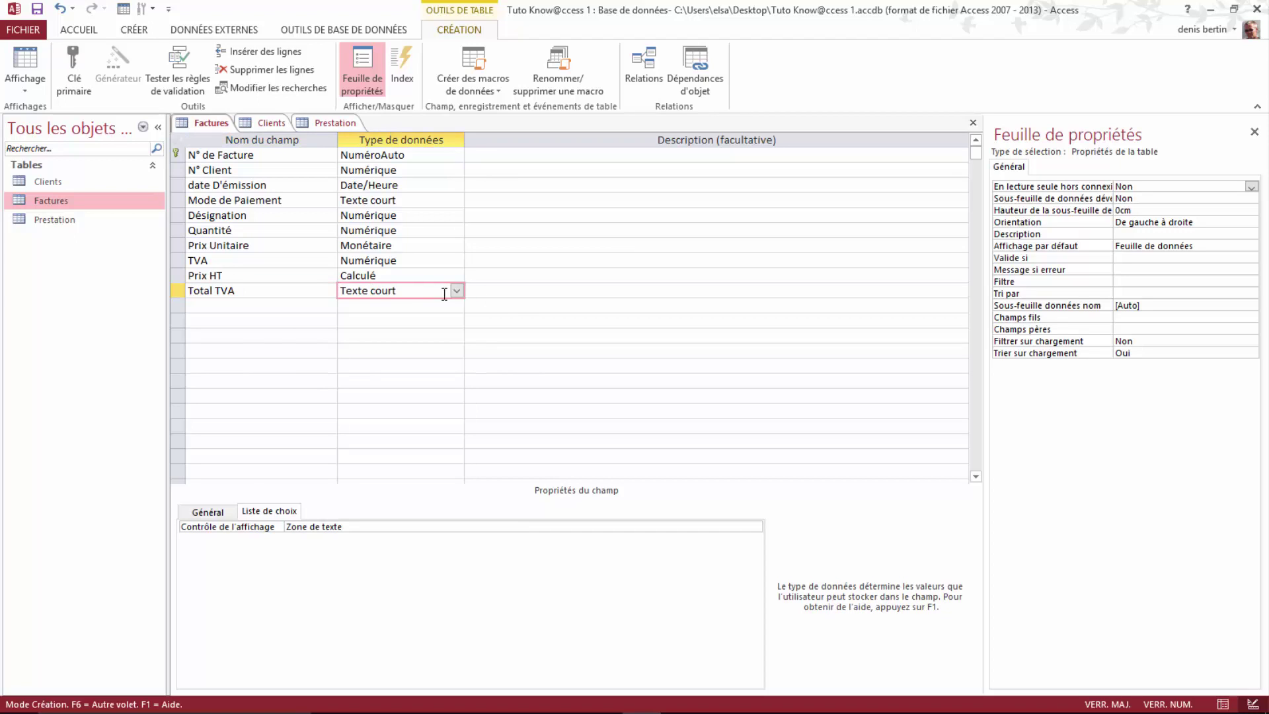
click(455, 291)
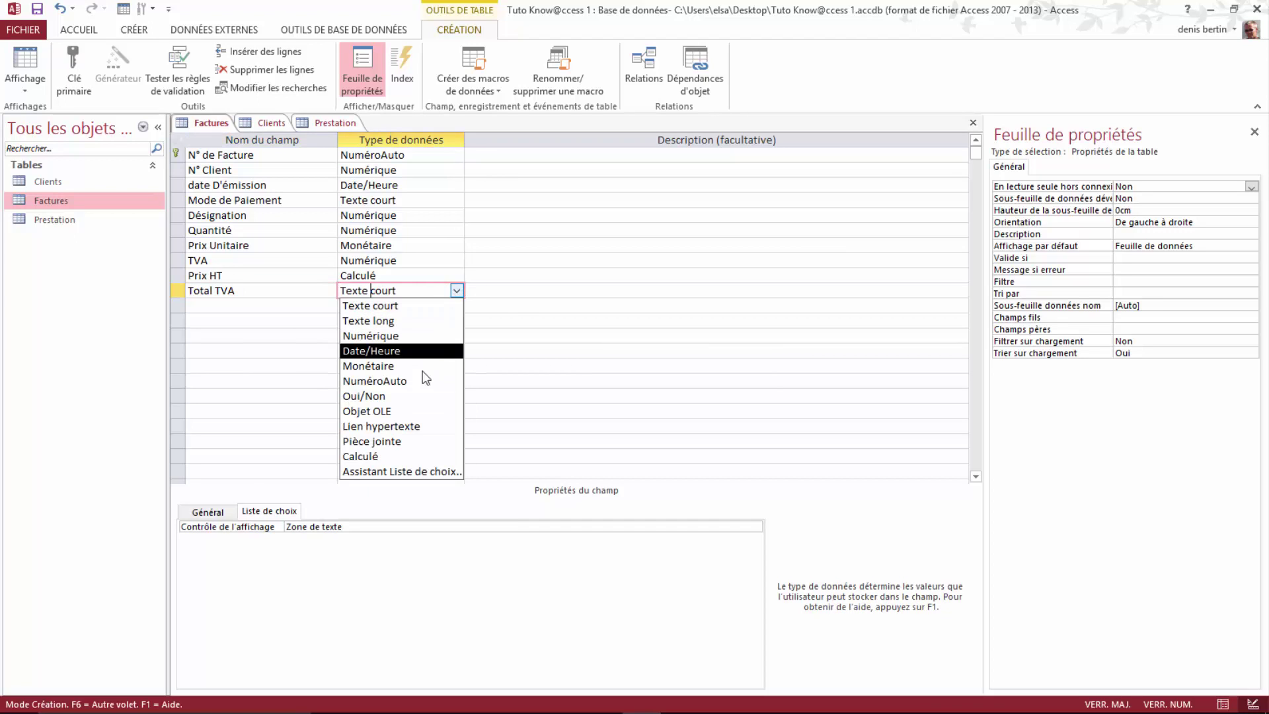
click(376, 456)
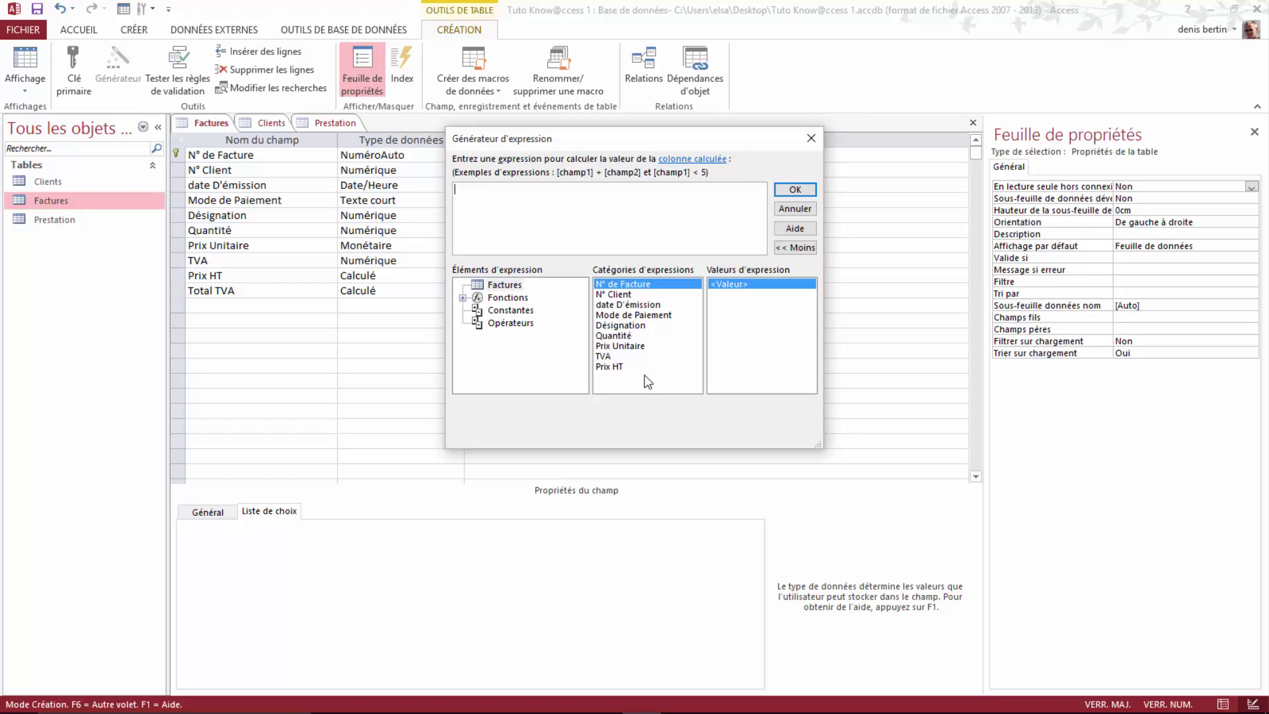
click(604, 367)
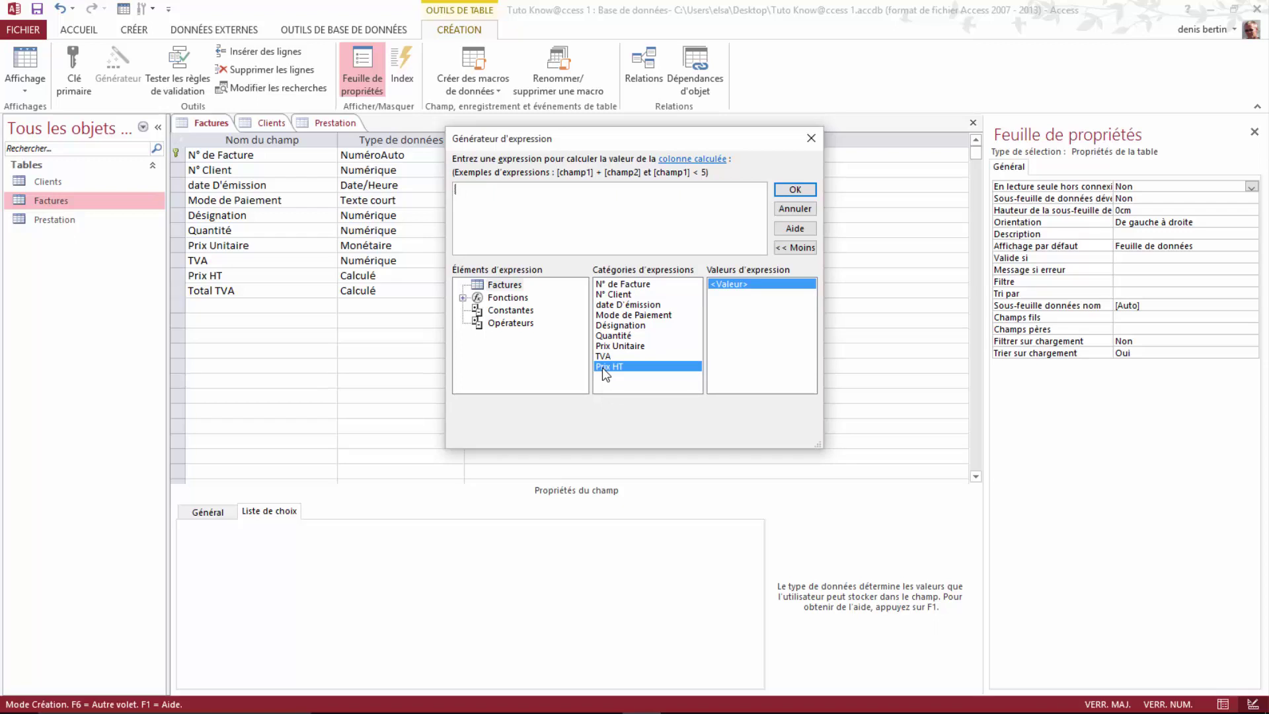
double_click(601, 367)
text(*)
double_click(601, 356)
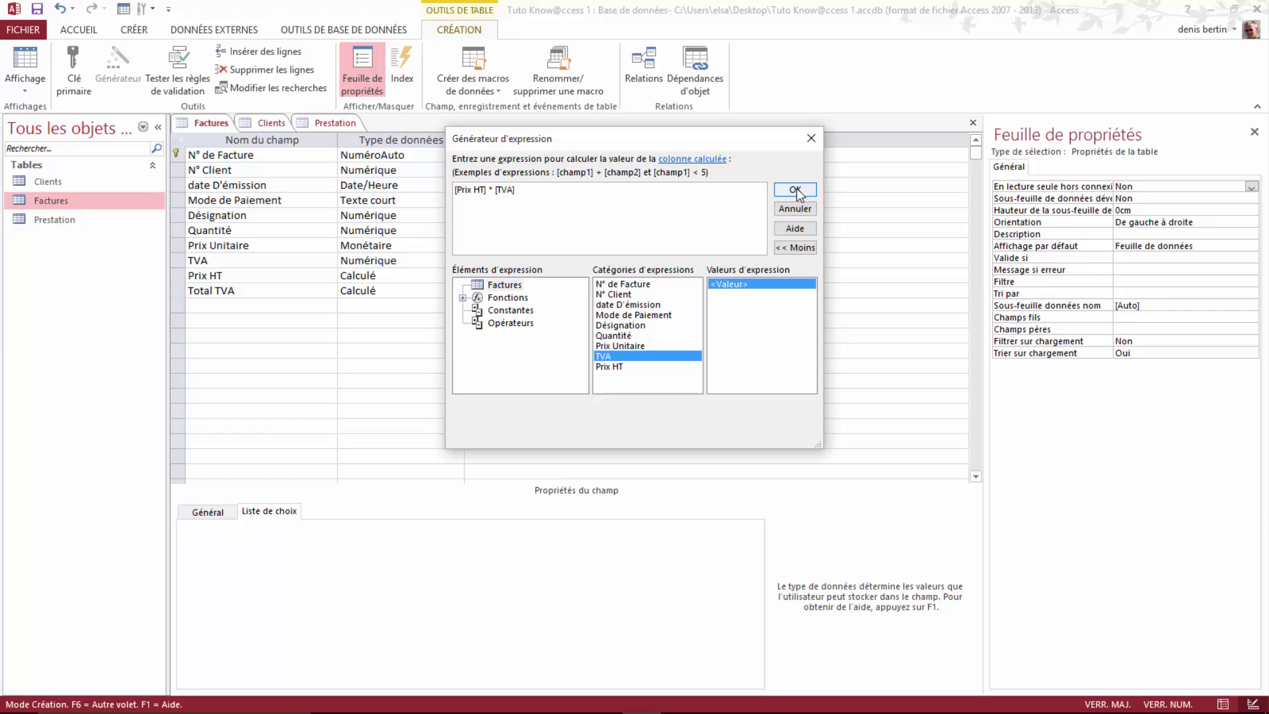
click(796, 190)
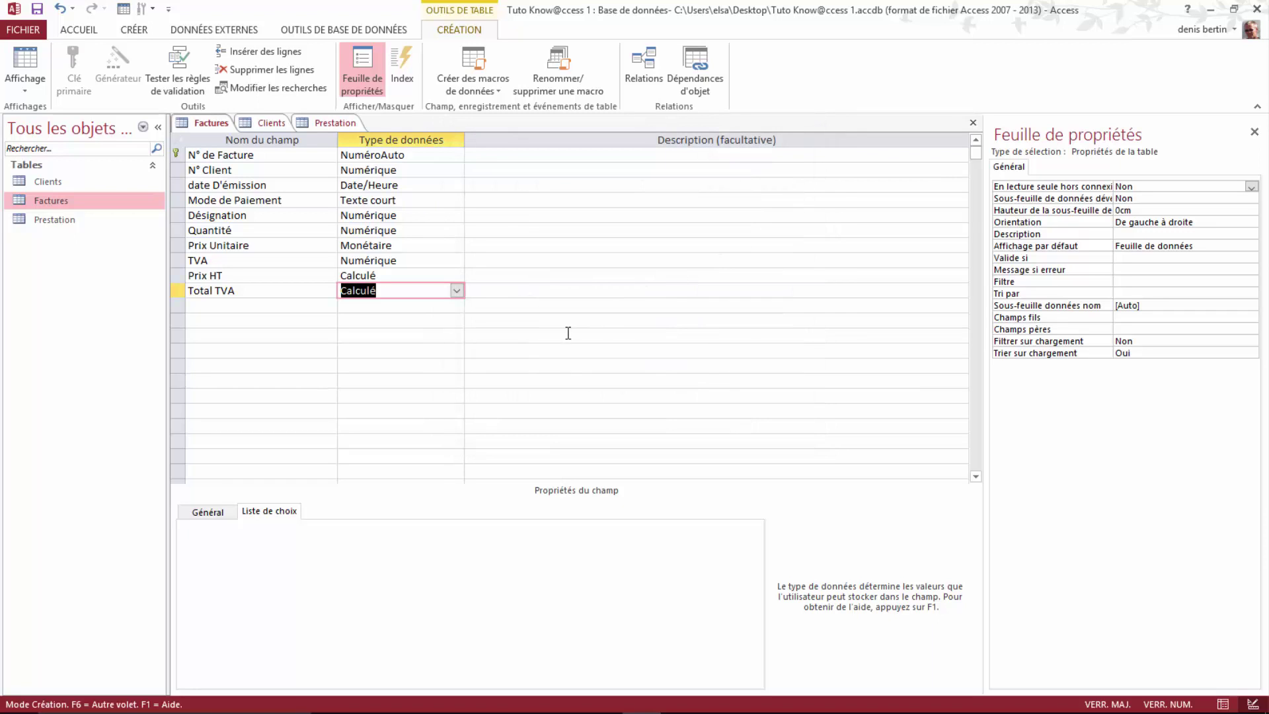
Step: Save the Factures design and switch to Datasheet view
right_click(212, 122)
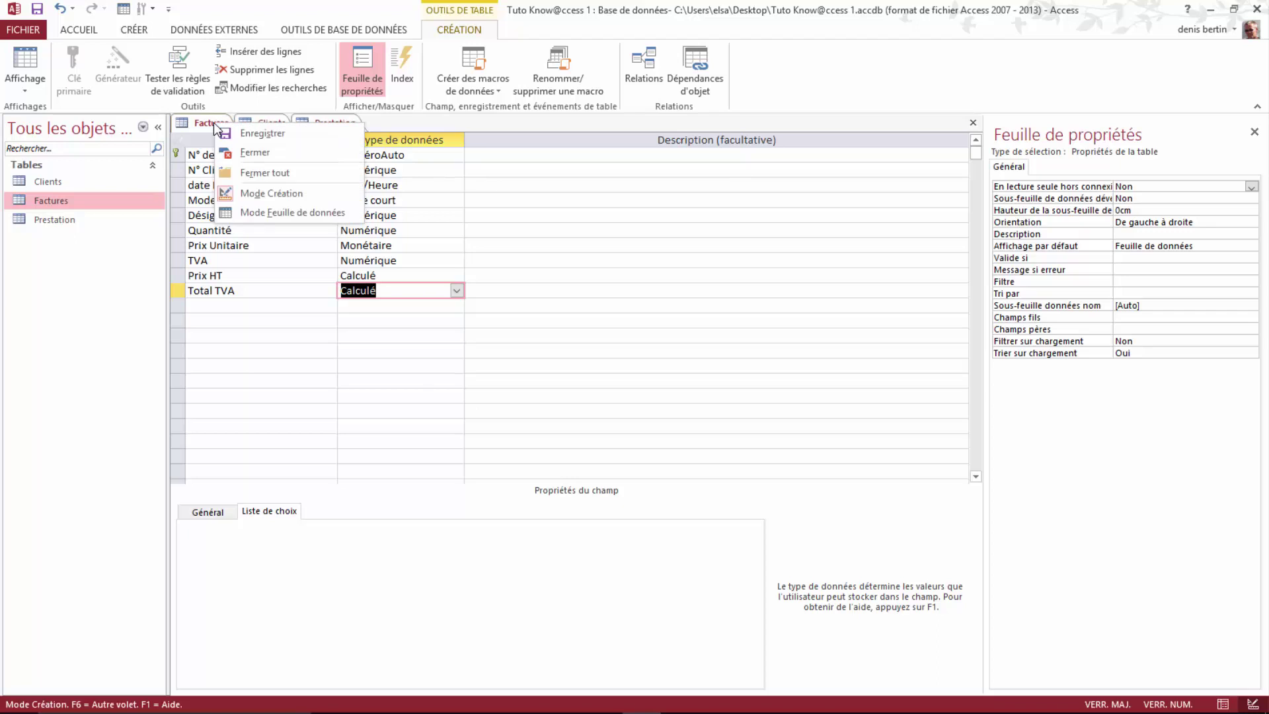
click(264, 133)
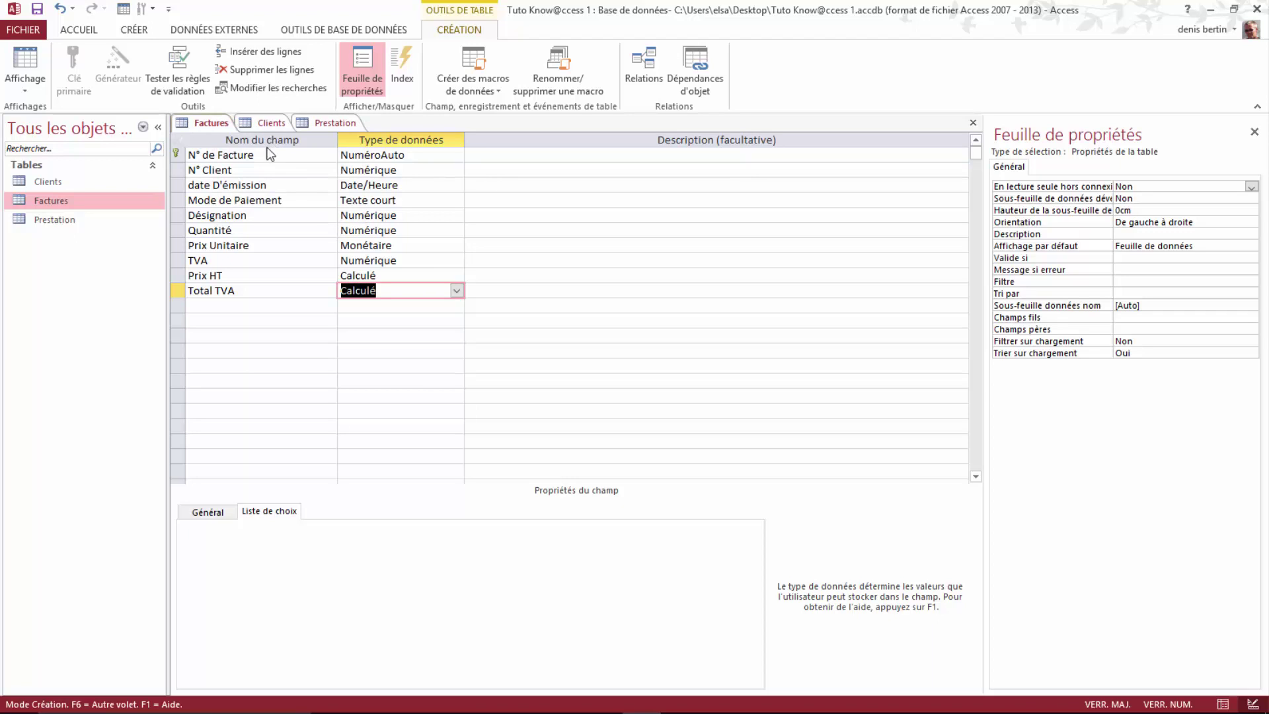
right_click(209, 126)
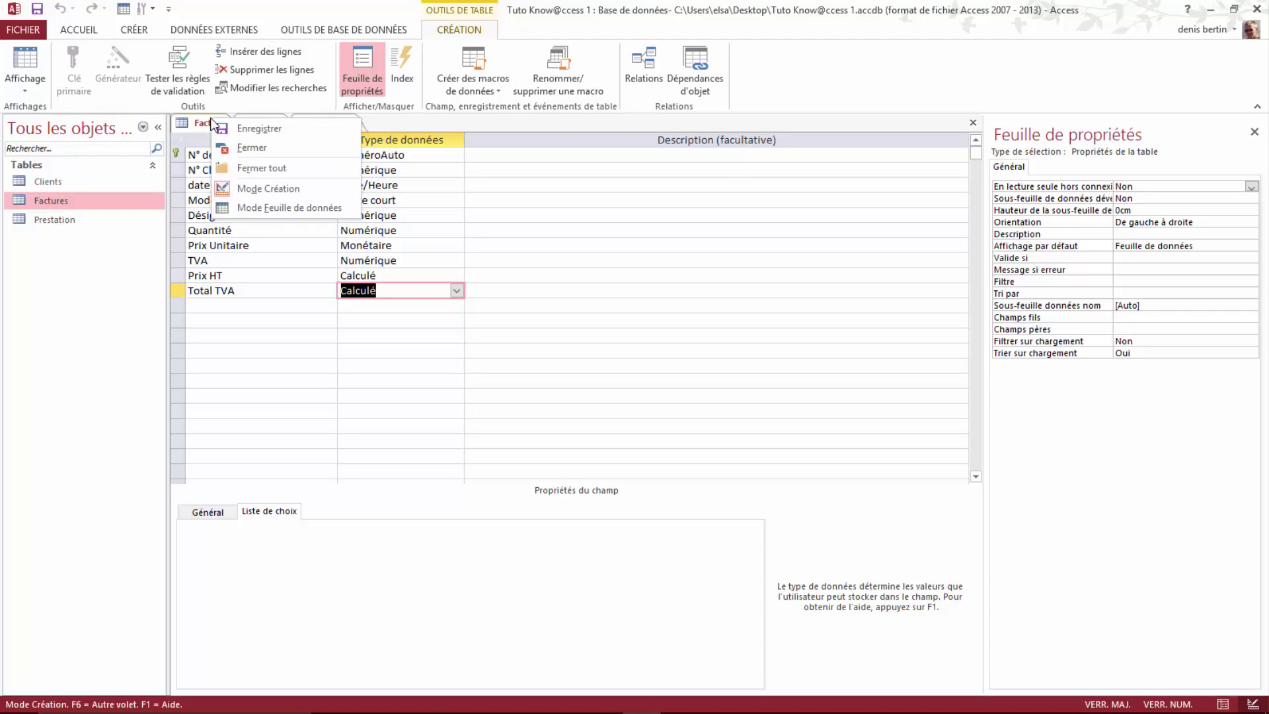
click(268, 208)
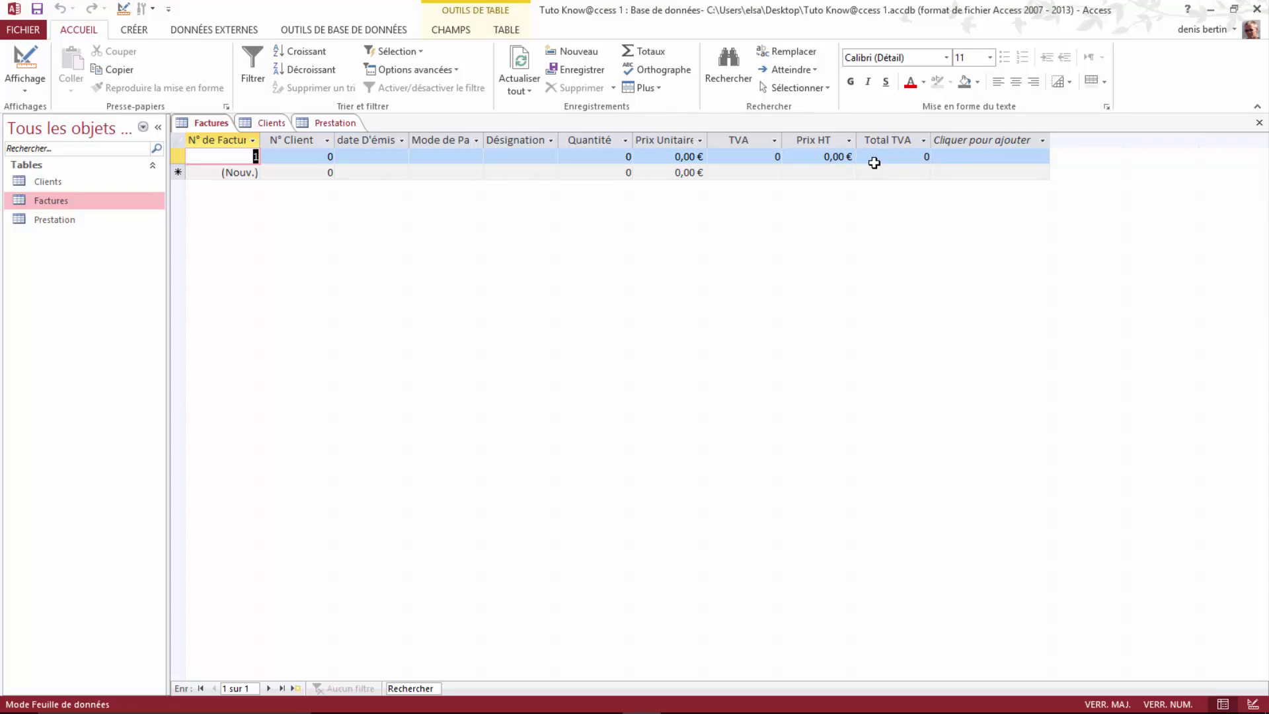
Step: Enter record 1 with Prix Unitaire 10, TVA 0,05 and Quantité 10, then save it
click(681, 156)
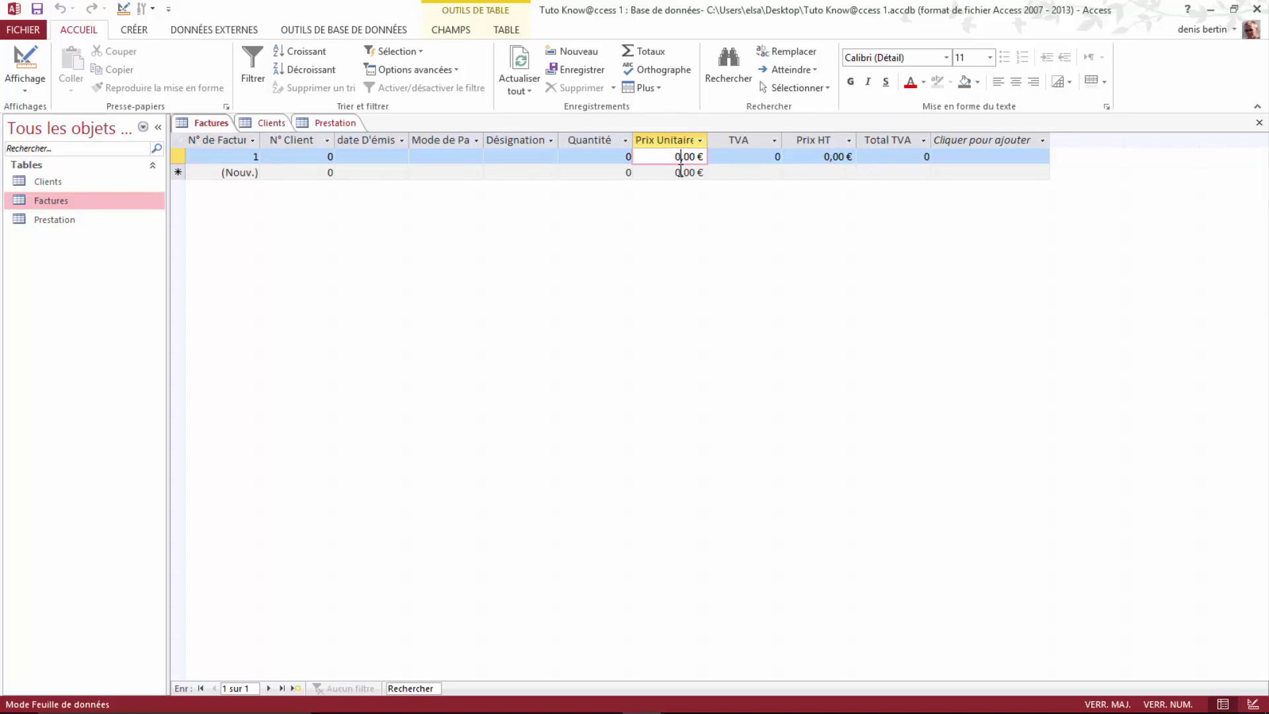
key(BackSpace)
text(10)
click(775, 157)
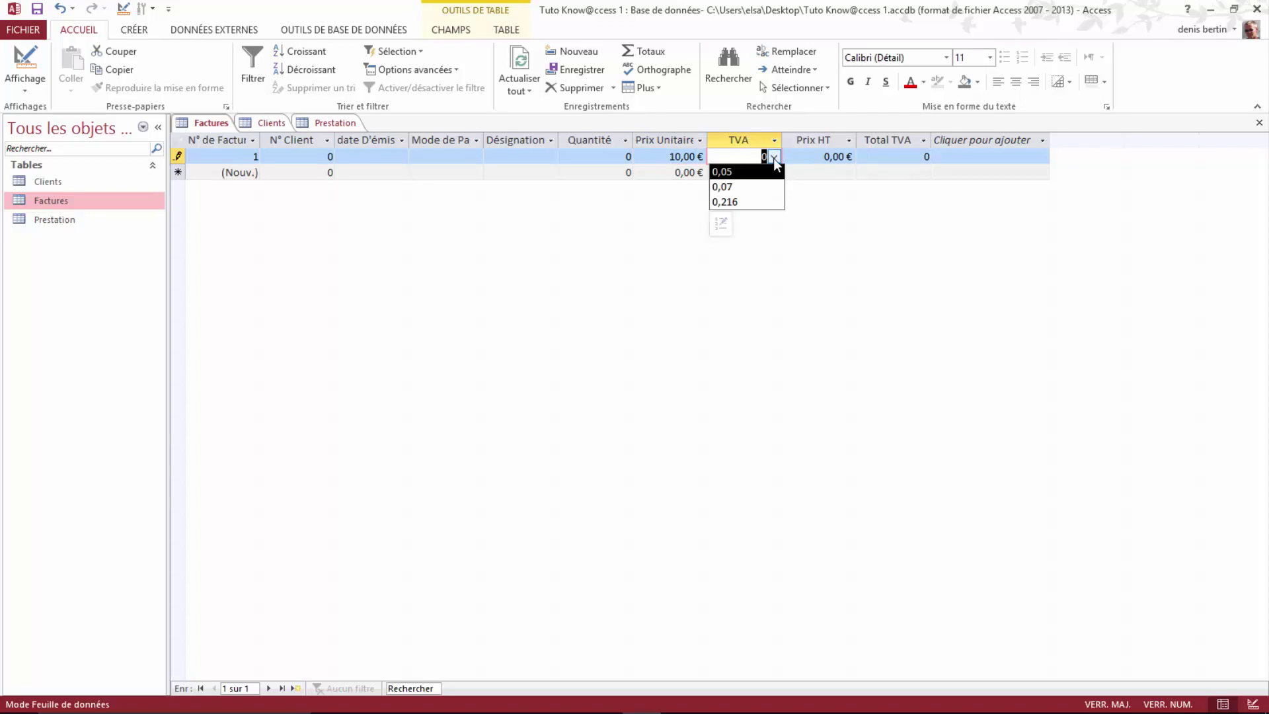
click(746, 172)
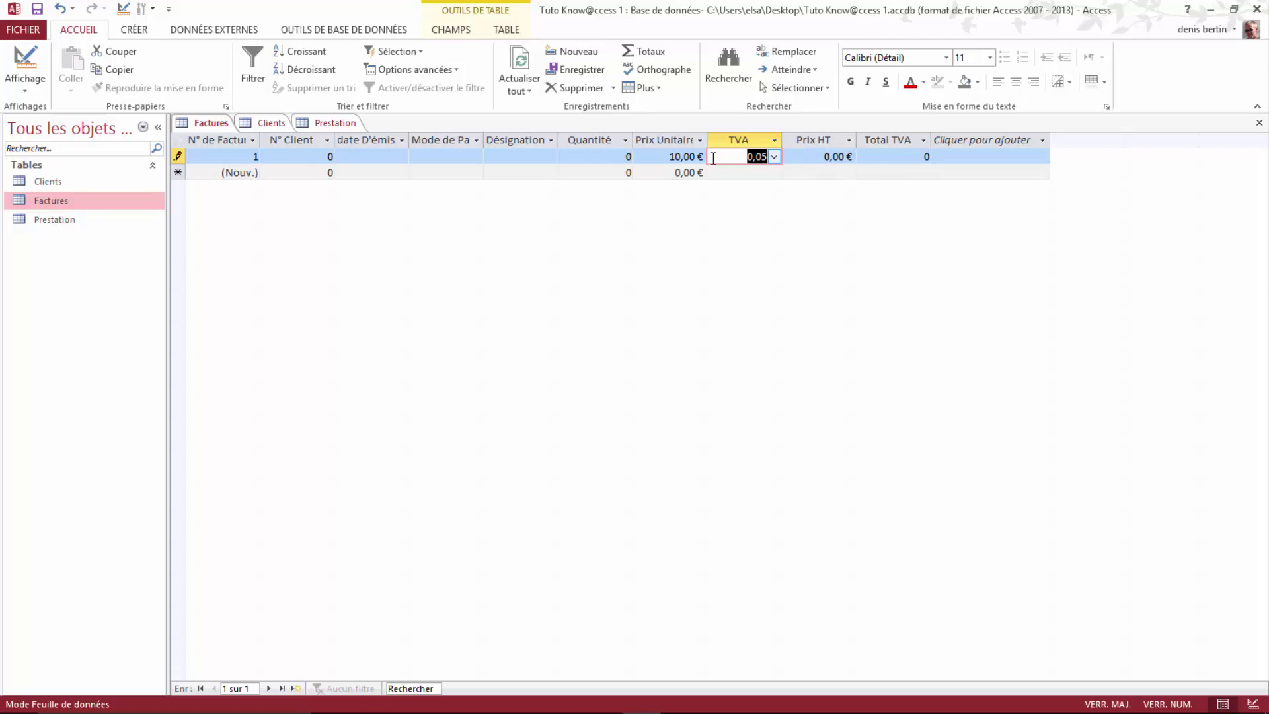
click(628, 156)
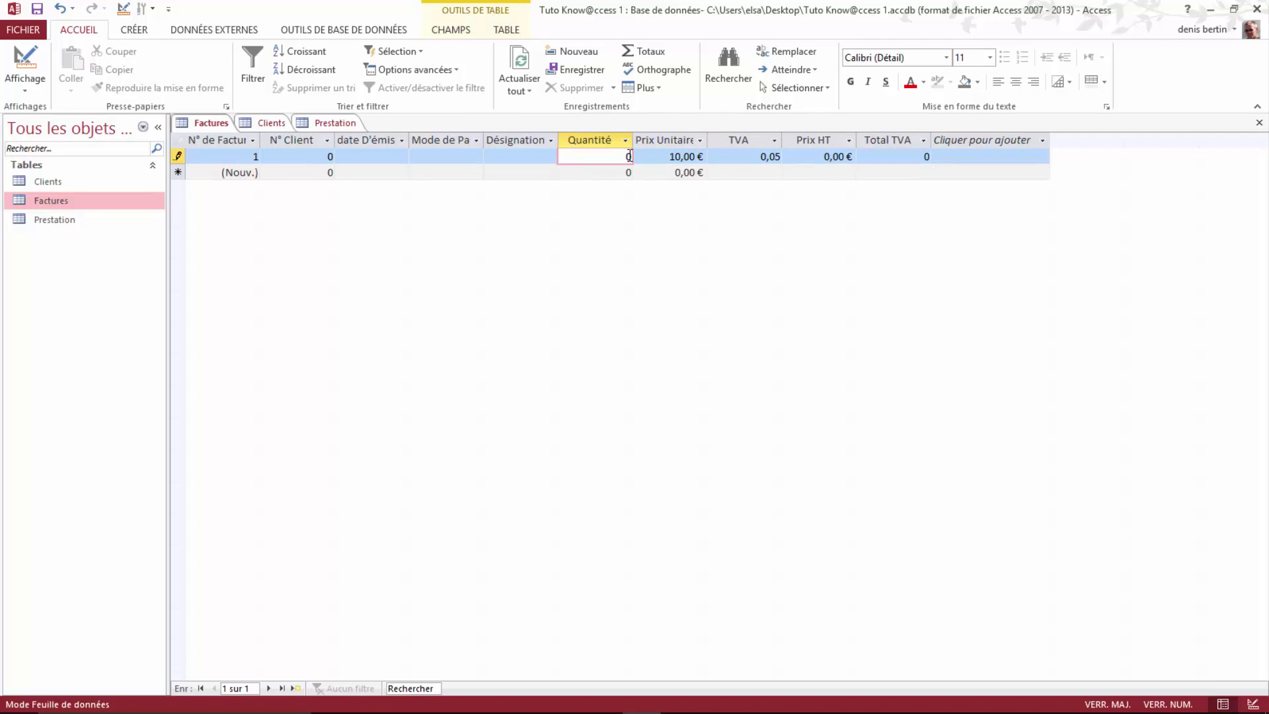
drag(629, 156, 611, 156)
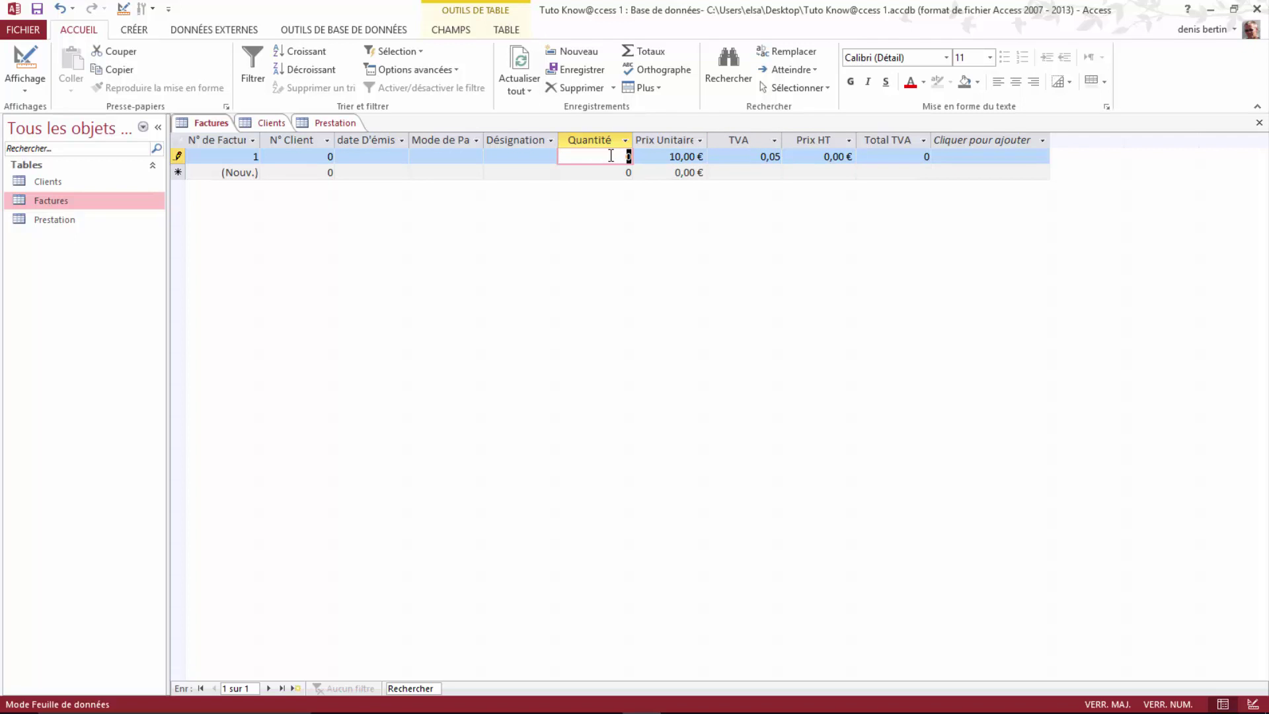
text(1)
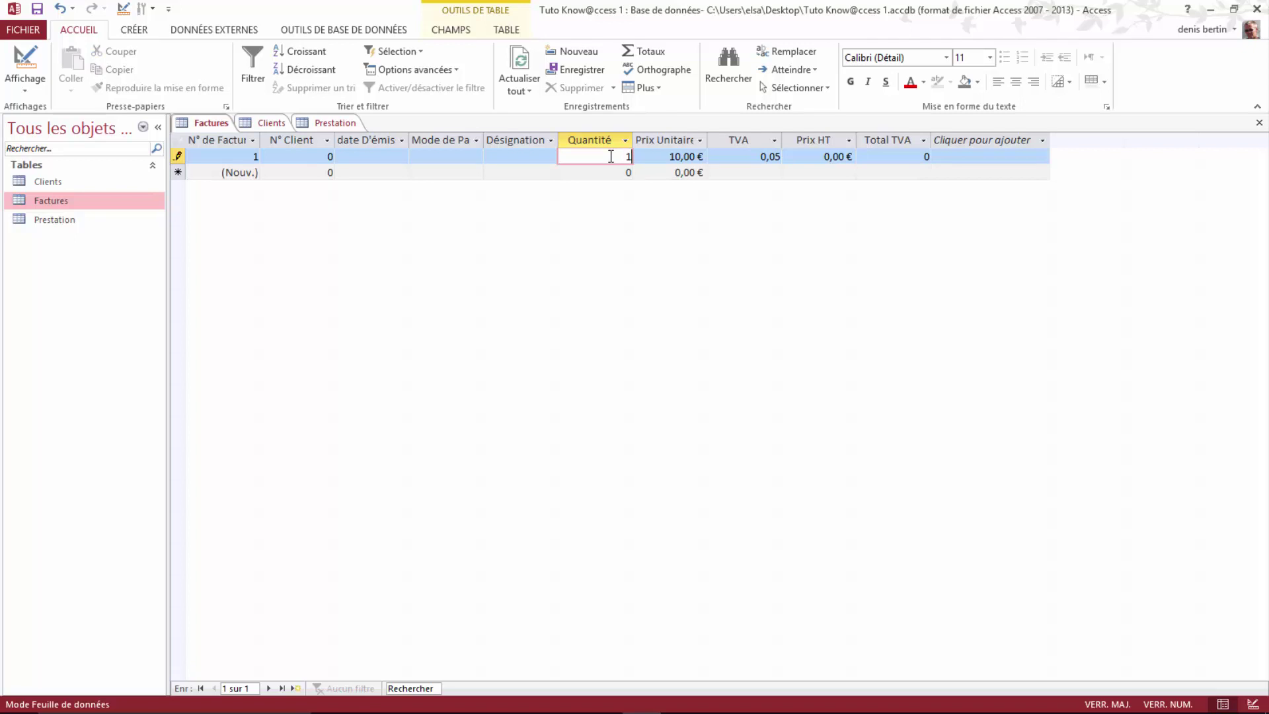
text(0)
click(733, 177)
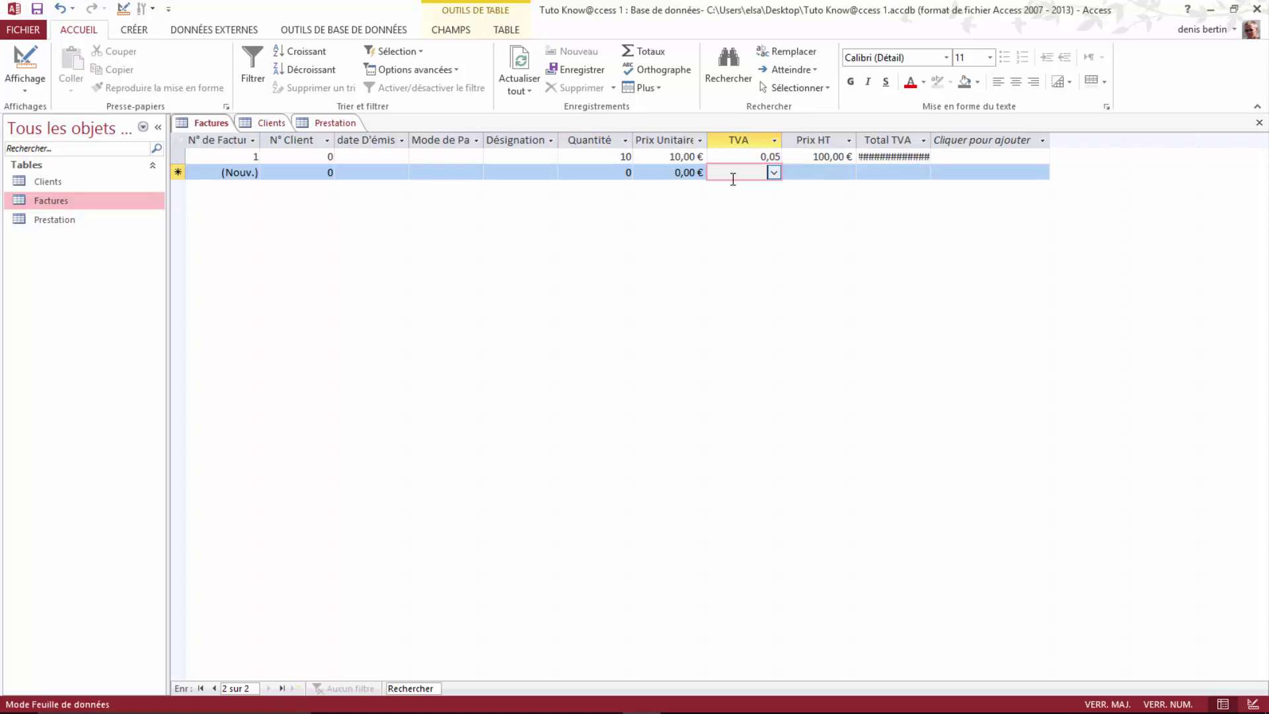
click(904, 157)
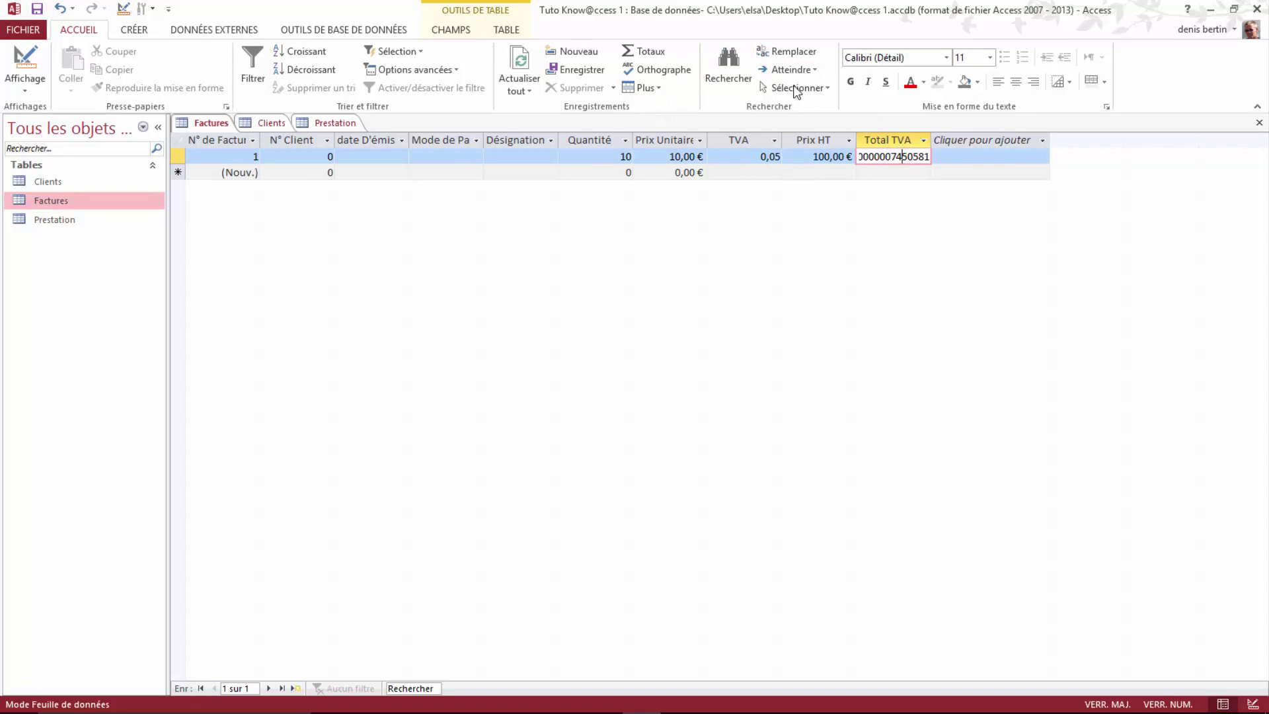
Step: Apply the currency format to Total TVA and the percentage format to TVA
click(462, 33)
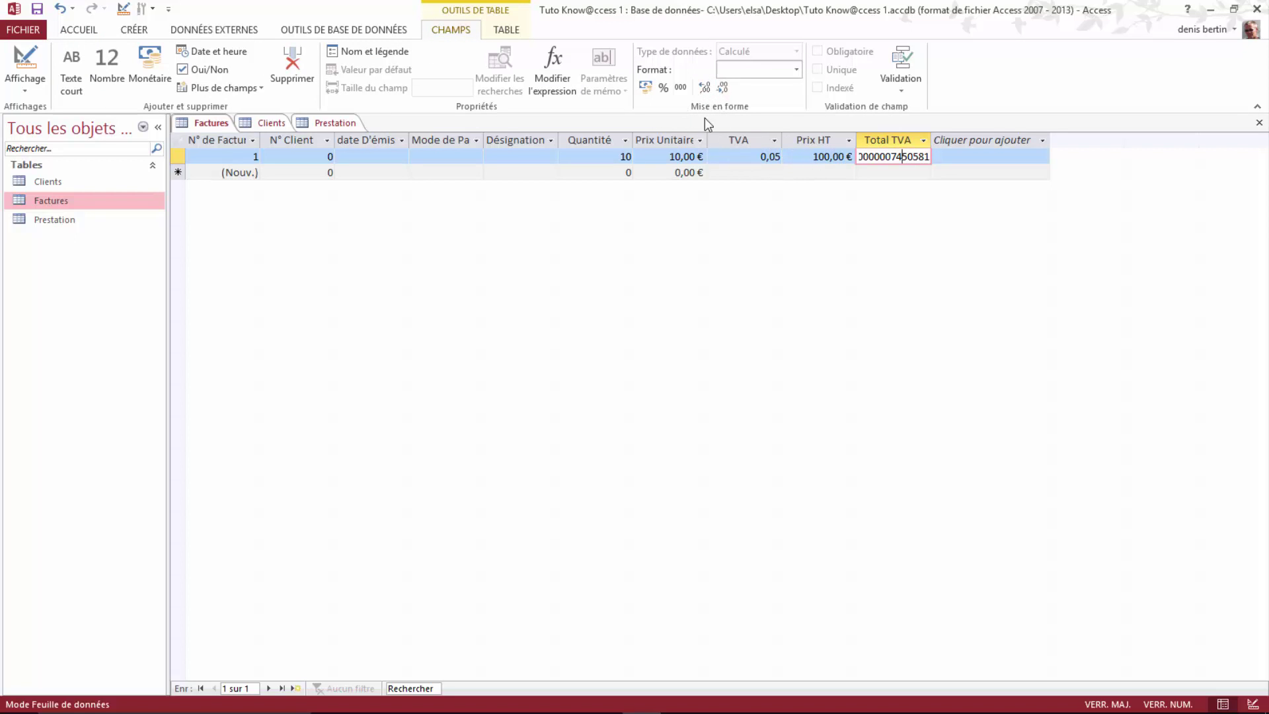
click(647, 91)
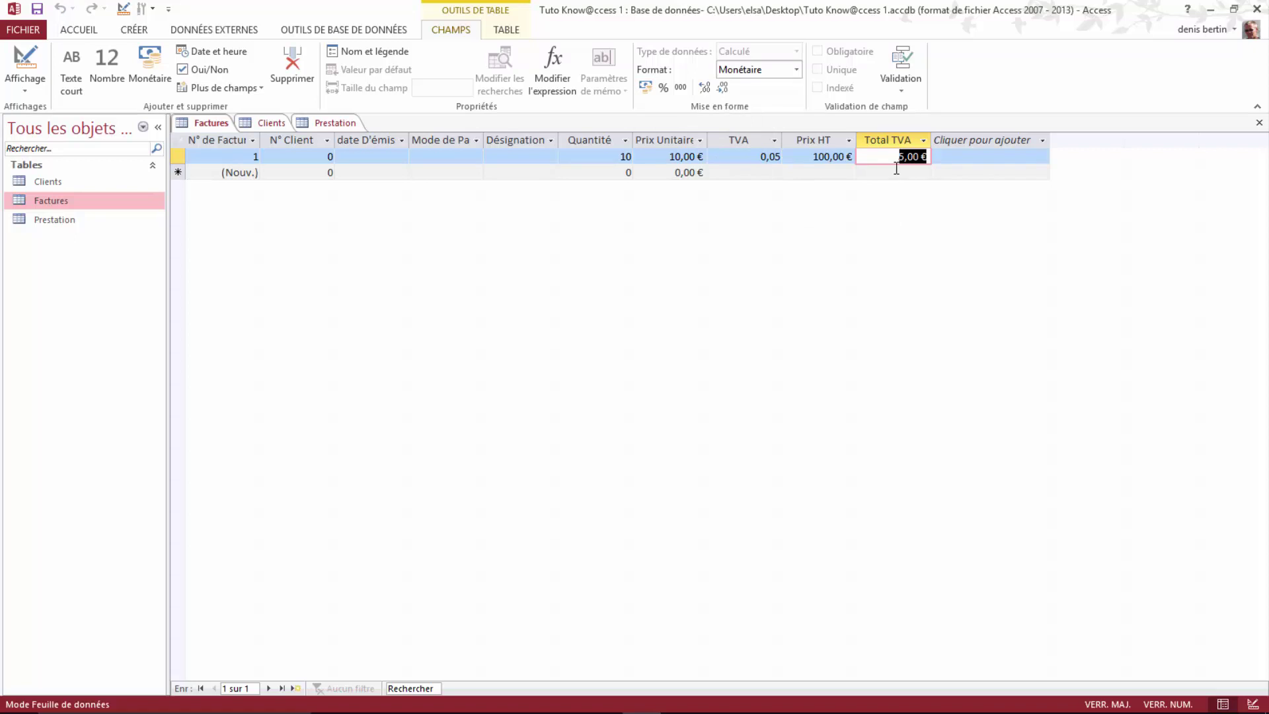
click(874, 158)
click(780, 156)
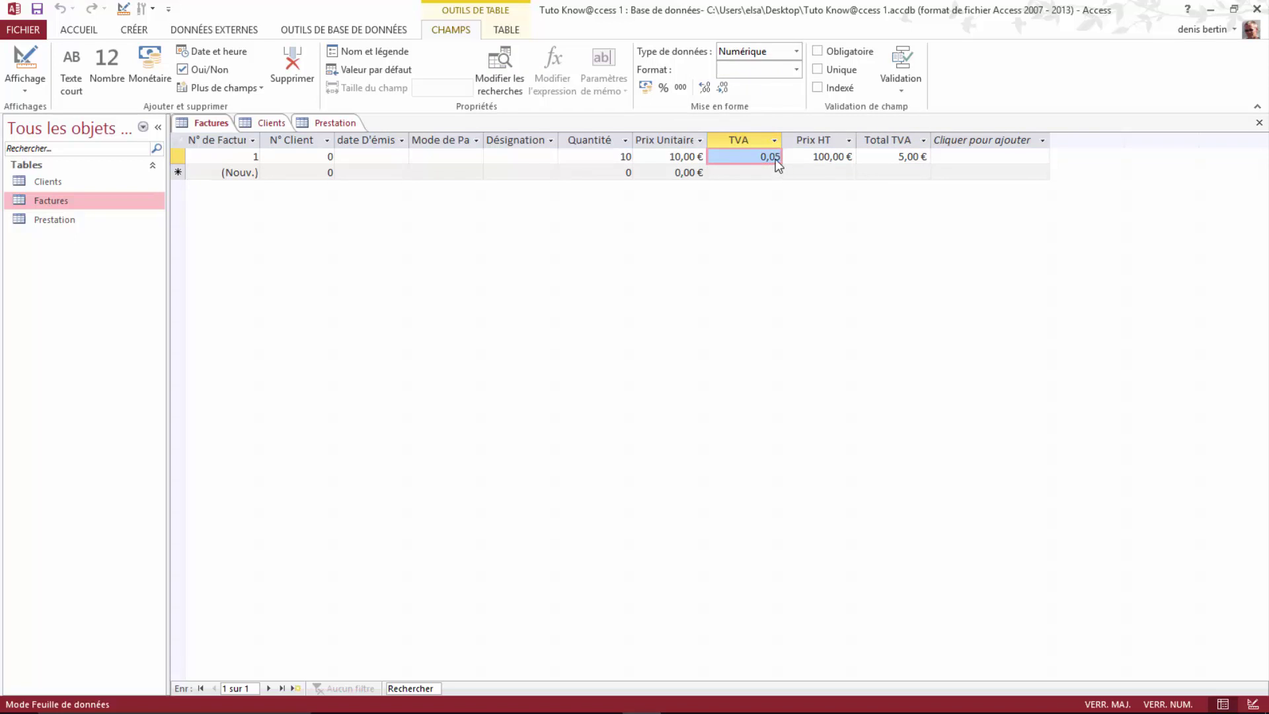
click(663, 88)
Step: Return to Design view and add a field named 'Total TTC' below Total TVA
right_click(213, 127)
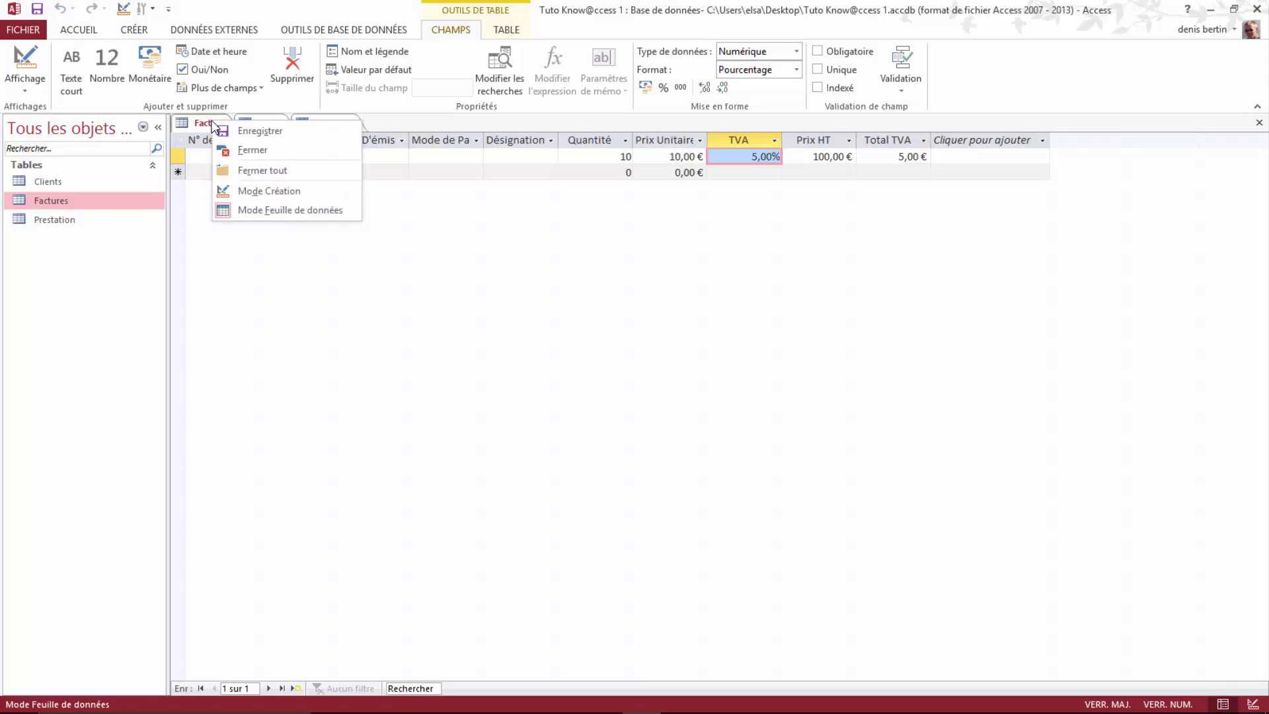
click(271, 192)
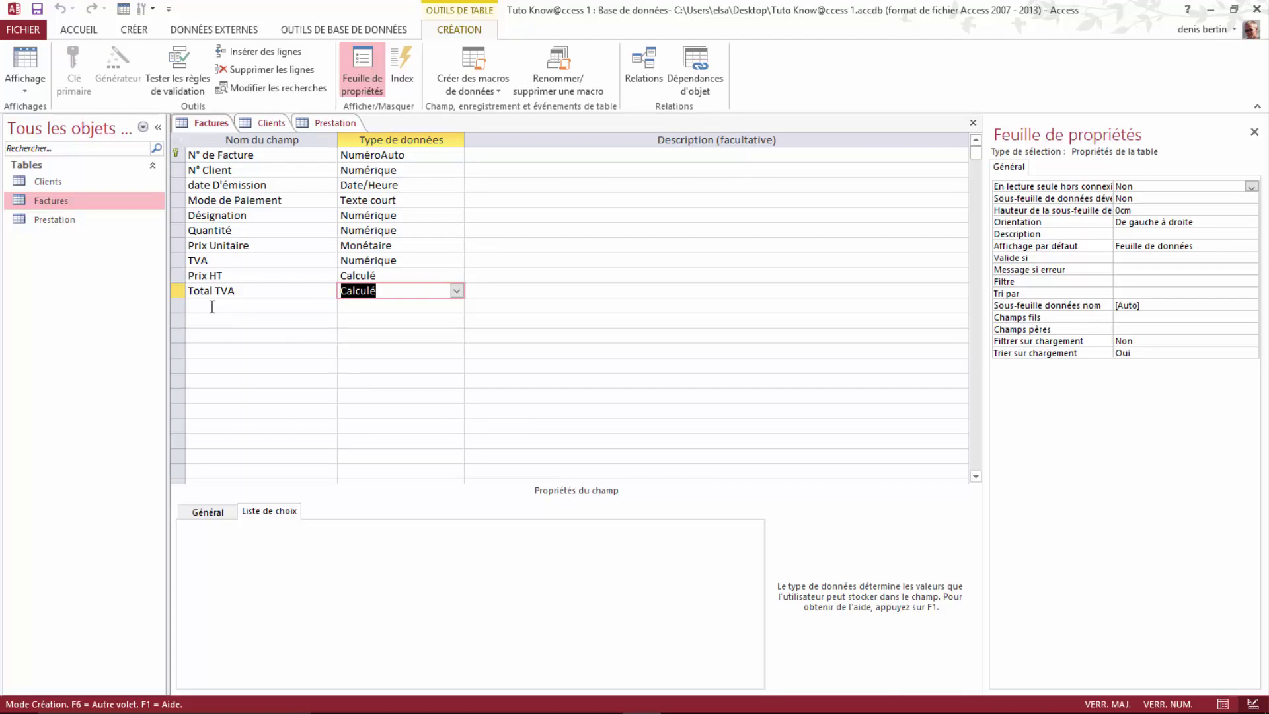
click(202, 306)
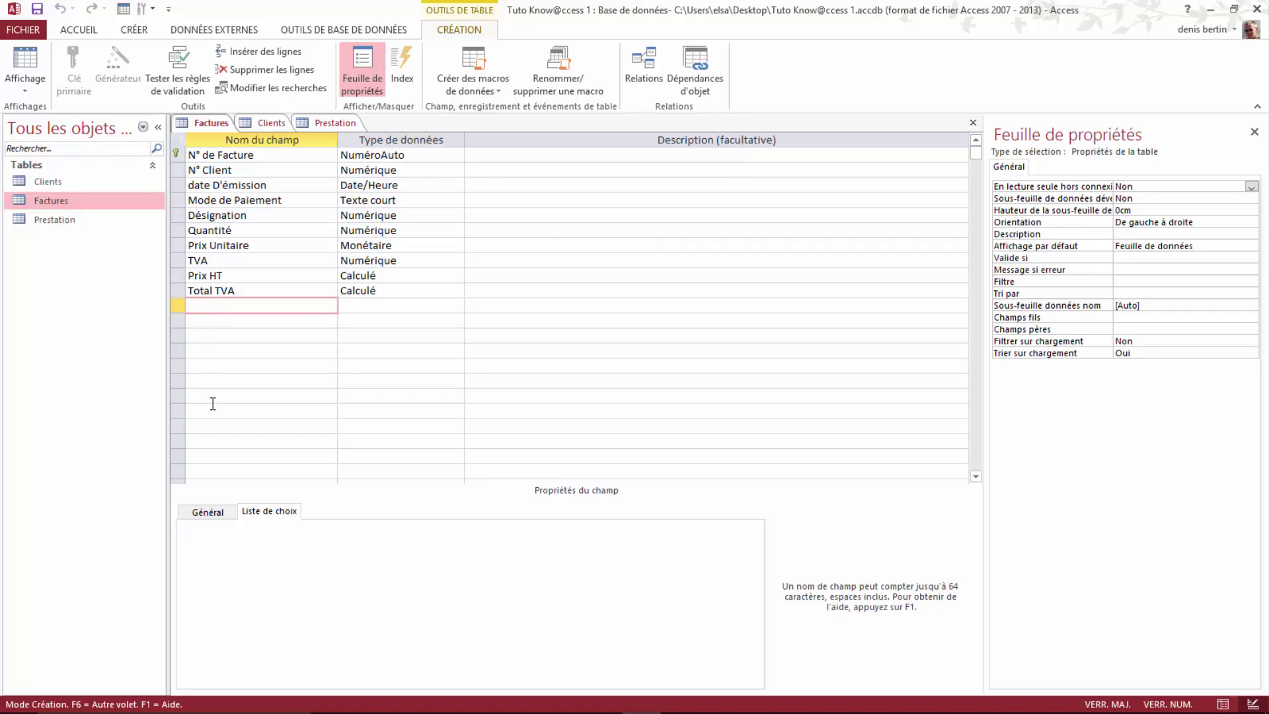
text(T)
key(Caps_Lock)
text(otal)
key(Caps_Lock)
text(TTC)
Step: Make Total TTC a Calculé field with the expression [Total TVA] + [Prix HT]
click(353, 305)
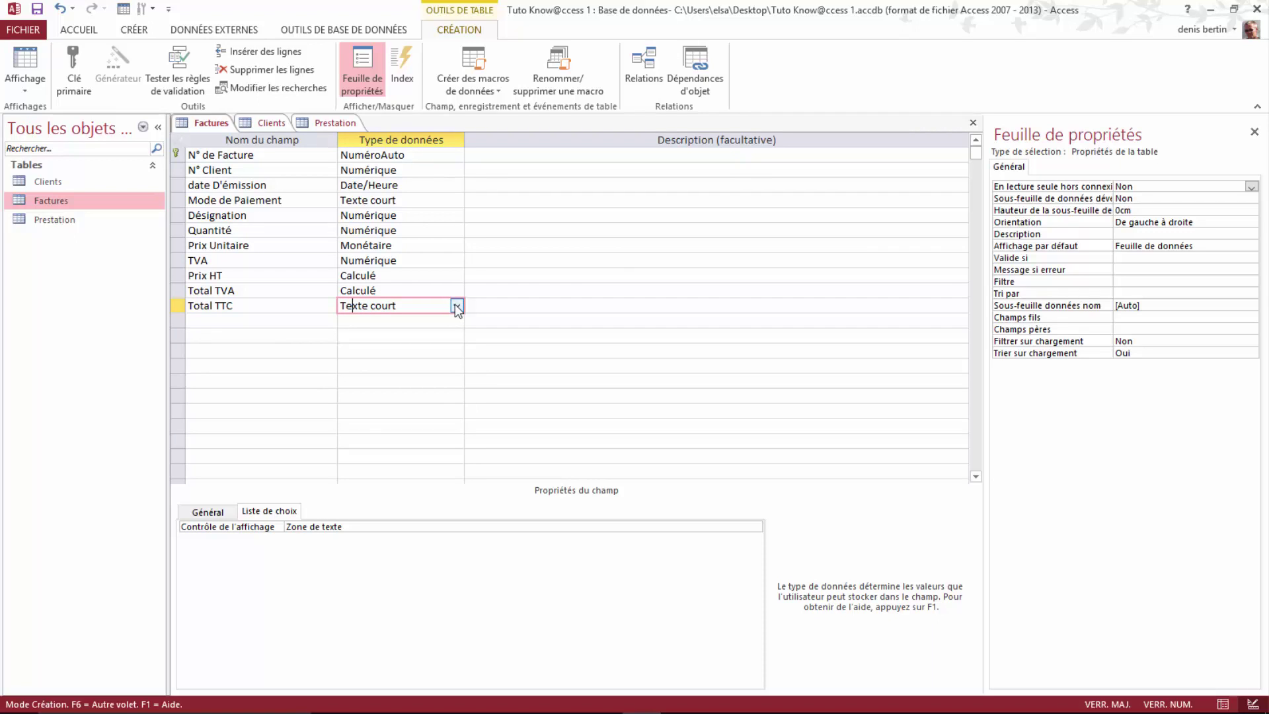
click(456, 306)
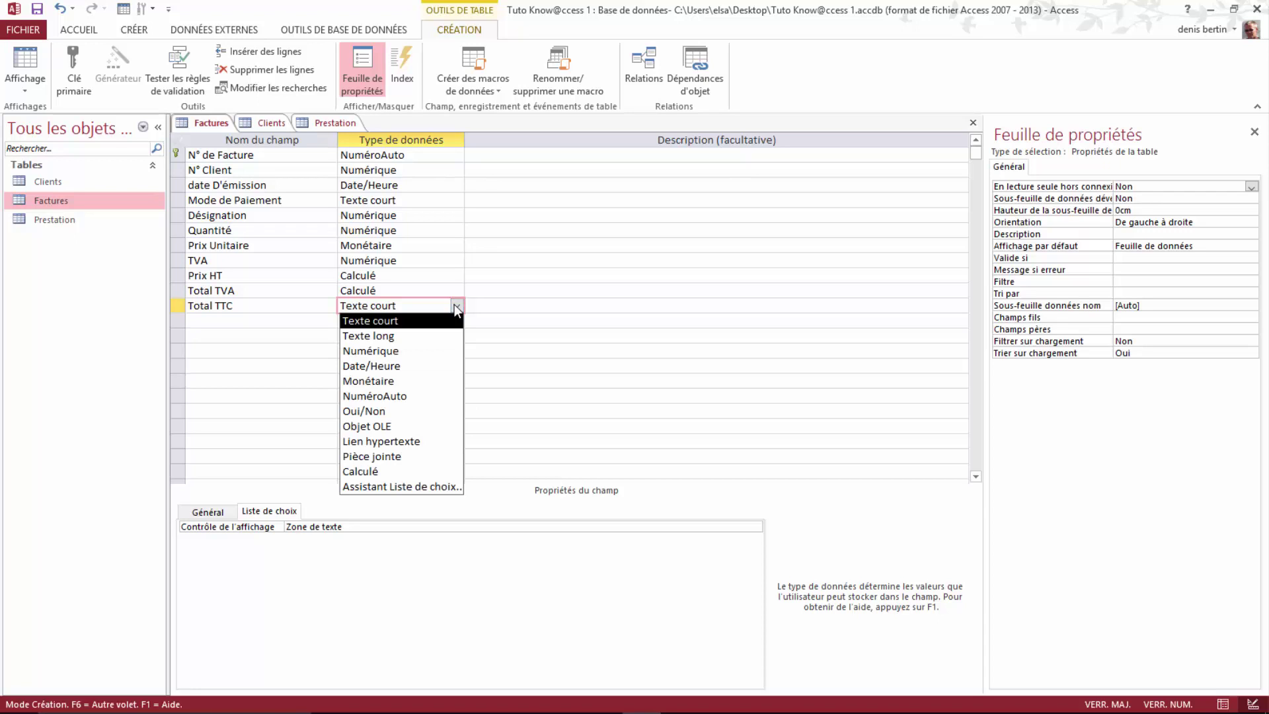
key(Escape)
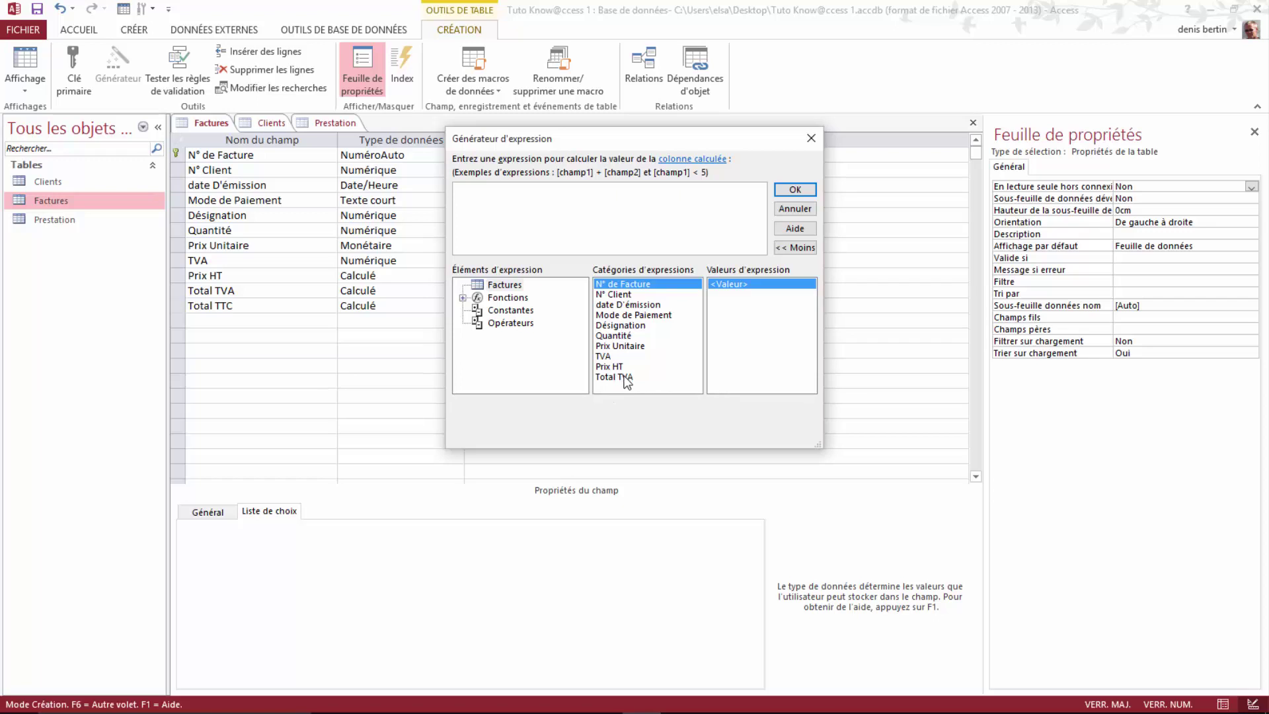
click(623, 380)
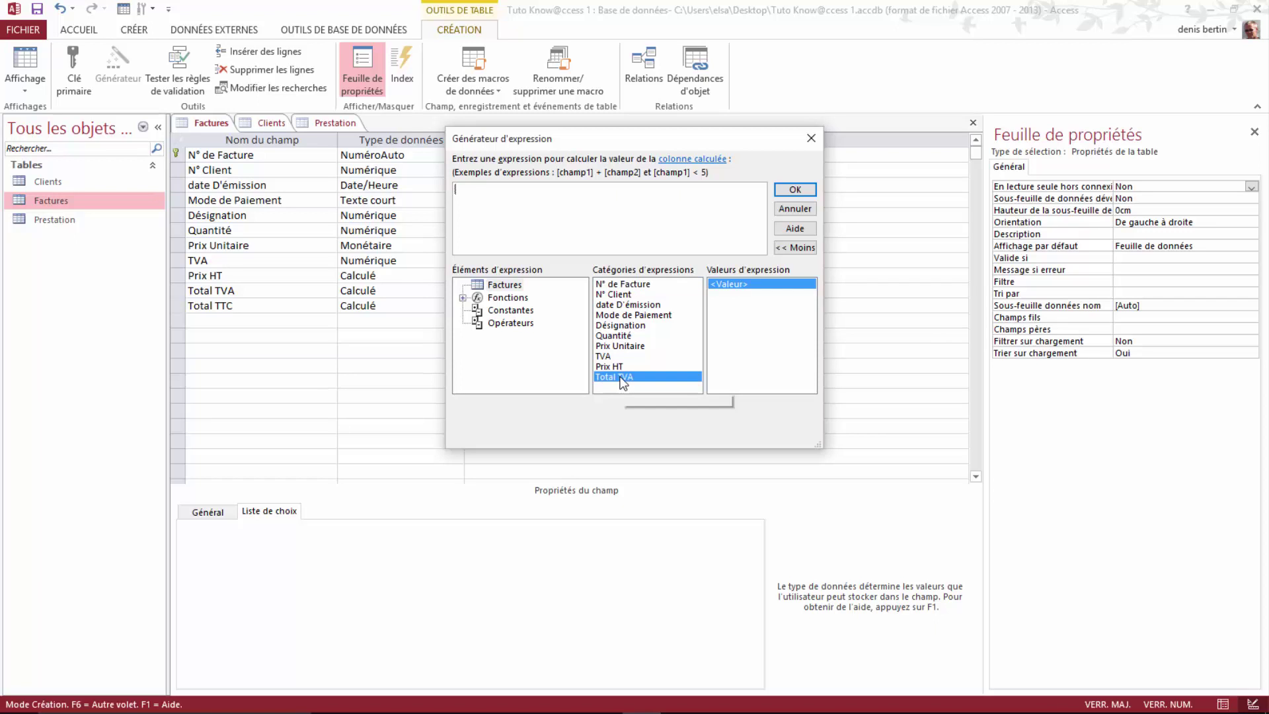
double_click(623, 380)
double_click(613, 367)
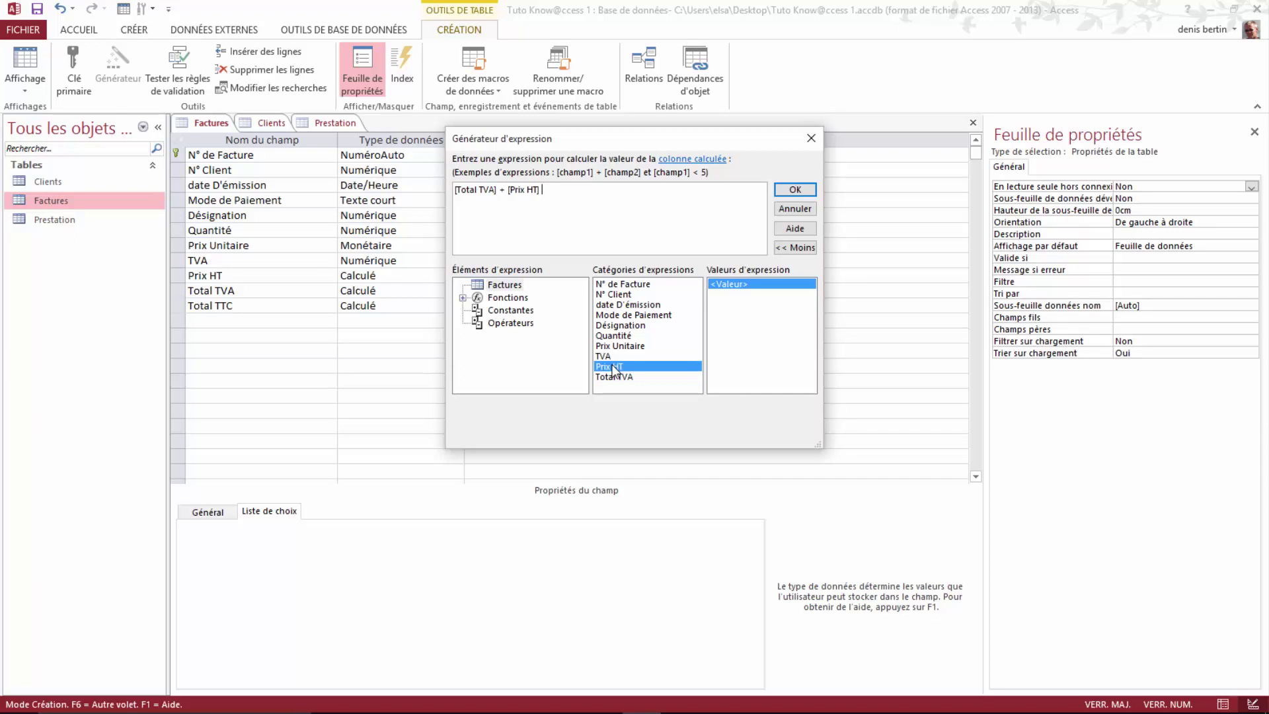
click(794, 190)
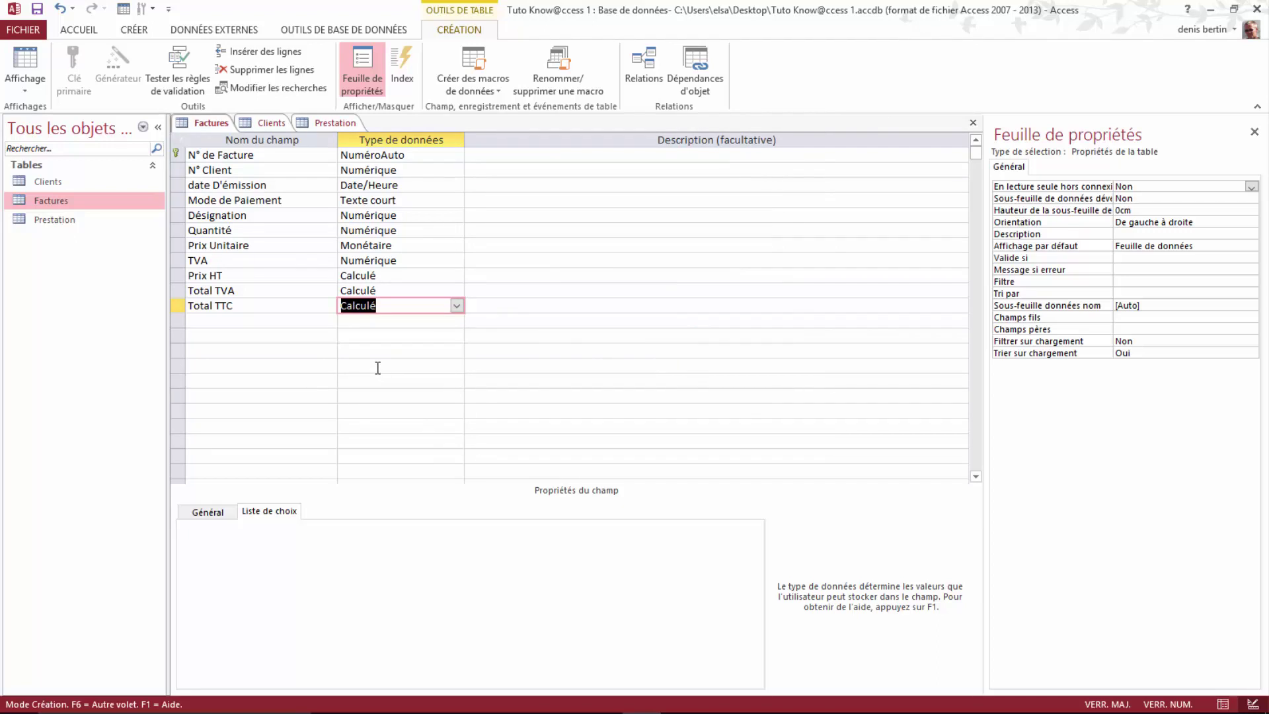
Step: Save the Factures design and switch to Datasheet view
right_click(206, 122)
click(236, 133)
right_click(220, 126)
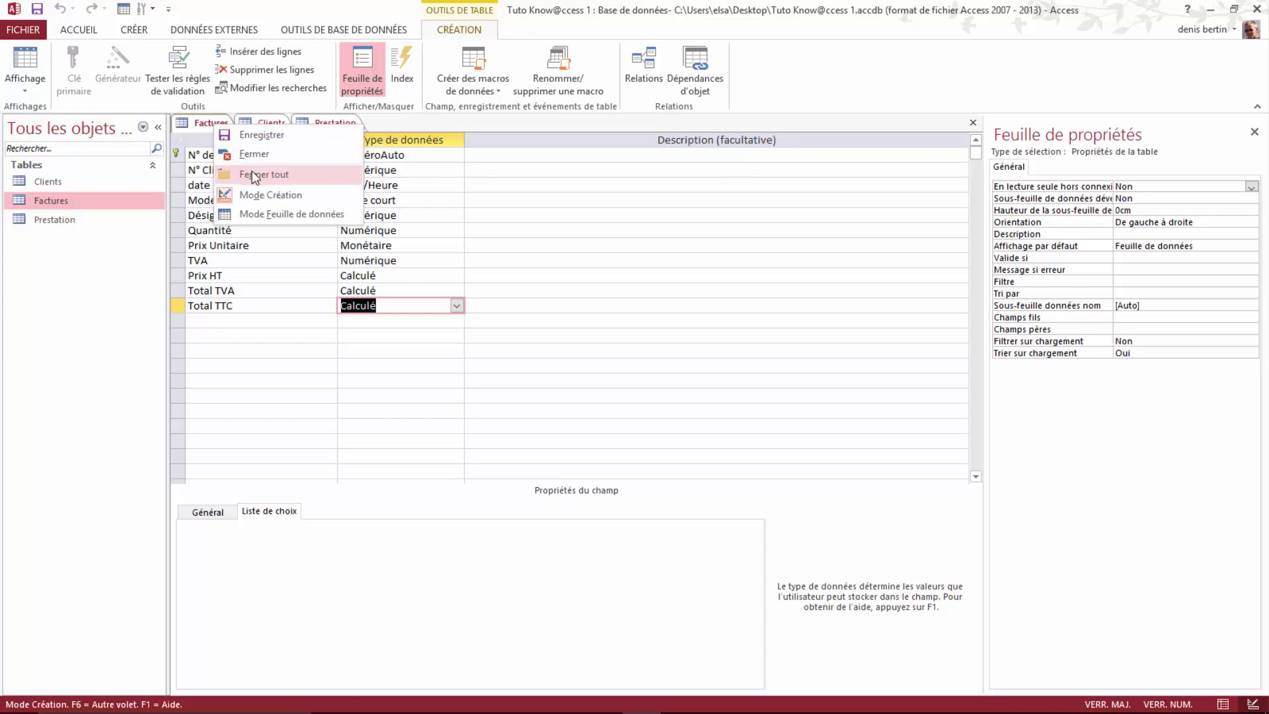
click(266, 215)
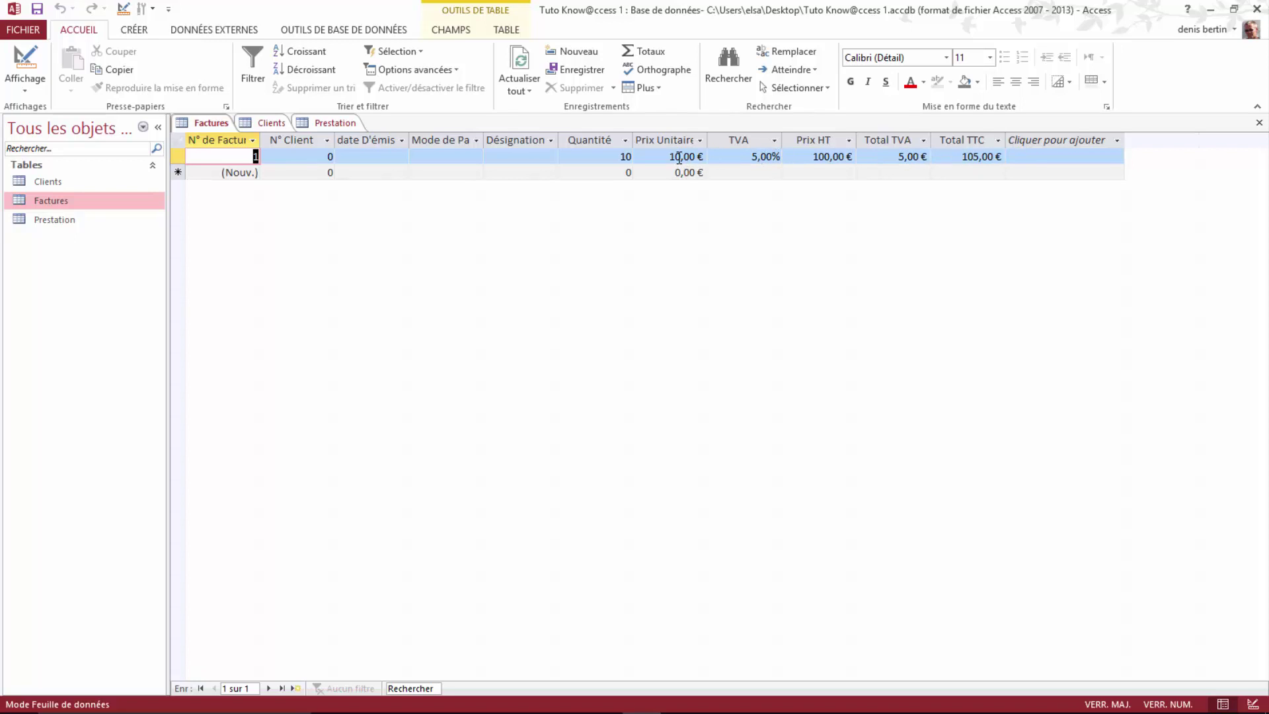
Step: Try a unit price of 20 with TVA 0,216 and check the resulting totals
click(675, 157)
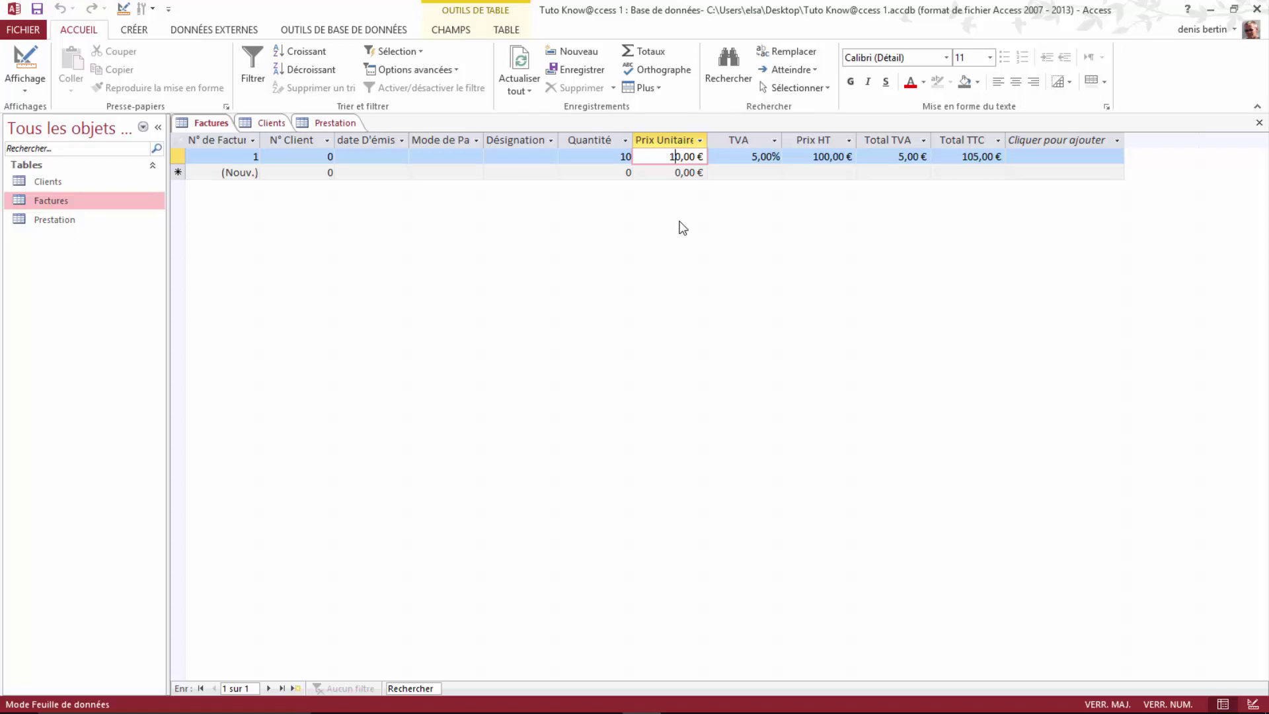
key(BackSpace)
text(20)
click(764, 156)
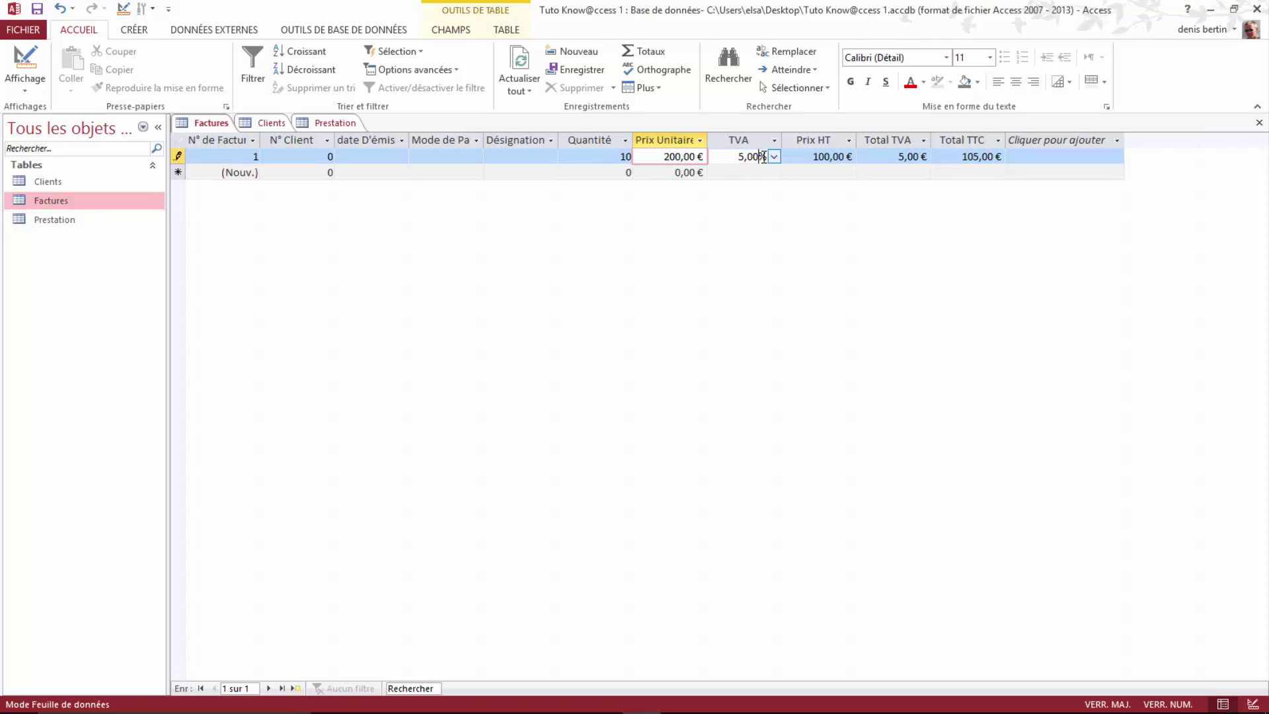
click(774, 157)
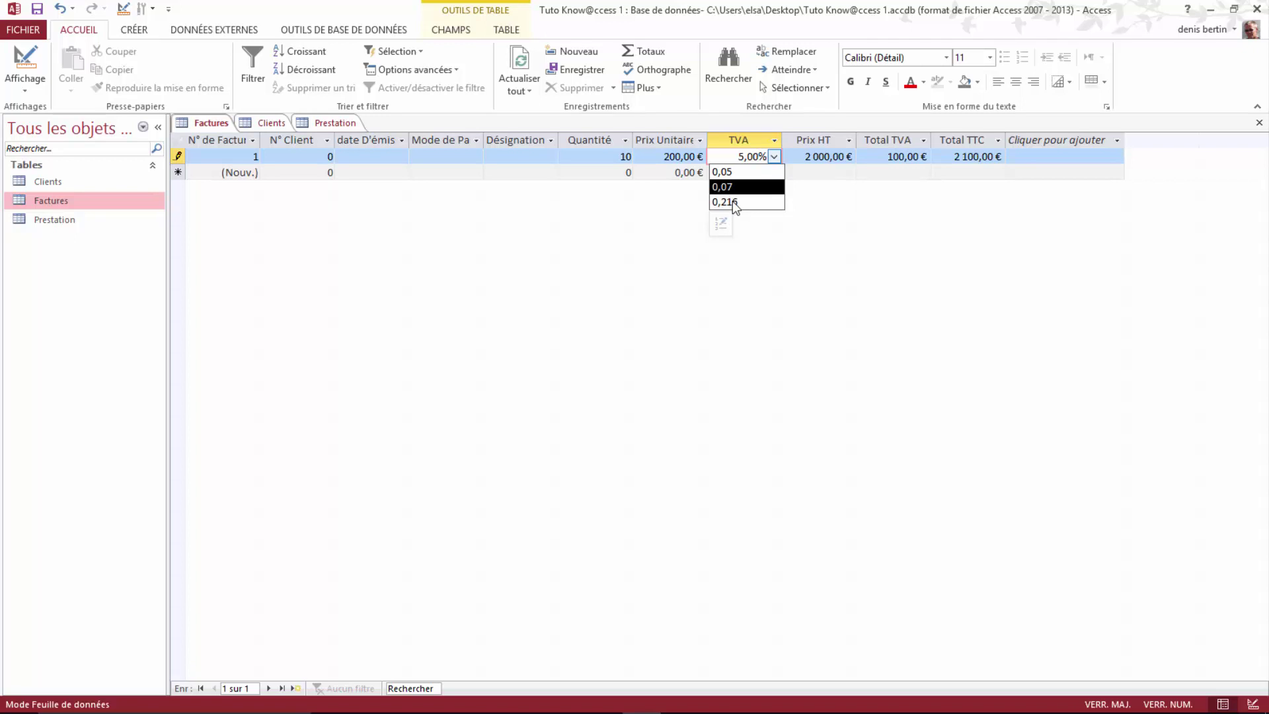
click(732, 202)
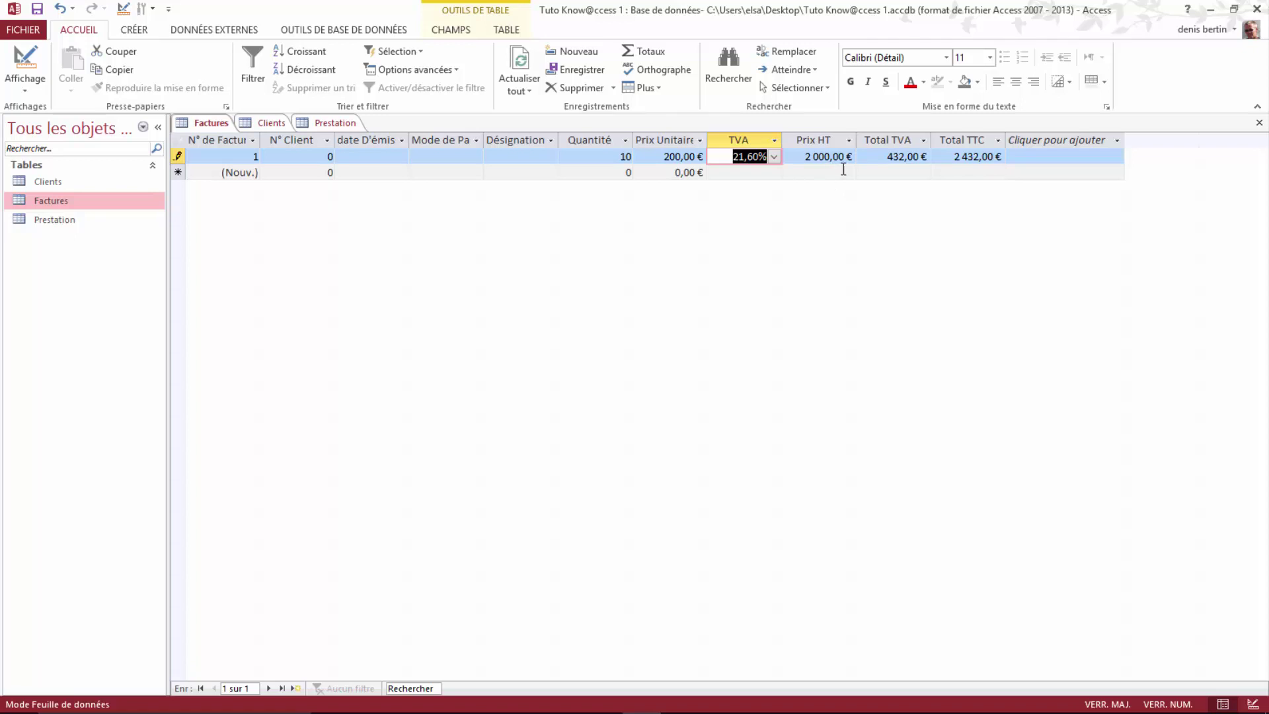
click(879, 156)
click(878, 156)
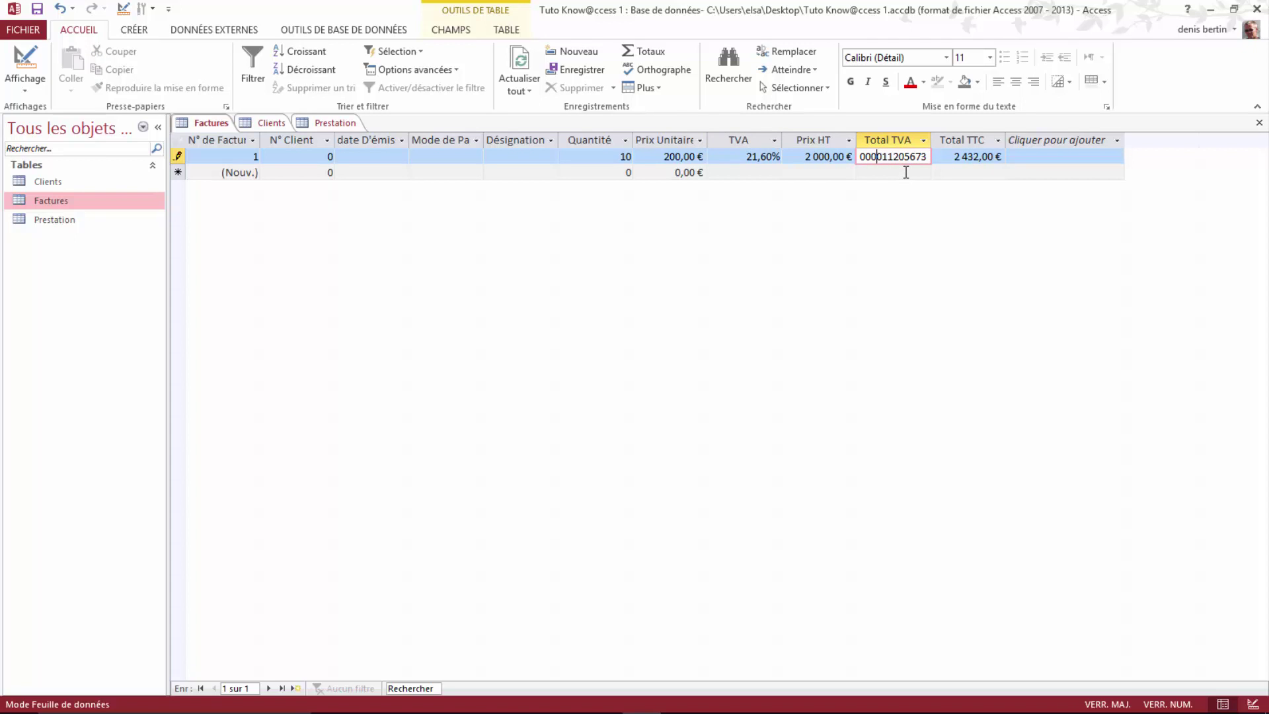
click(459, 28)
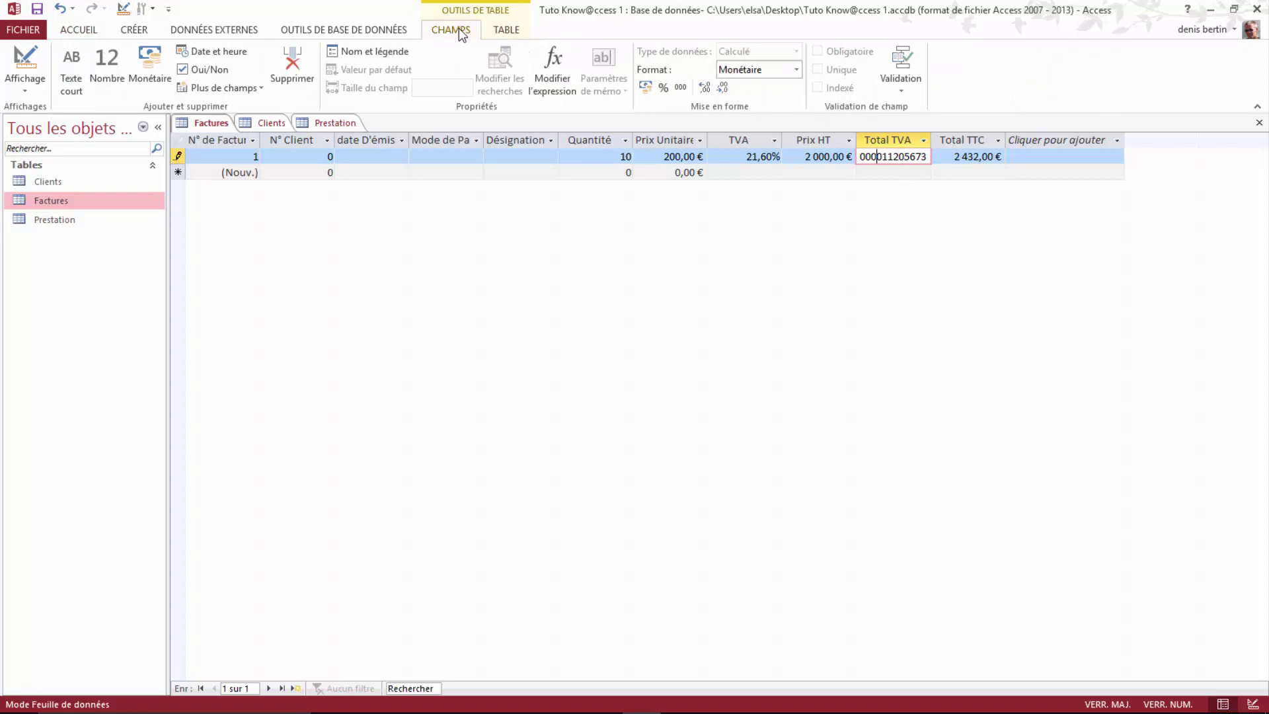
click(646, 88)
click(638, 157)
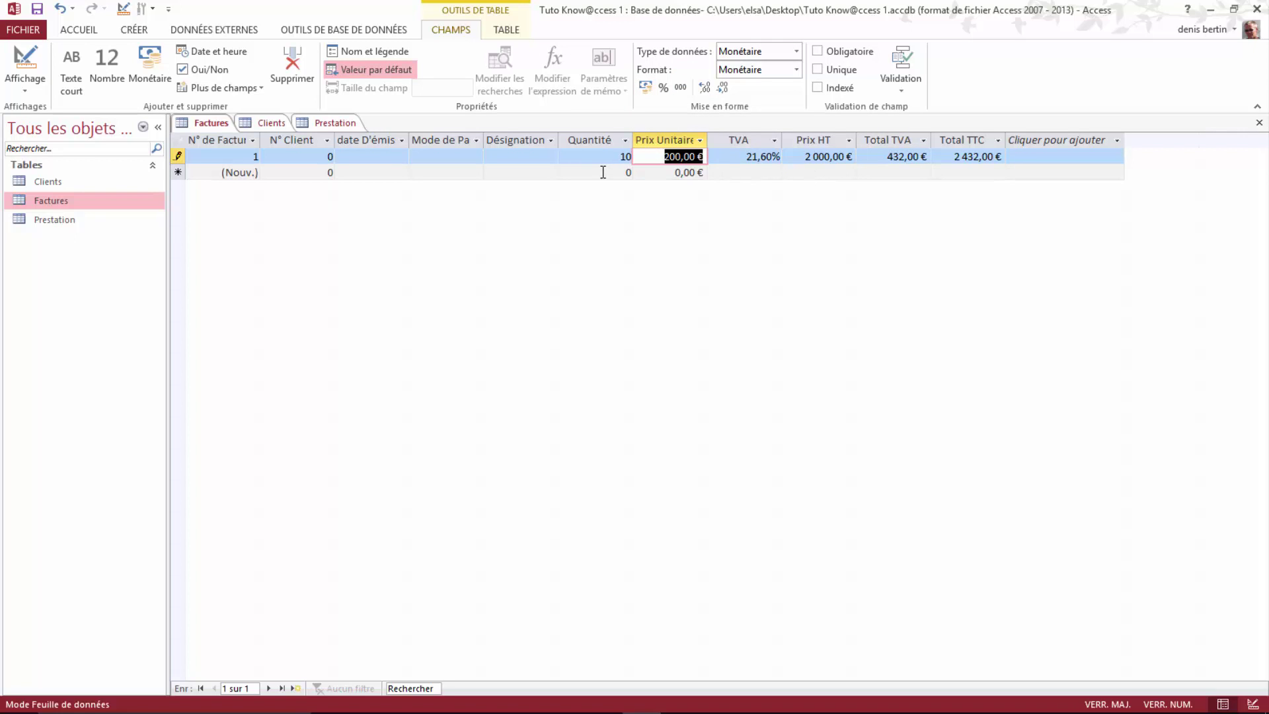
click(576, 157)
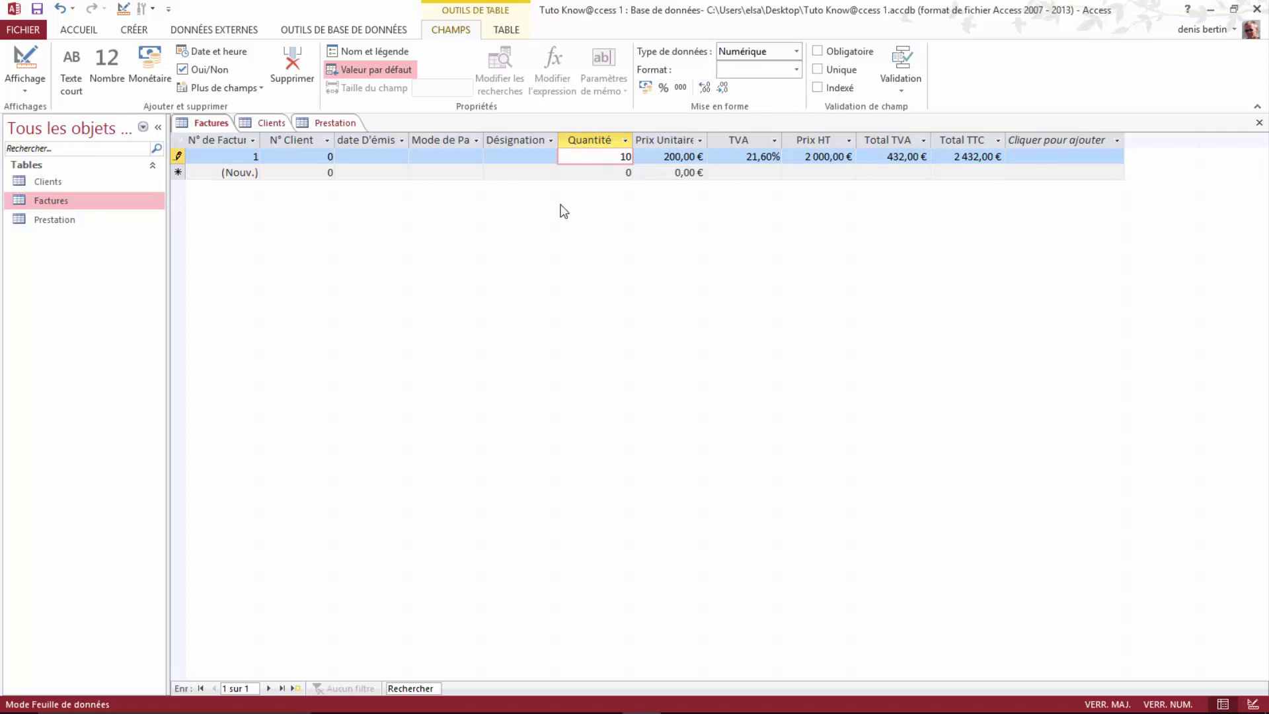
Step: Set client 1, date 09/12/2015, payment Chéque and designation Cours Access for record 1
click(294, 156)
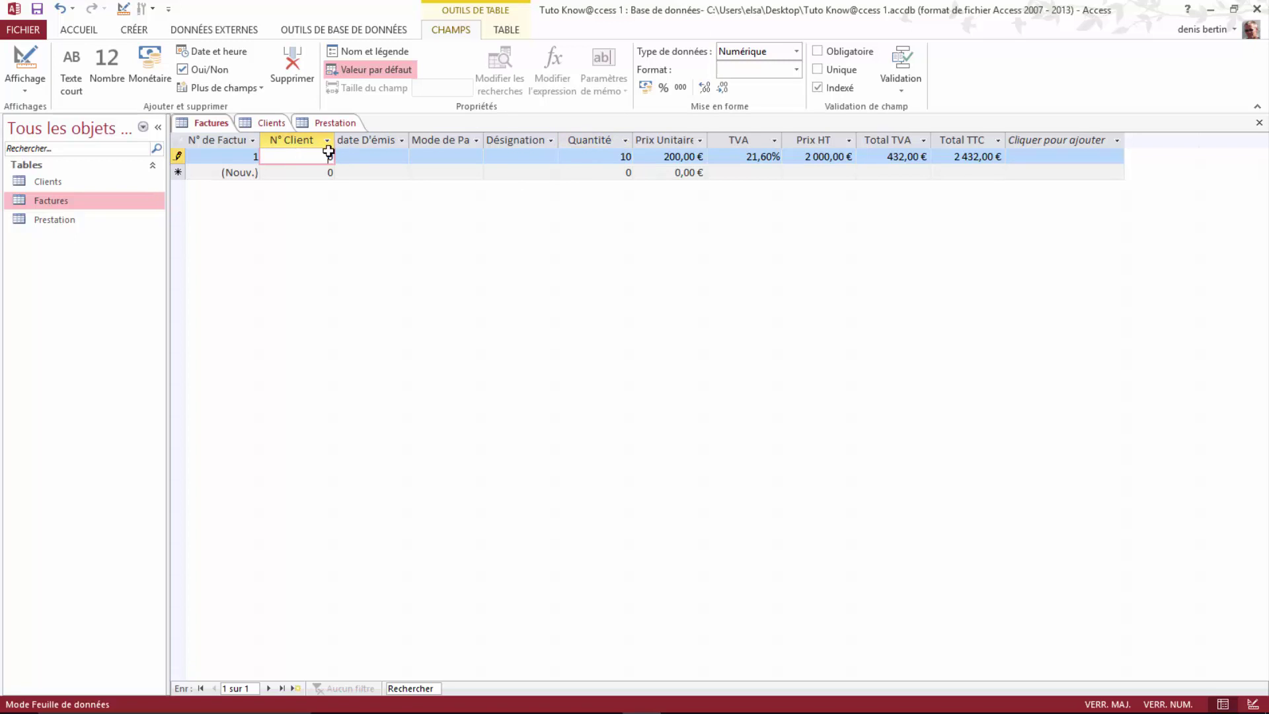
drag(332, 156, 319, 157)
text(1)
click(342, 156)
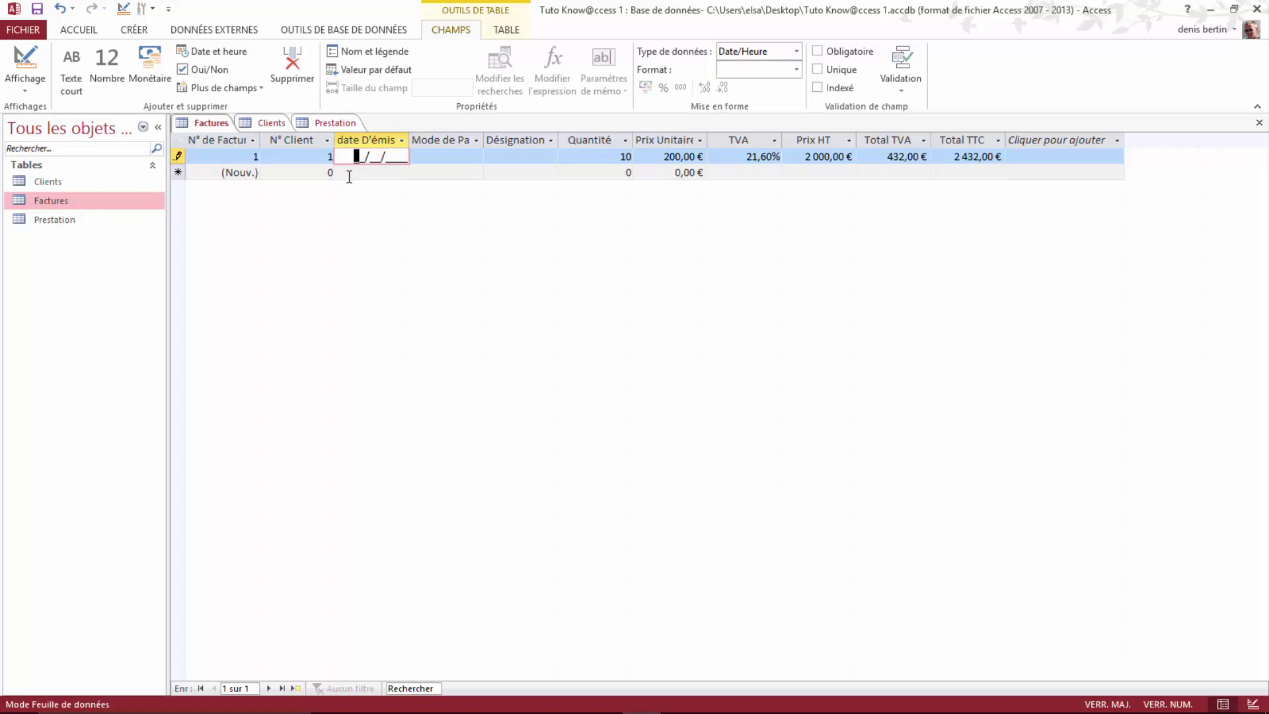
text(09/12/2015)
click(475, 156)
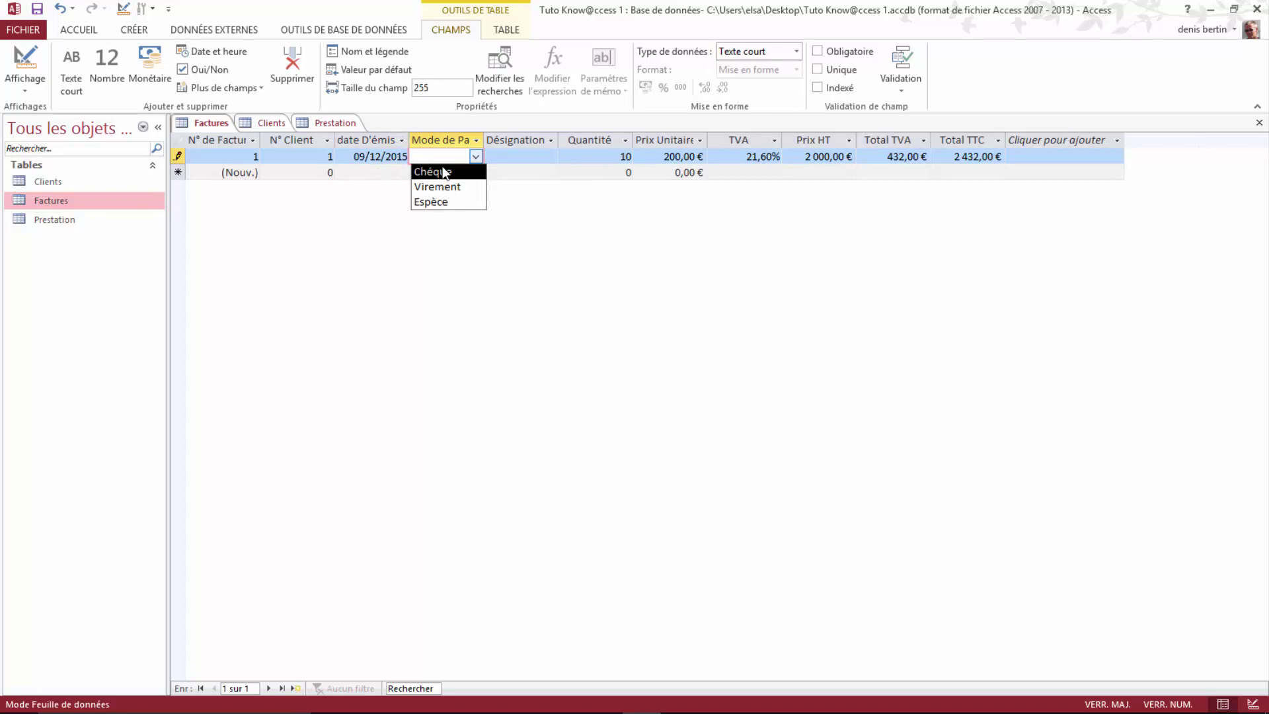
click(442, 172)
click(550, 156)
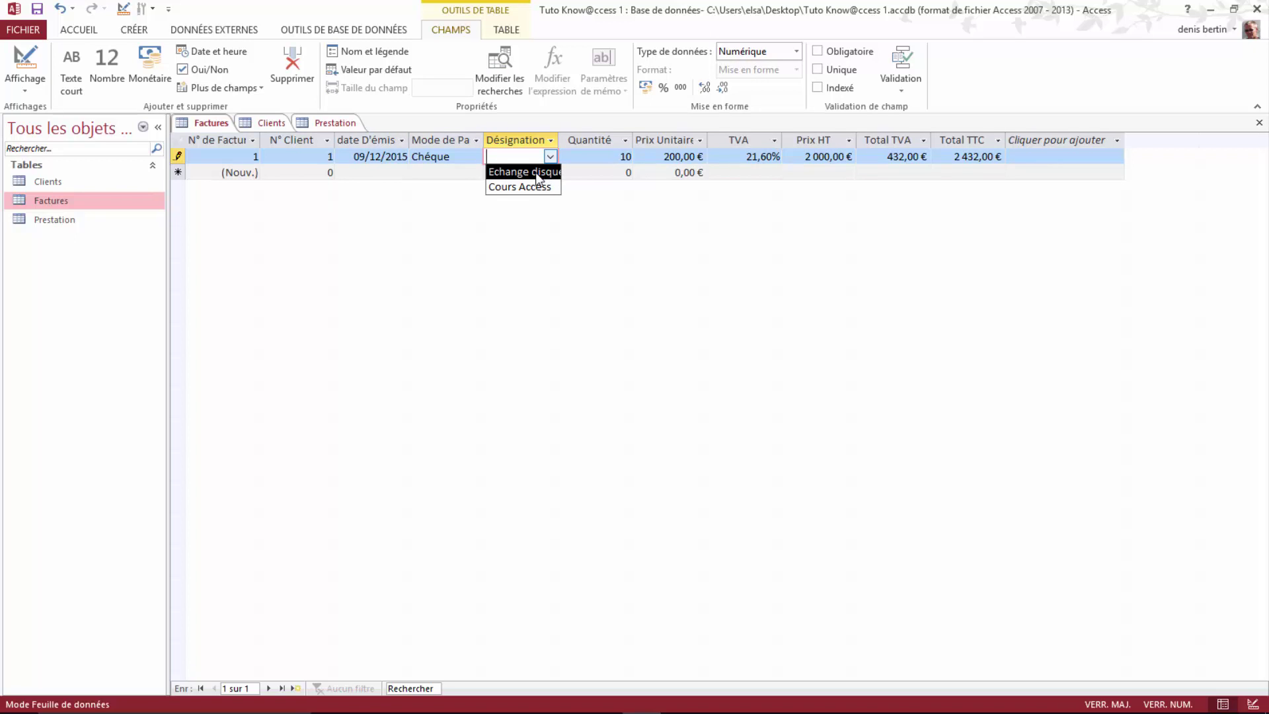
click(536, 188)
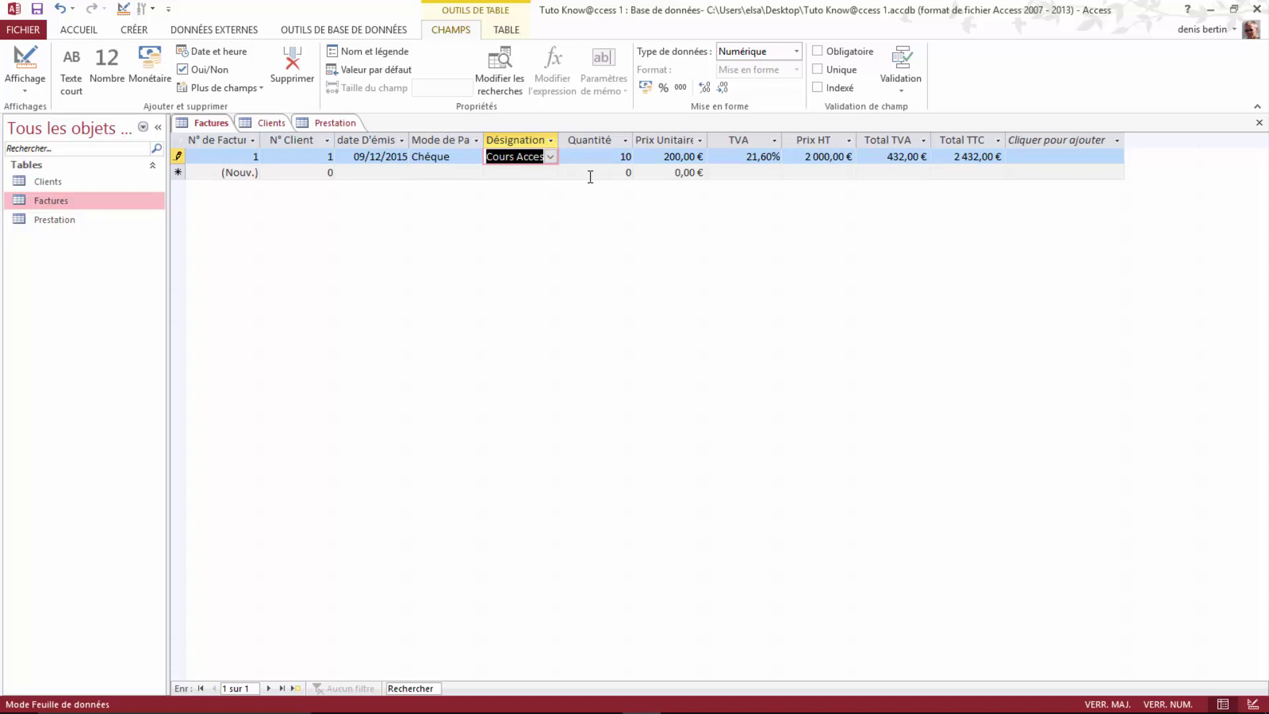
Step: Change record 1's unit price to 25 and its TVA rate to 0,07
click(675, 157)
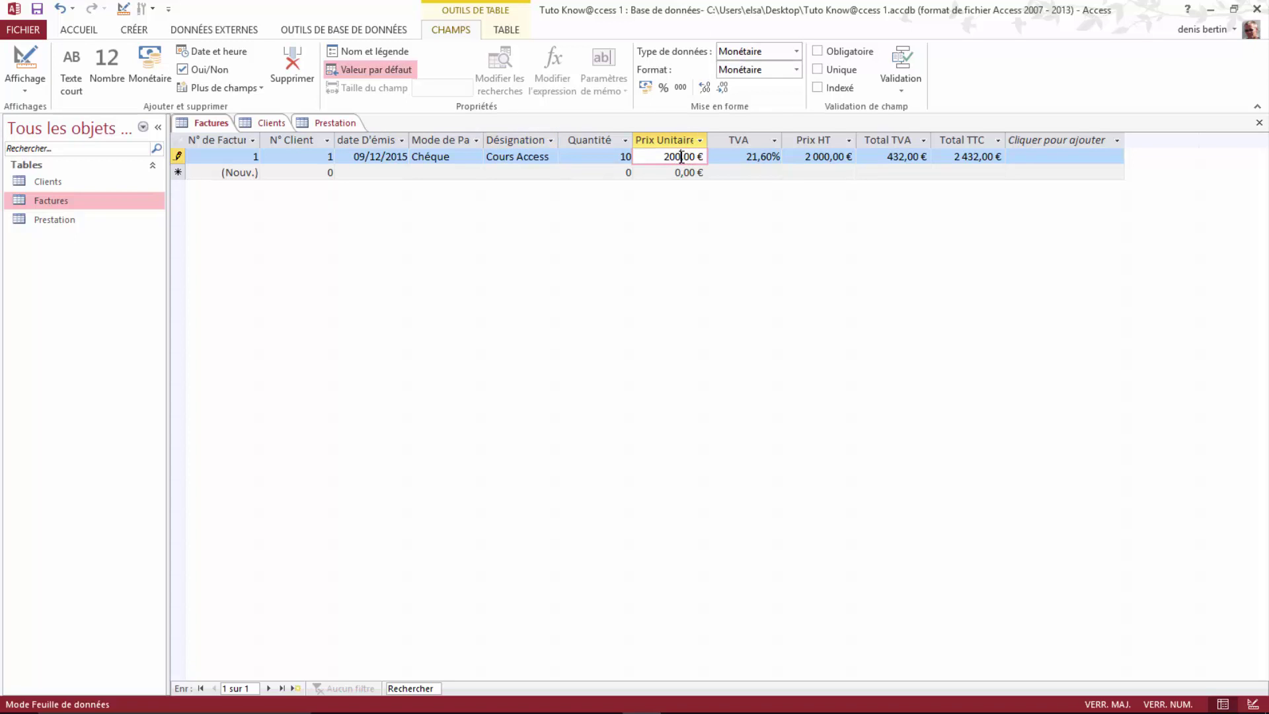
key(BackSpace)
key(BackSpace)
text(5)
click(770, 159)
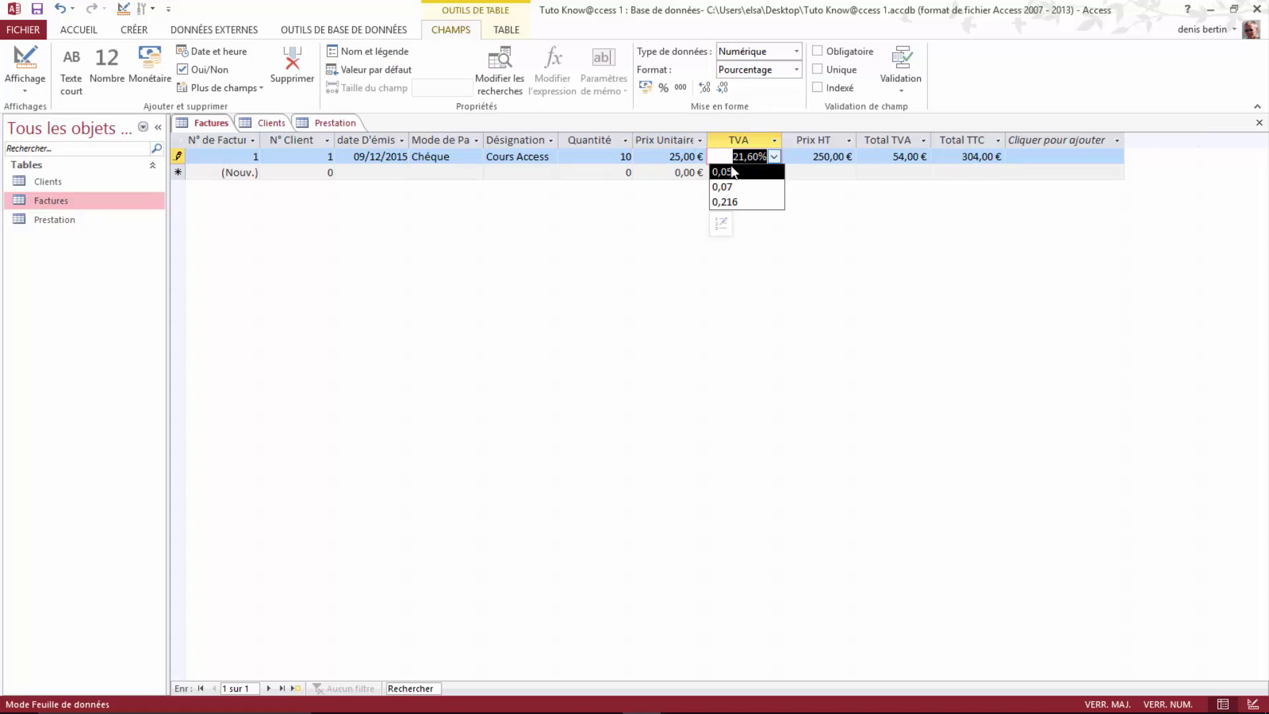
click(720, 189)
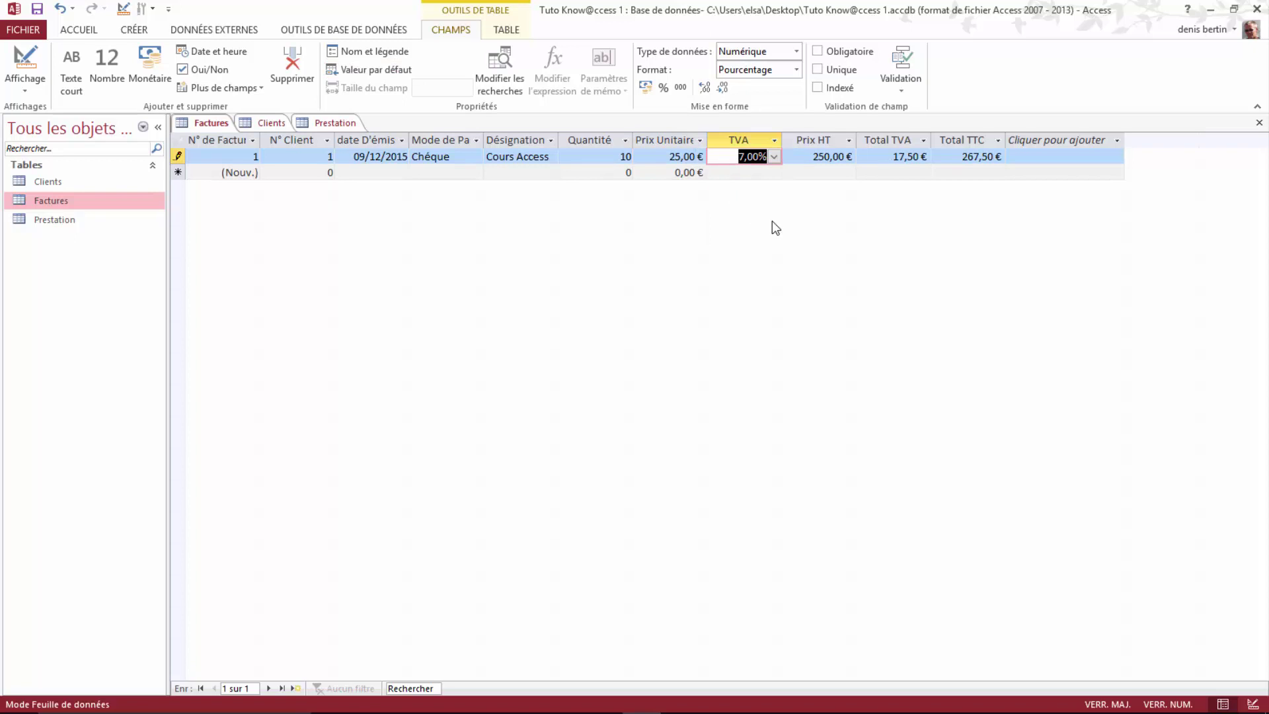
click(801, 156)
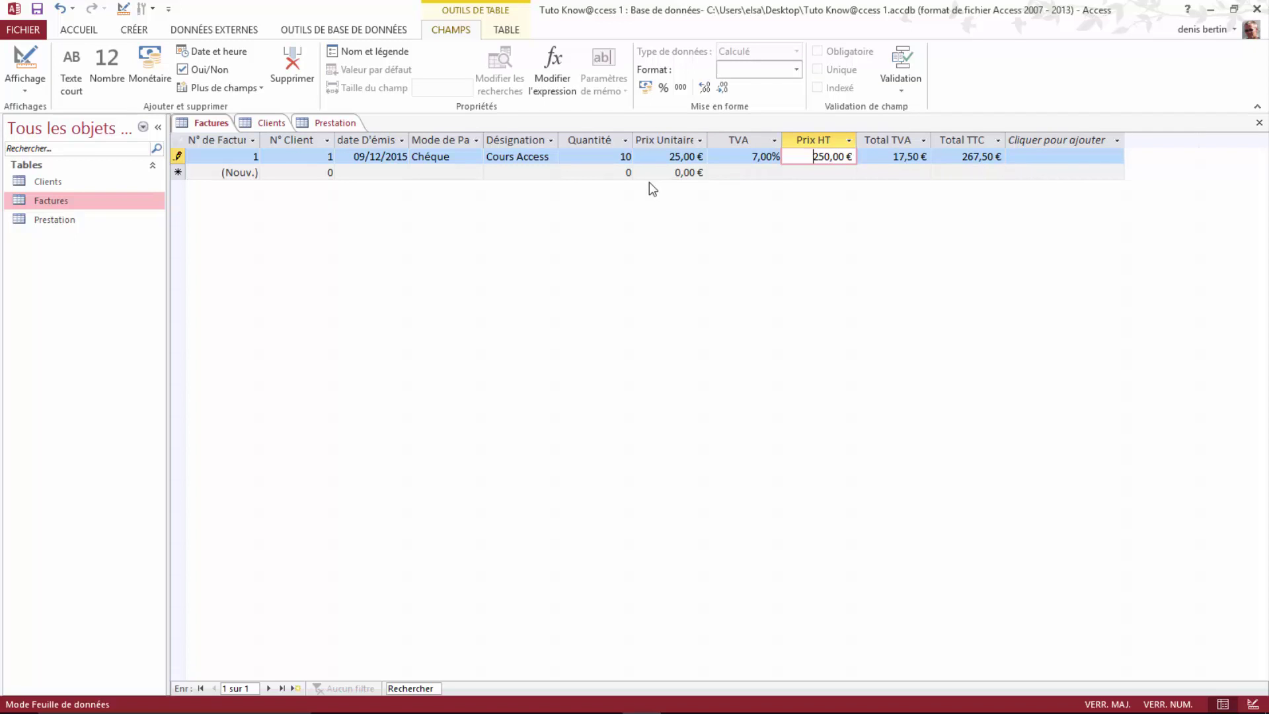
Step: Save the Factures table, then close the Prestation, Clients and Factures tables
right_click(205, 121)
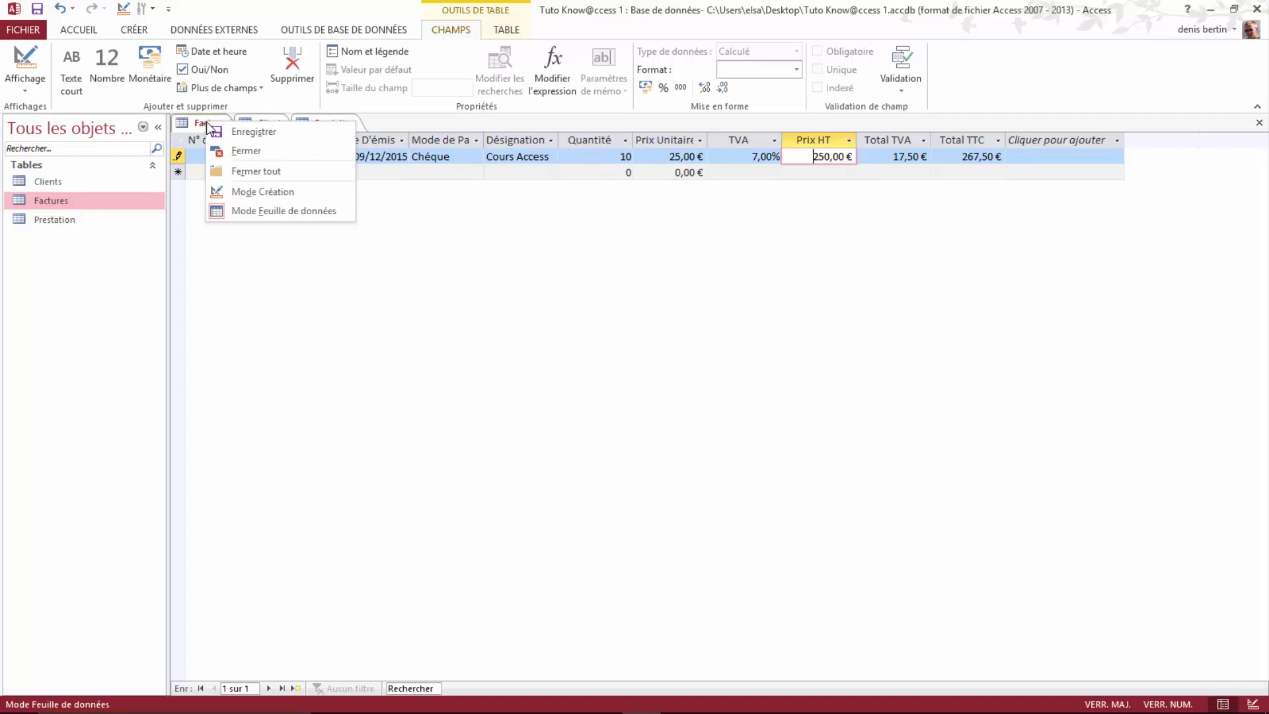
click(256, 132)
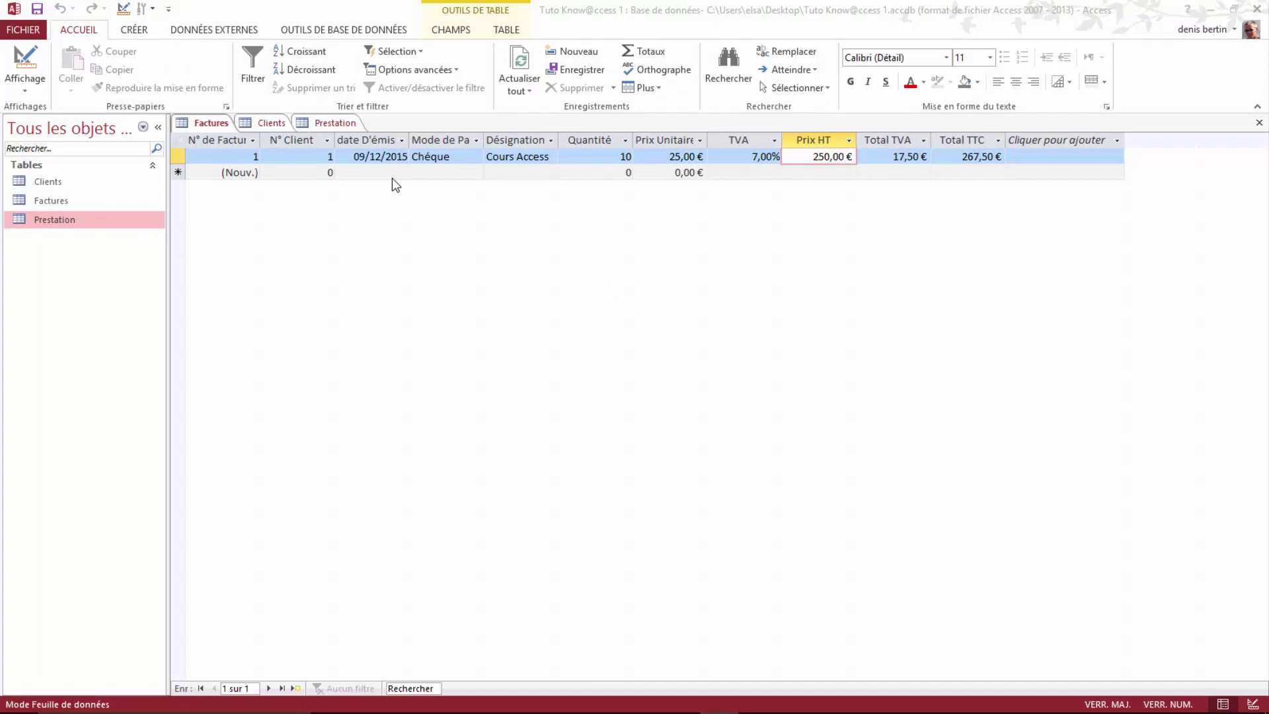
right_click(333, 127)
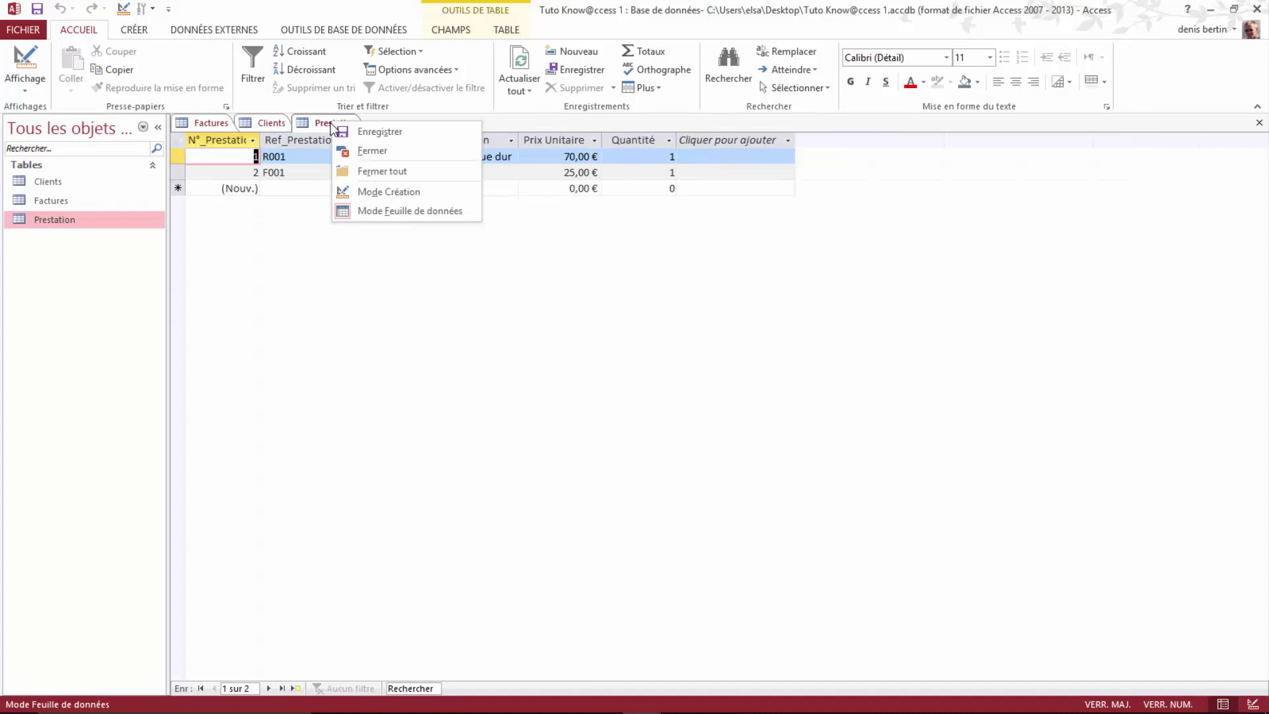
click(365, 151)
right_click(268, 125)
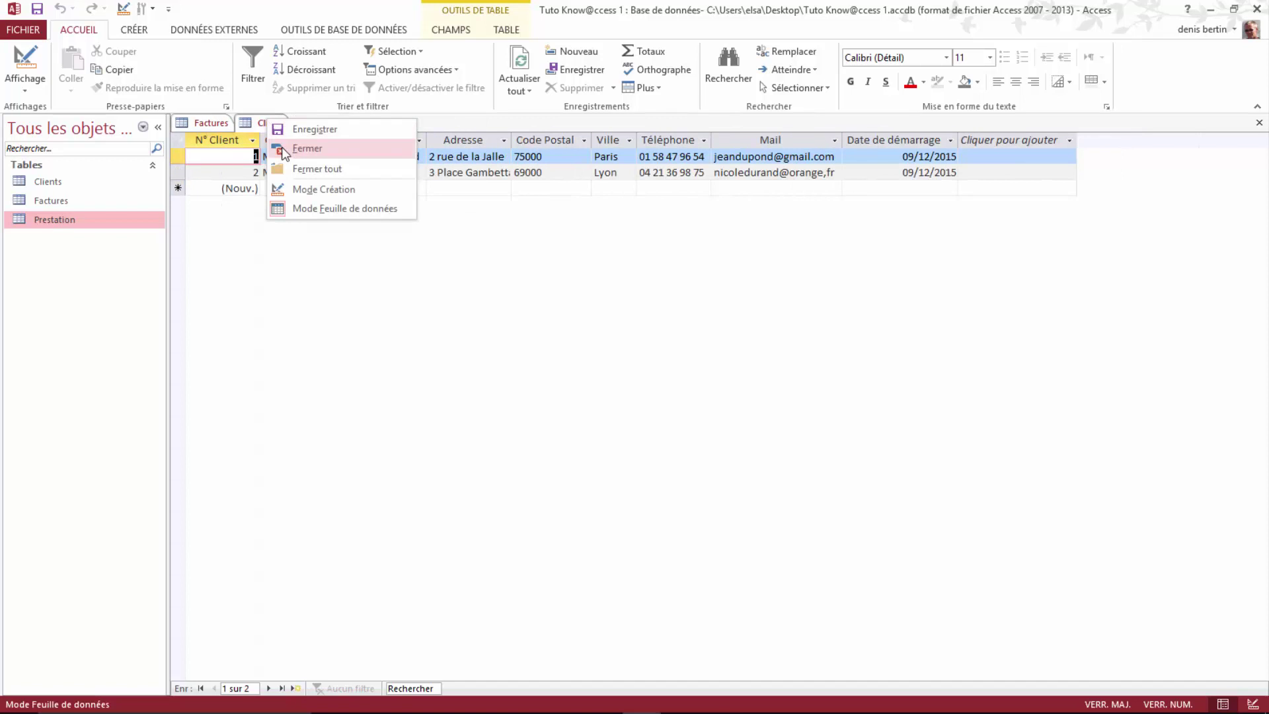
click(307, 148)
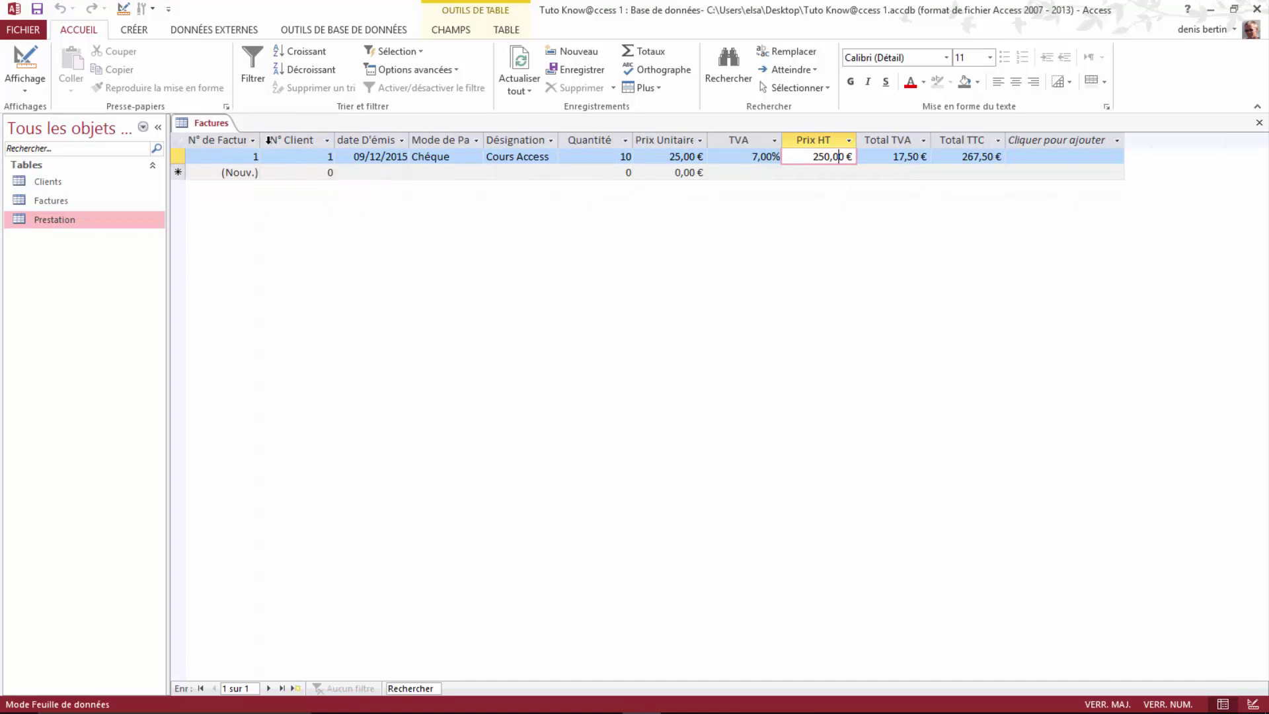
right_click(210, 128)
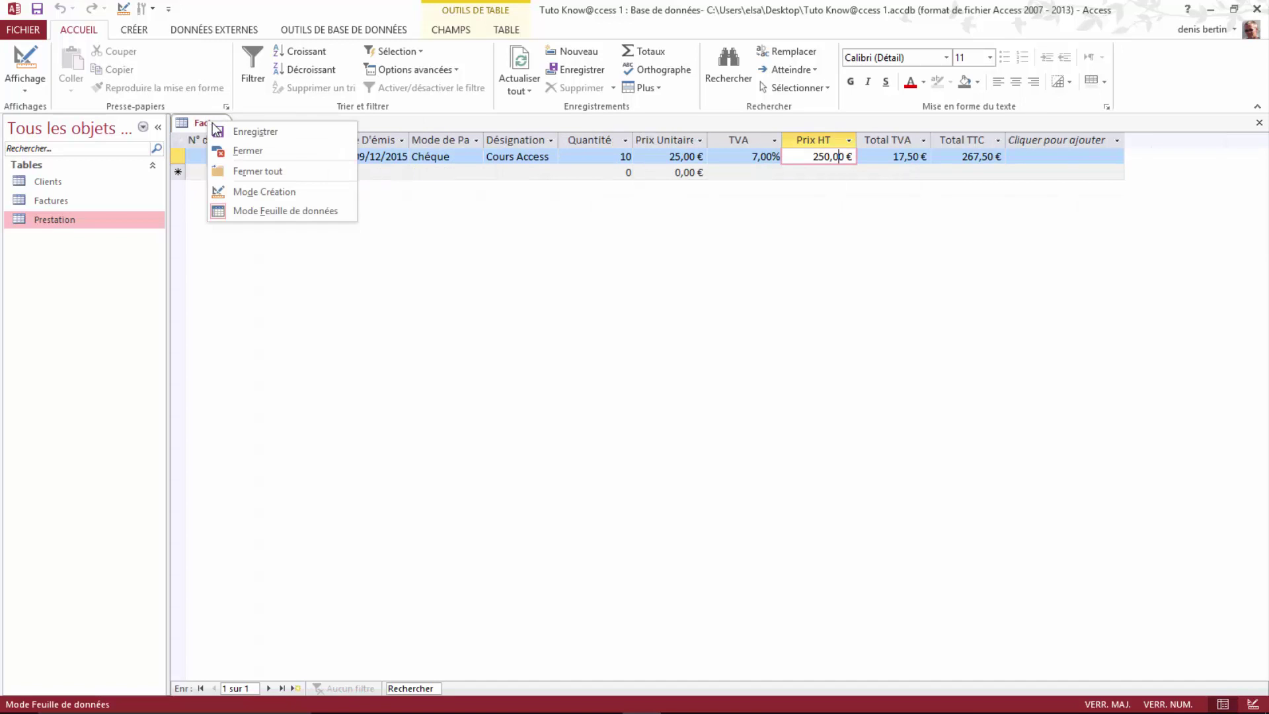
click(253, 157)
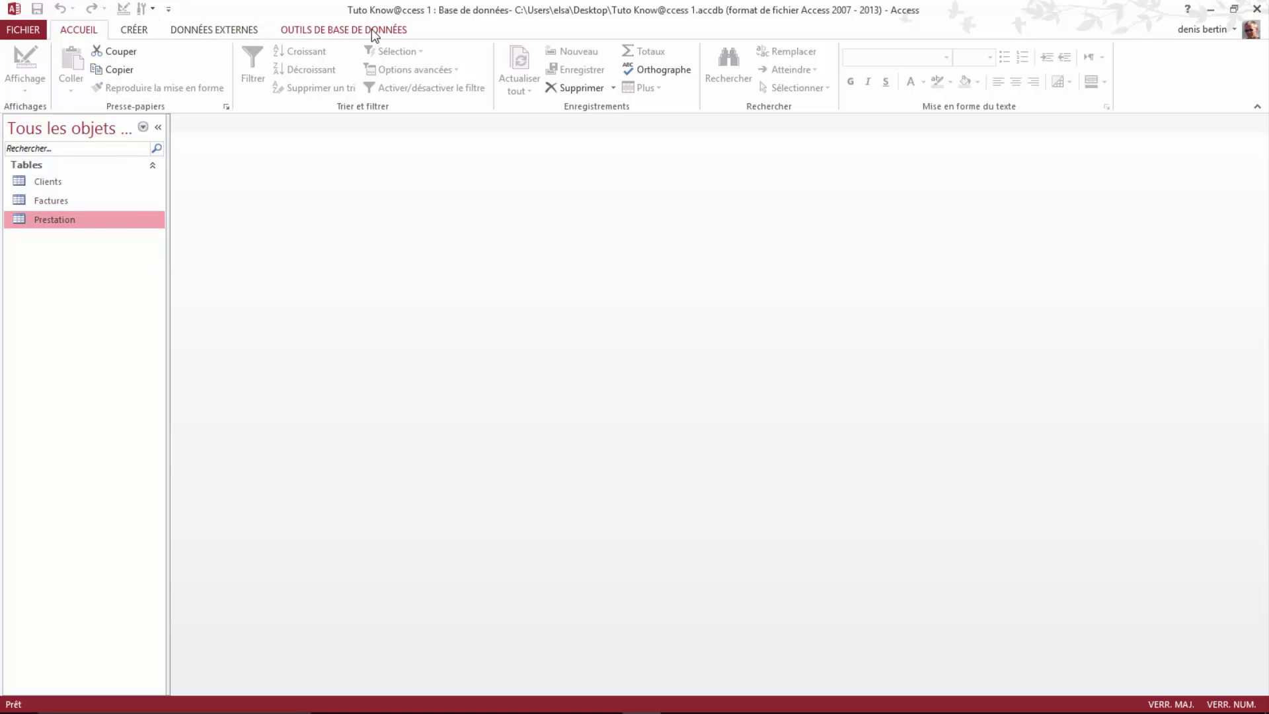
Step: Open Relations from Outils de base de données and add Clients, Factures and Prestation
click(336, 30)
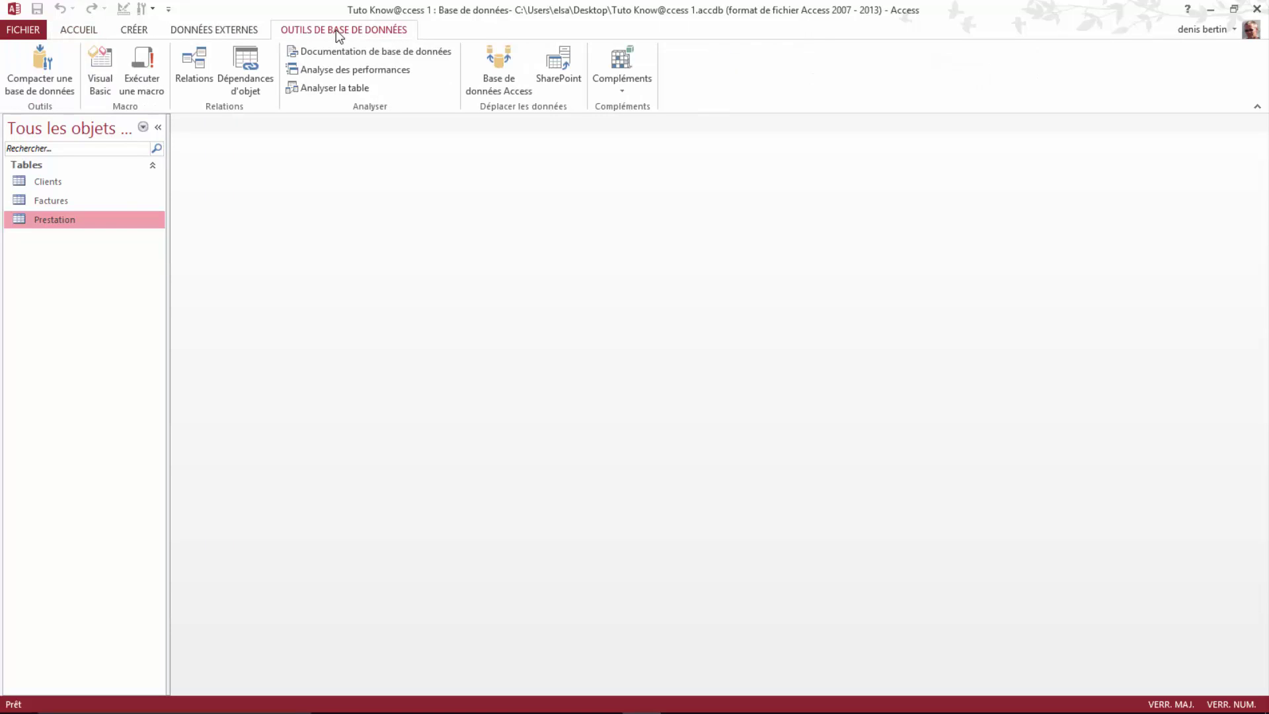
click(196, 92)
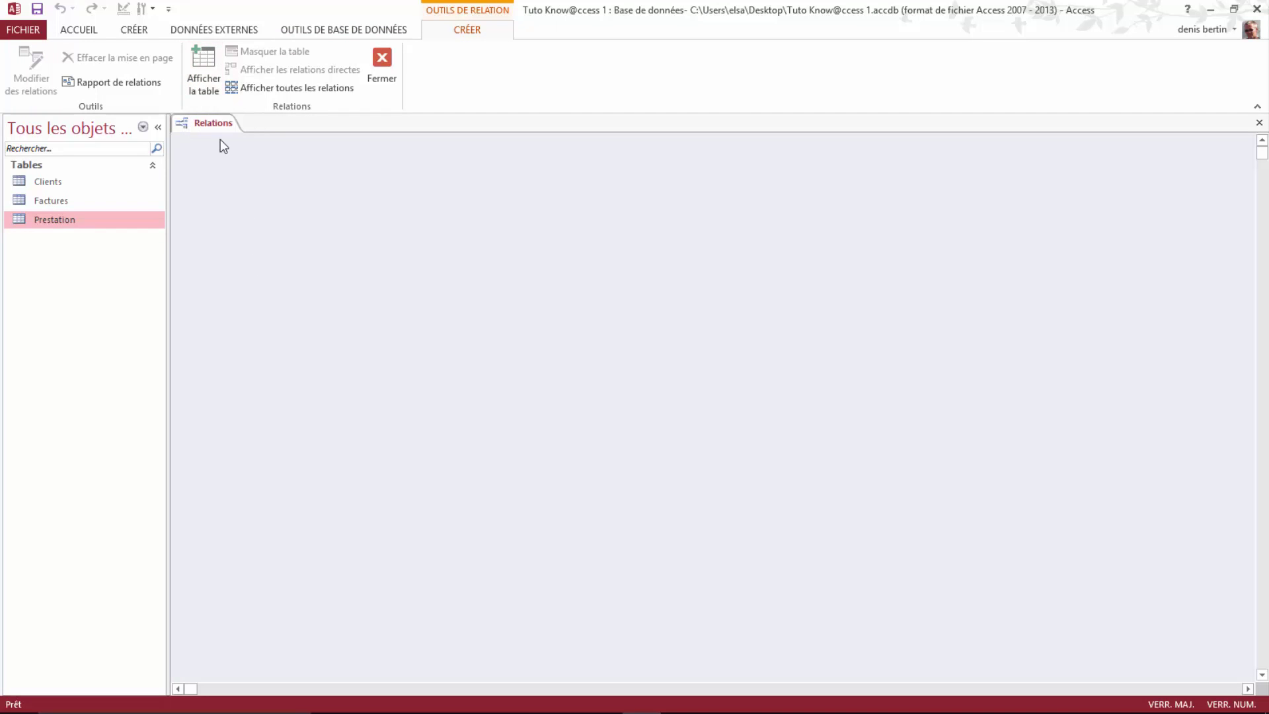
click(205, 70)
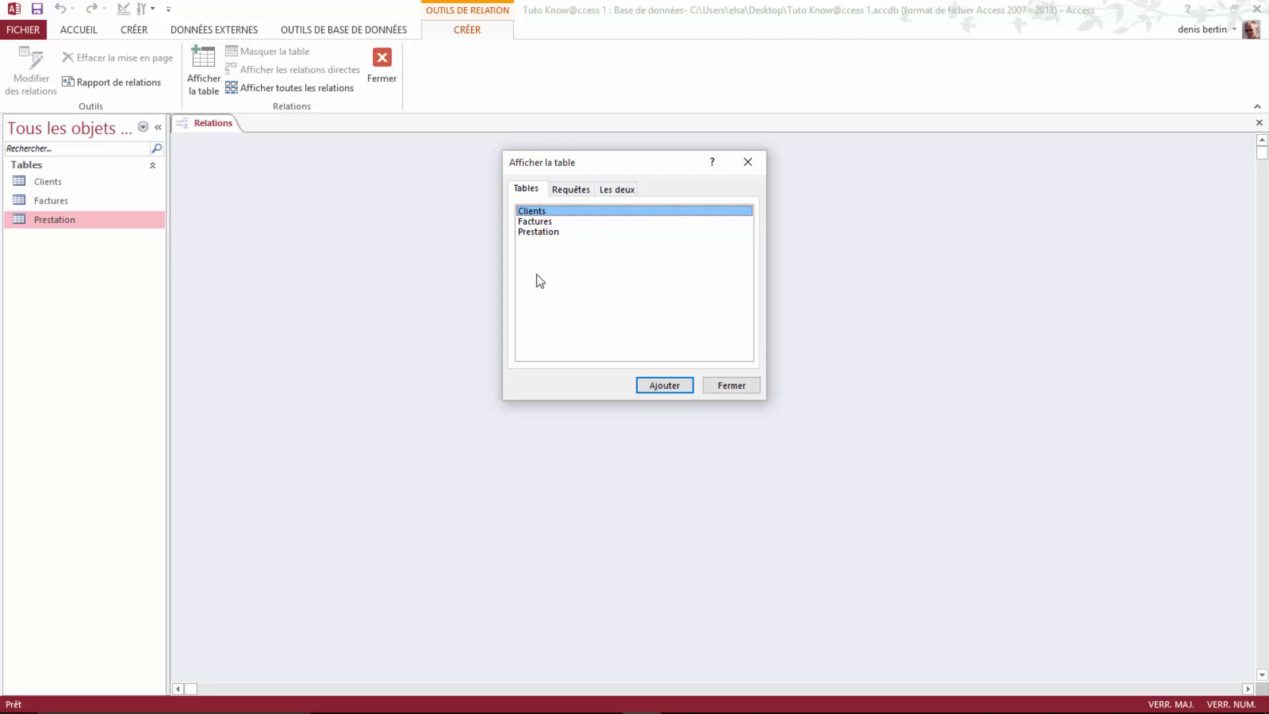
shift+click(536, 222)
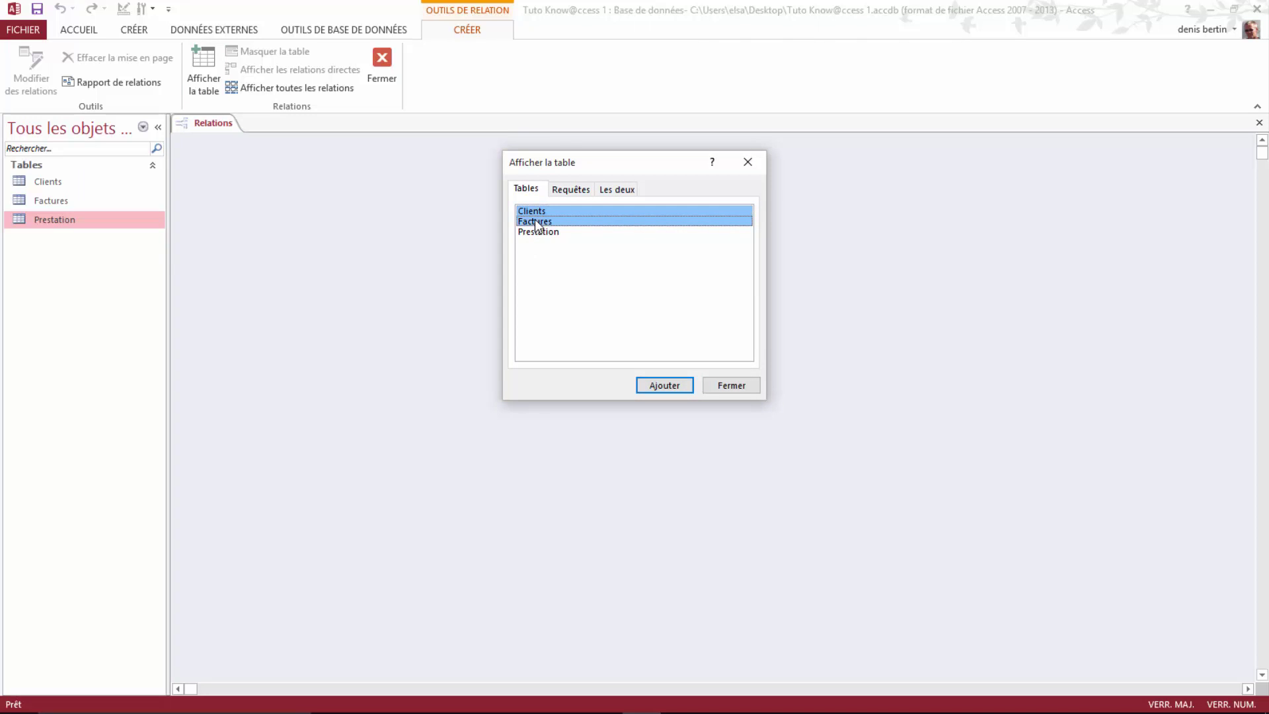
shift+click(536, 233)
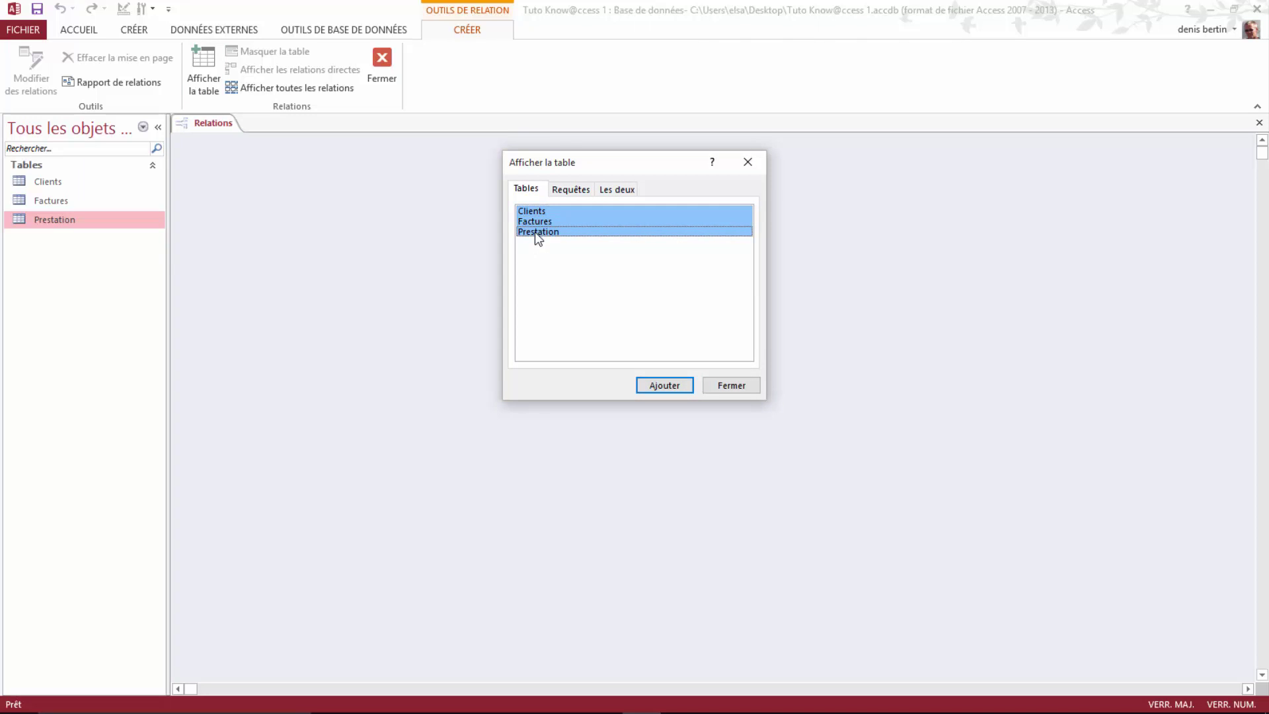
click(669, 386)
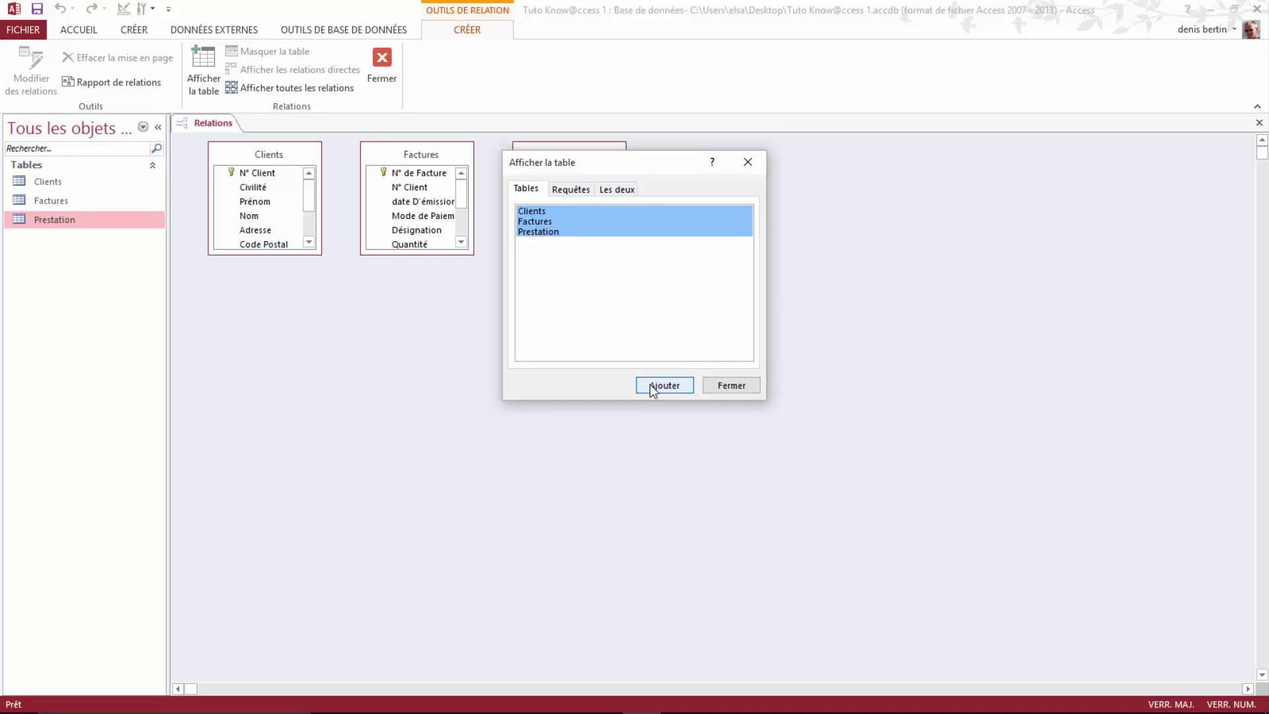
click(729, 385)
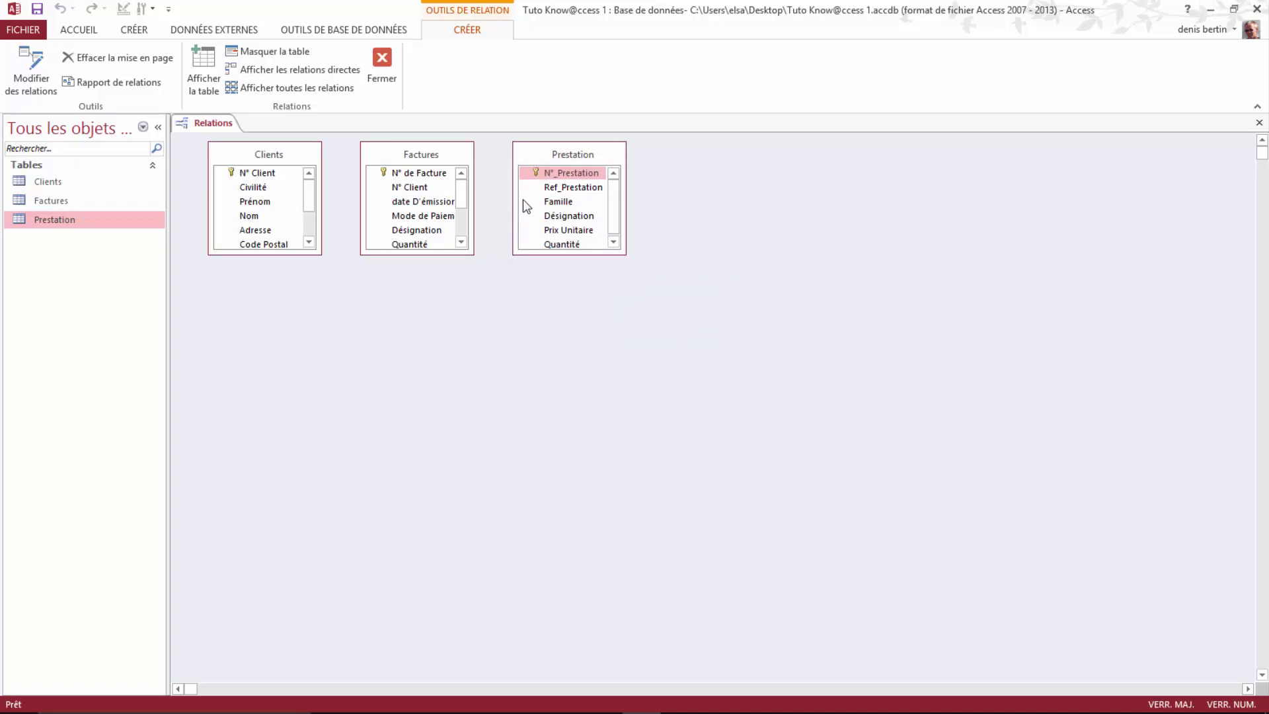
Step: Lay out Clients, Factures and Prestation side by side, resize each, then link N° Client to Factures
drag(538, 156, 854, 171)
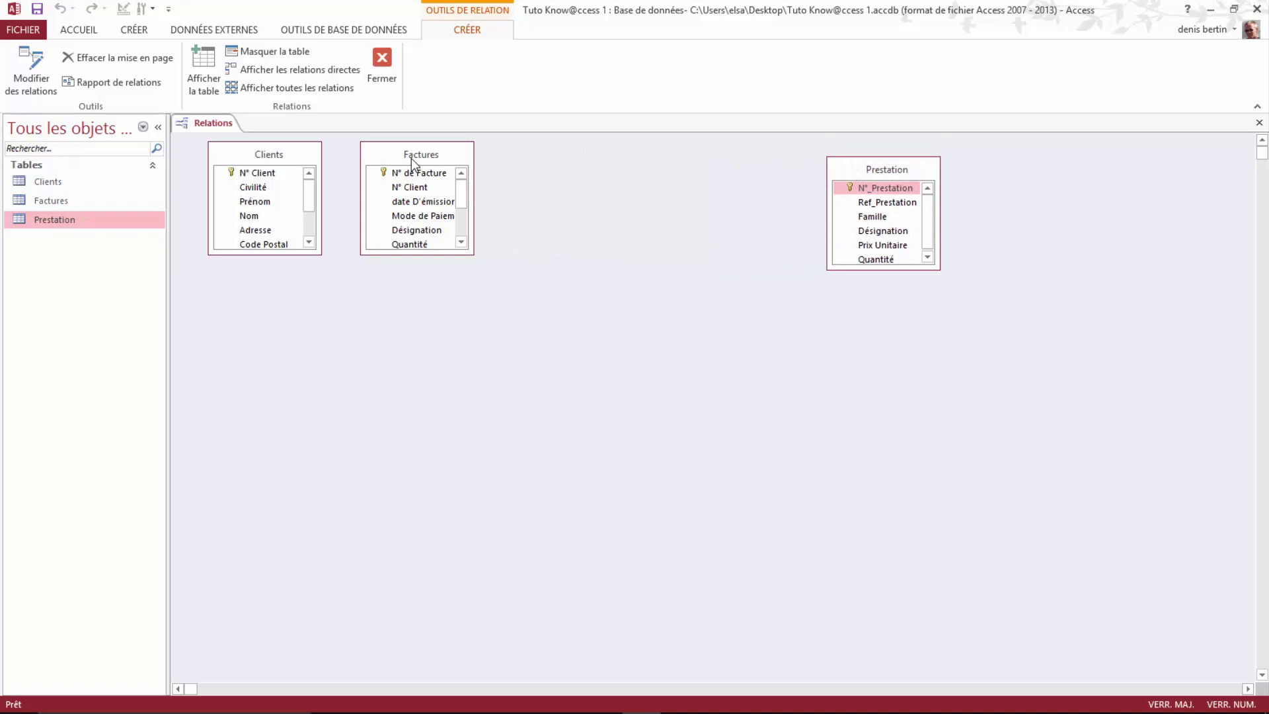
drag(379, 154, 561, 169)
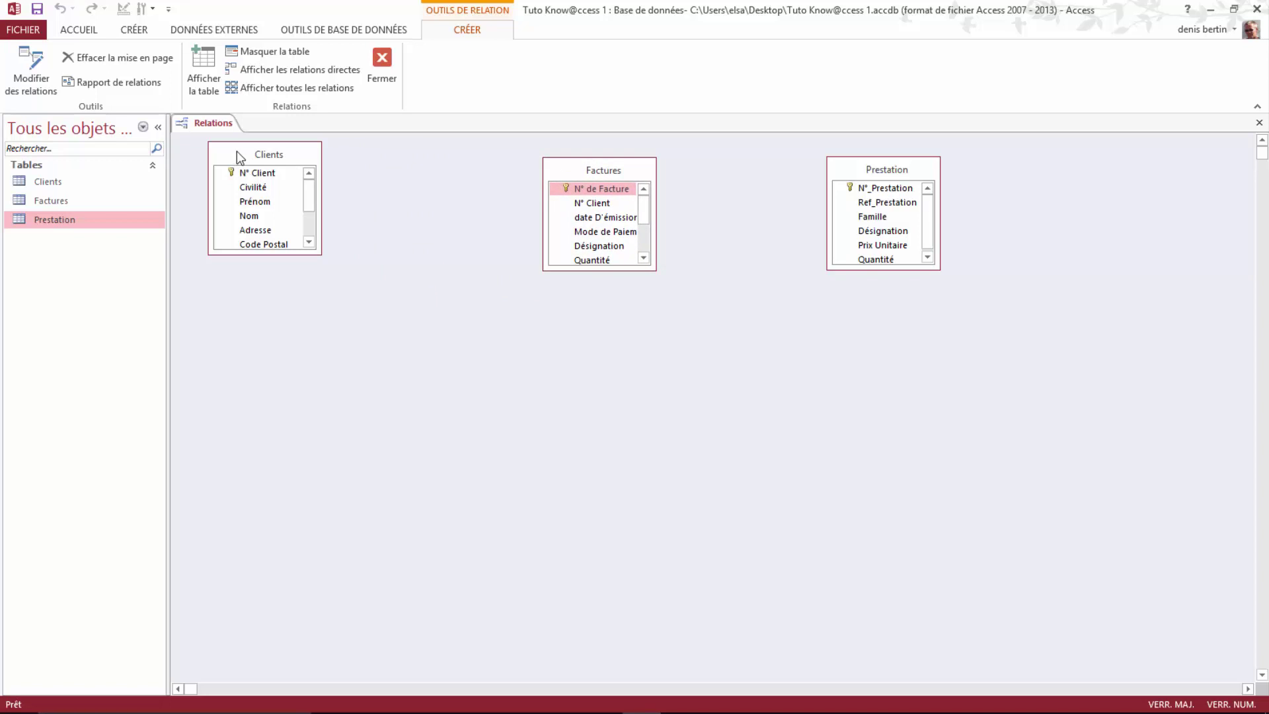
drag(237, 154, 240, 173)
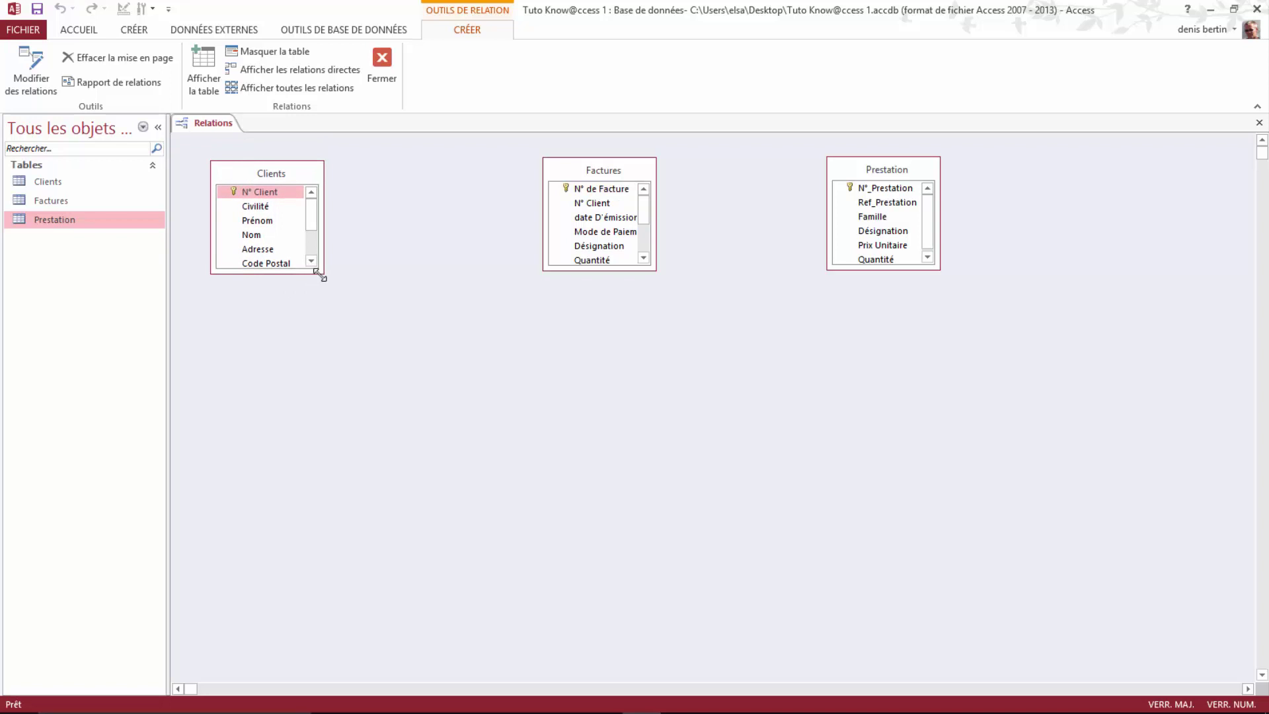
drag(317, 275, 338, 350)
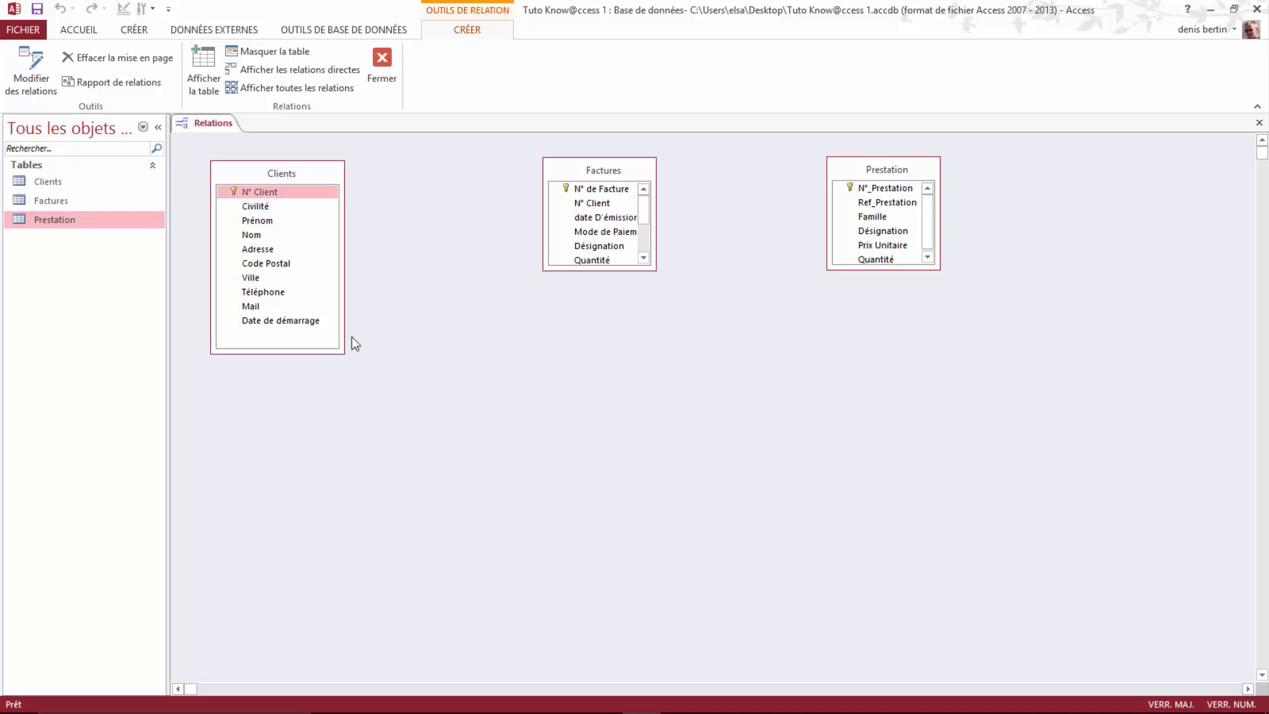
drag(651, 267, 666, 358)
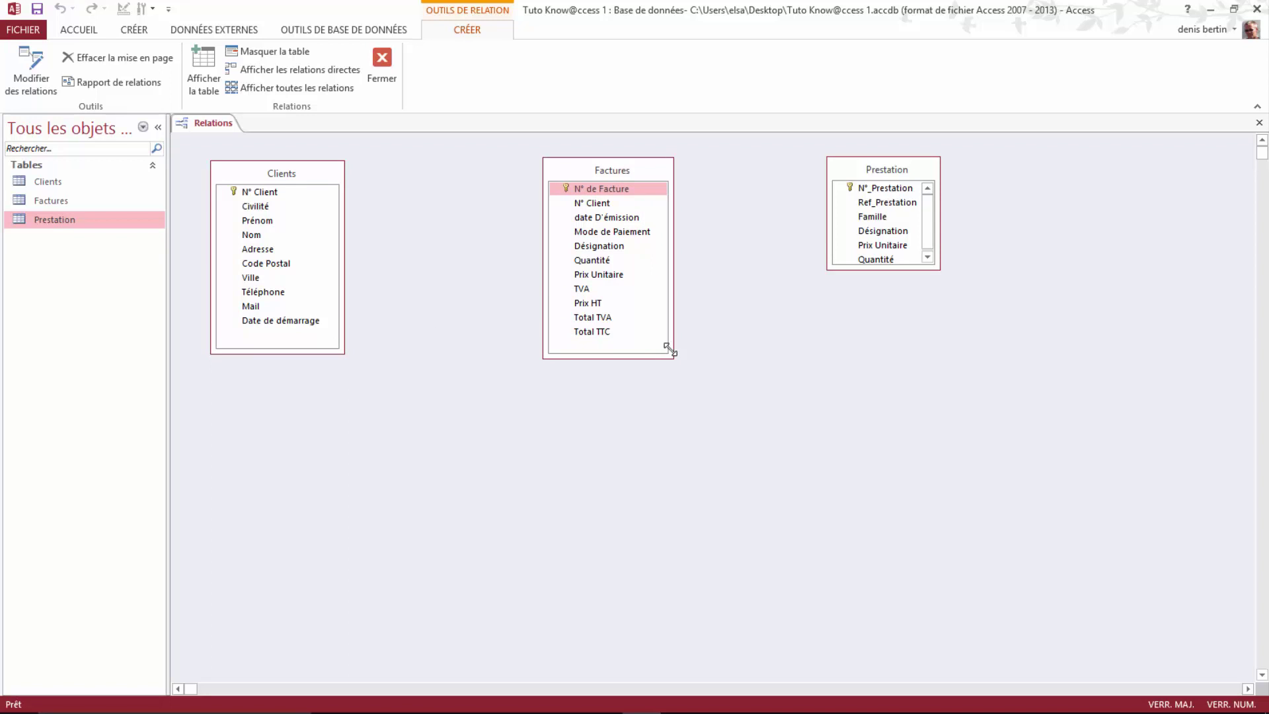
drag(939, 269, 963, 357)
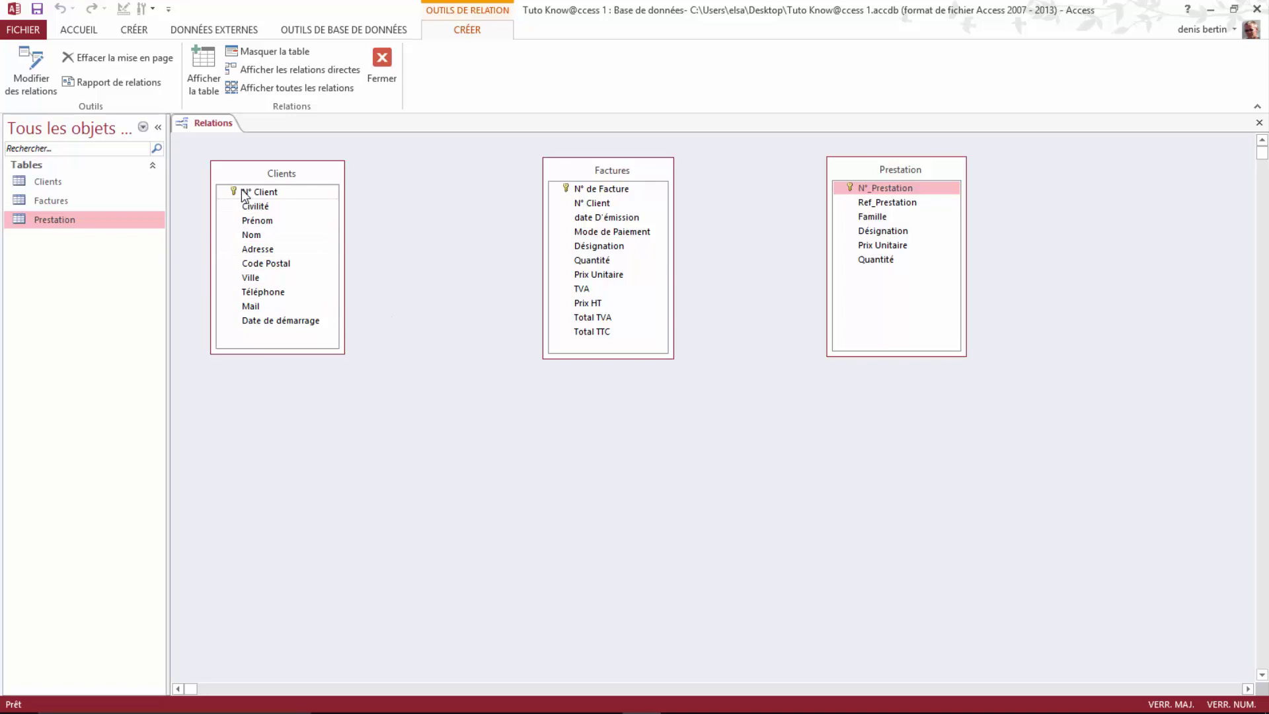
drag(251, 192, 585, 201)
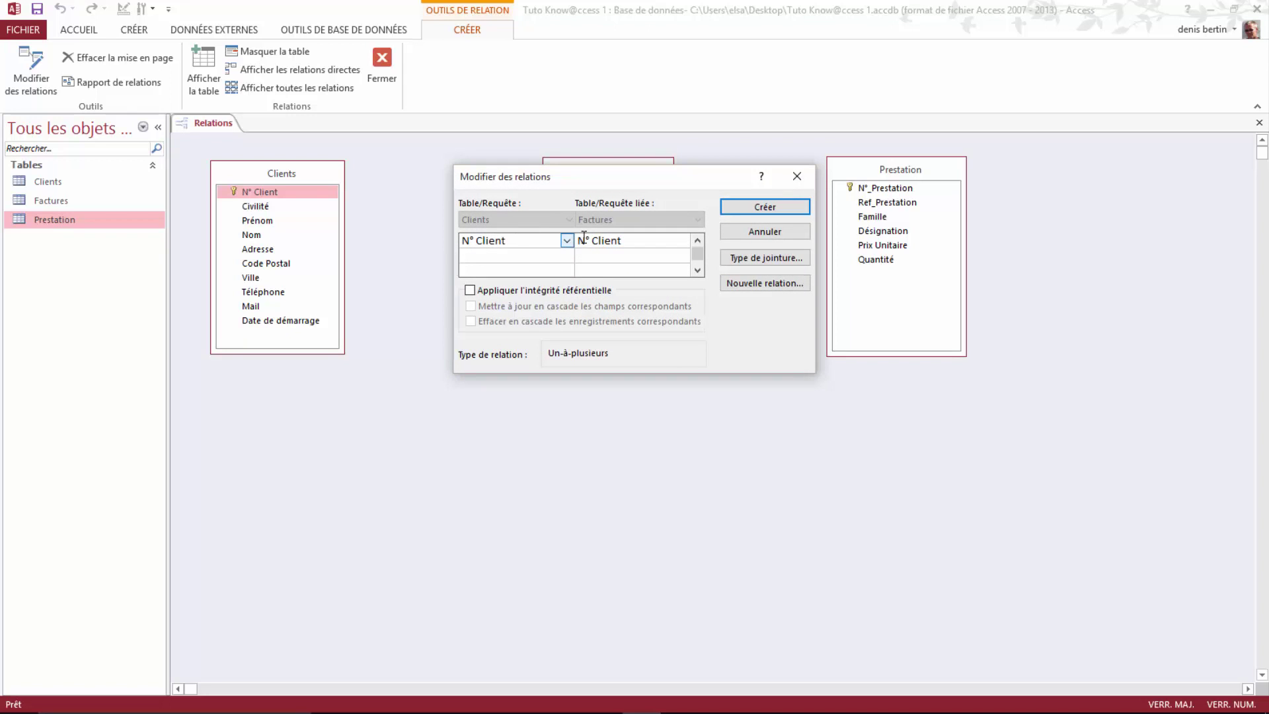
Step: Enforce referential integrity and create the one-to-many Clients–Factures link on N° Client
click(470, 290)
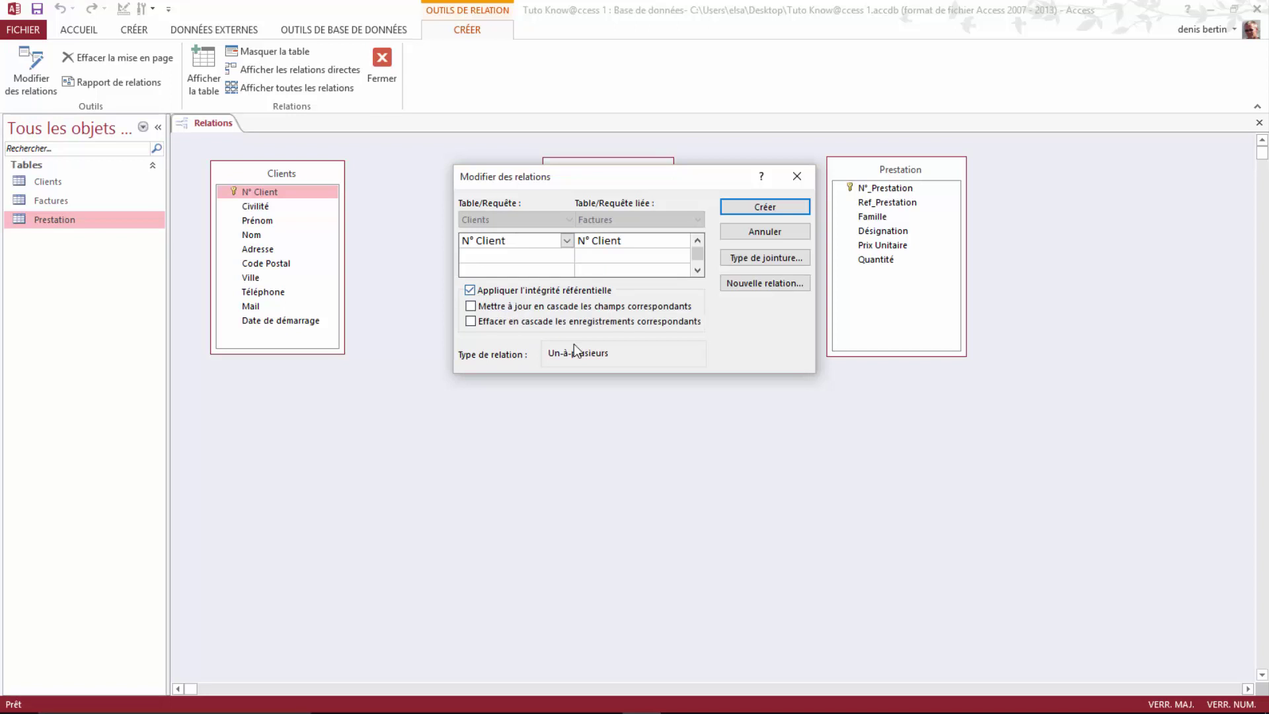
click(772, 206)
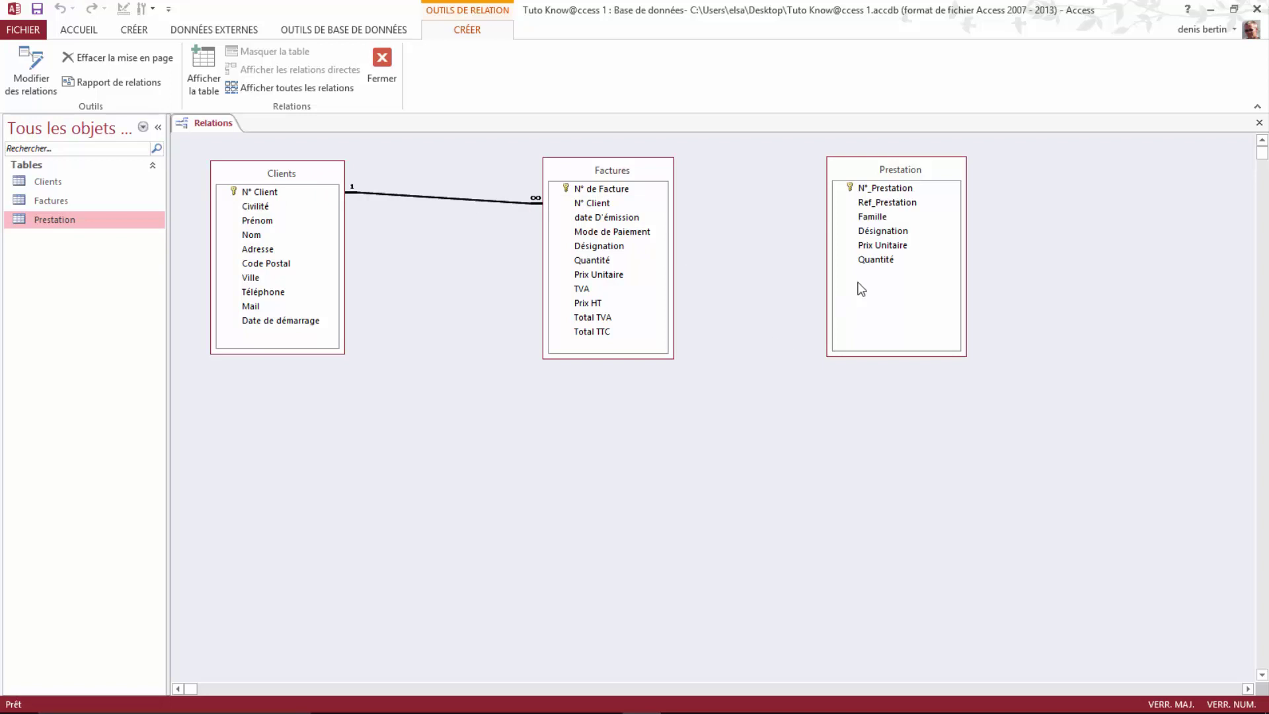
click(882, 188)
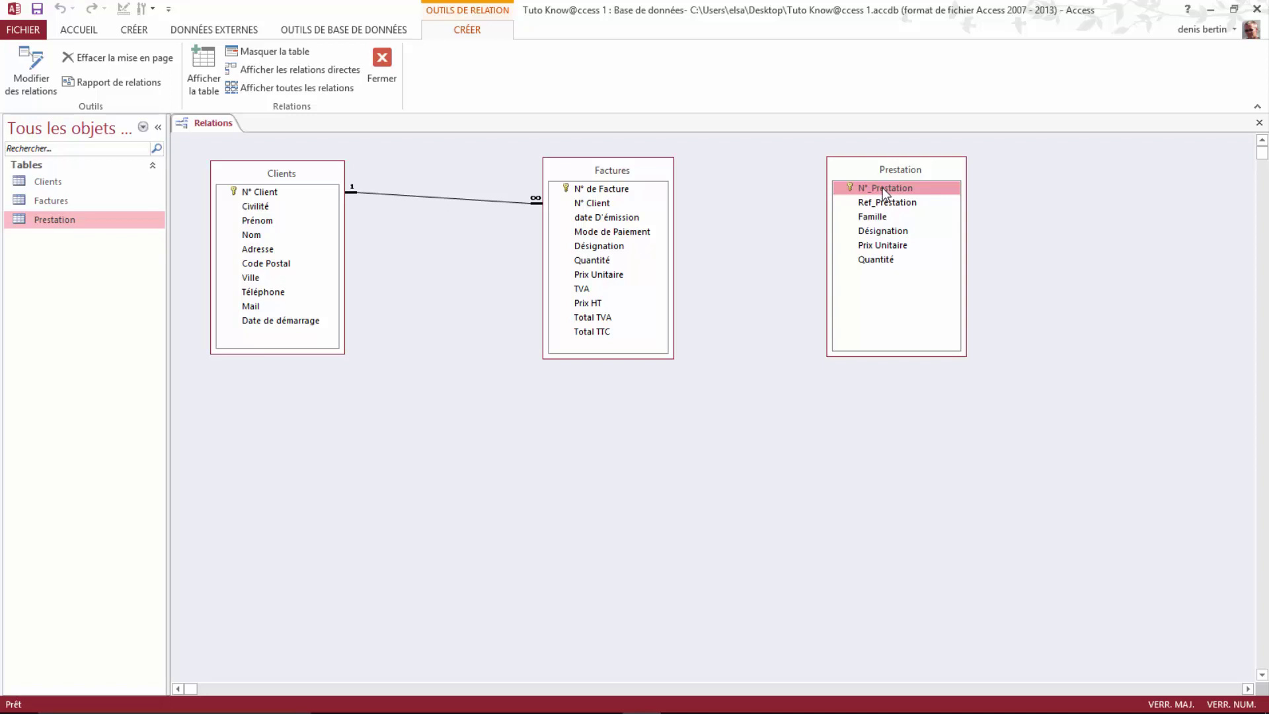
Step: Create a one-to-many link from Prestation's N°_Prestation to Factures' Désignation, enforcing referential integrity
drag(882, 188, 596, 244)
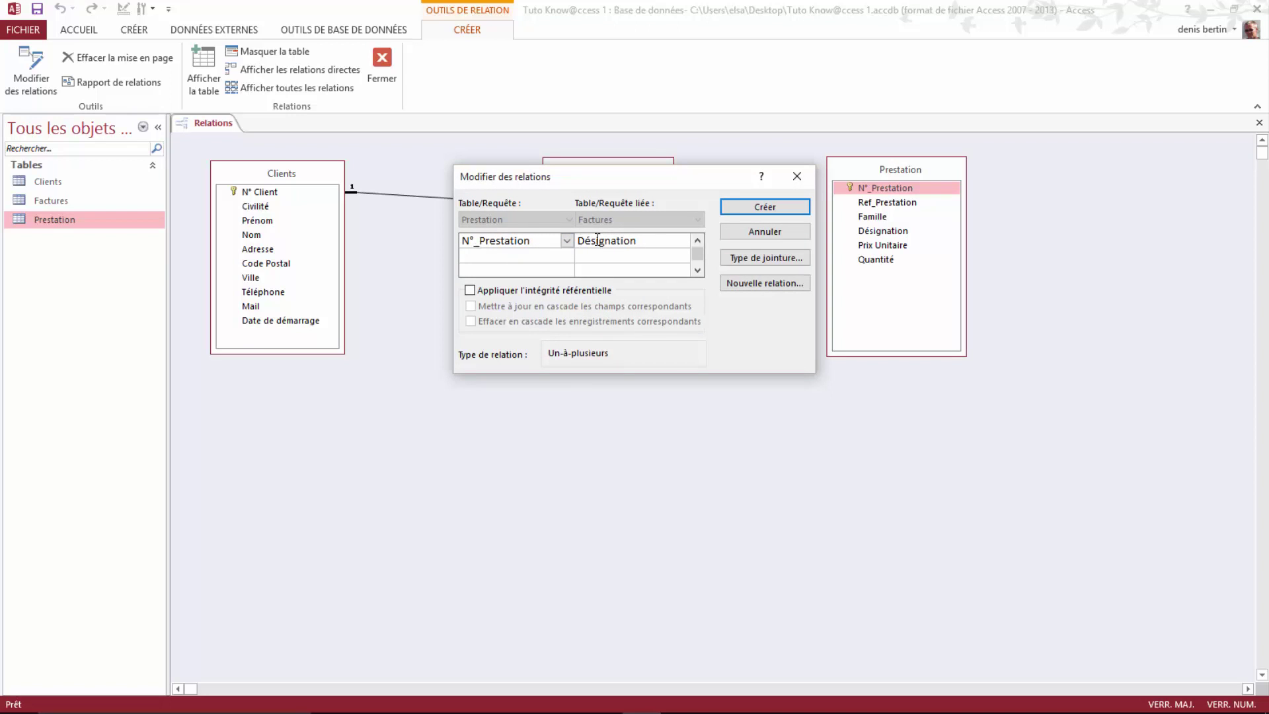
click(470, 291)
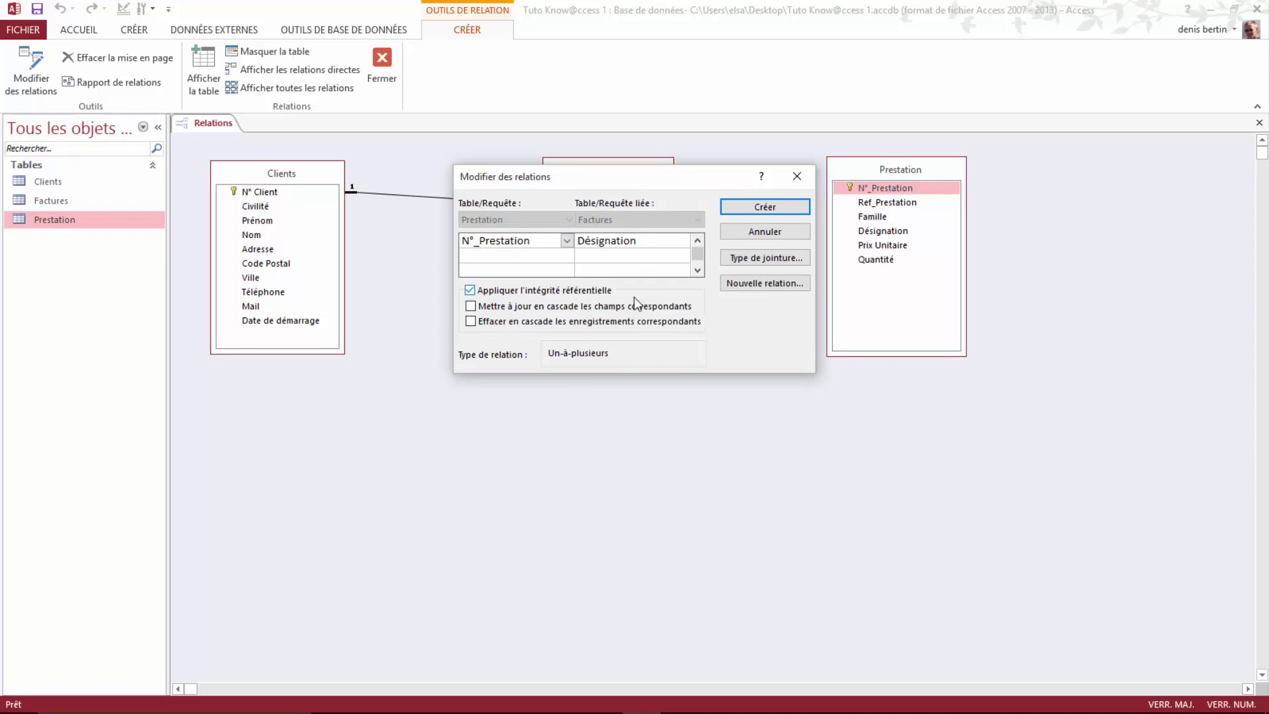
click(765, 209)
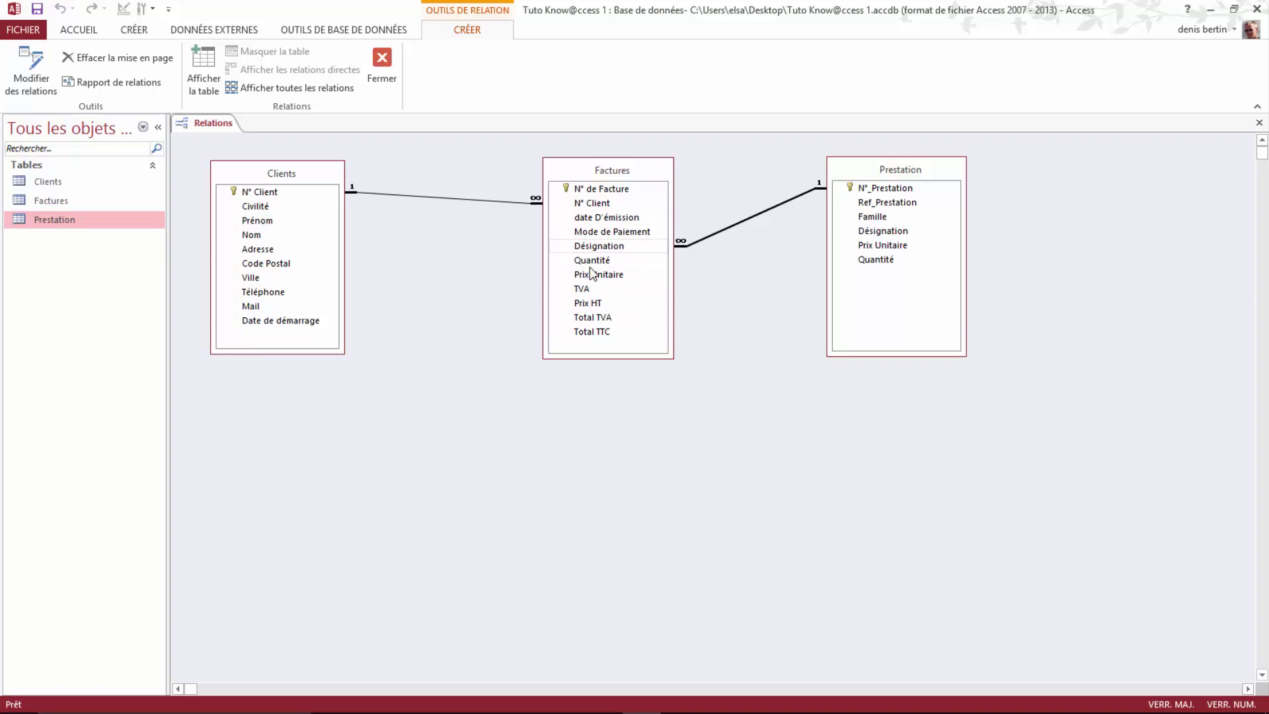
Step: Save the relationships layout, reopen Factures, and autofit the date D'émission, Mode de Paiement and Prix Unitaire columns
click(384, 56)
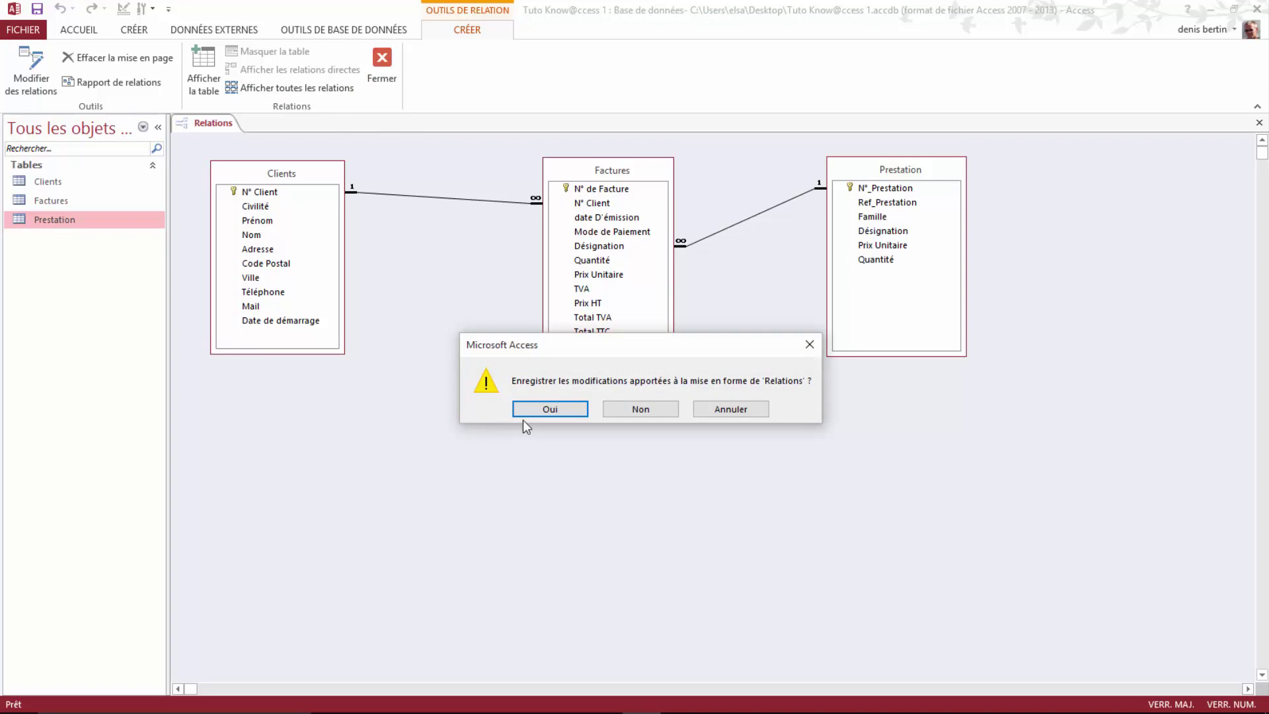
click(550, 409)
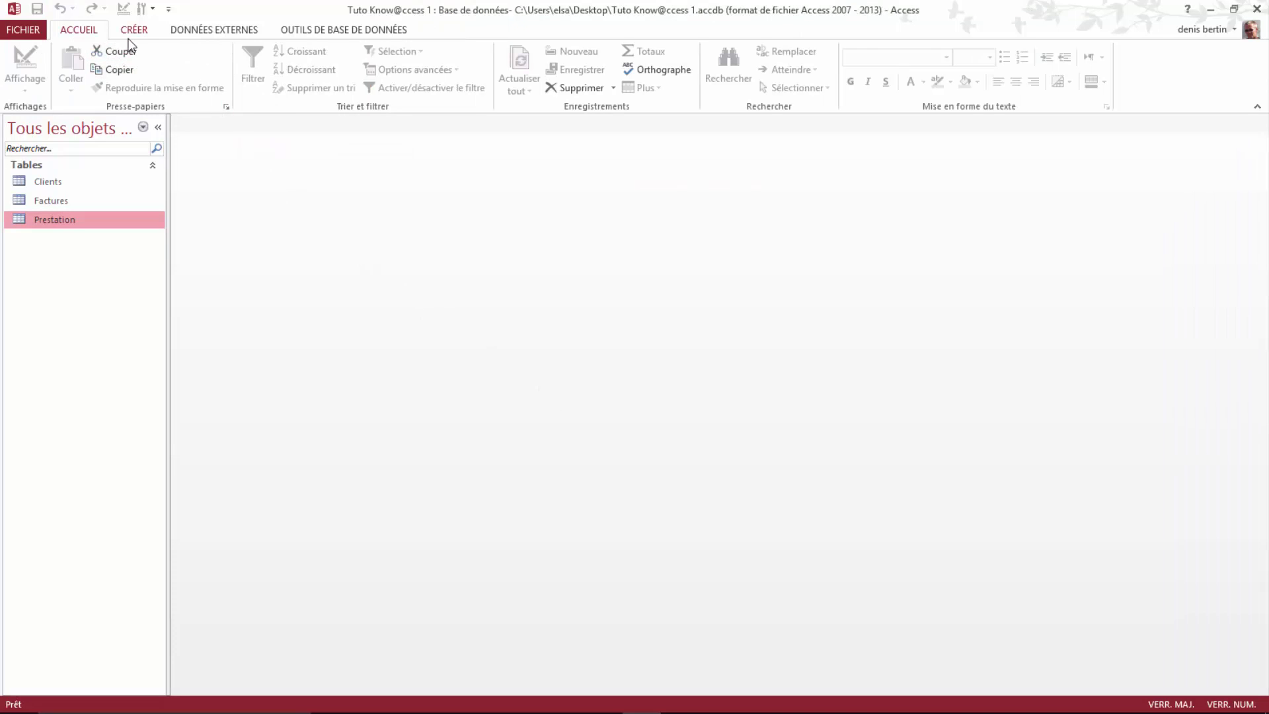
double_click(66, 200)
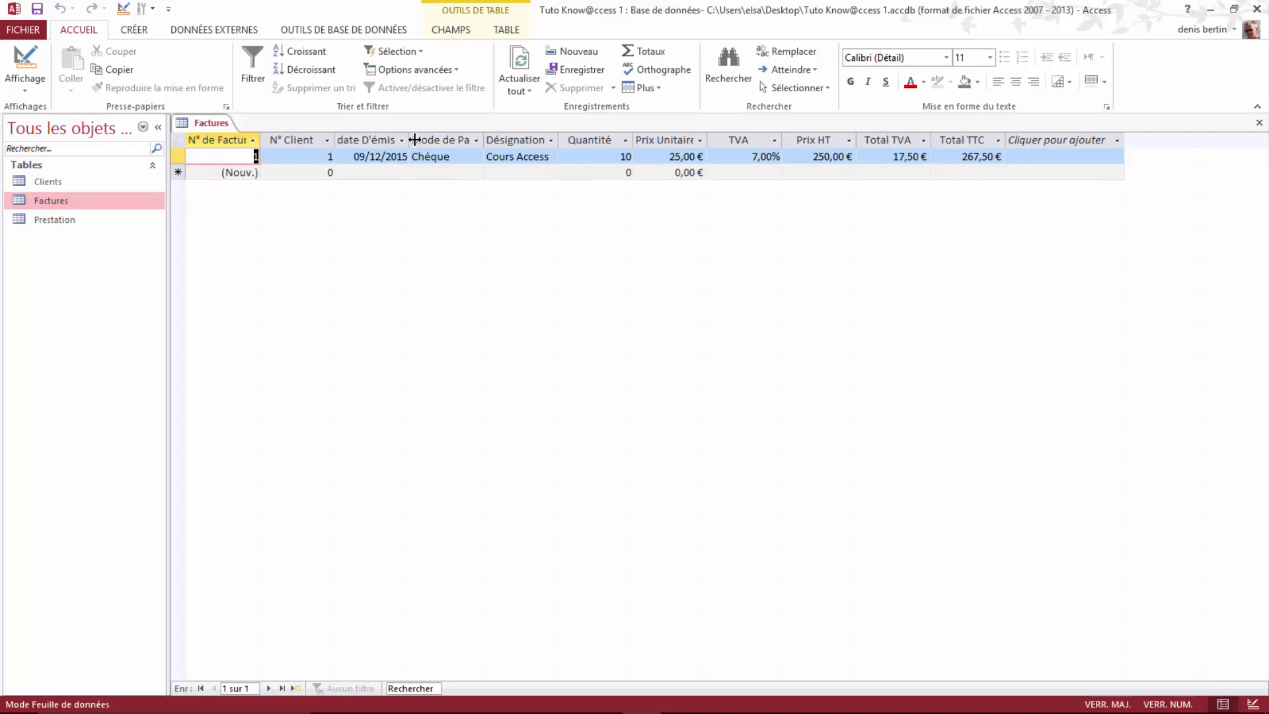
double_click(414, 140)
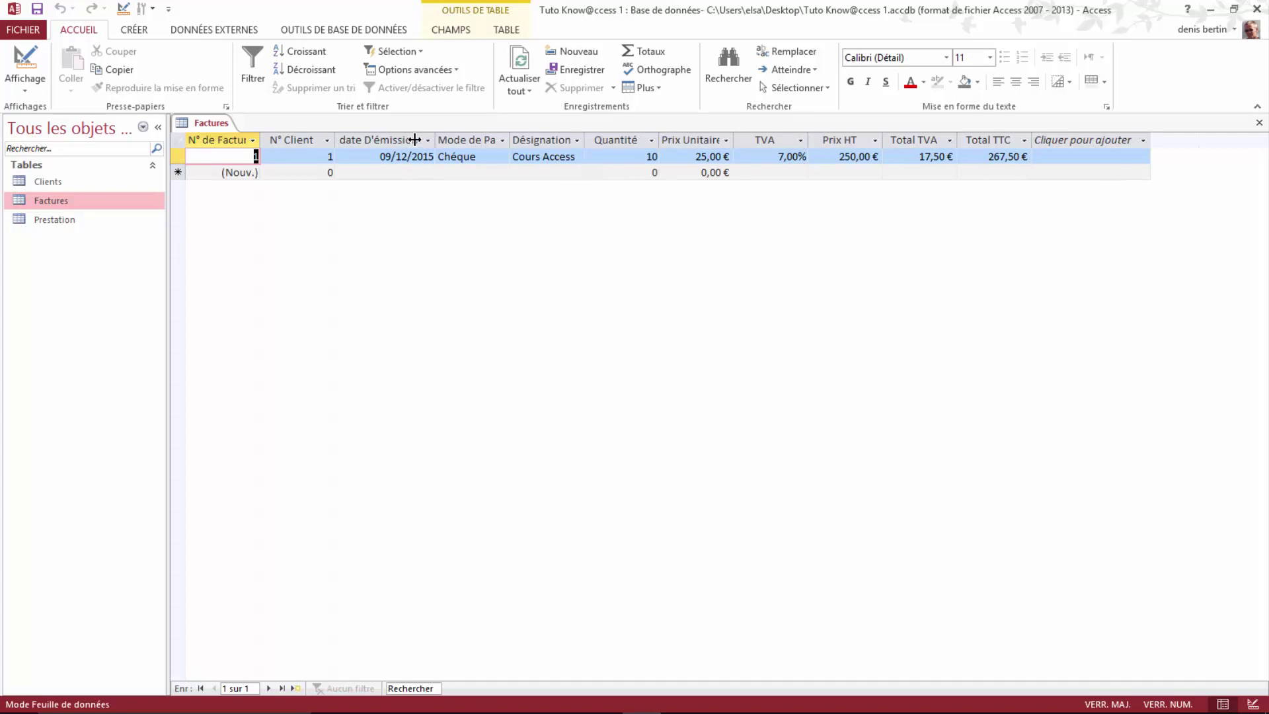
double_click(510, 138)
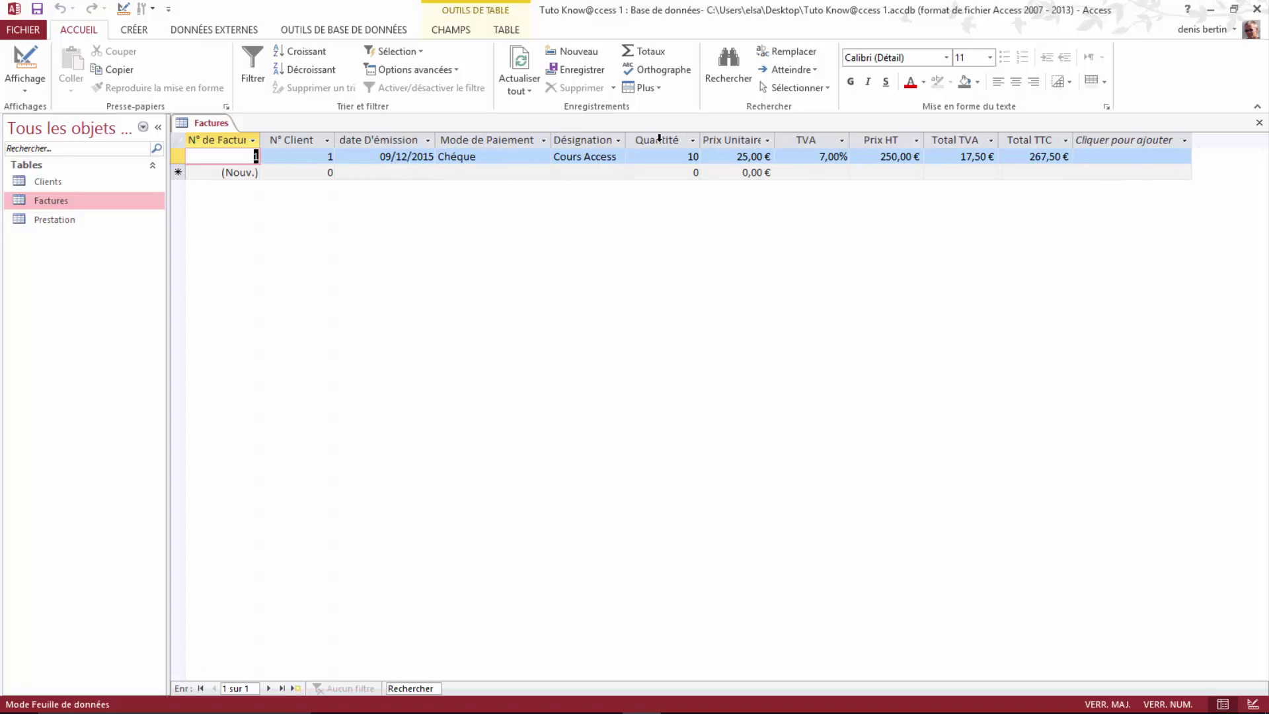
double_click(776, 138)
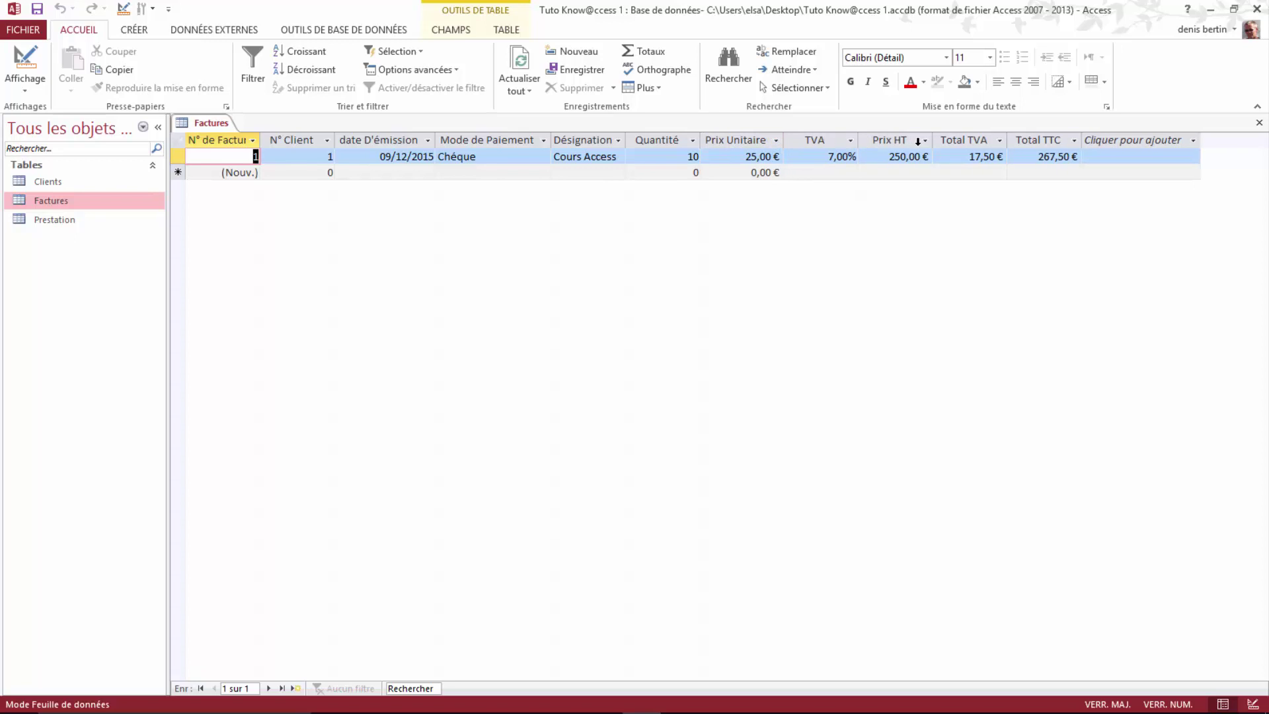